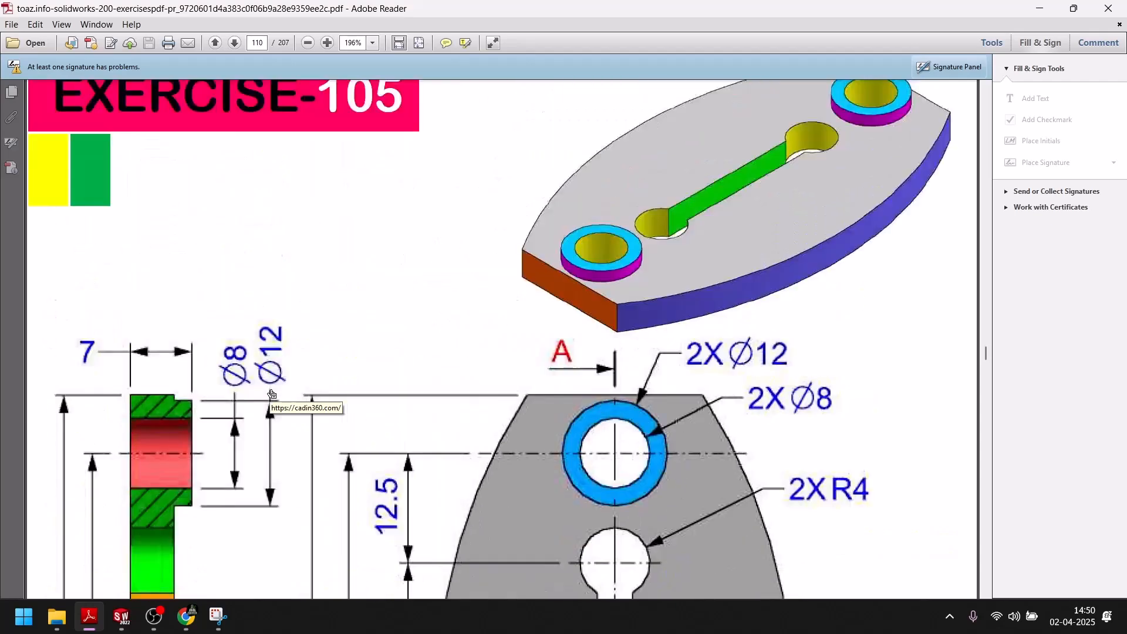
# Step: Examine the Exercise 105 drawing, covering the plate's isometric, section and front views and their dimensions
pyautogui.scroll(-10, 444, 212)
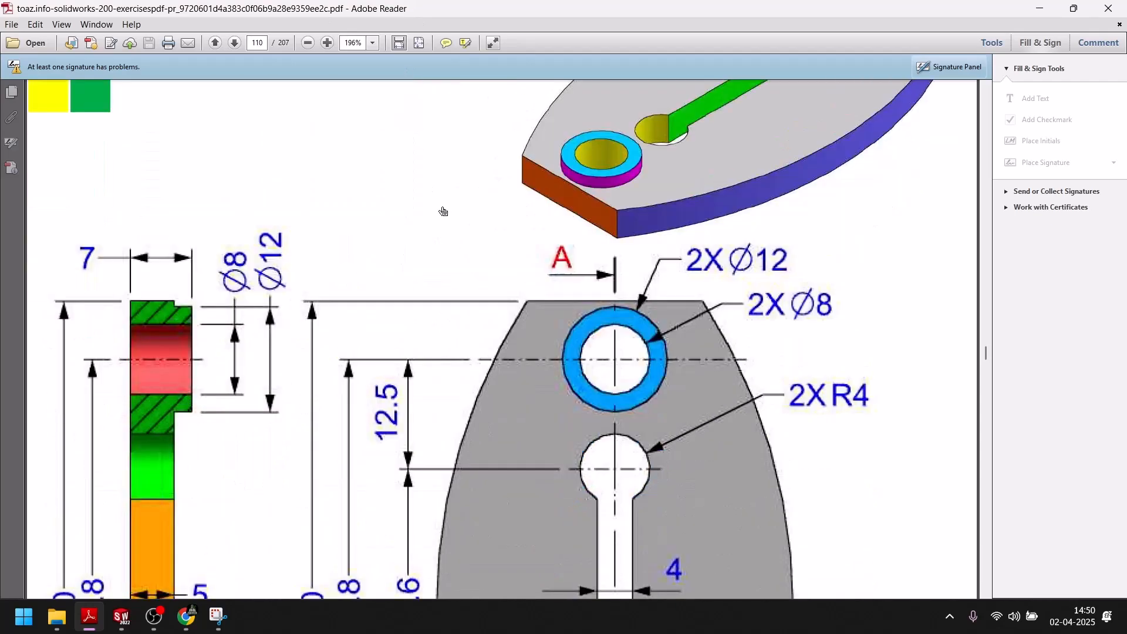
pyautogui.scroll(2, 443, 212)
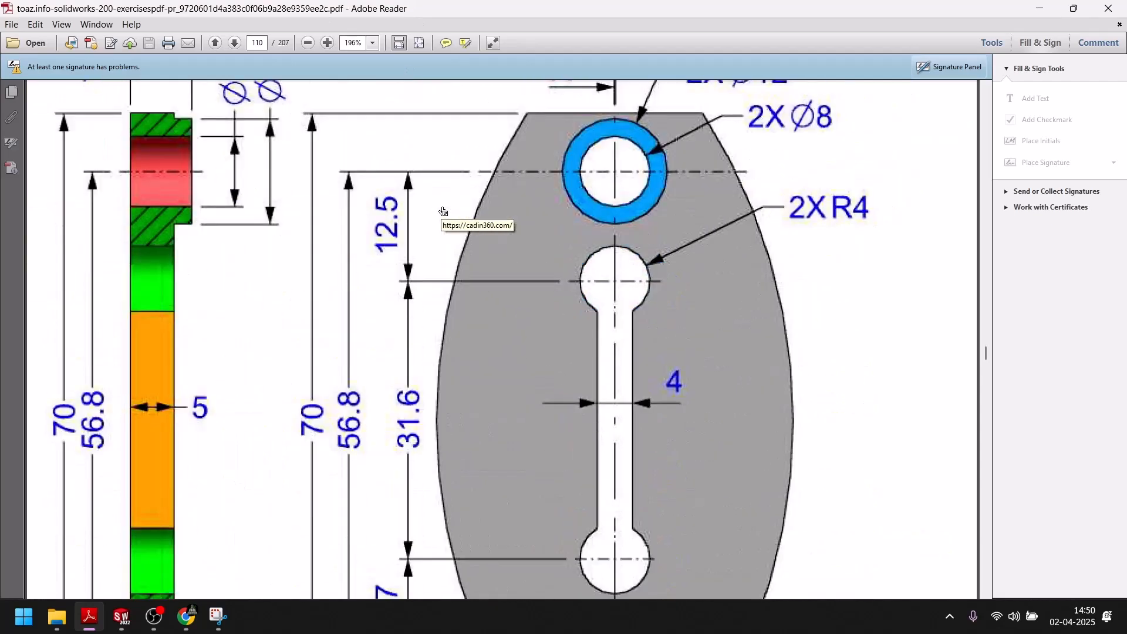
pyautogui.scroll(-2, 443, 212)
pyautogui.scroll(4, 650, 214)
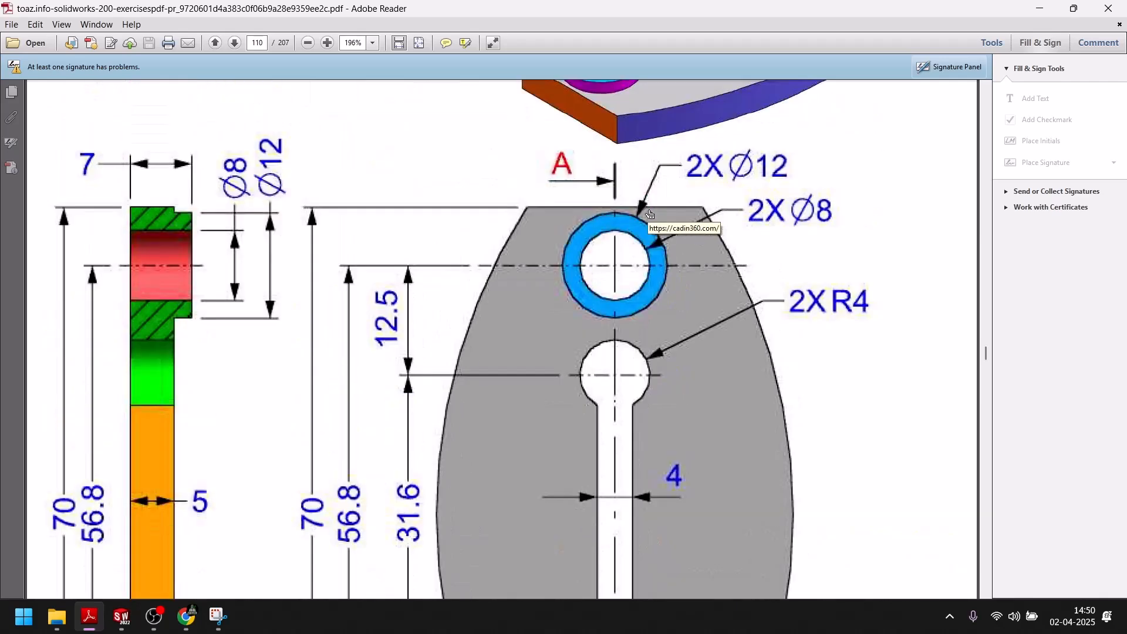
pyautogui.scroll(2, 650, 214)
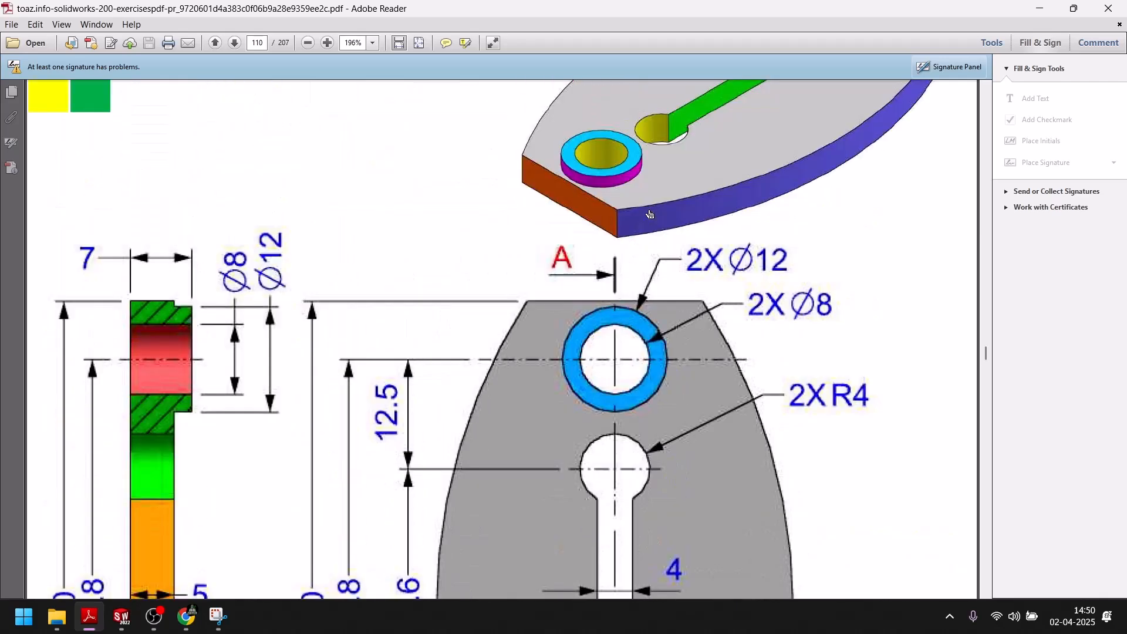
pyautogui.scroll(-4, 650, 215)
pyautogui.scroll(6, 650, 214)
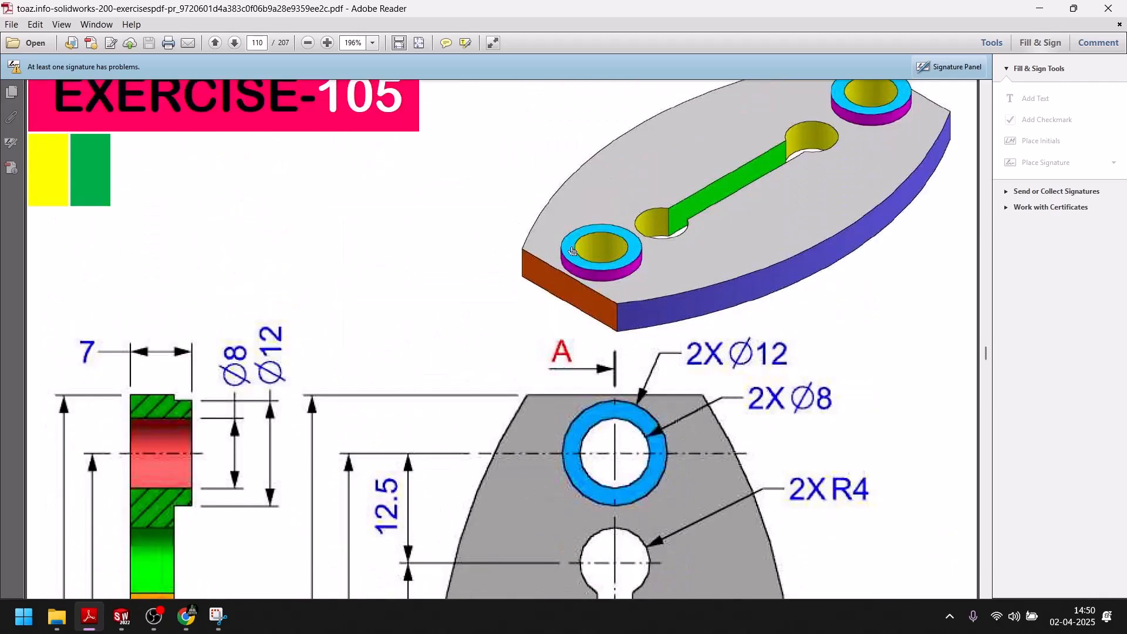
# Step: Switch to SOLIDWORKS, create a new part and start a sketch on the Top Plane
pyautogui.click(121, 616)
pyautogui.click(907, 139)
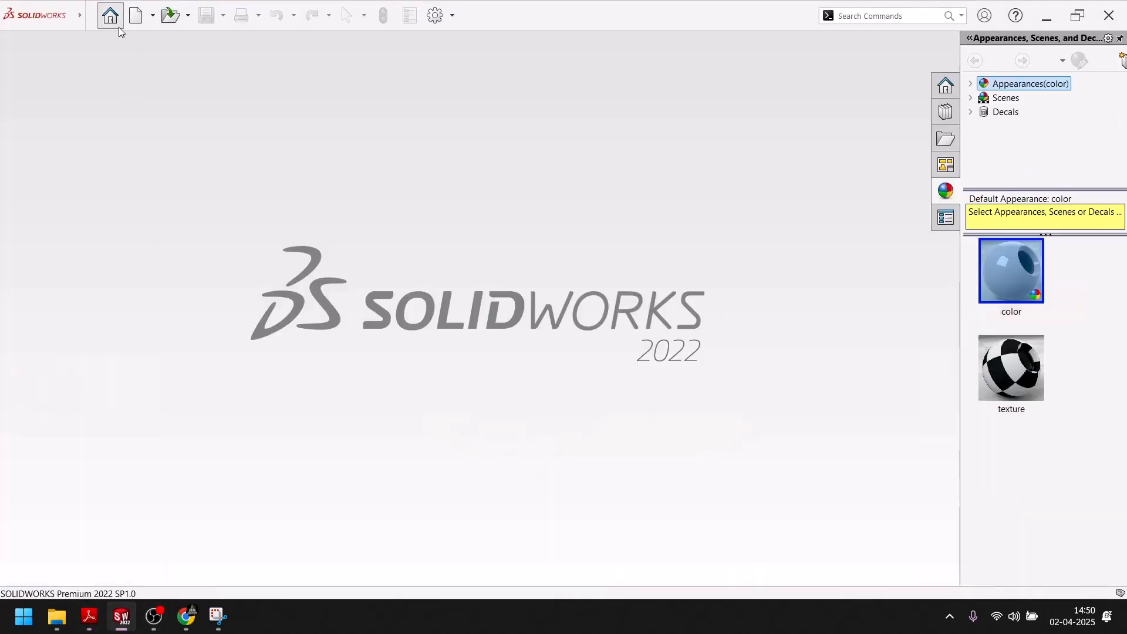
pyautogui.click(118, 21)
pyautogui.click(292, 169)
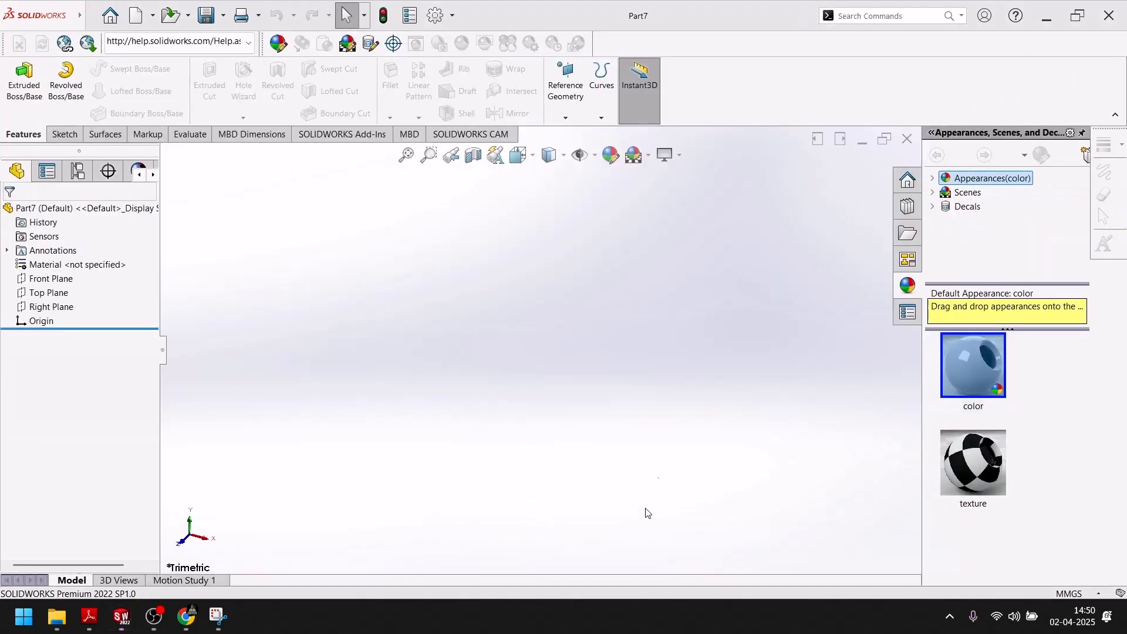
pyautogui.click(60, 135)
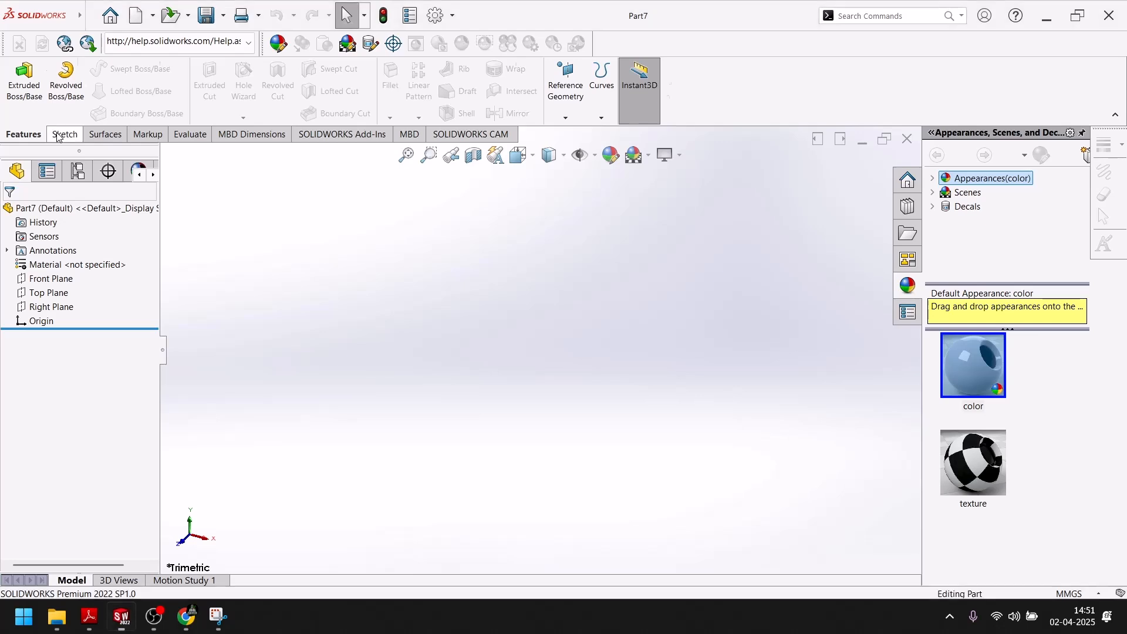
pyautogui.click(646, 343)
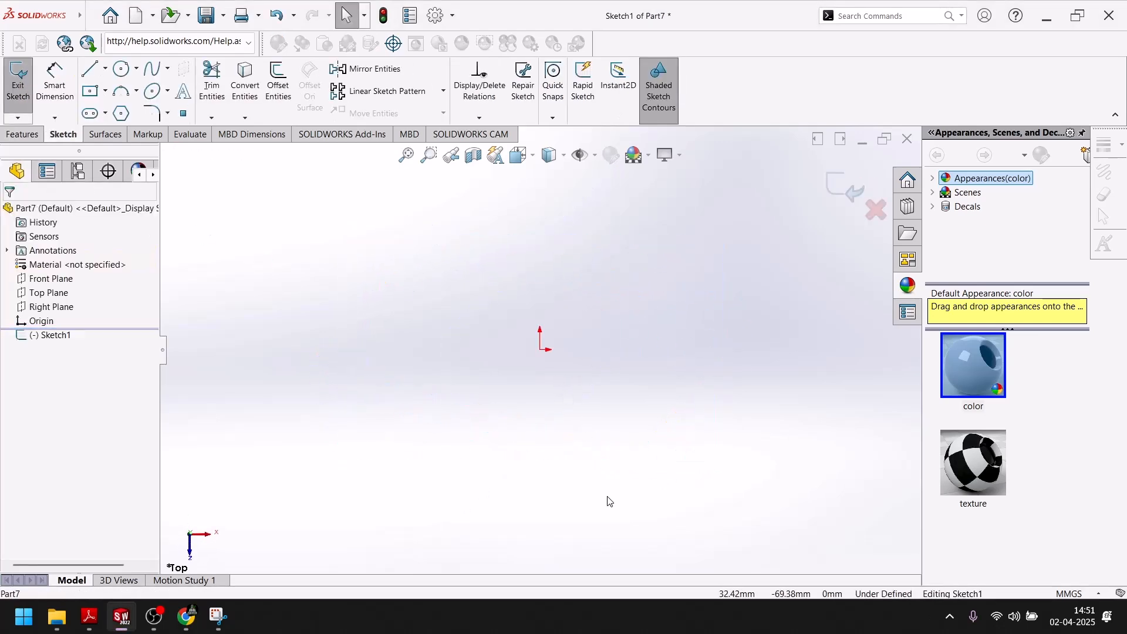
# Step: Switch to the PDF in Adobe Reader and examine the plate's outline, hole and slot dimensions, returning to SOLIDWORKS
pyautogui.click(89, 617)
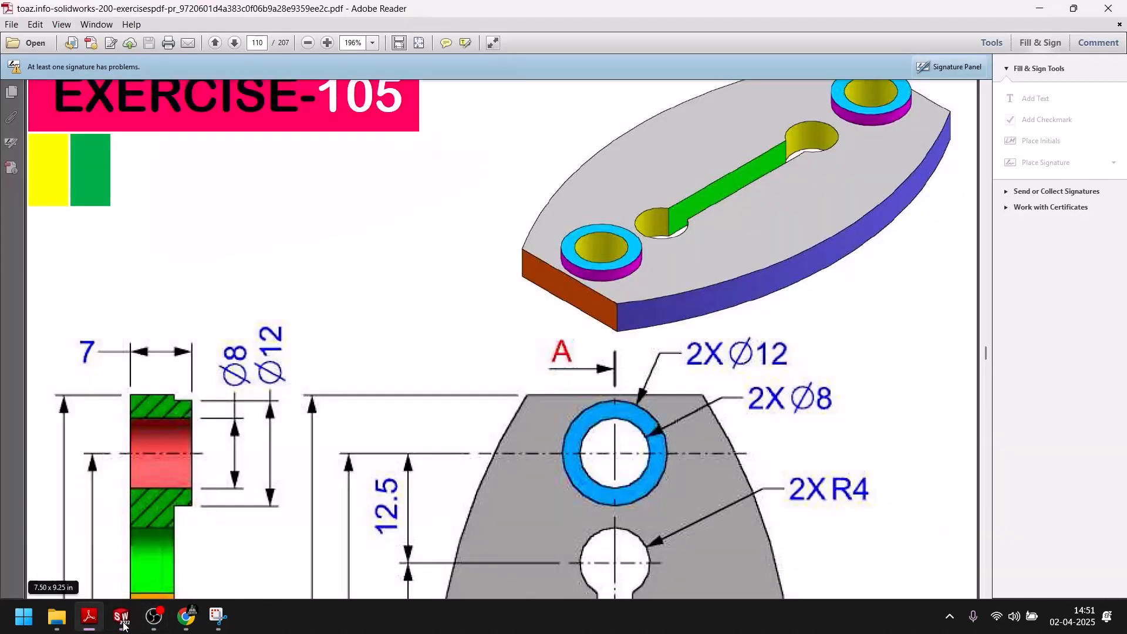
pyautogui.scroll(-5, 419, 511)
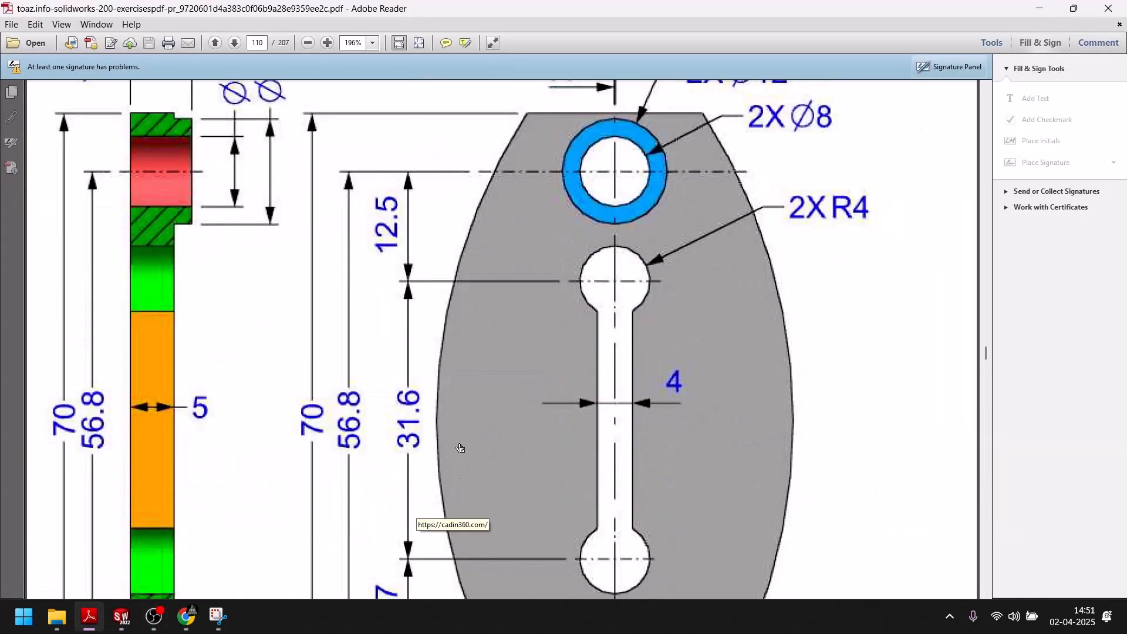
pyautogui.scroll(-4, 441, 418)
pyautogui.scroll(2, 432, 372)
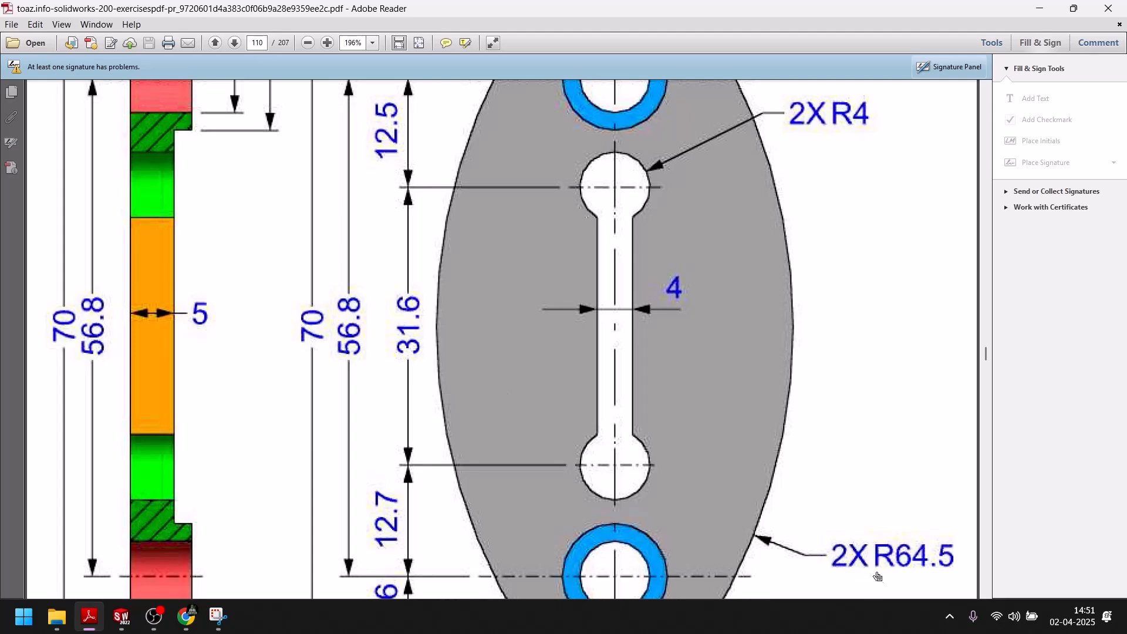
pyautogui.scroll(8, 750, 492)
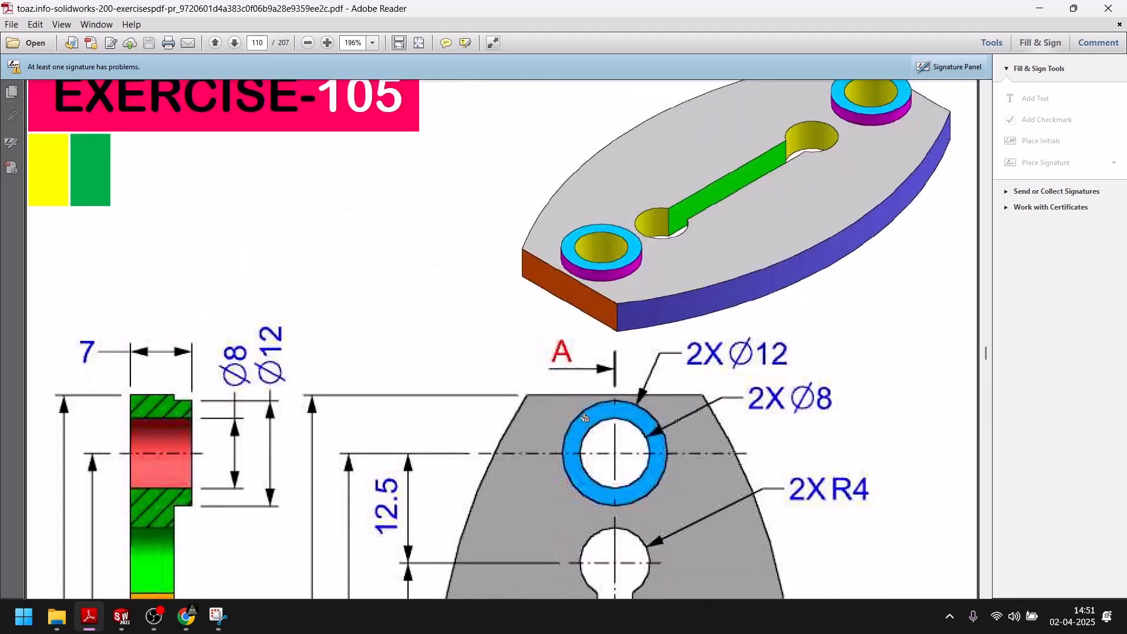
pyautogui.scroll(-10, 586, 411)
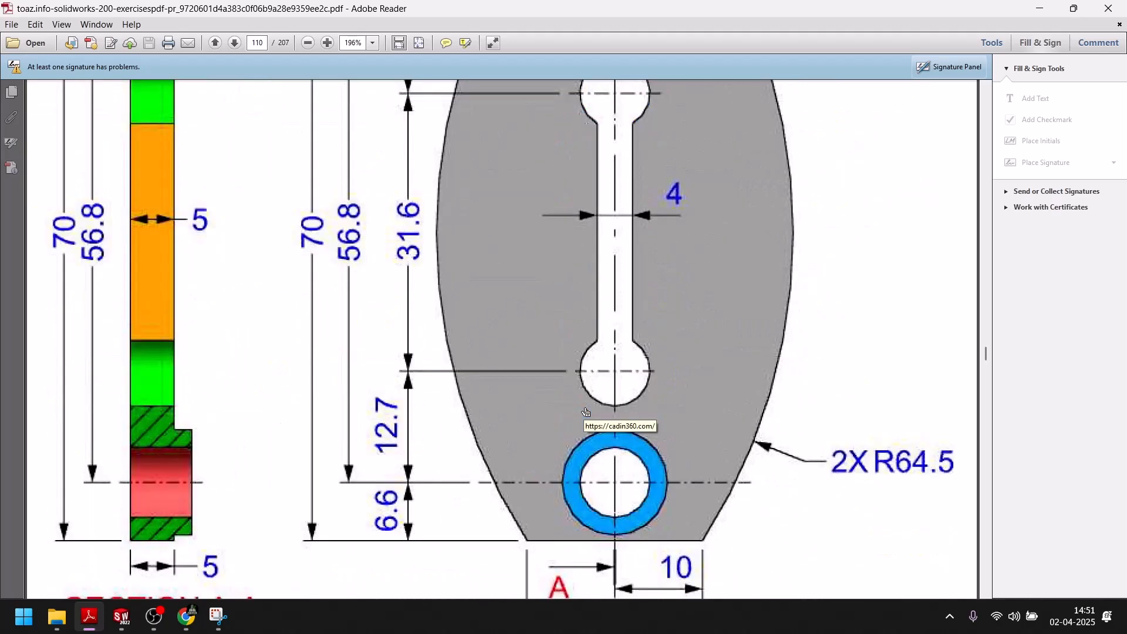
pyautogui.scroll(5, 585, 411)
pyautogui.click(119, 621)
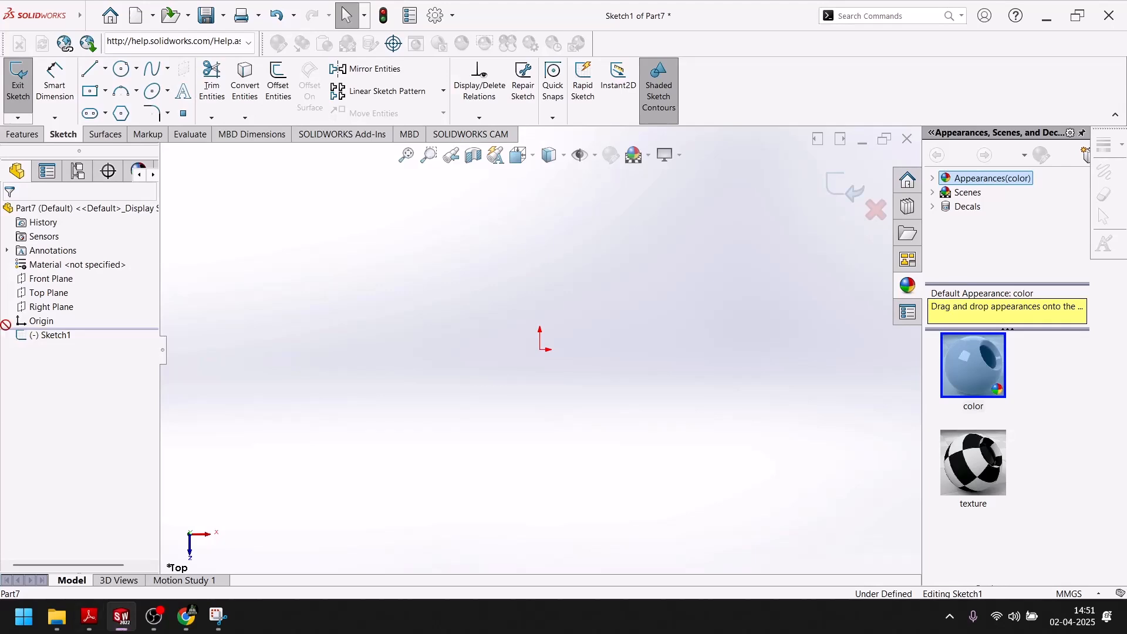
# Step: Draw infinite-length vertical and horizontal centerlines through the sketch origin
pyautogui.click(104, 68)
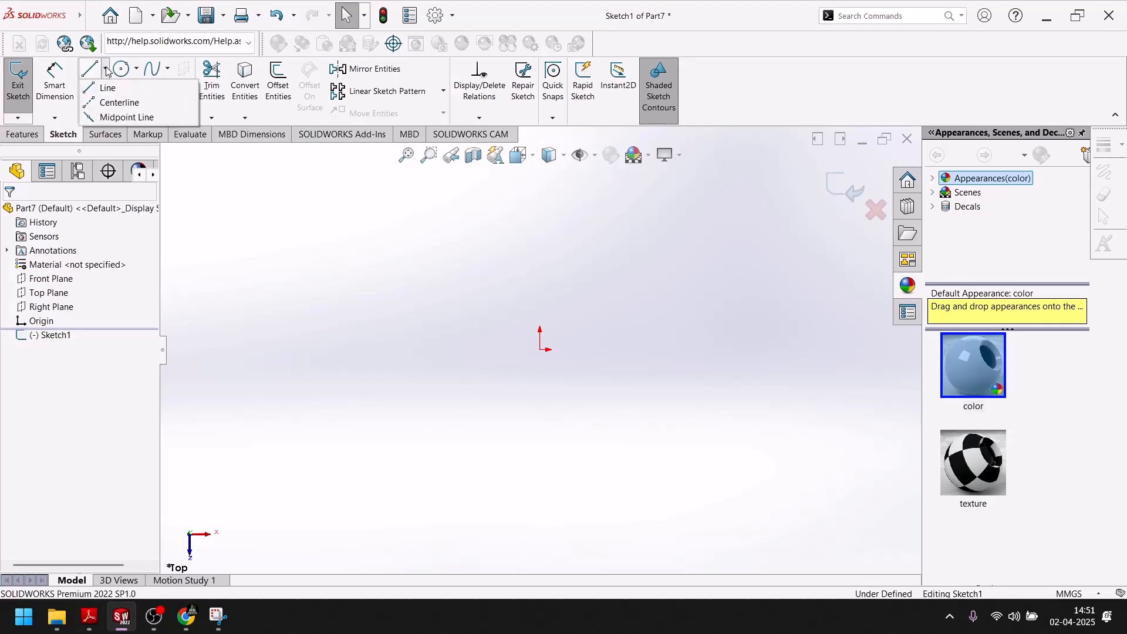
pyautogui.click(111, 103)
pyautogui.click(43, 386)
pyautogui.click(543, 350)
pyautogui.click(543, 369)
pyautogui.click(541, 350)
pyautogui.click(527, 354)
# Step: Add two infinite horizontal centerlines, one above the origin and one about 78 mm below it
pyautogui.click(405, 198)
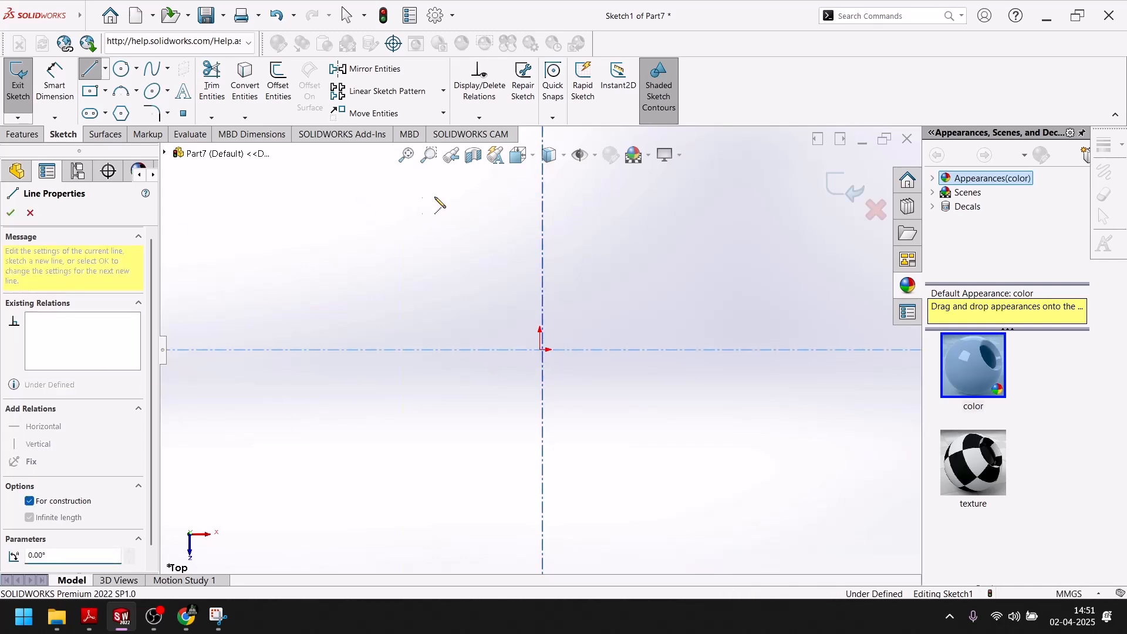
pyautogui.click(583, 198)
pyautogui.click(336, 512)
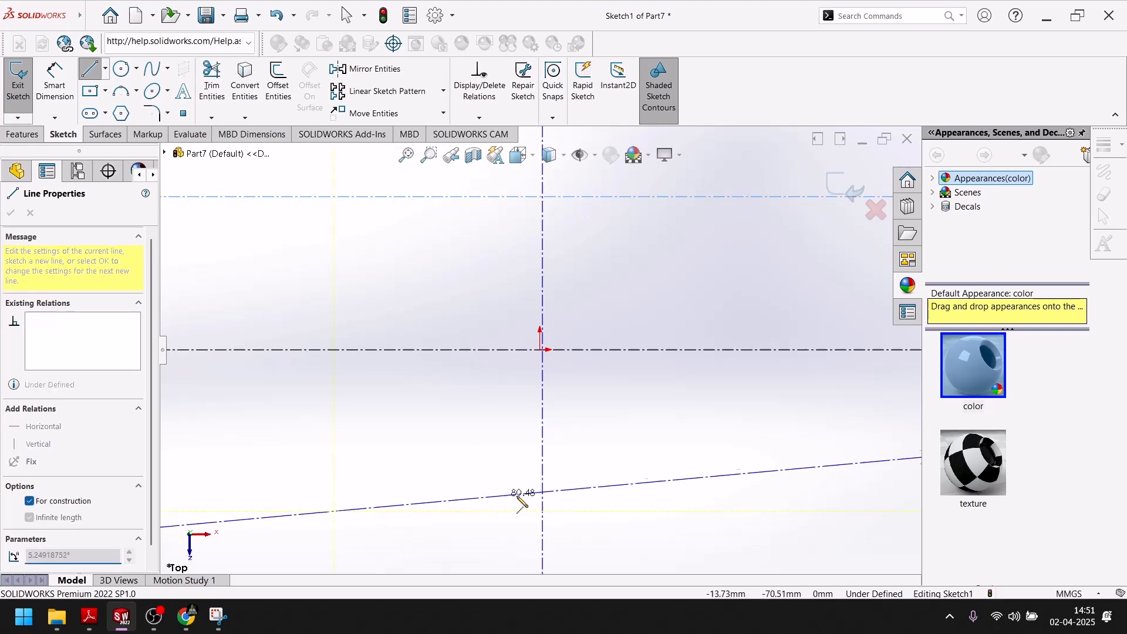
pyautogui.click(665, 528)
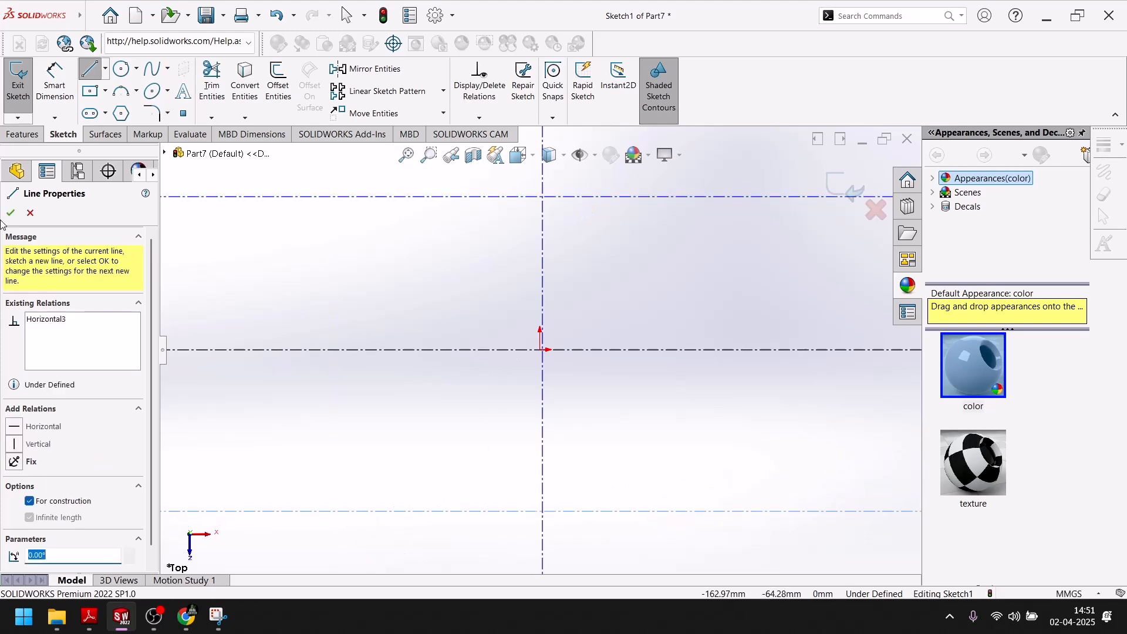
pyautogui.click(9, 213)
# Step: Check the hole spacing in the PDF drawing and dimension the lower centerline 56.8/2 mm from the horizontal centerline through the origin
pyautogui.click(54, 83)
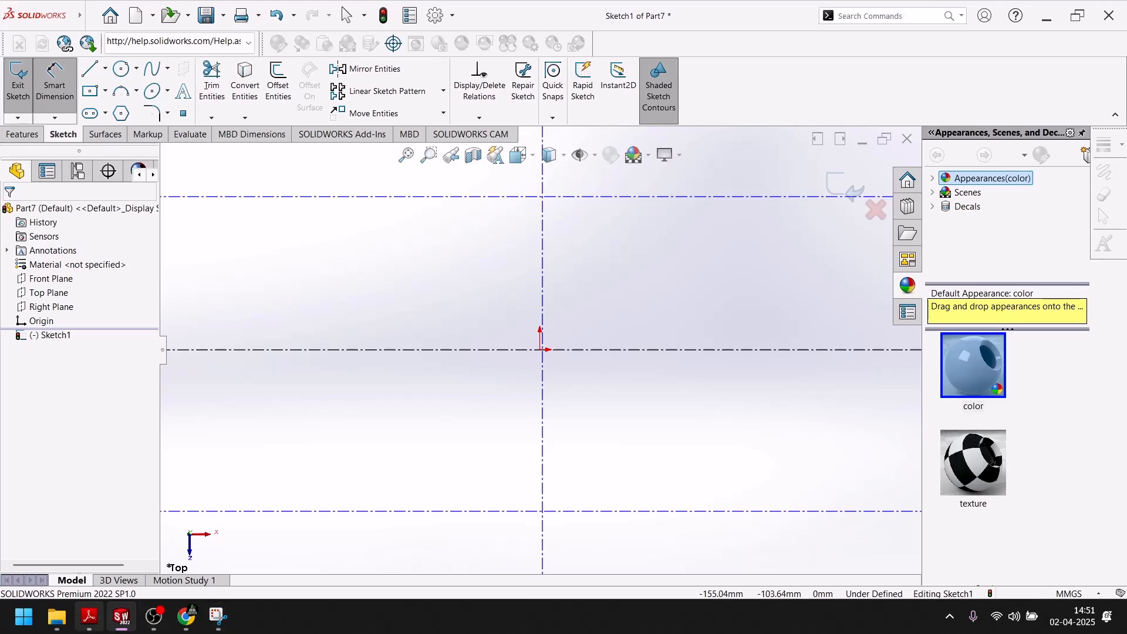
pyautogui.click(90, 617)
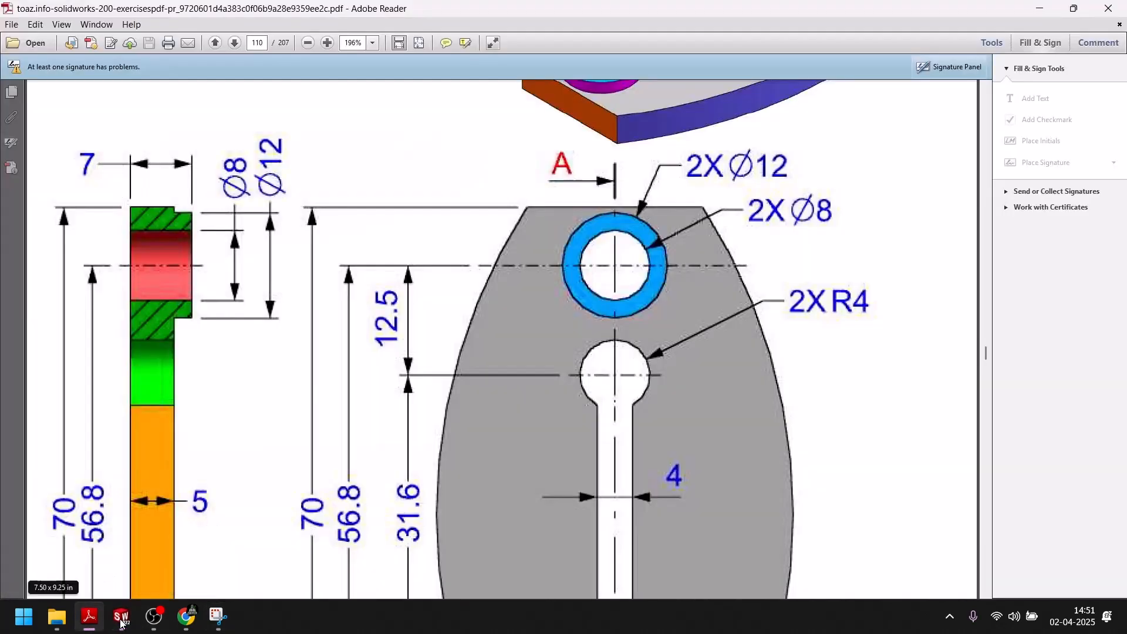
pyautogui.scroll(-3, 498, 476)
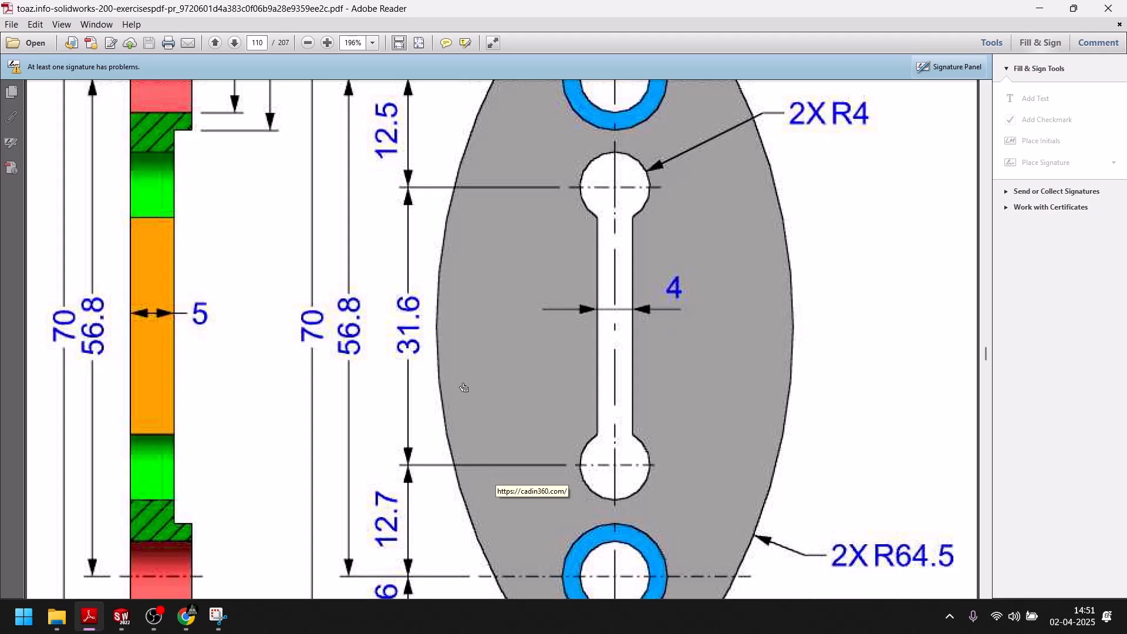
pyautogui.click(308, 45)
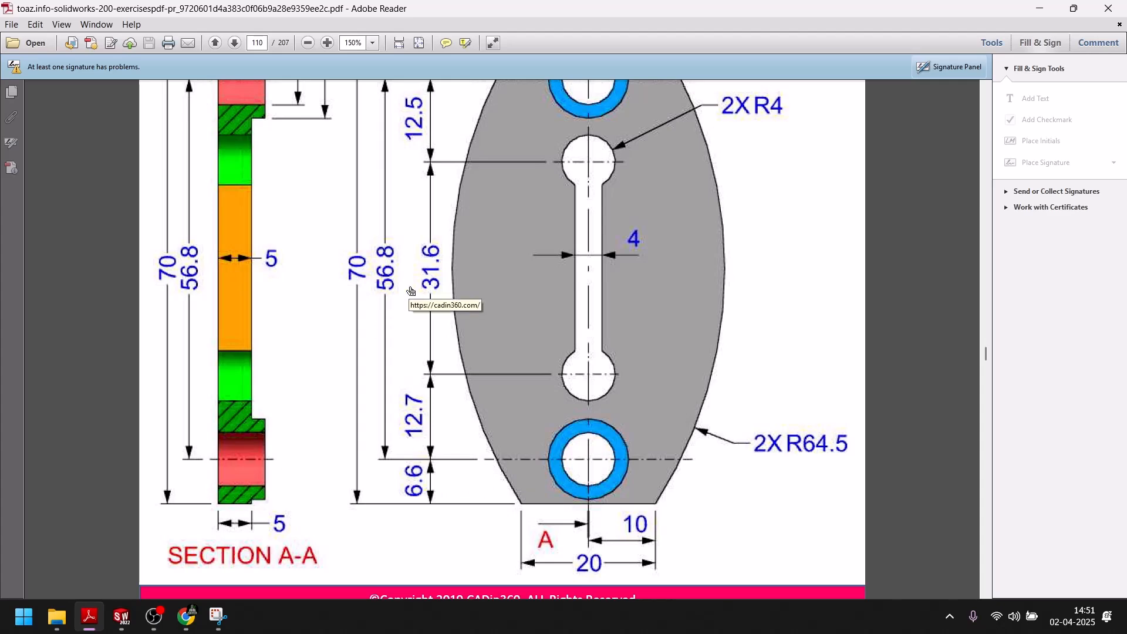
pyautogui.click(122, 617)
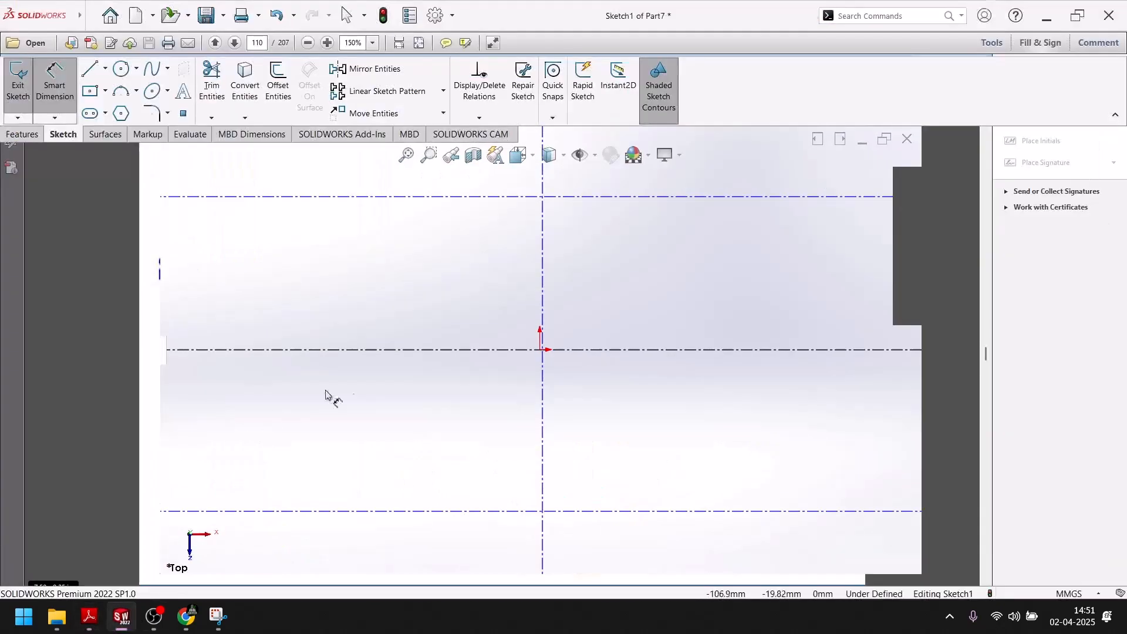
pyautogui.click(387, 353)
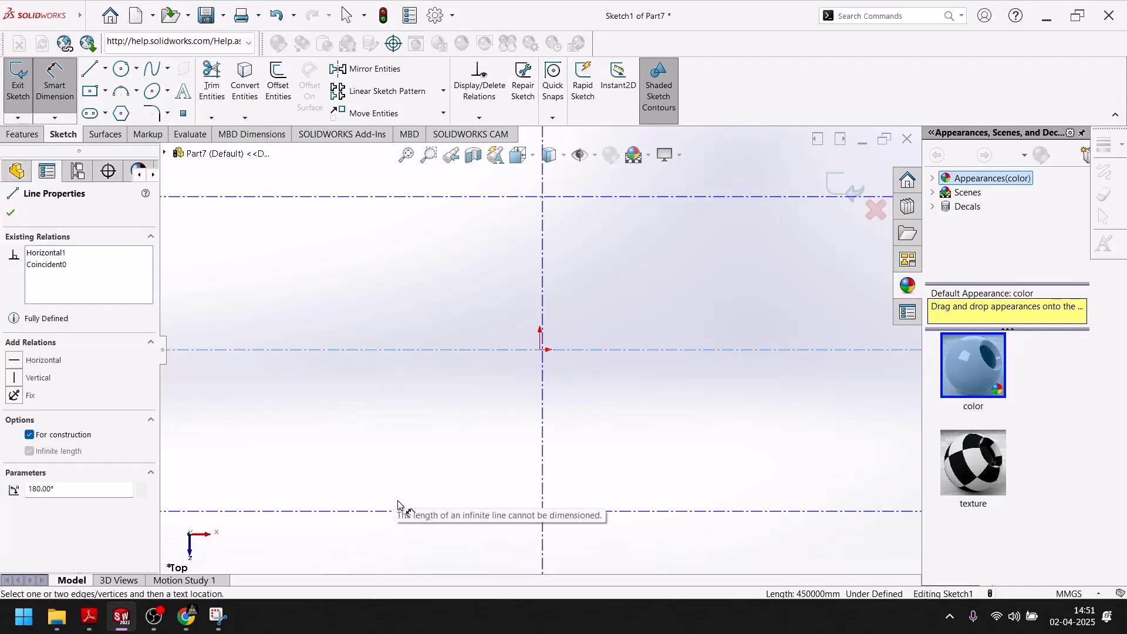
pyautogui.click(402, 513)
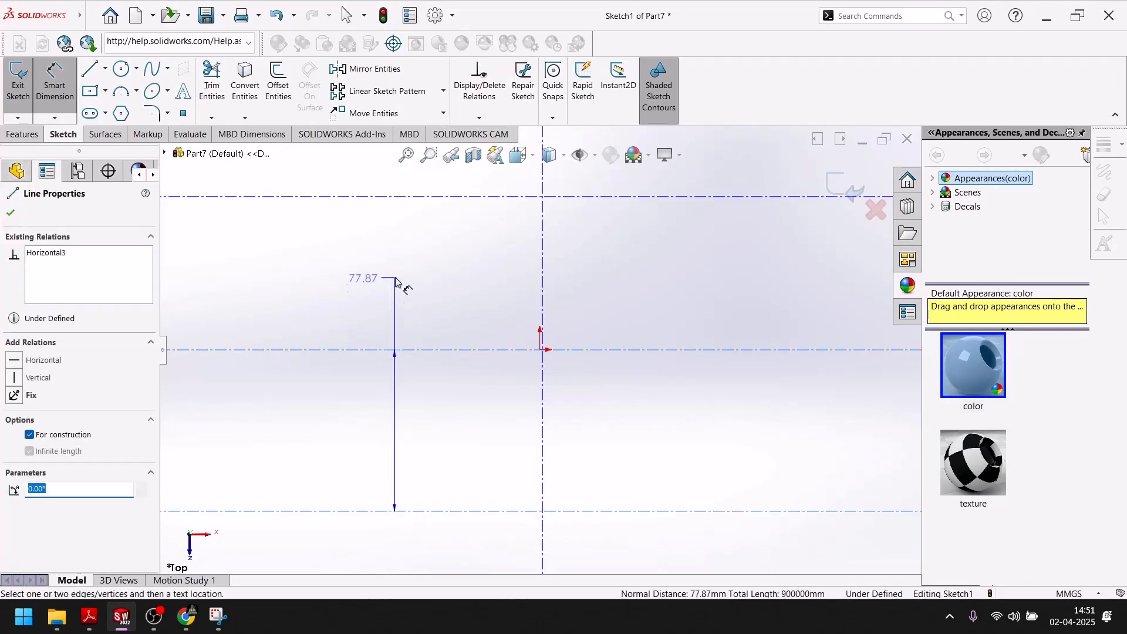
pyautogui.click(382, 427)
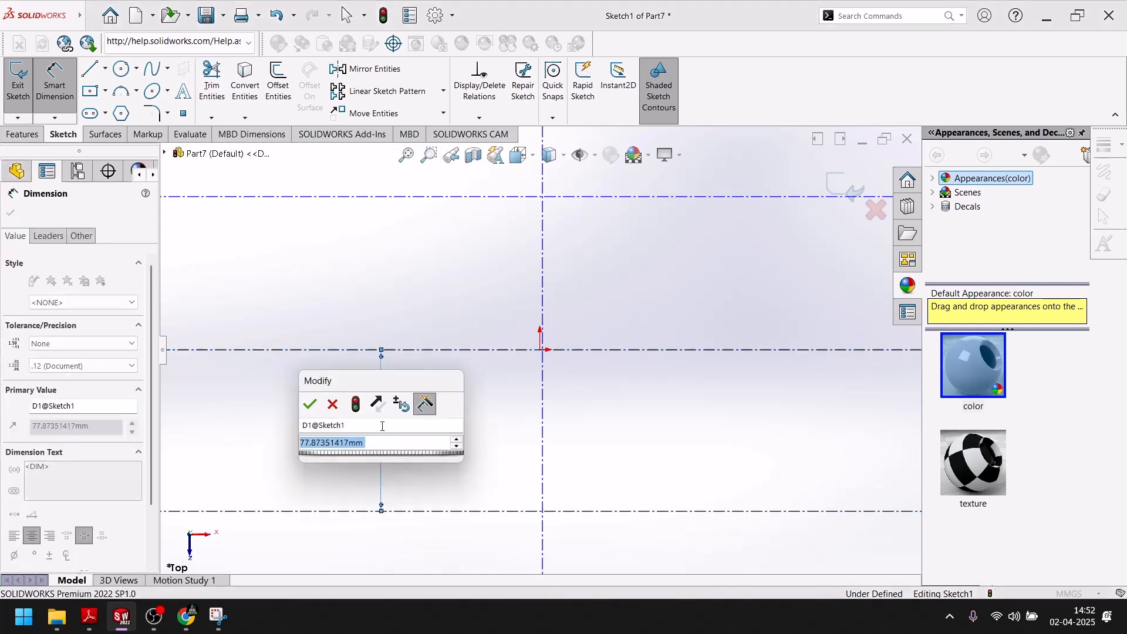
pyautogui.write('56.8/2')
pyautogui.press('Return')
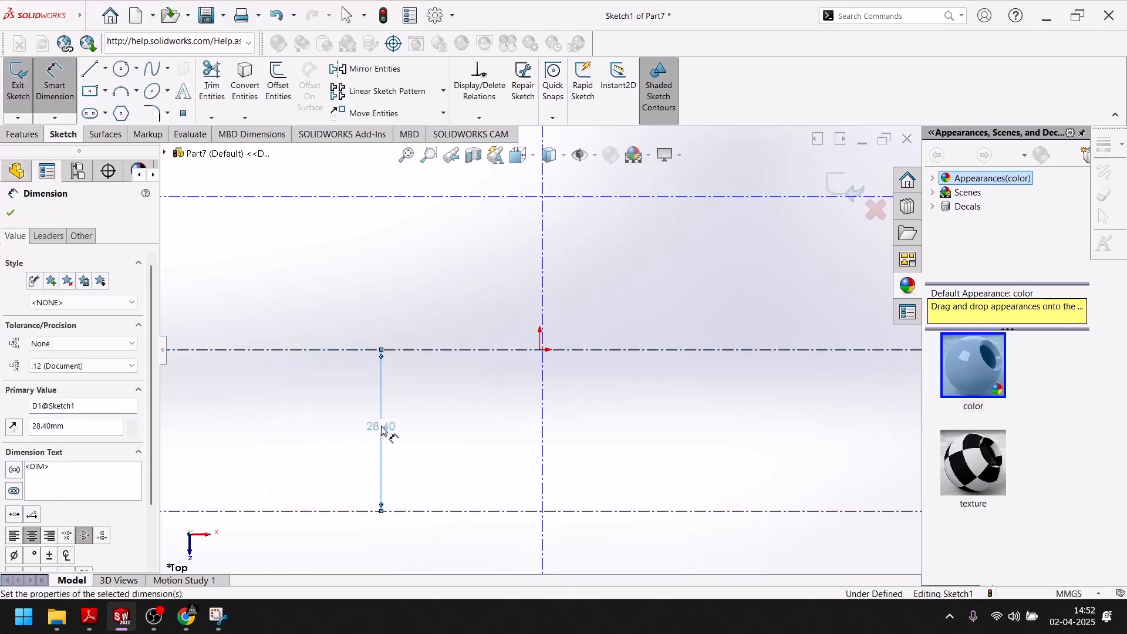
# Step: Dimension the upper centerline 56.8/2 mm from the horizontal centerline through the origin
pyautogui.click(379, 197)
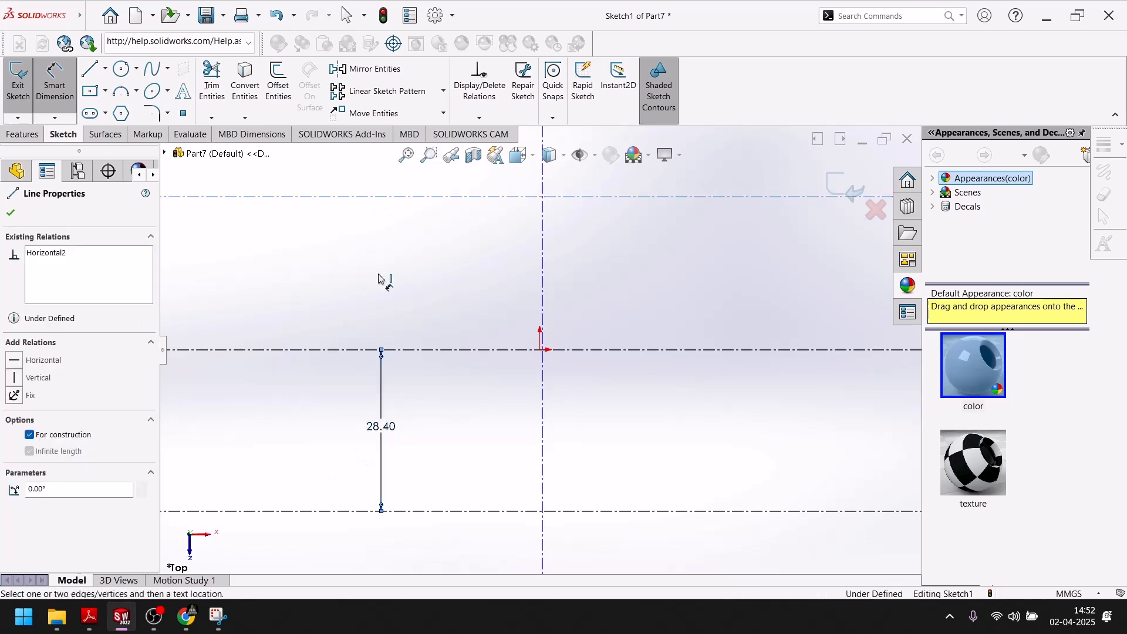
pyautogui.click(414, 350)
pyautogui.click(346, 275)
pyautogui.write('56.8/2')
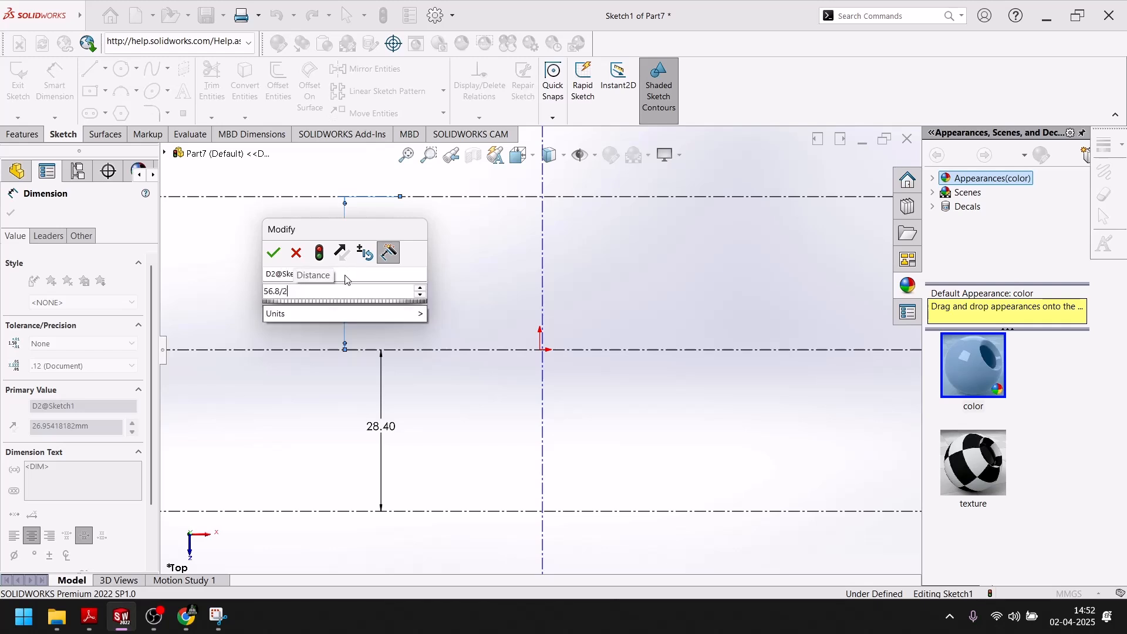
pyautogui.press('Return')
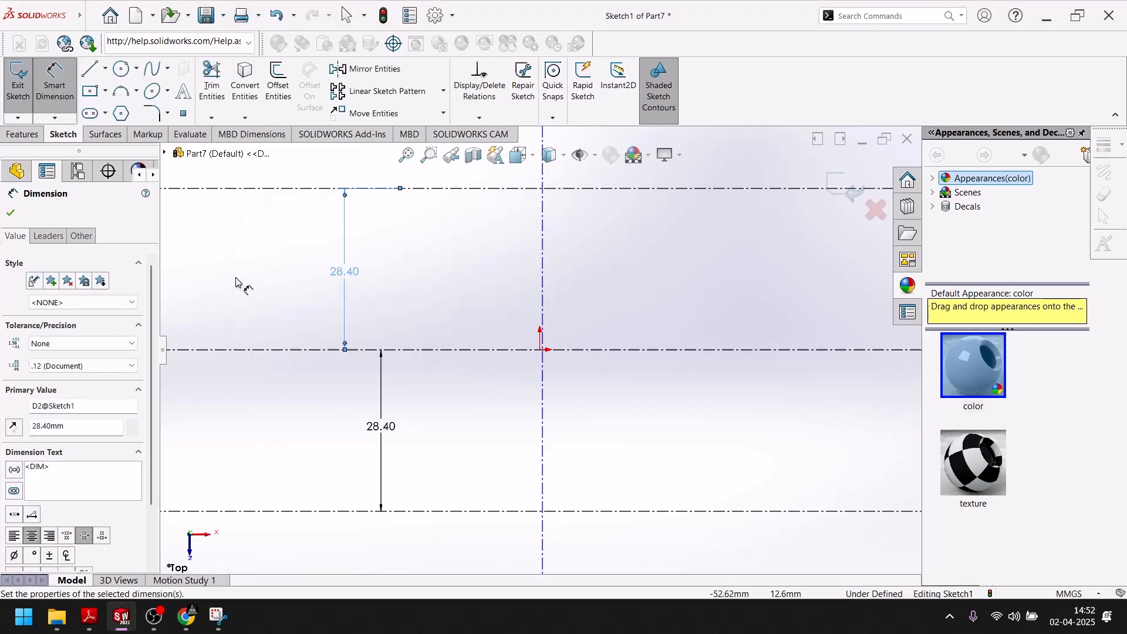
pyautogui.click(10, 215)
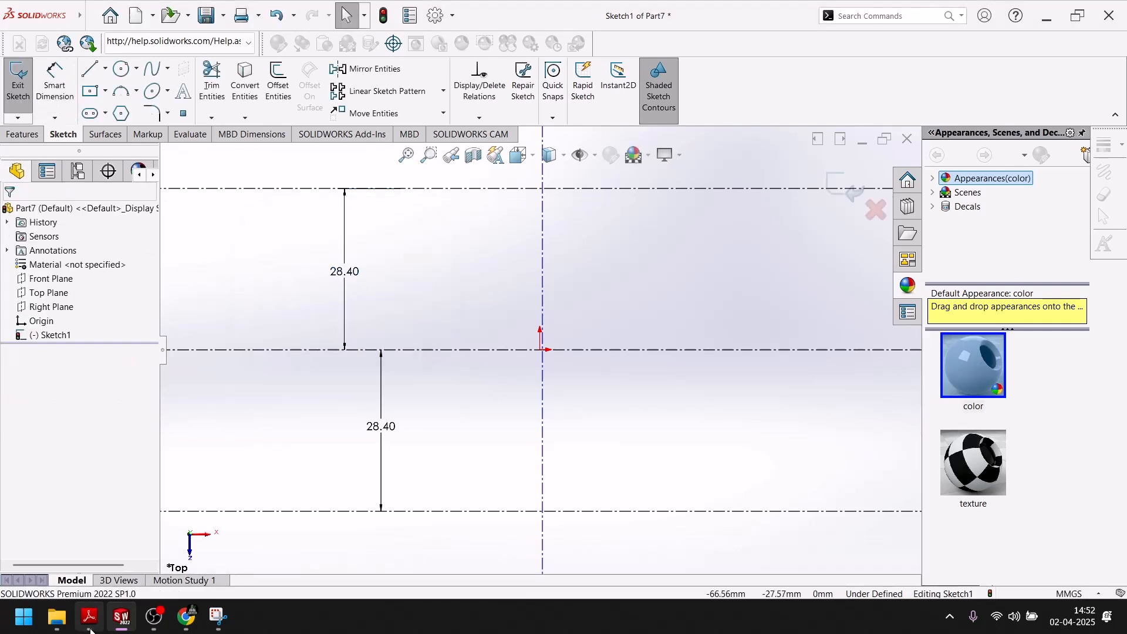
# Step: Switch to the PDF drawing to review the plate's hole and slot dimensions, returning to the SOLIDWORKS sketch
pyautogui.click(121, 625)
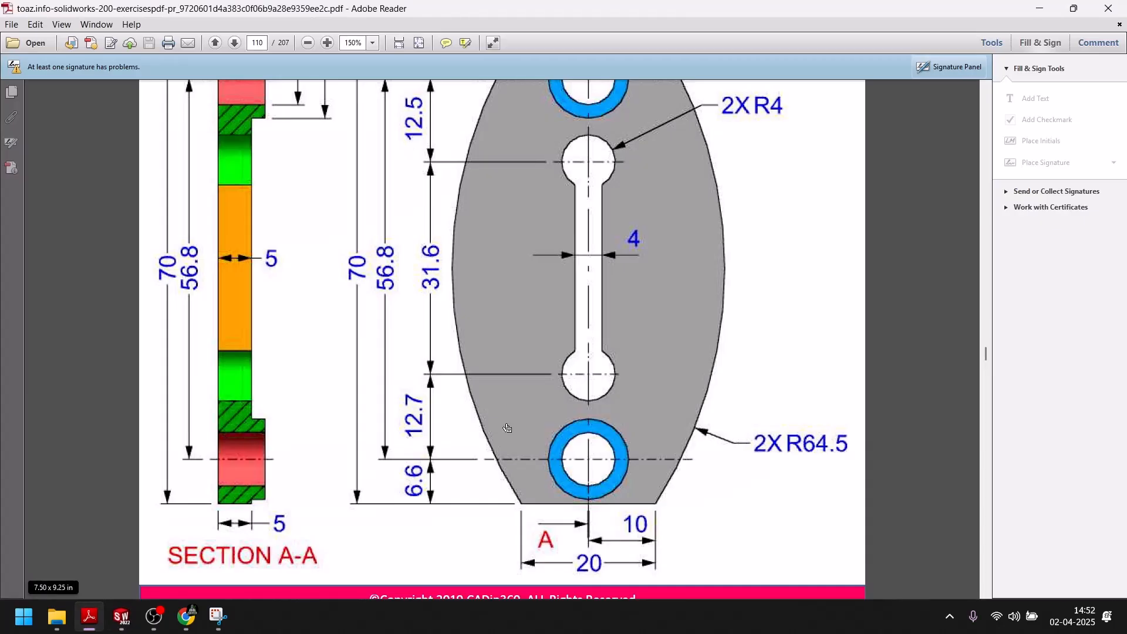
pyautogui.scroll(3, 587, 188)
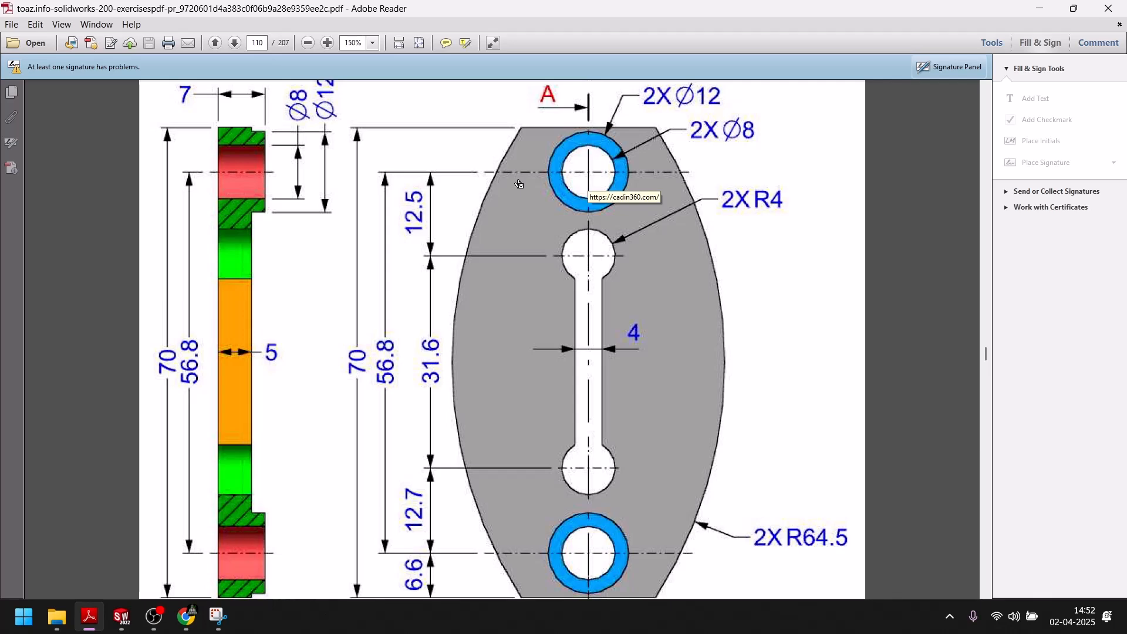
pyautogui.click(122, 616)
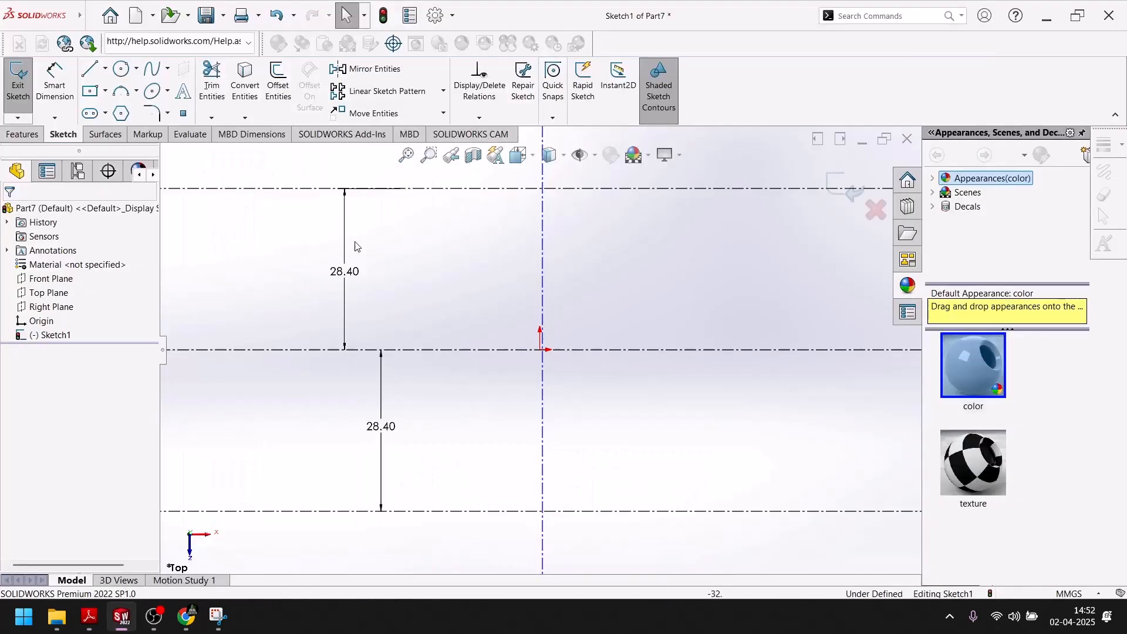
# Step: Sketch two concentric circles with radii about 5 mm and 8.8 mm where the upper horizontal centerline crosses the vertical centerline
pyautogui.click(121, 69)
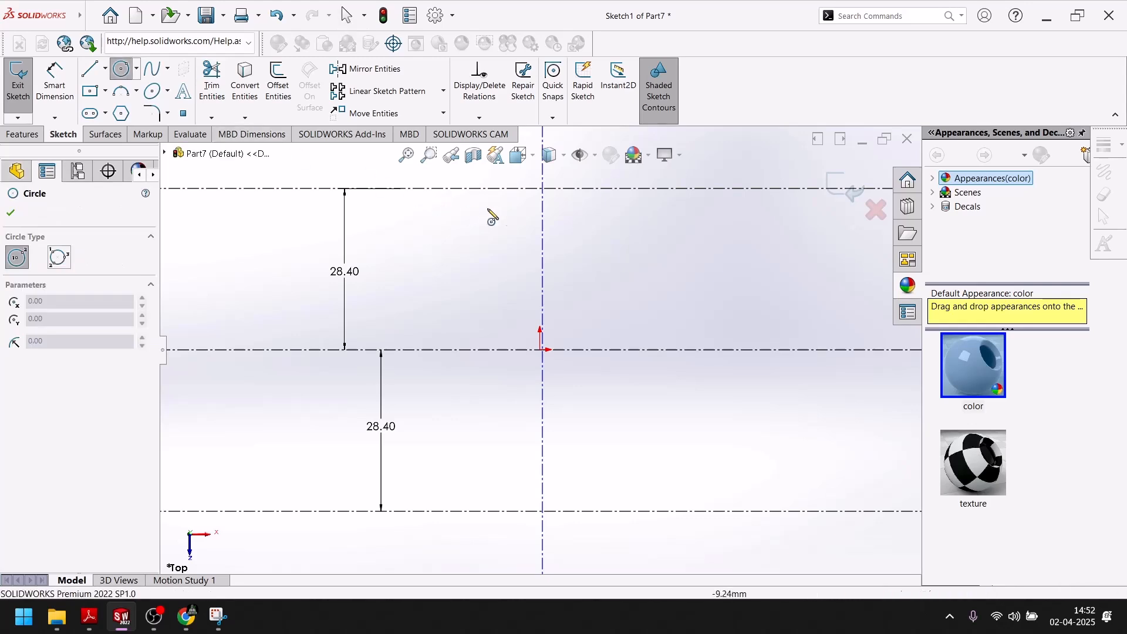
pyautogui.click(543, 189)
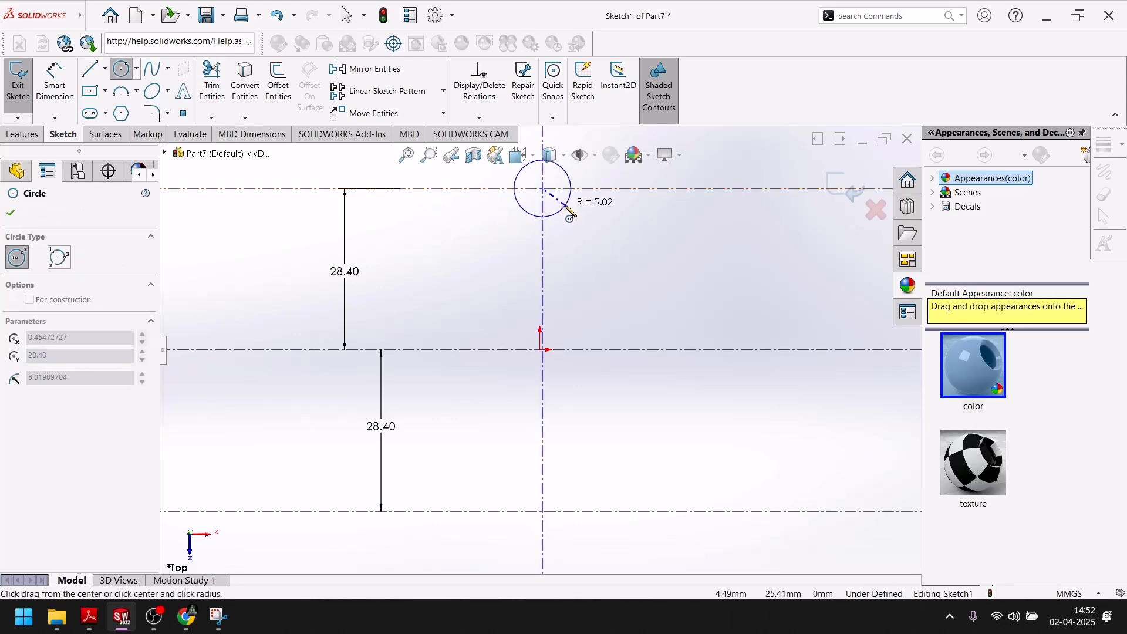
pyautogui.click(567, 208)
pyautogui.click(542, 189)
pyautogui.click(584, 219)
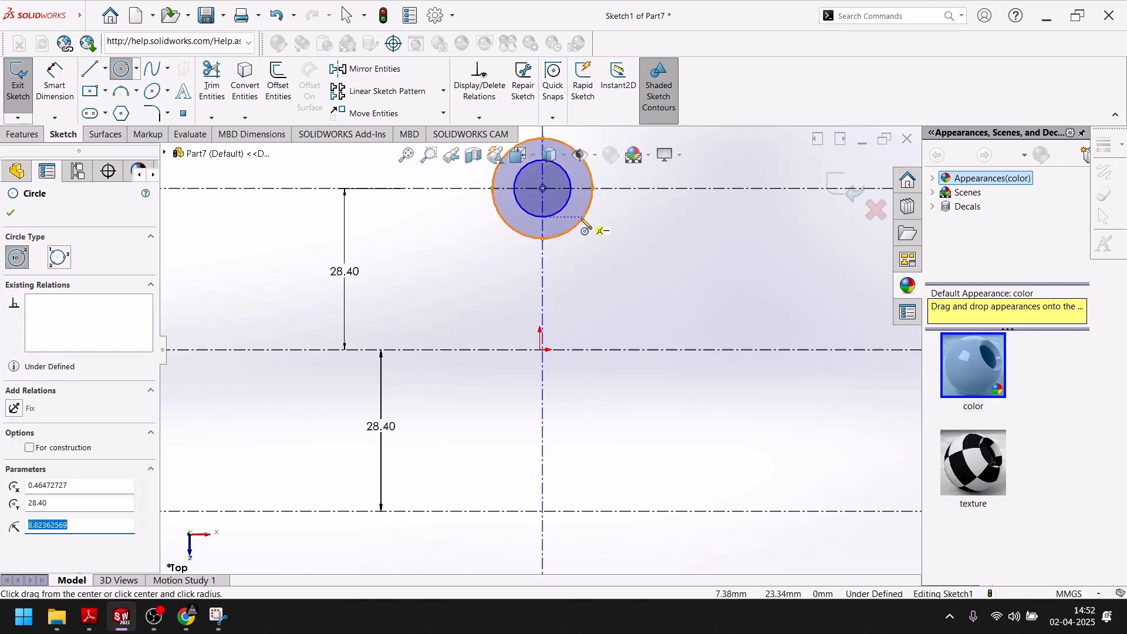
pyautogui.click(10, 213)
# Step: Dimension the inner circle's diameter as 8 mm and the outer circle's diameter as 12 mm
pyautogui.click(55, 82)
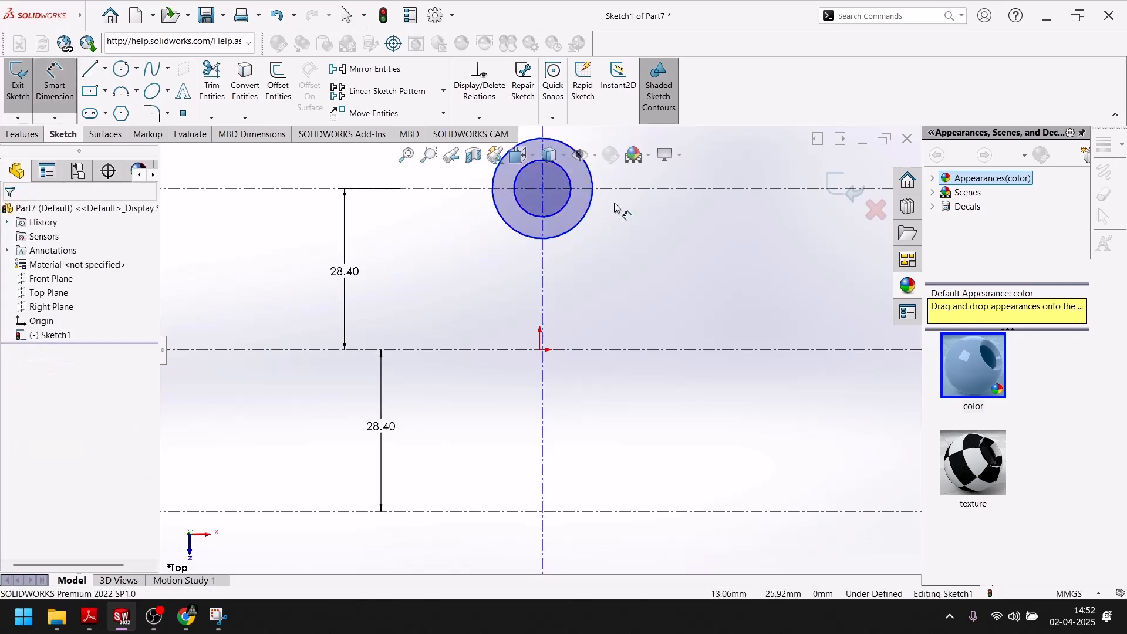
pyautogui.click(571, 191)
pyautogui.click(617, 219)
pyautogui.write('8')
pyautogui.press('Return')
pyautogui.click(594, 201)
pyautogui.click(643, 207)
pyautogui.write('12')
pyautogui.press('Return')
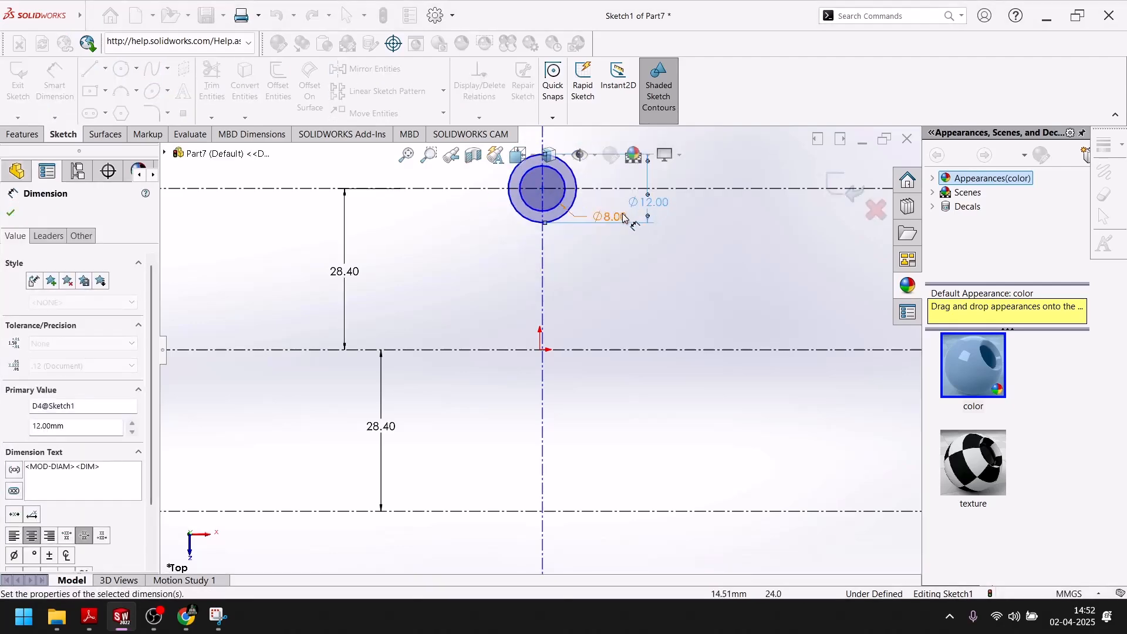
pyautogui.press('Escape')
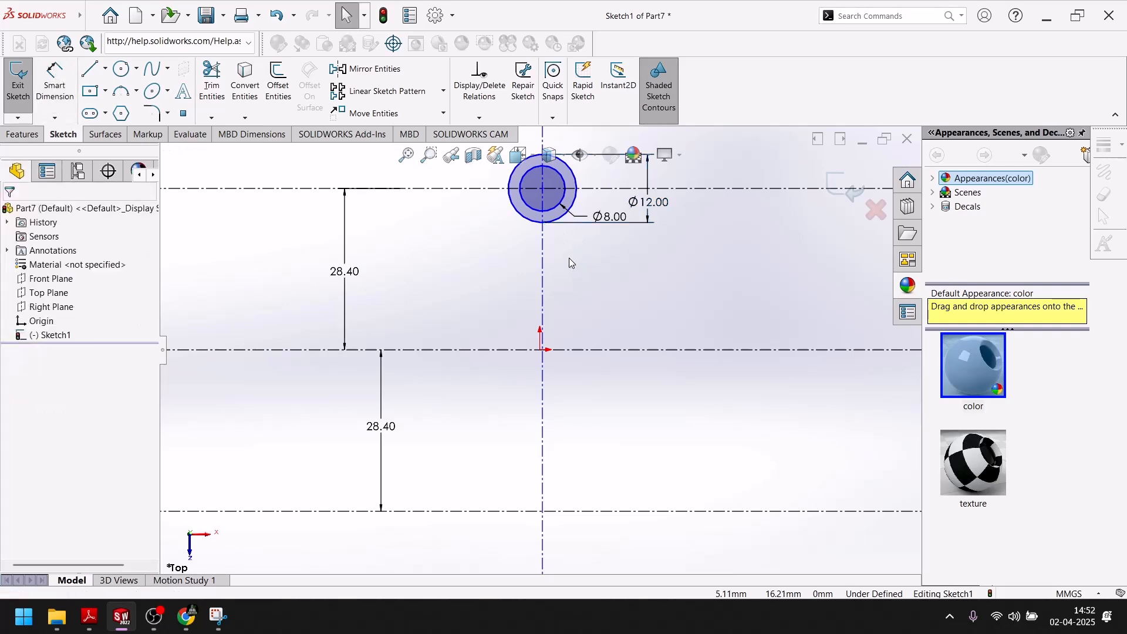
# Step: Mirror both circles about the horizontal centerline through the origin, keeping the originals
pyautogui.click(551, 209)
pyautogui.keyDown('ctrl'); pyautogui.click(568, 210); pyautogui.keyUp('ctrl')
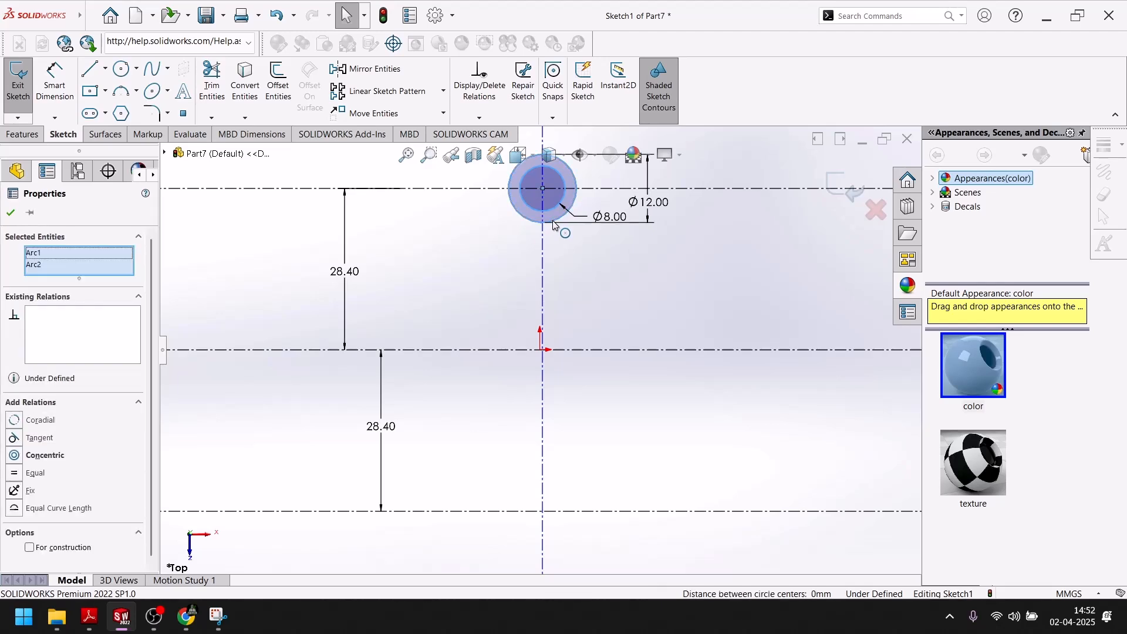
pyautogui.click(373, 70)
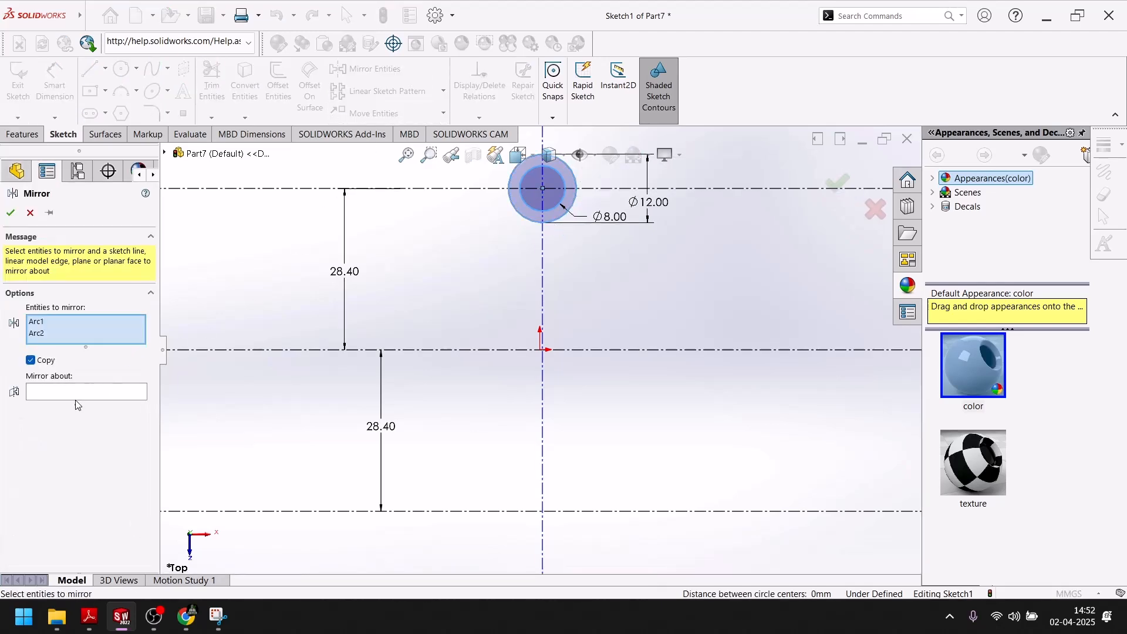
pyautogui.click(232, 350)
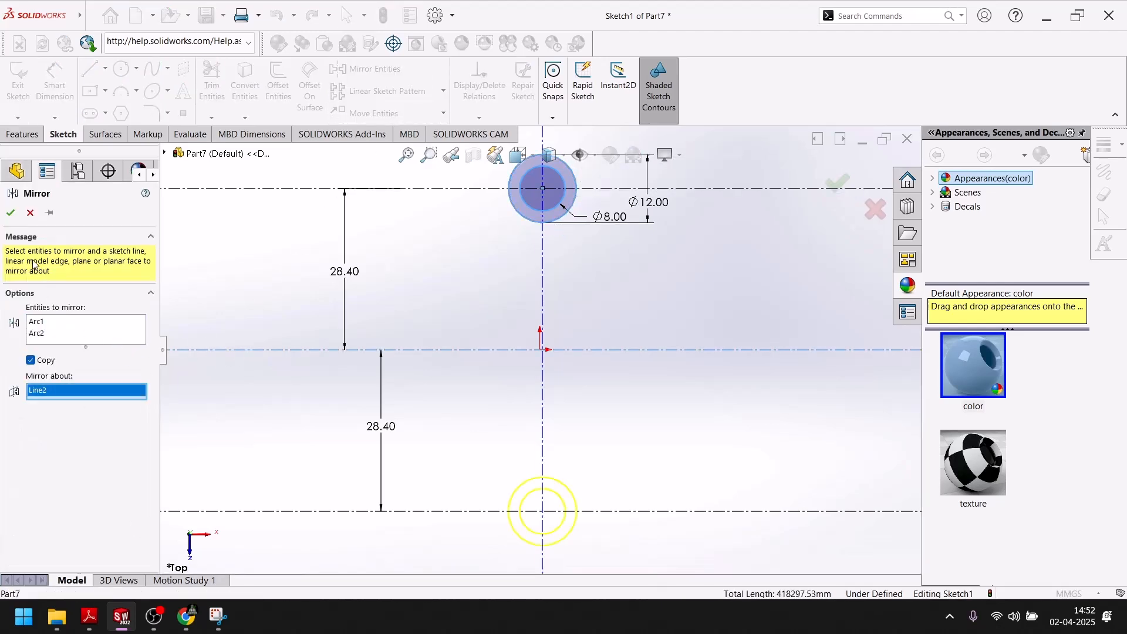
pyautogui.click(8, 213)
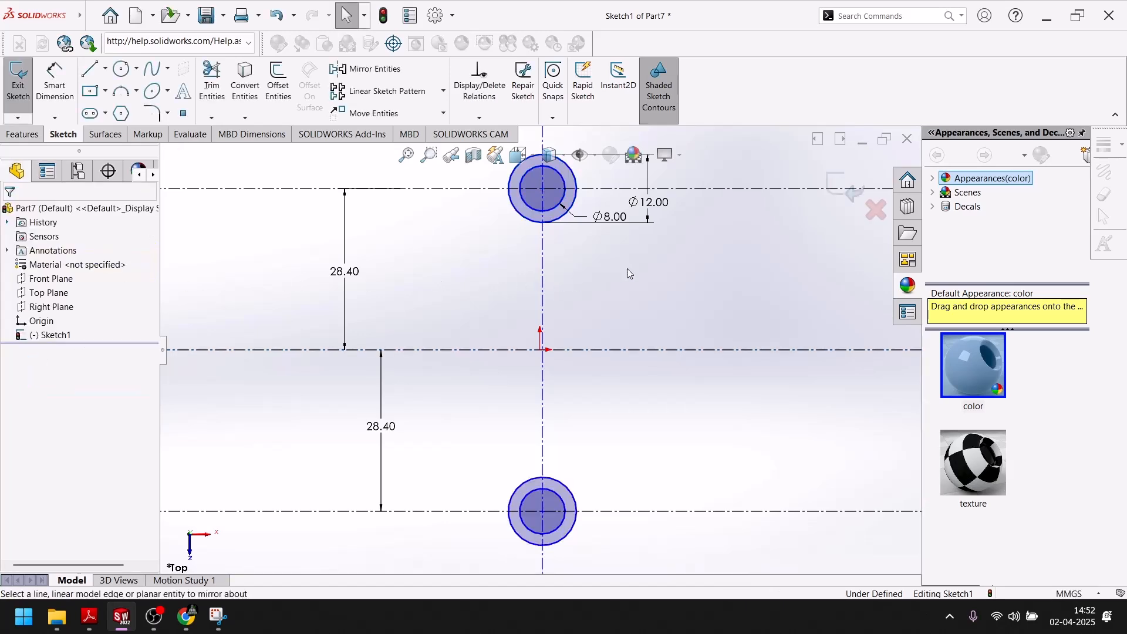
pyautogui.scroll(-5, 526, 535)
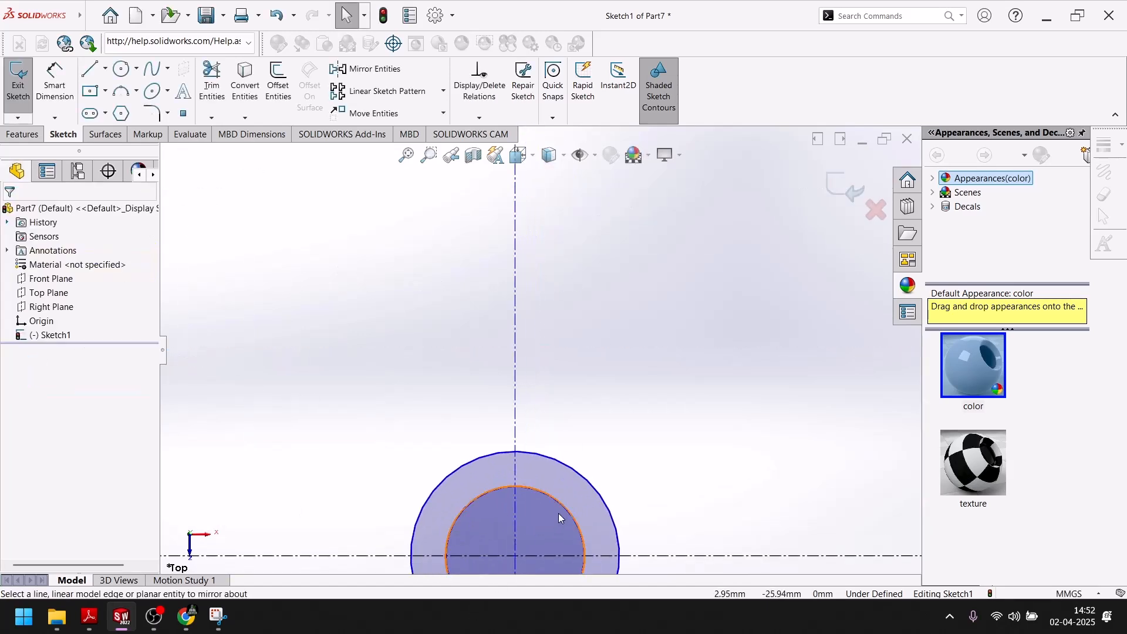
pyautogui.scroll(5, 570, 482)
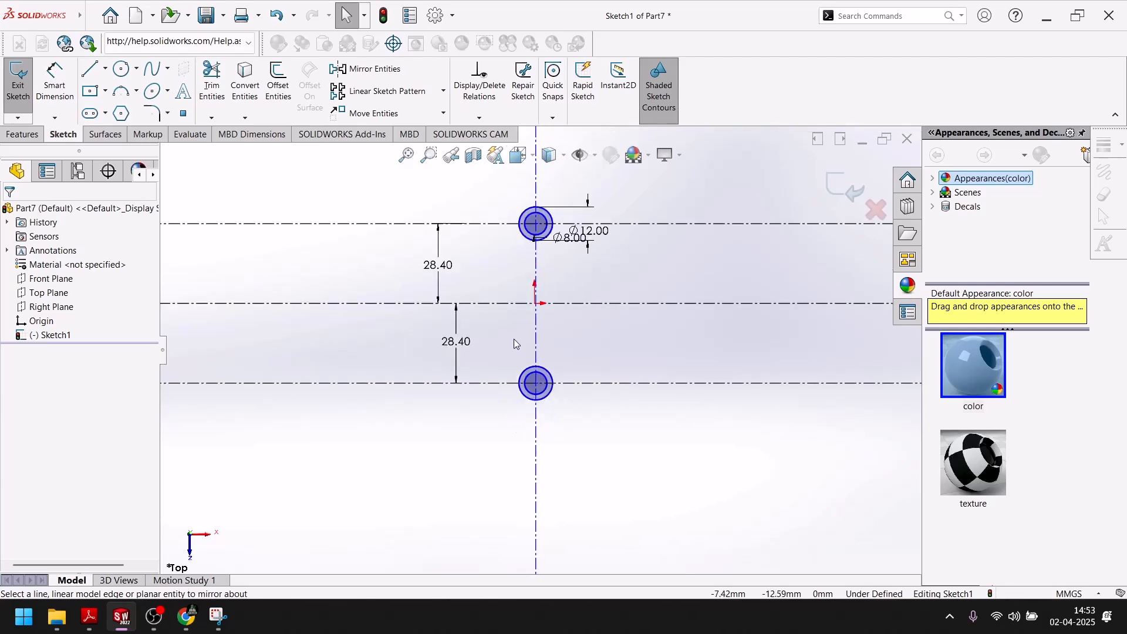
# Step: Check the plate's end-edge dimensions in the PDF drawing and sketch a horizontal midpoint line about 12 mm long on the vertical centerline below the lower circles
pyautogui.click(122, 617)
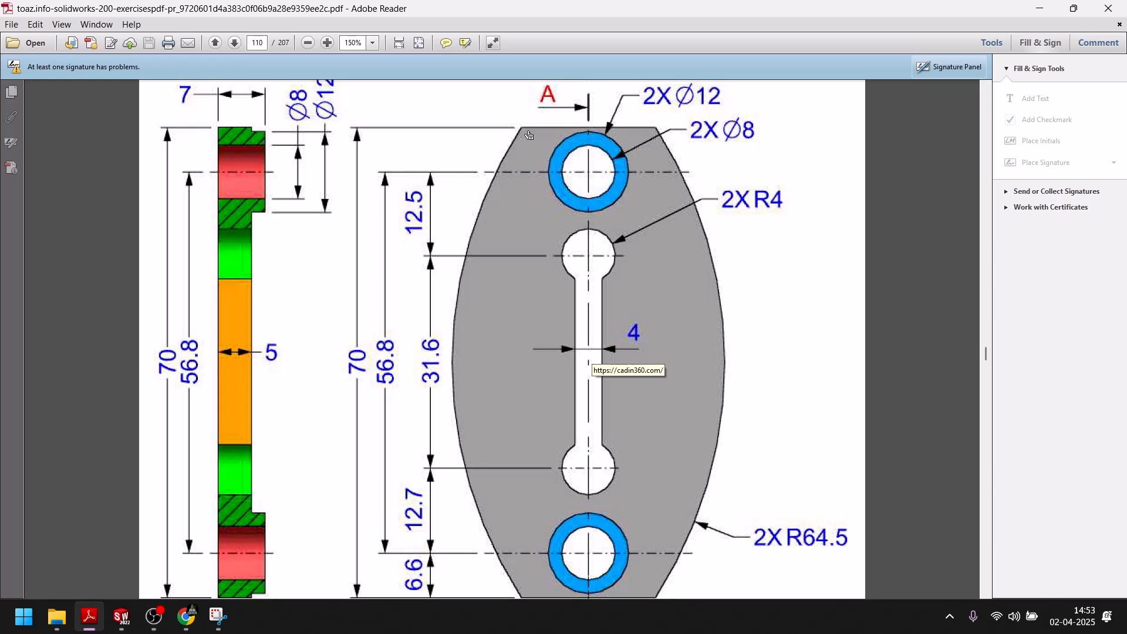
pyautogui.scroll(-3, 595, 231)
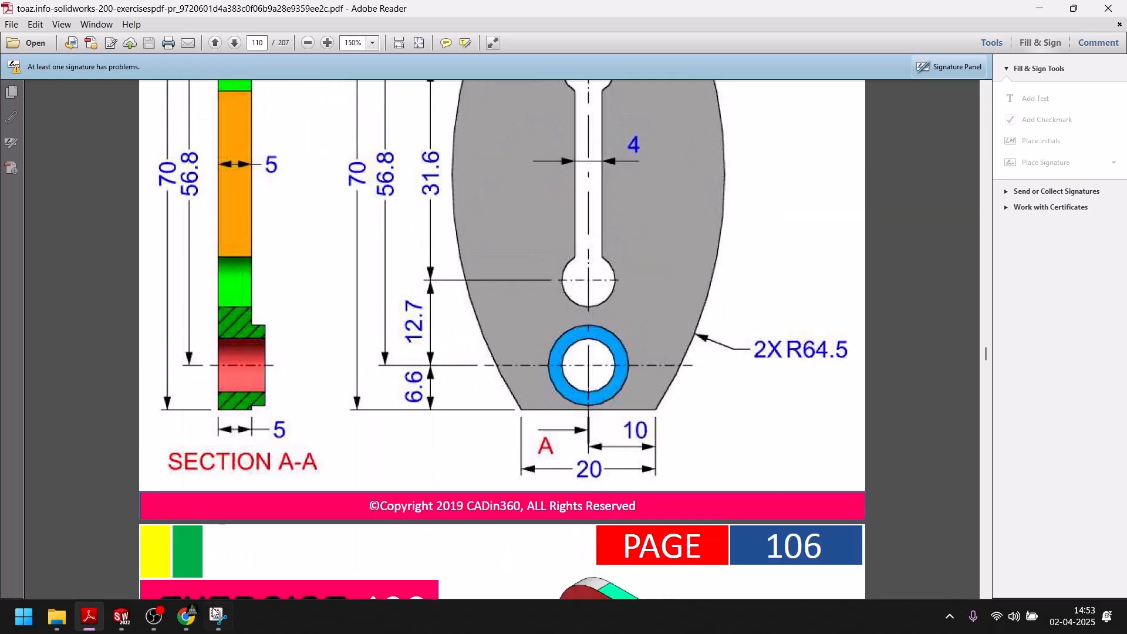
pyautogui.click(120, 617)
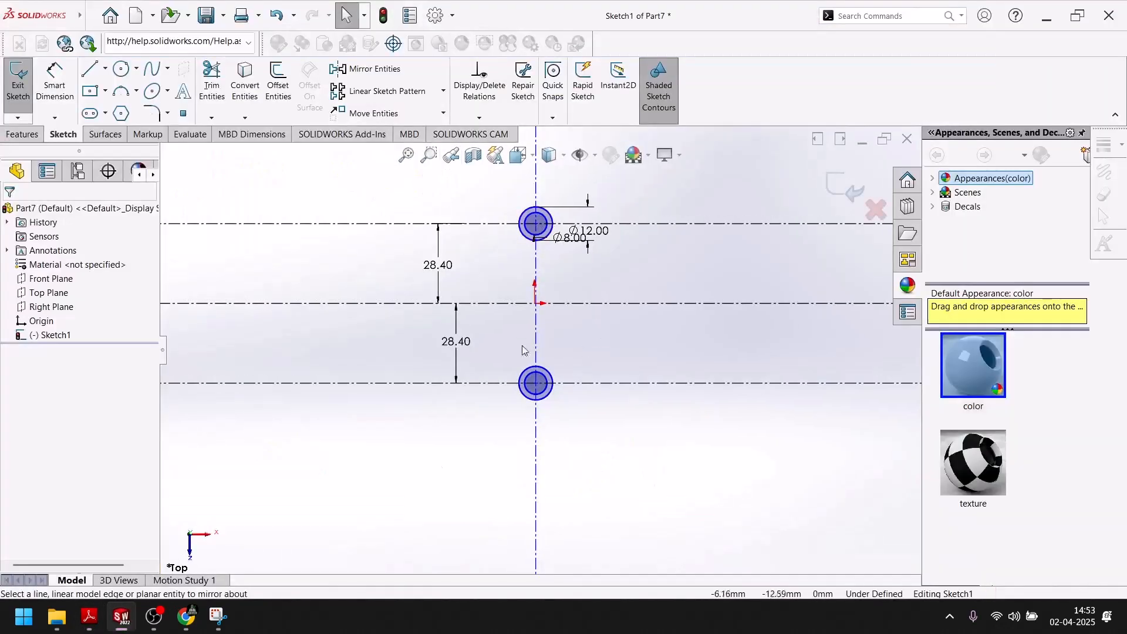
pyautogui.click(91, 68)
pyautogui.scroll(-10, 566, 454)
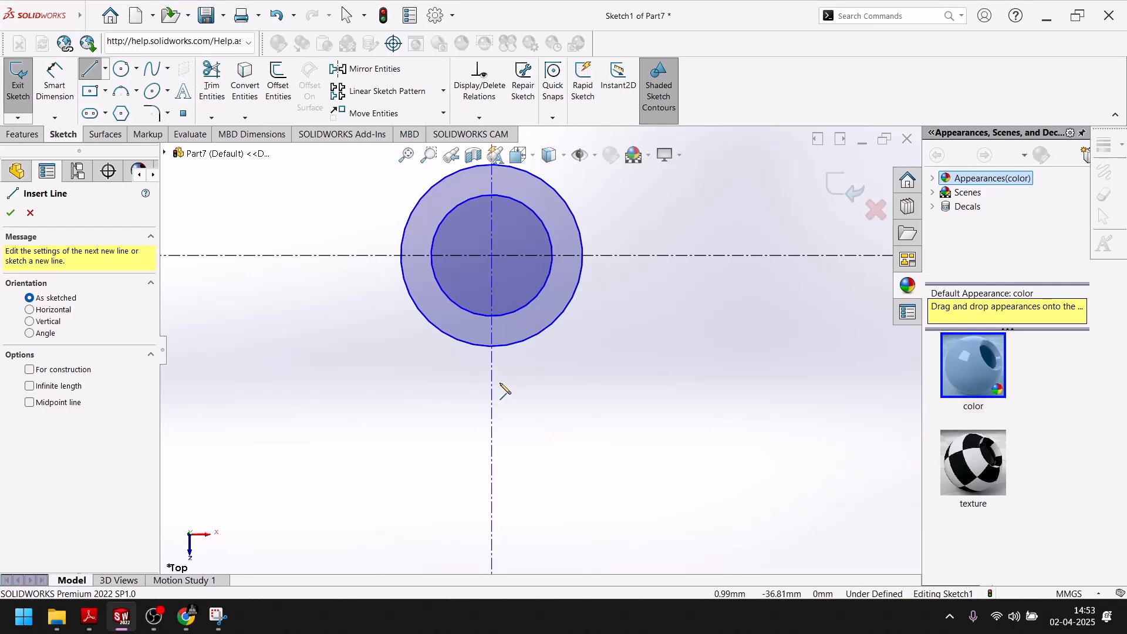
pyautogui.click(106, 70)
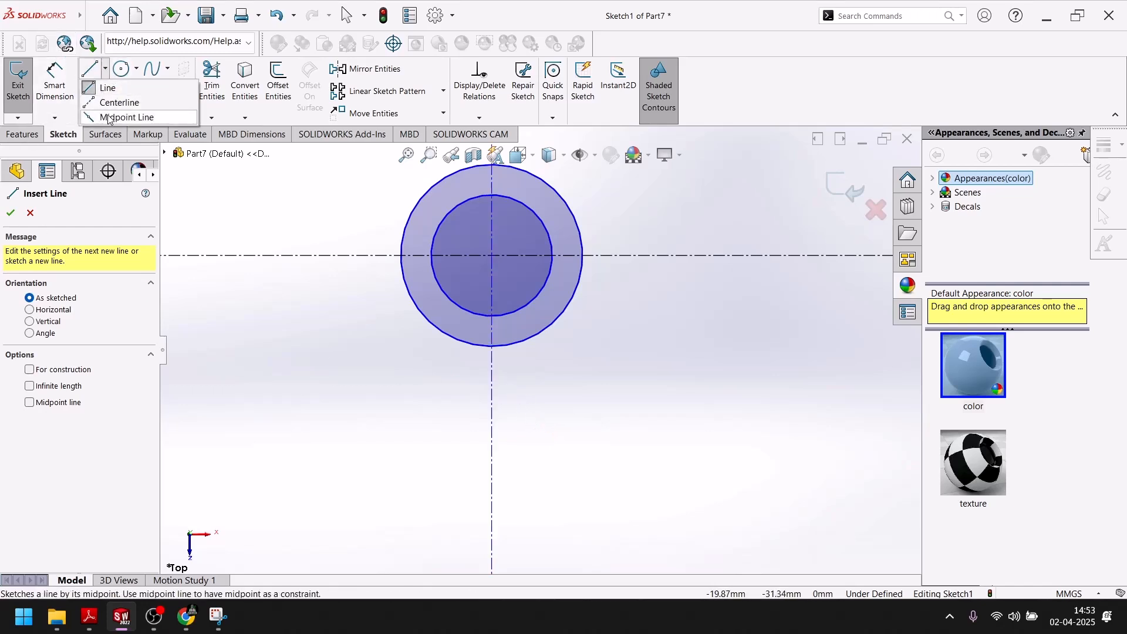
pyautogui.click(118, 118)
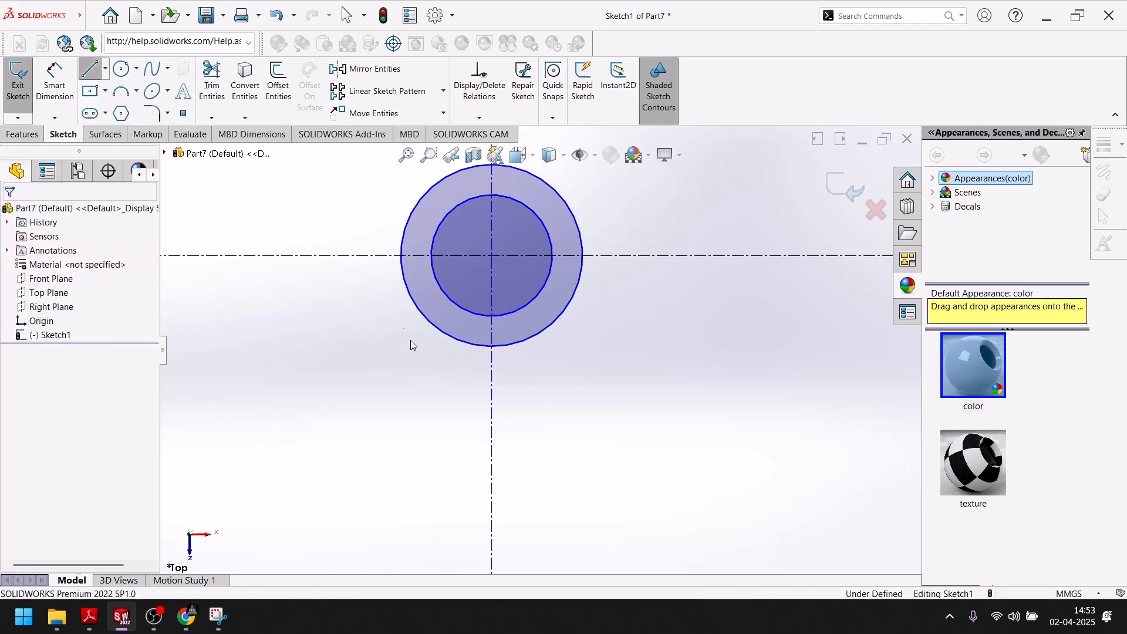
pyautogui.click(492, 375)
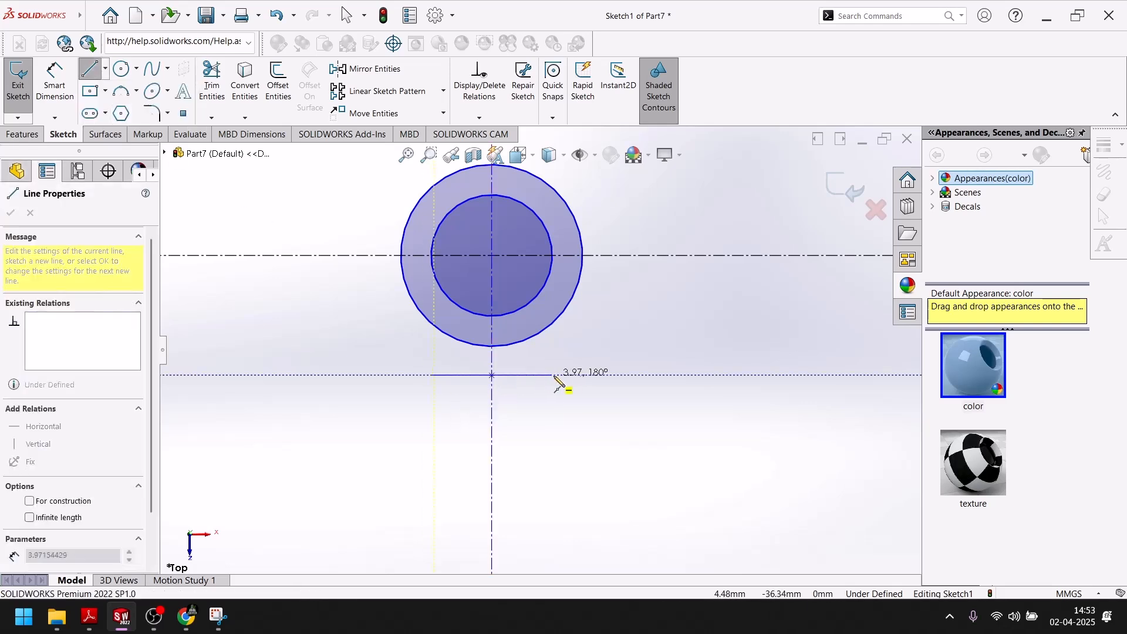
pyautogui.click(583, 376)
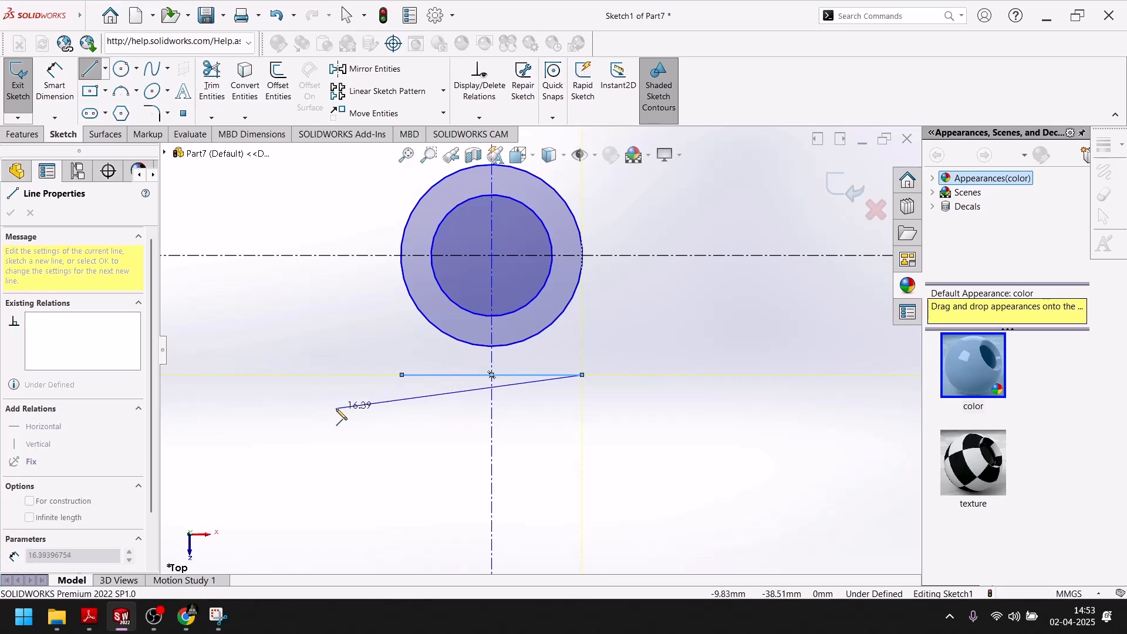
pyautogui.press('Escape')
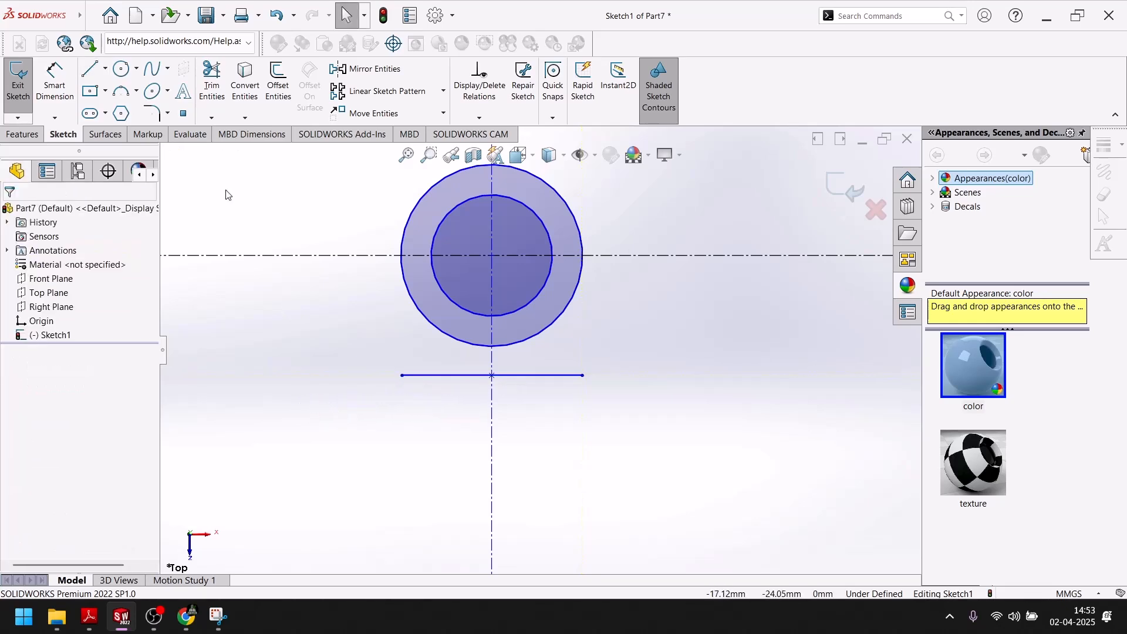
# Step: Set the length of the horizontal line below the lower circles to 20 mm
pyautogui.click(55, 82)
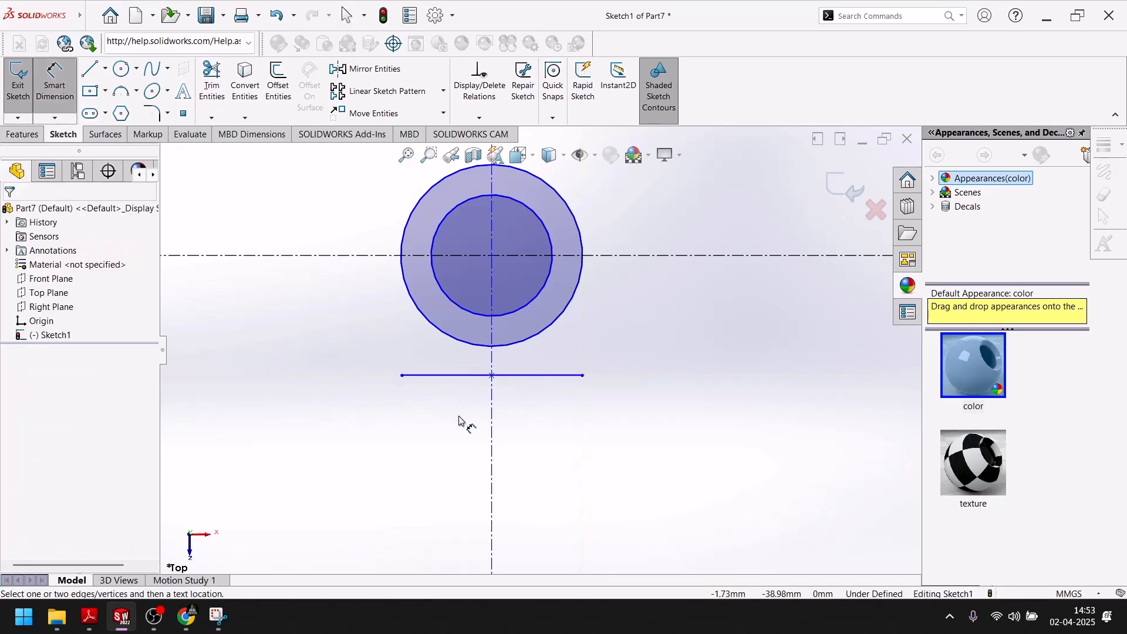
pyautogui.click(462, 377)
pyautogui.click(527, 450)
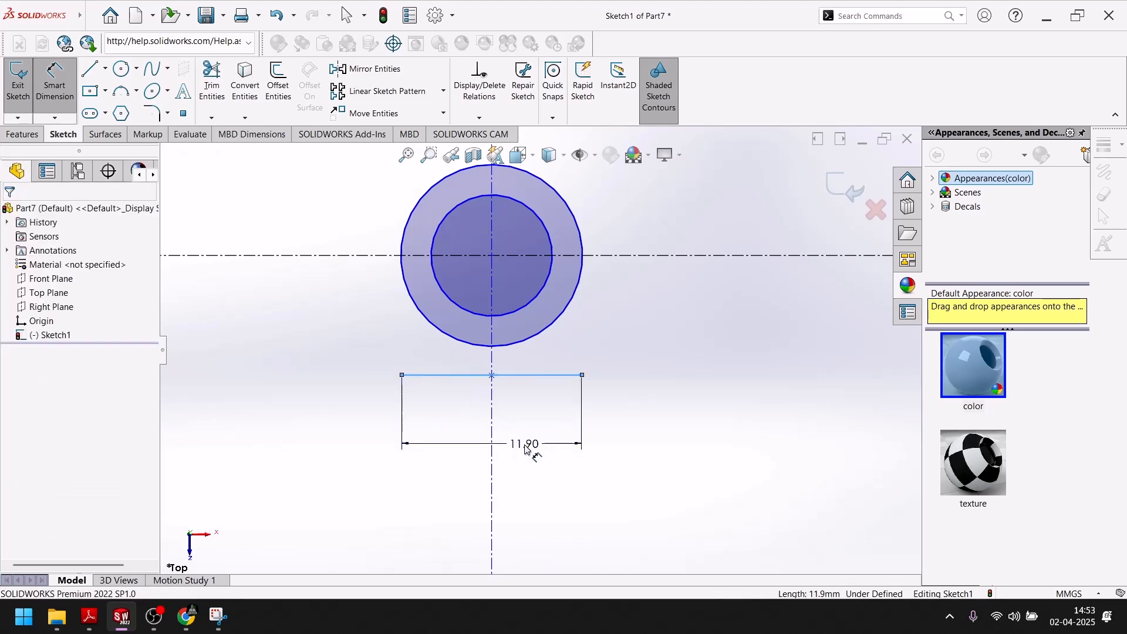
pyautogui.write('20')
pyautogui.press('Return')
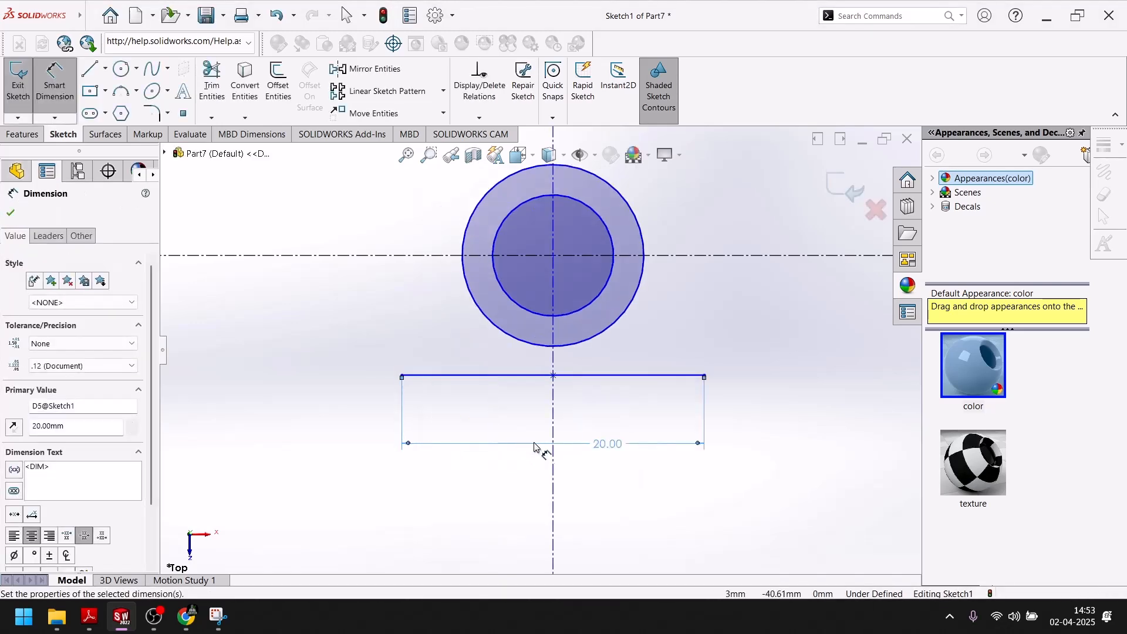
pyautogui.scroll(3, 528, 445)
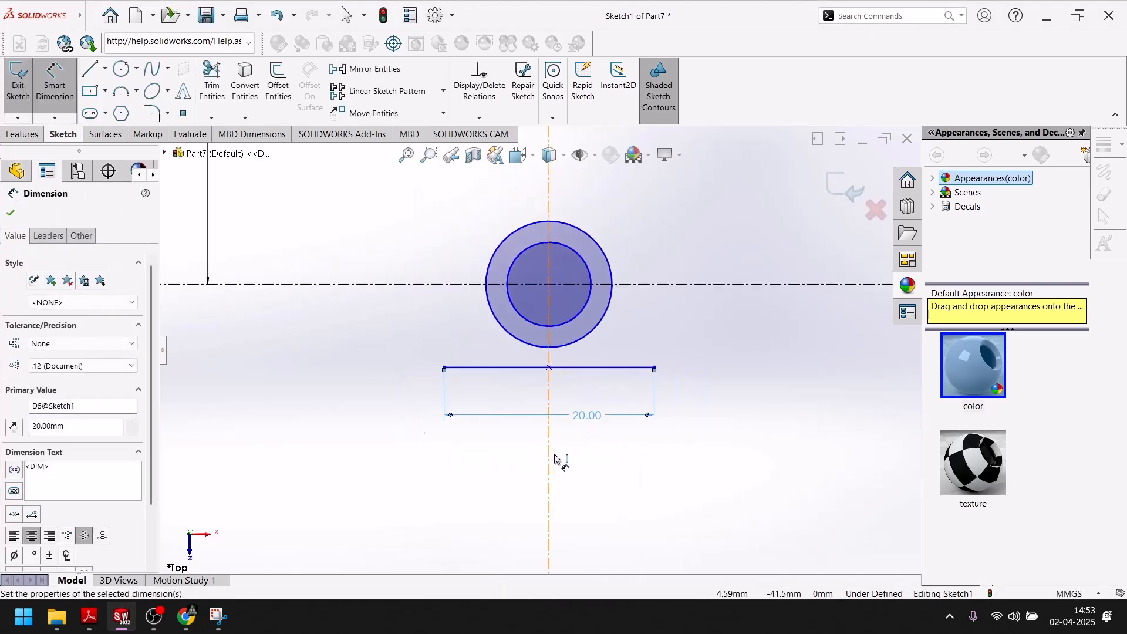
pyautogui.click(12, 214)
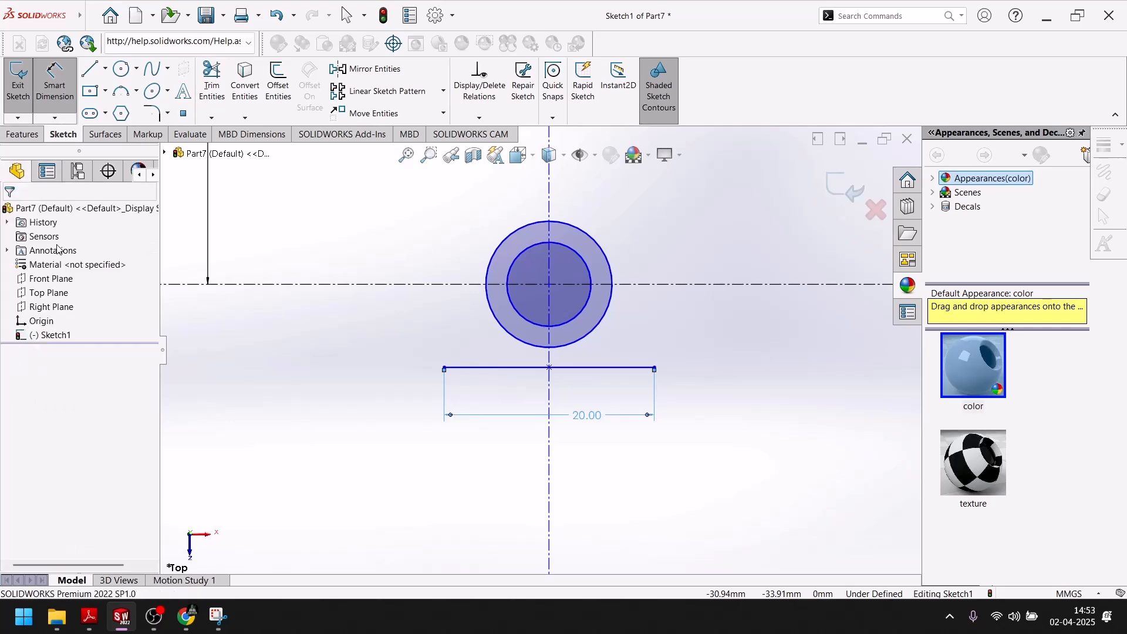
# Step: Mirror the 20 mm line about the horizontal centerline through the origin
pyautogui.click(514, 373)
pyautogui.click(367, 69)
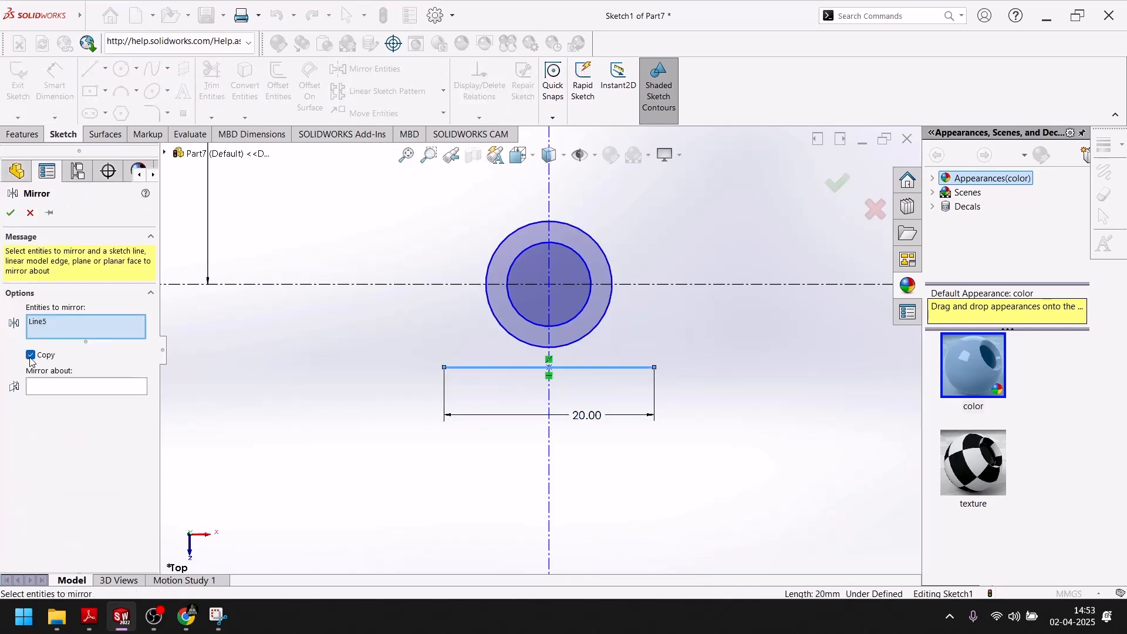
pyautogui.click(58, 385)
pyautogui.scroll(5, 226, 407)
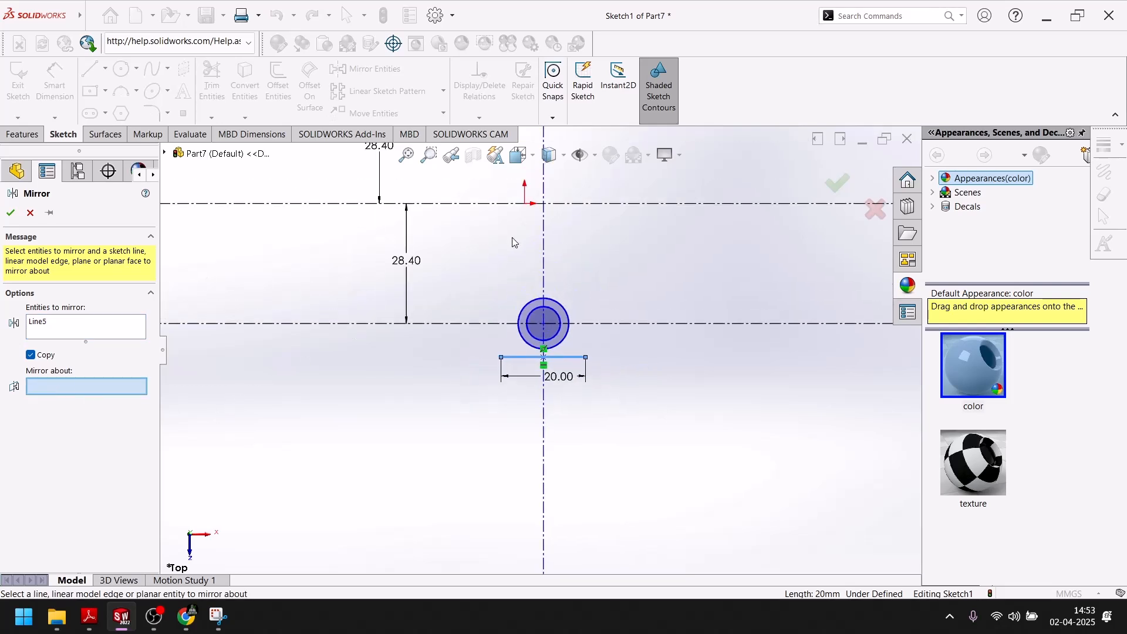
pyautogui.scroll(-2, 530, 228)
pyautogui.click(608, 205)
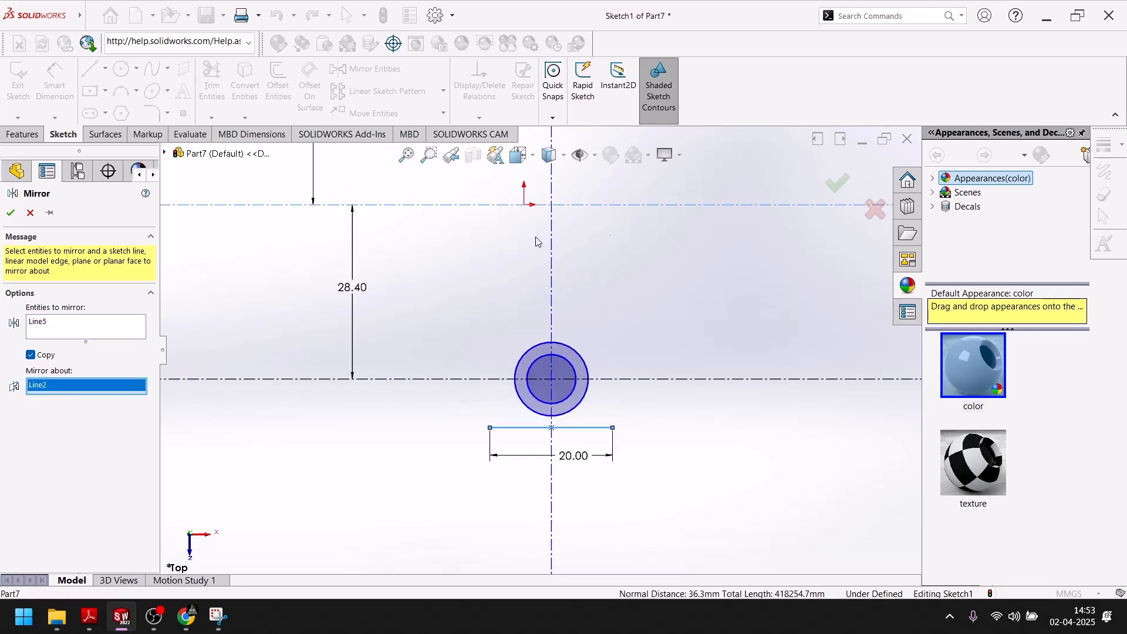
pyautogui.click(11, 212)
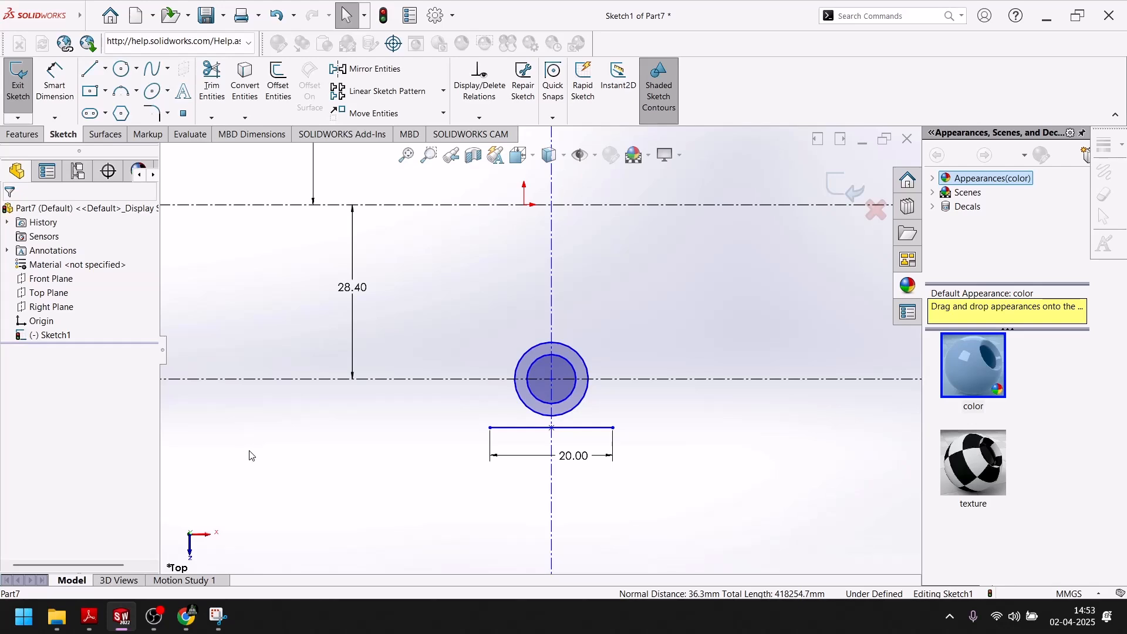
pyautogui.scroll(7, 249, 451)
pyautogui.scroll(-3, 636, 388)
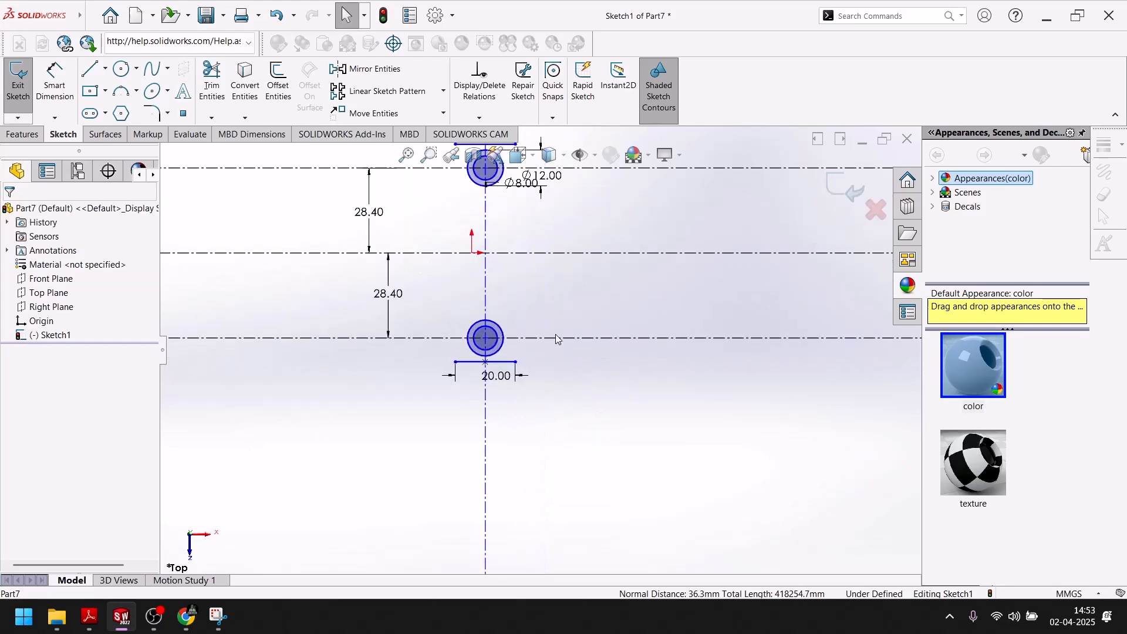
pyautogui.scroll(2, 275, 285)
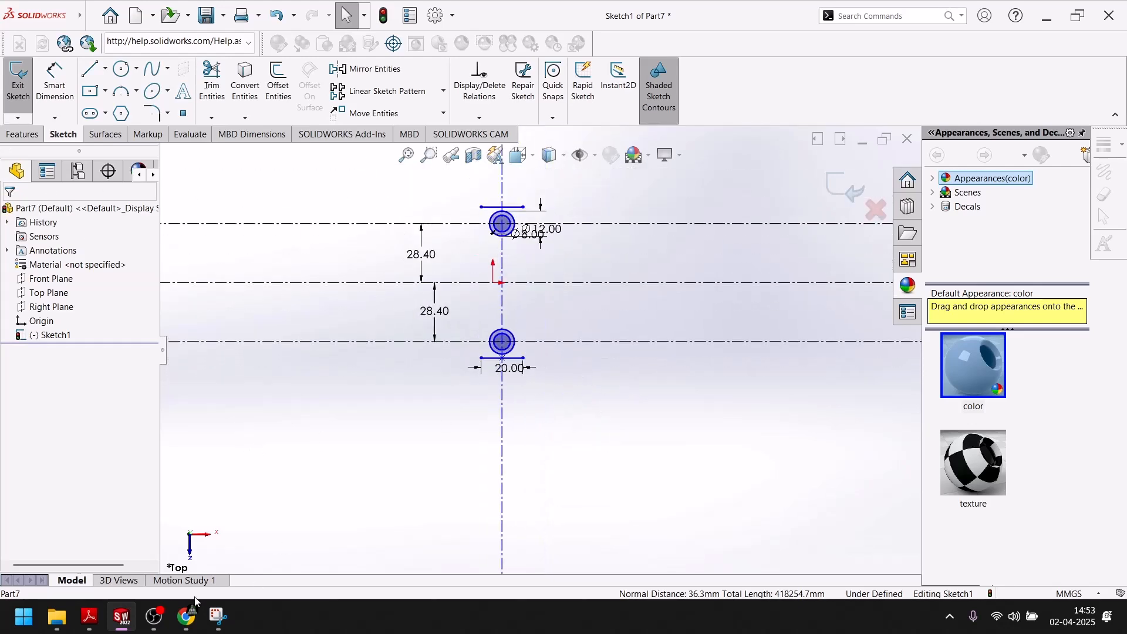
# Step: Check the overall plate length in the PDF drawing and dimension the distance between the two 20 mm horizontal lines as 70 mm
pyautogui.click(90, 616)
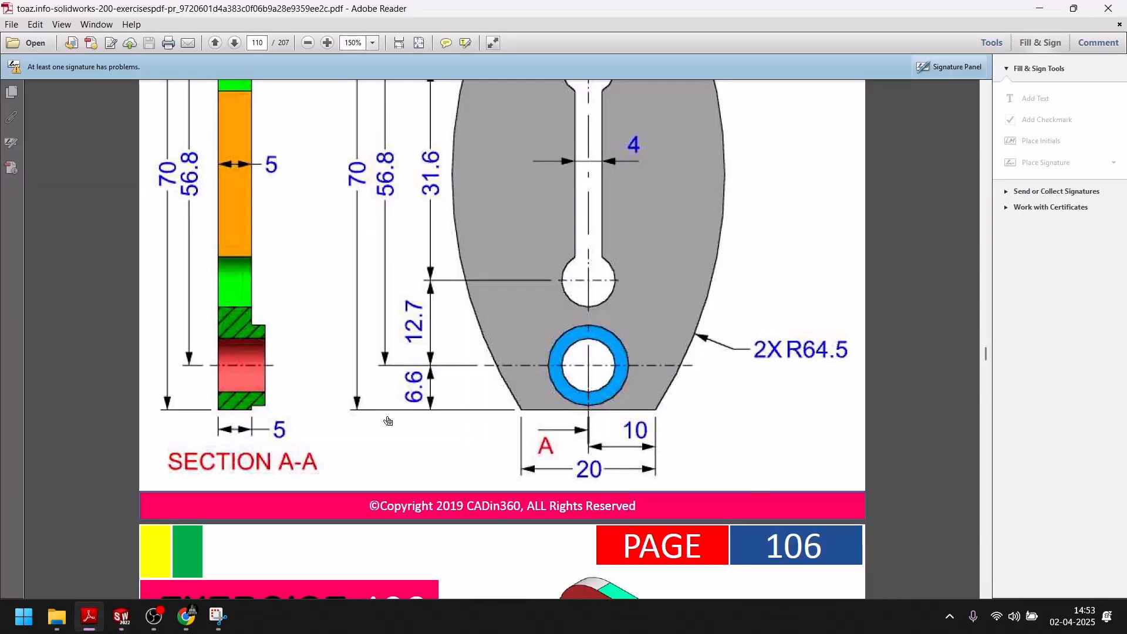
pyautogui.click(131, 622)
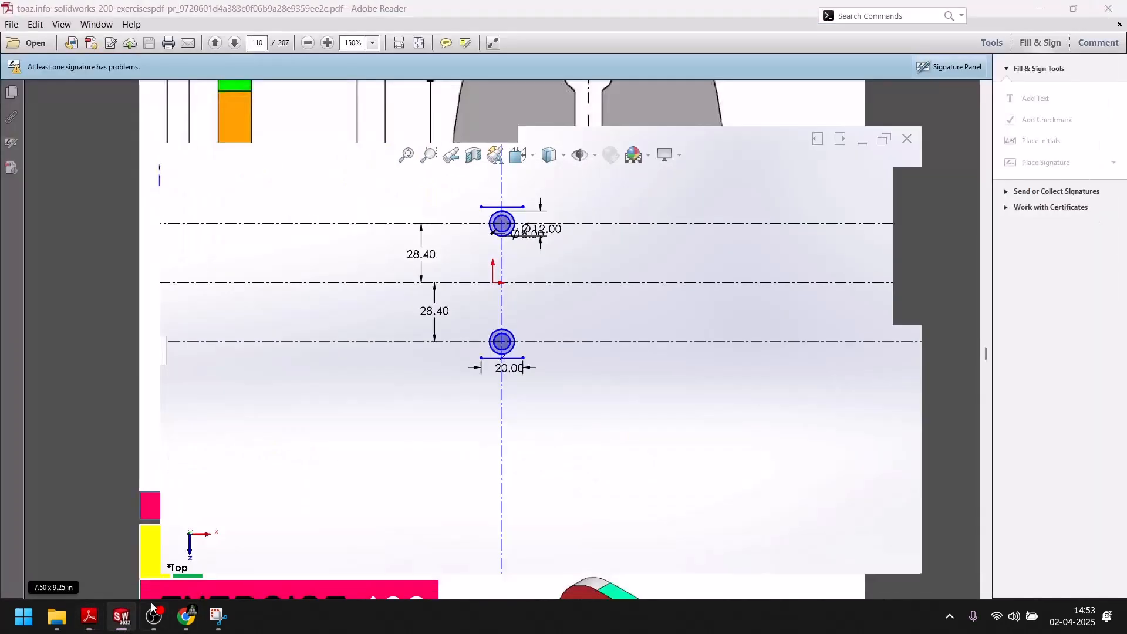
pyautogui.click(490, 209)
pyautogui.click(492, 358)
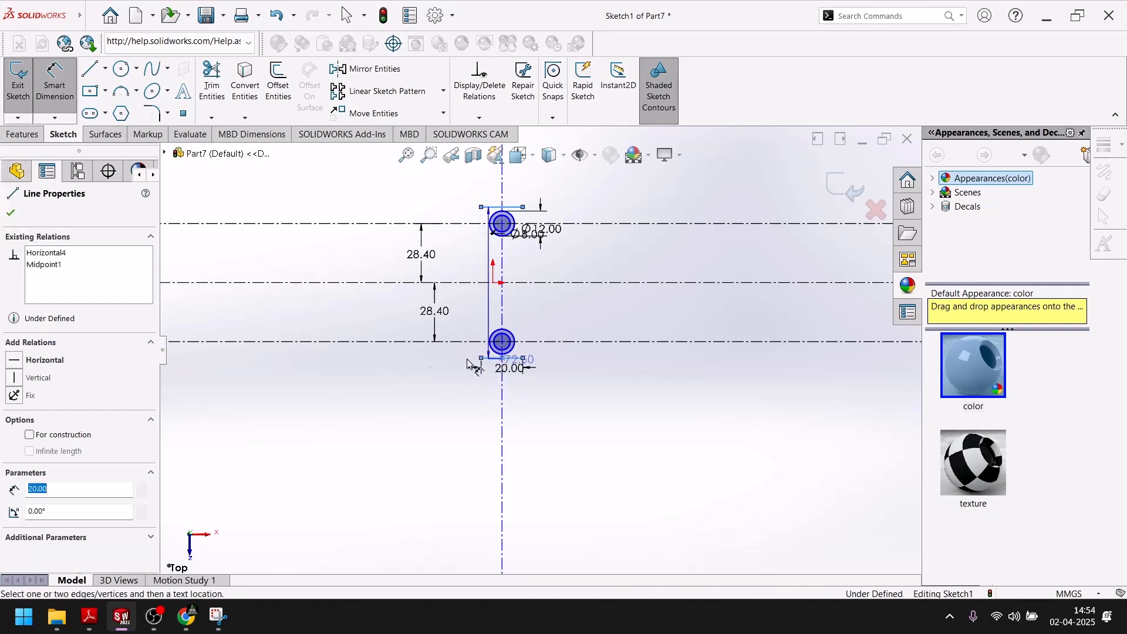
pyautogui.click(348, 288)
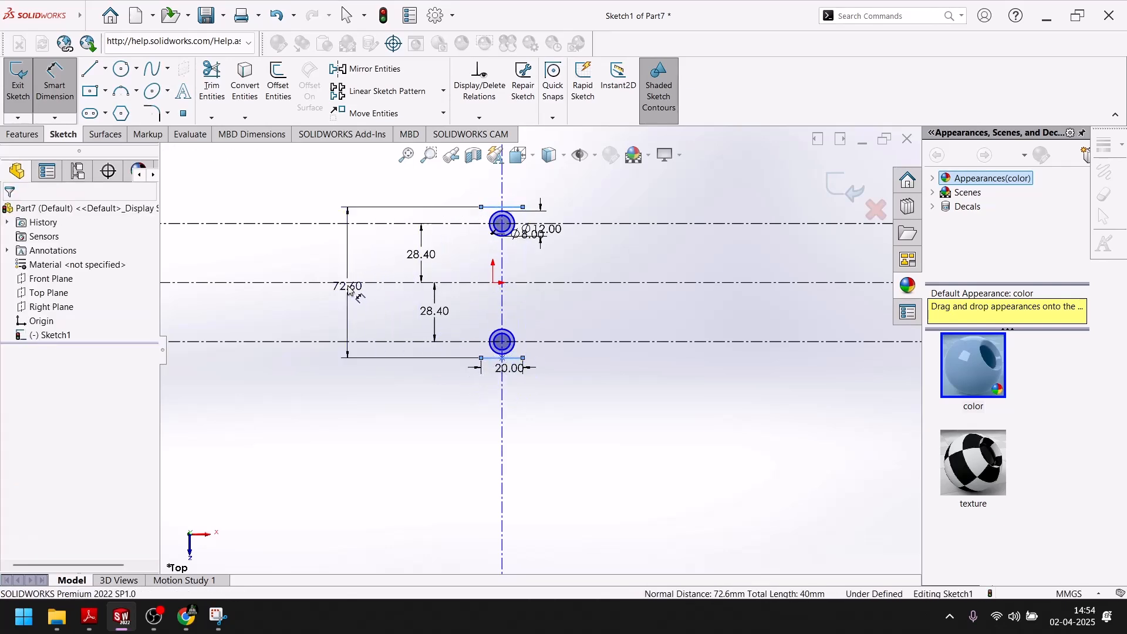
pyautogui.write('70')
pyautogui.press('Return')
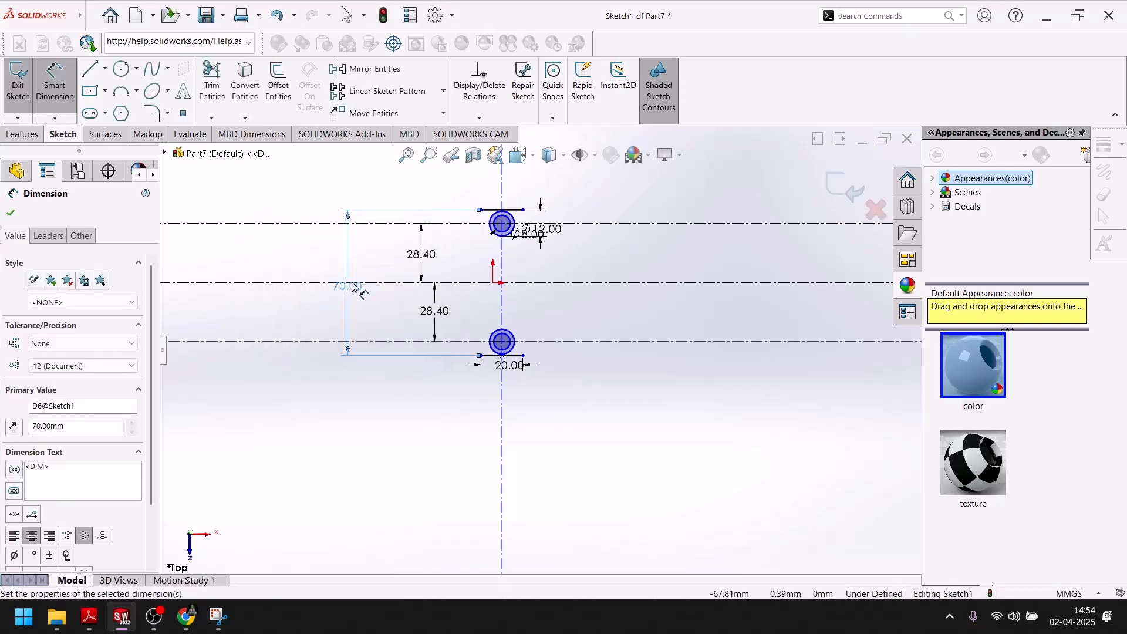
pyautogui.click(13, 213)
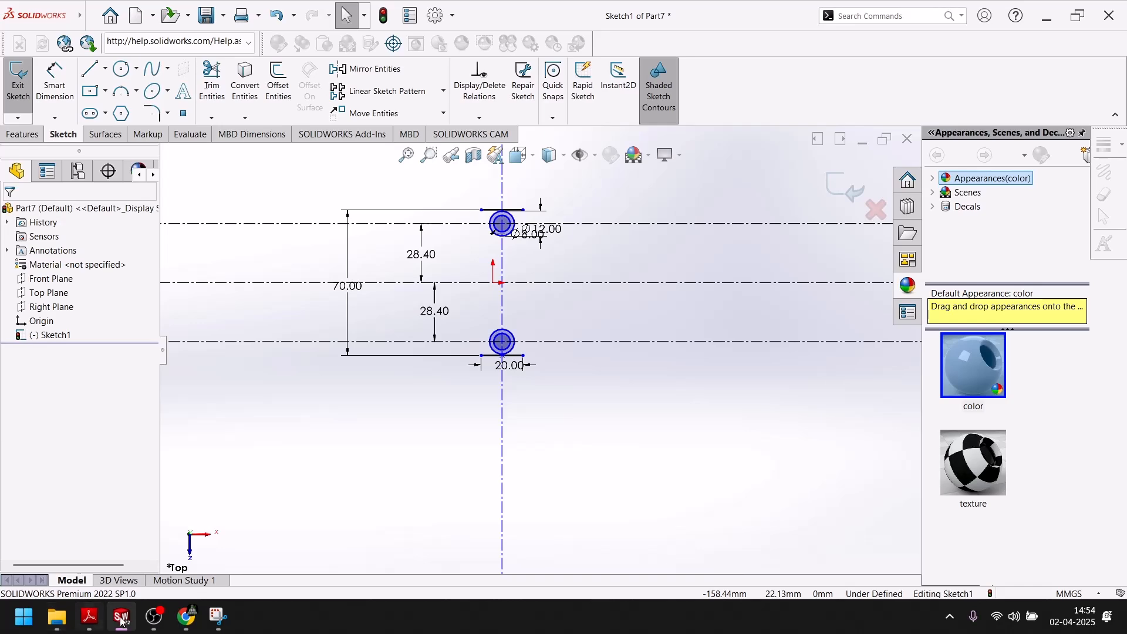
# Step: Check the plate's side arcs in the PDF drawing and sketch a three-point arc of about 47 mm radius joining the 20 mm lines' right endpoints
pyautogui.click(90, 616)
pyautogui.scroll(5, 653, 393)
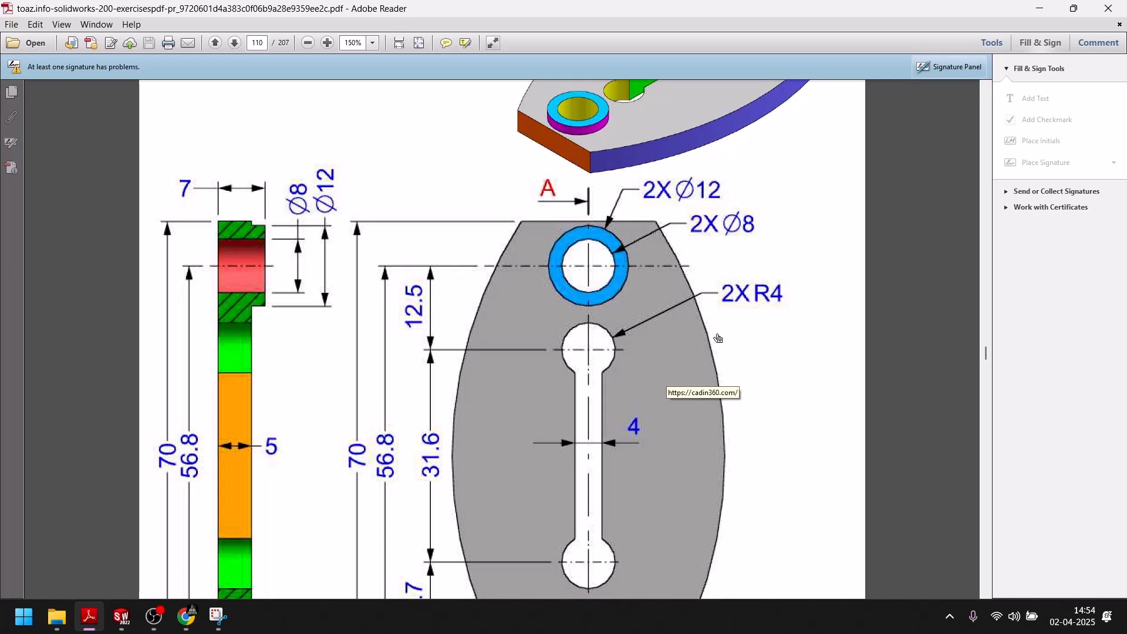
pyautogui.scroll(-2, 717, 338)
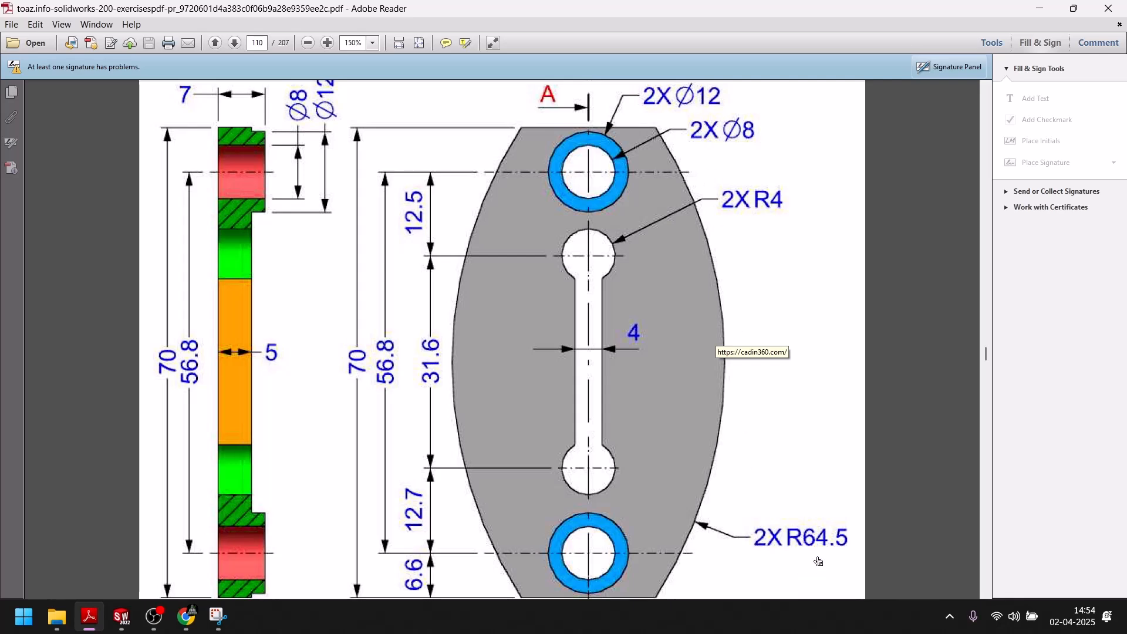
pyautogui.click(121, 616)
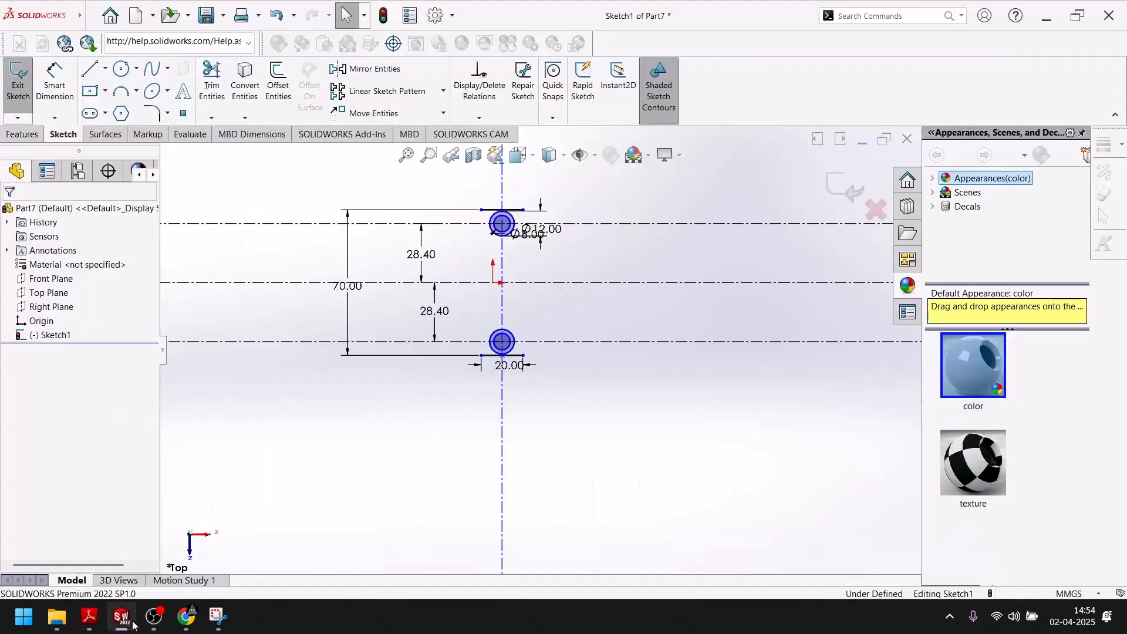
pyautogui.click(122, 94)
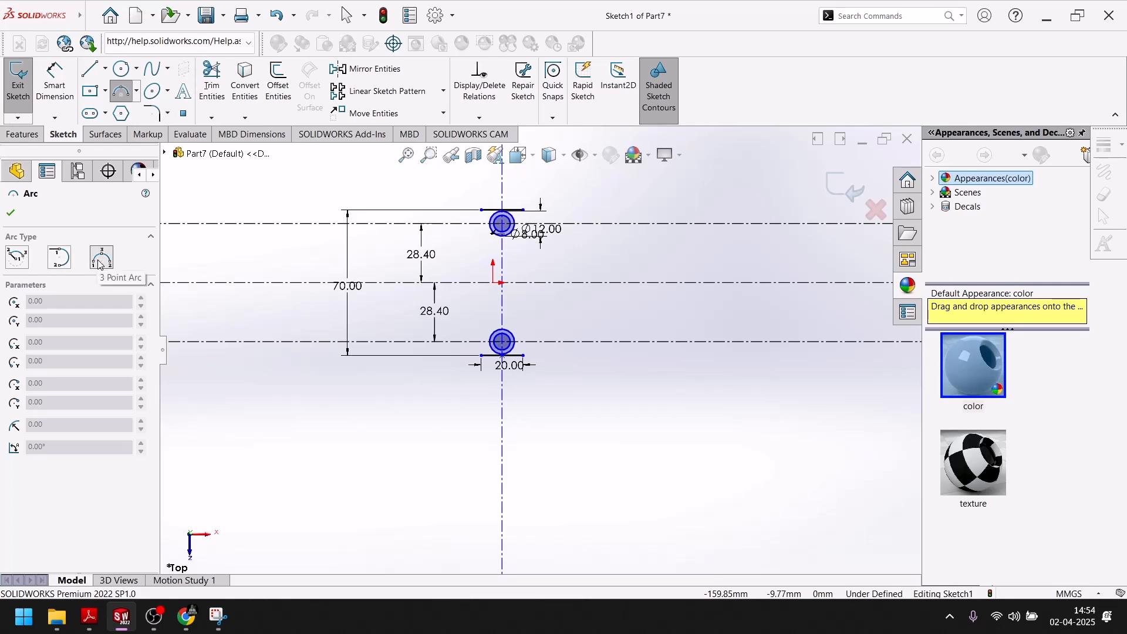
pyautogui.scroll(-3, 516, 226)
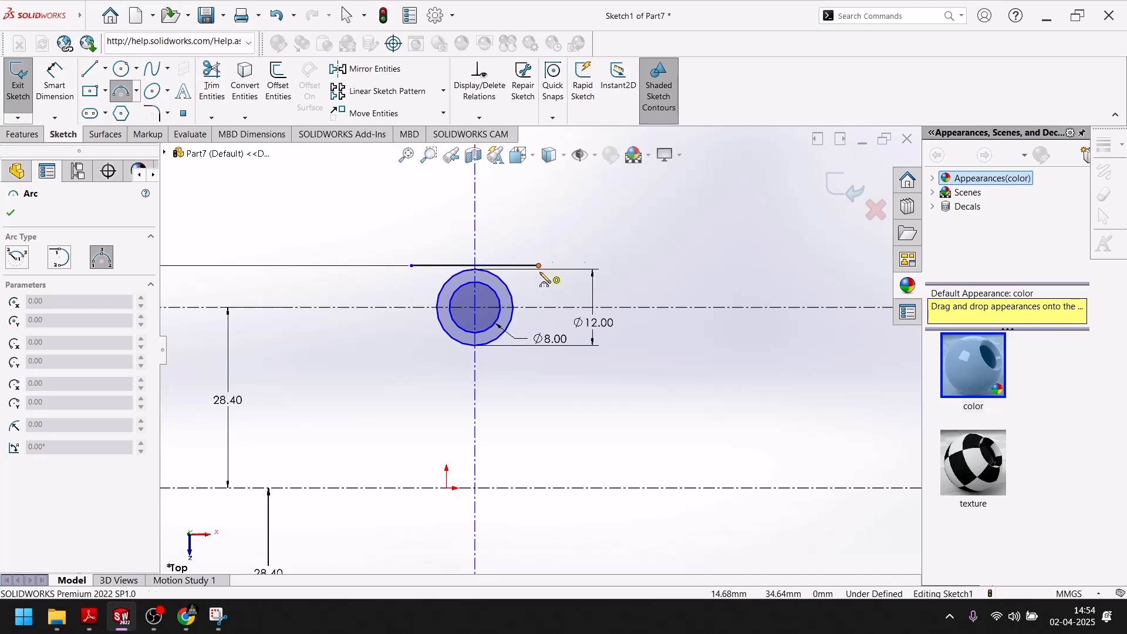
pyautogui.click(539, 266)
pyautogui.scroll(2, 569, 431)
pyautogui.scroll(-3, 541, 536)
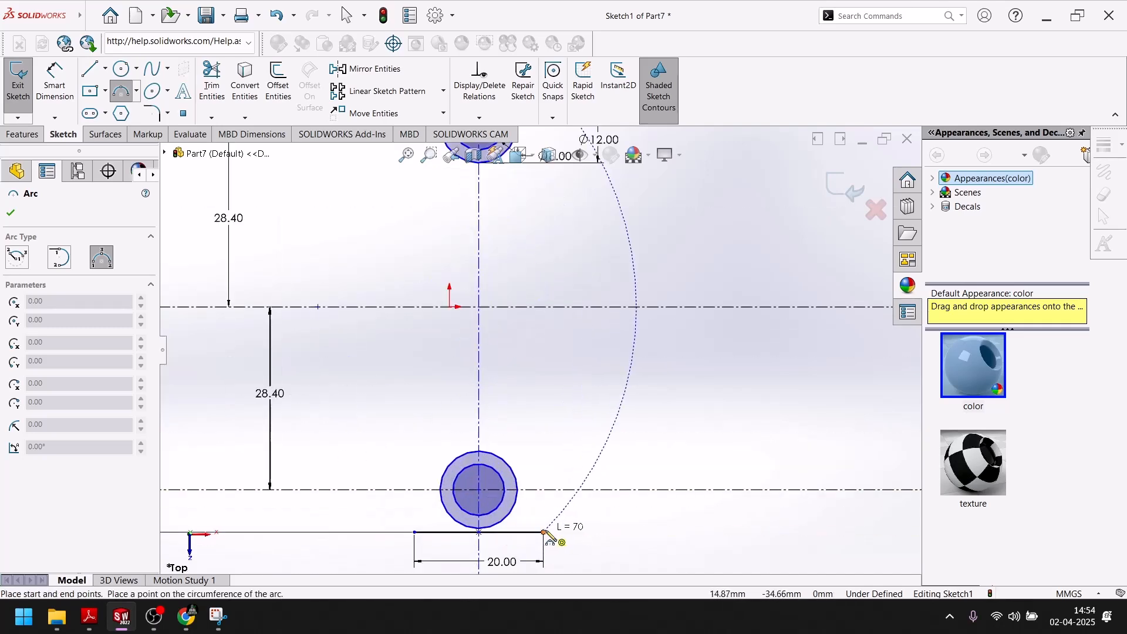
pyautogui.scroll(-3, 546, 534)
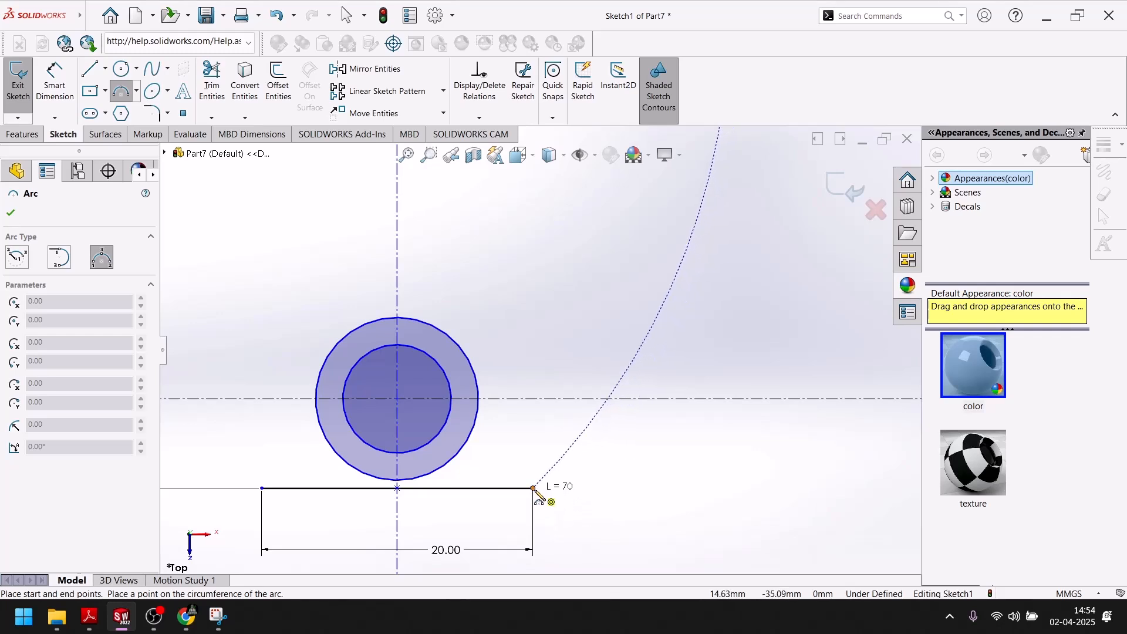
pyautogui.click(533, 488)
pyautogui.scroll(2, 564, 338)
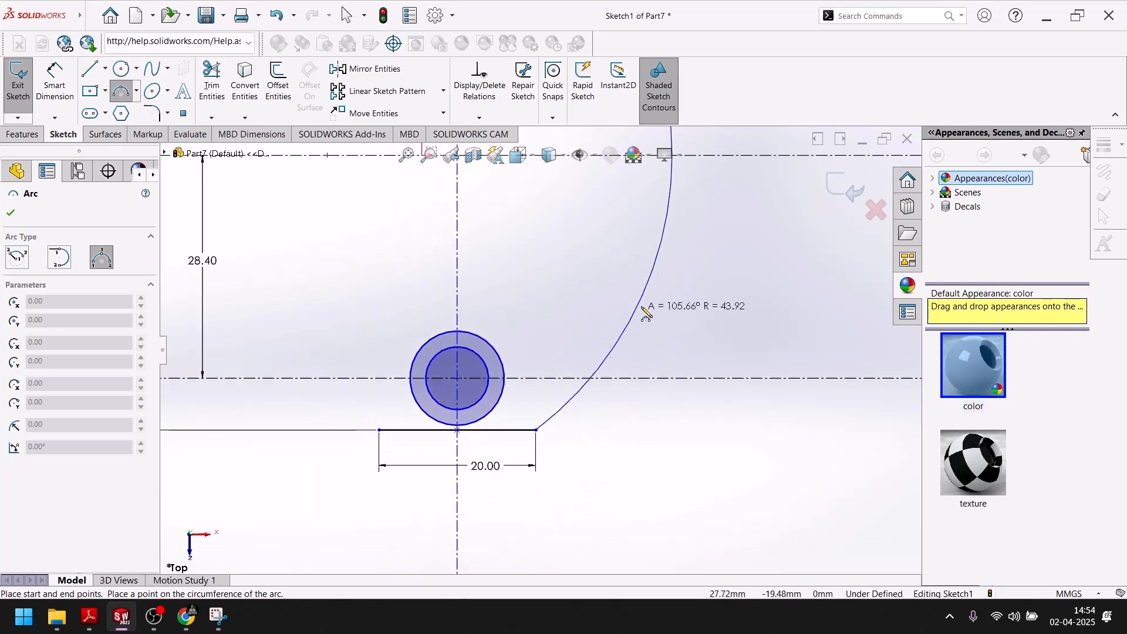
pyautogui.click(640, 293)
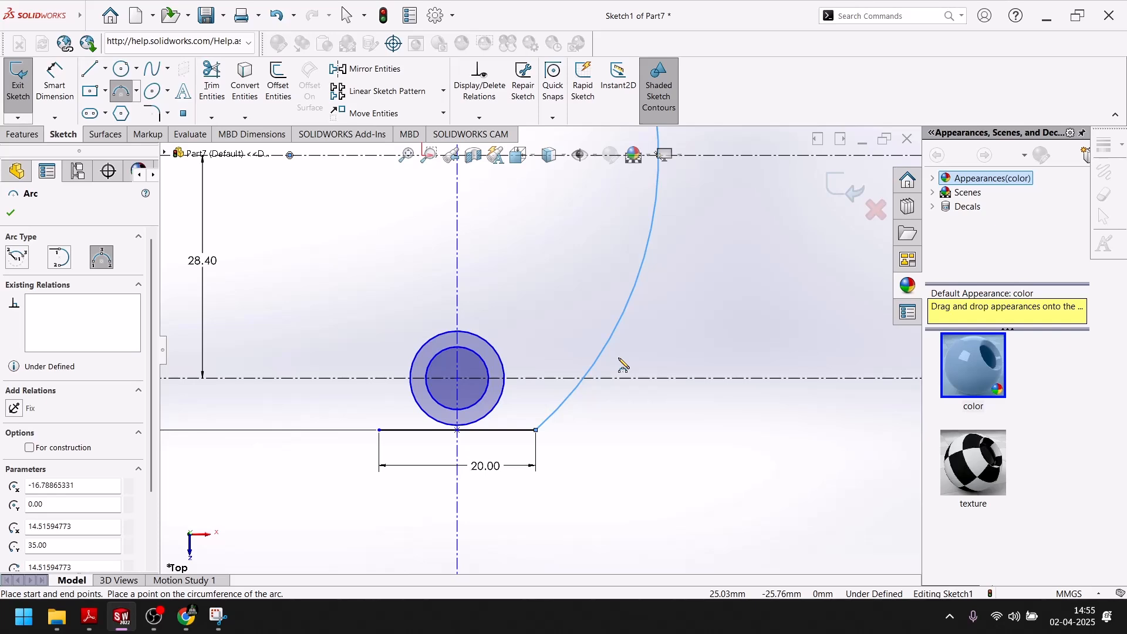
pyautogui.press('Escape')
pyautogui.scroll(3, 529, 346)
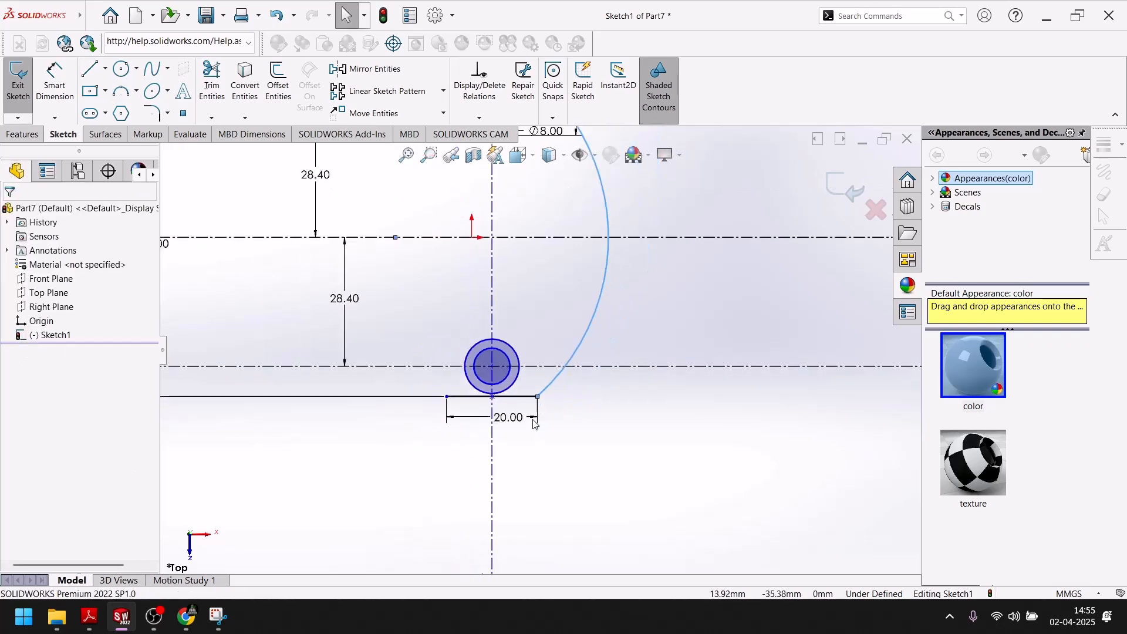
# Step: Dimension the side arc's radius, check it against the PDF drawing and set it to 64.5 mm
pyautogui.click(54, 81)
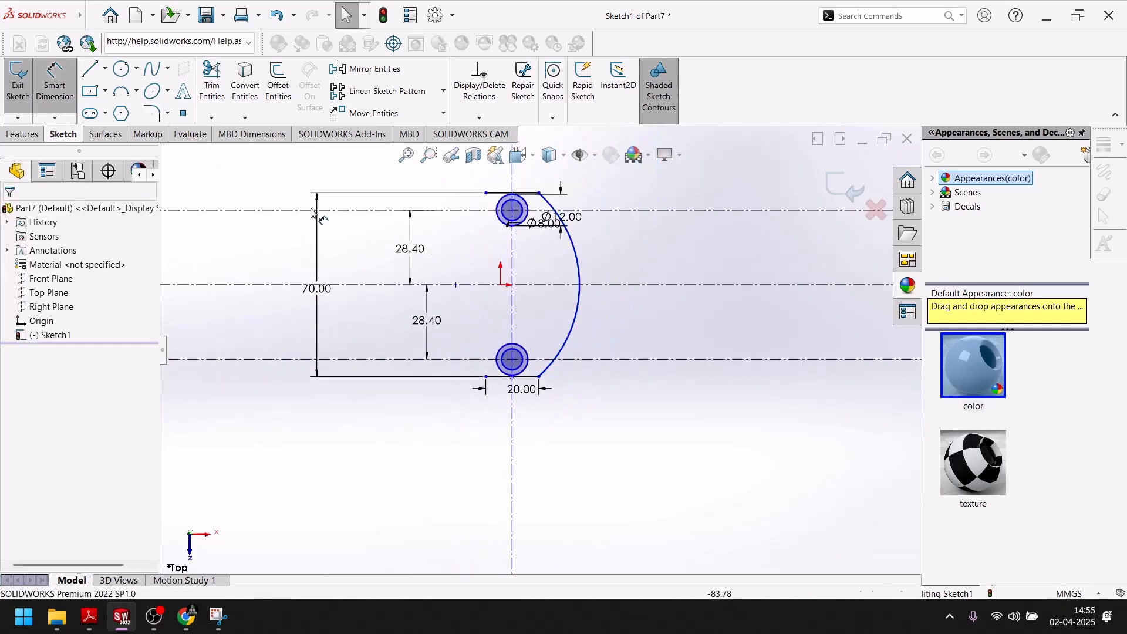
pyautogui.click(575, 325)
pyautogui.click(614, 446)
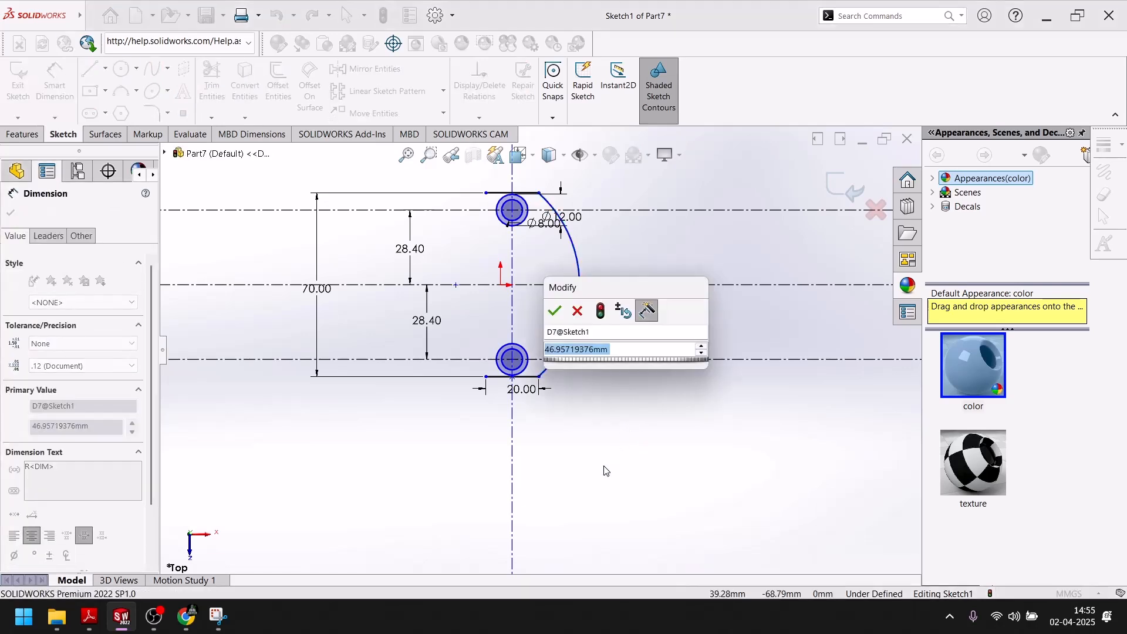
pyautogui.click(555, 310)
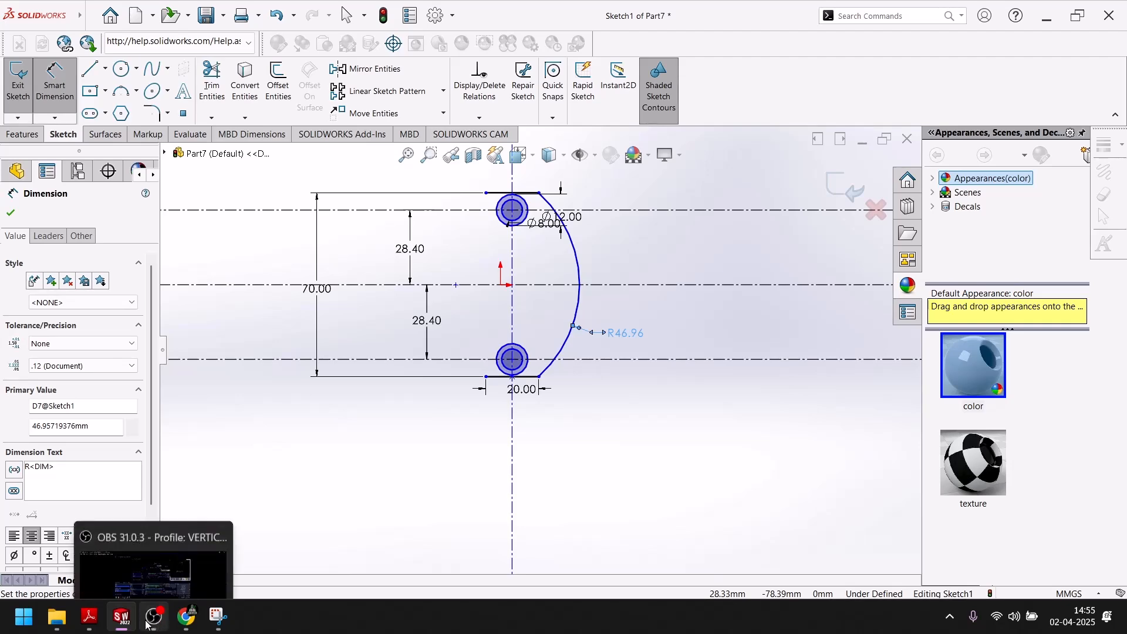
pyautogui.click(125, 619)
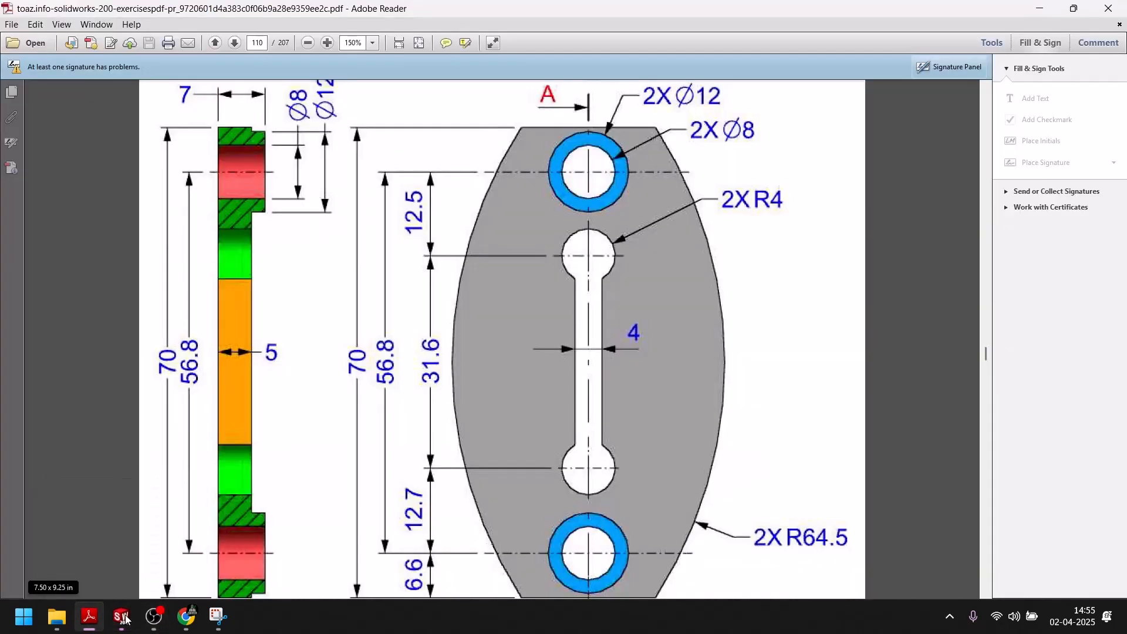
pyautogui.click(125, 620)
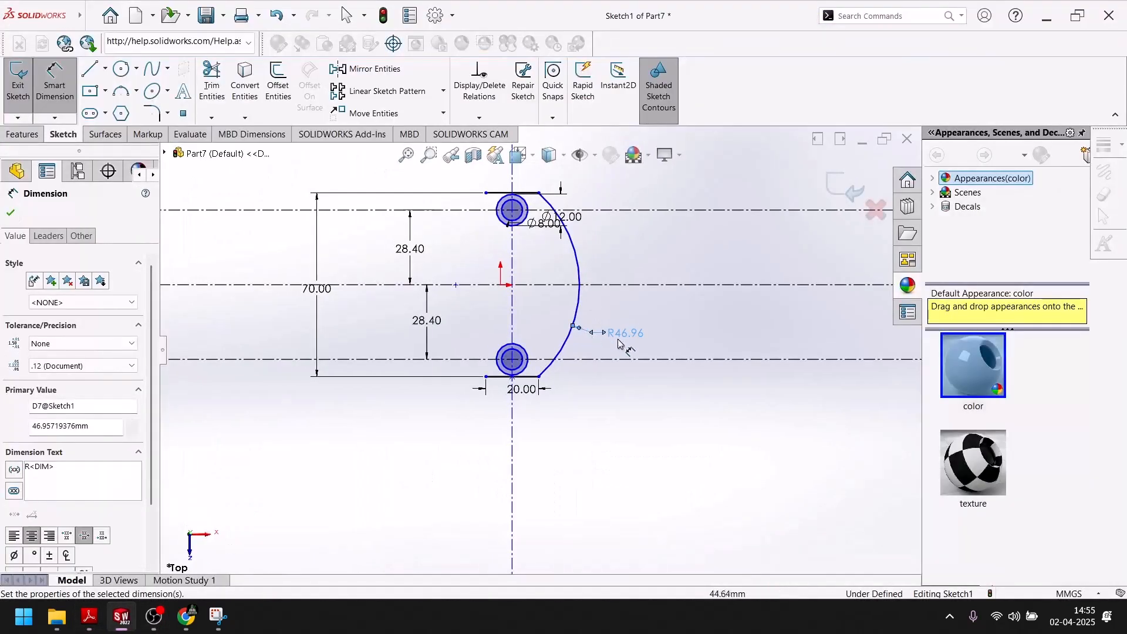
pyautogui.doubleClick(624, 333)
pyautogui.write('64.5')
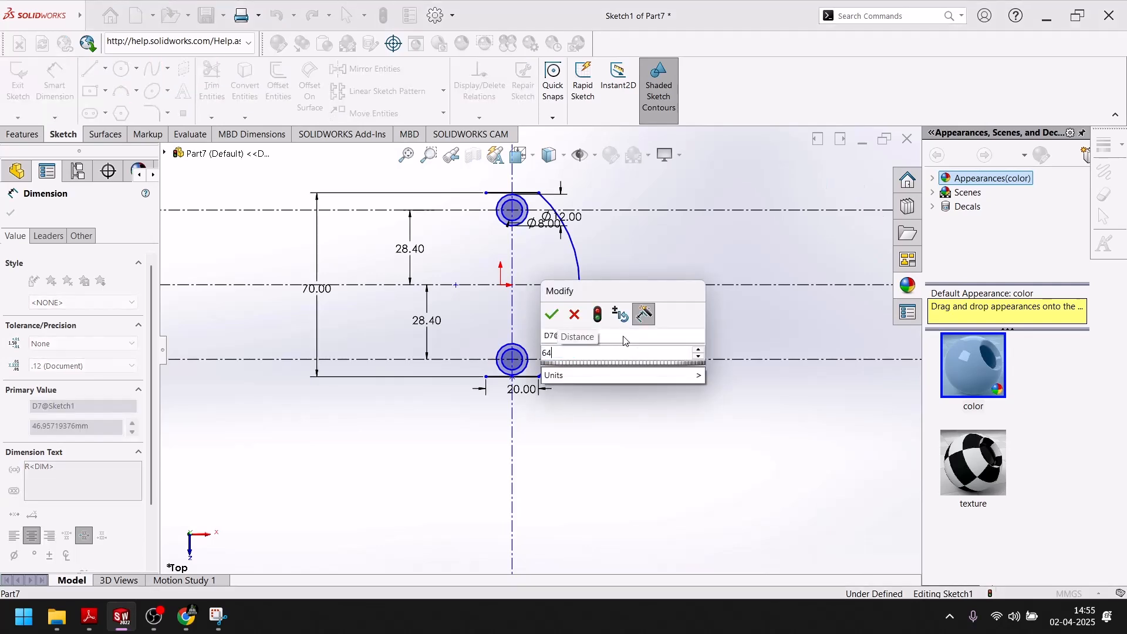
pyautogui.press('Return')
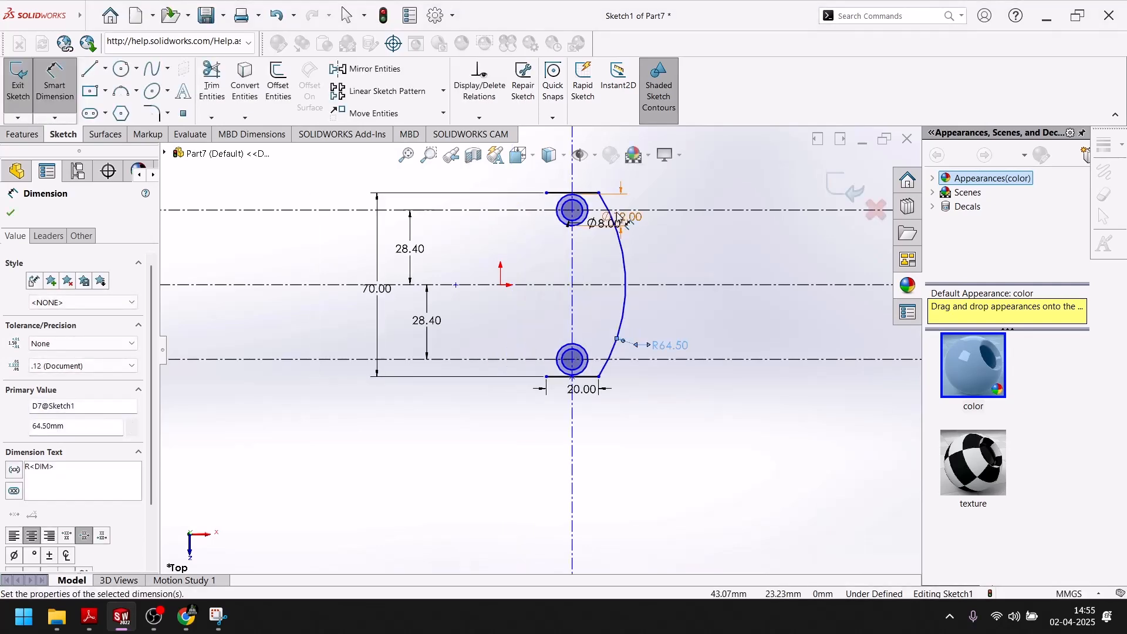
pyautogui.click(10, 214)
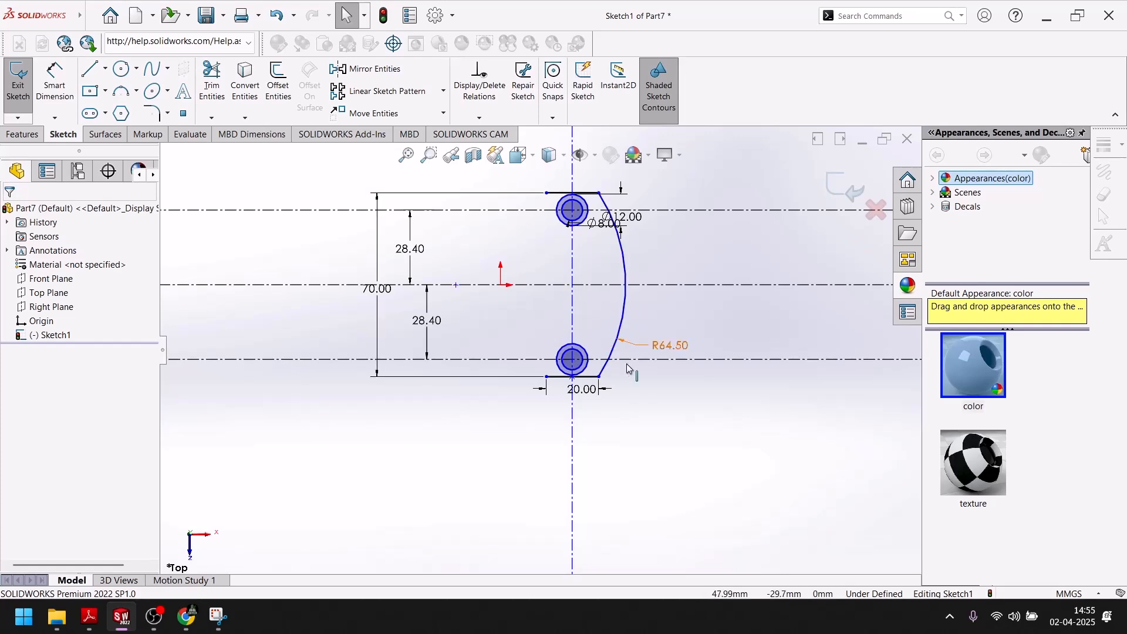
# Step: Mirror the side arc about the vertical centerline, keeping the original, to close the plate outline
pyautogui.scroll(-10, 623, 367)
pyautogui.click(483, 362)
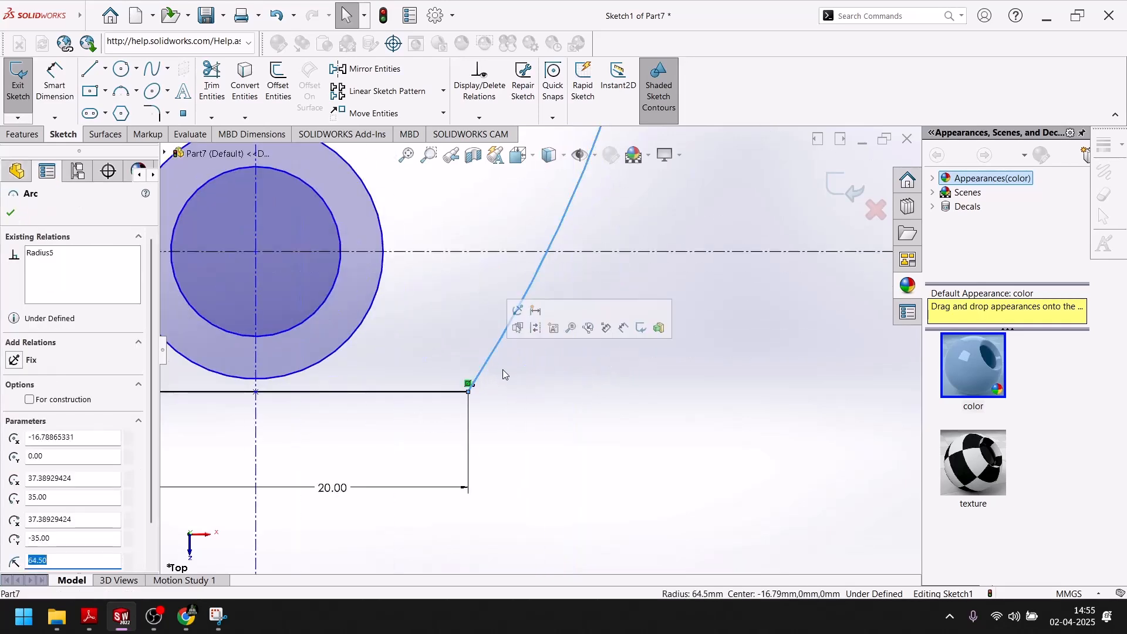
pyautogui.click(360, 78)
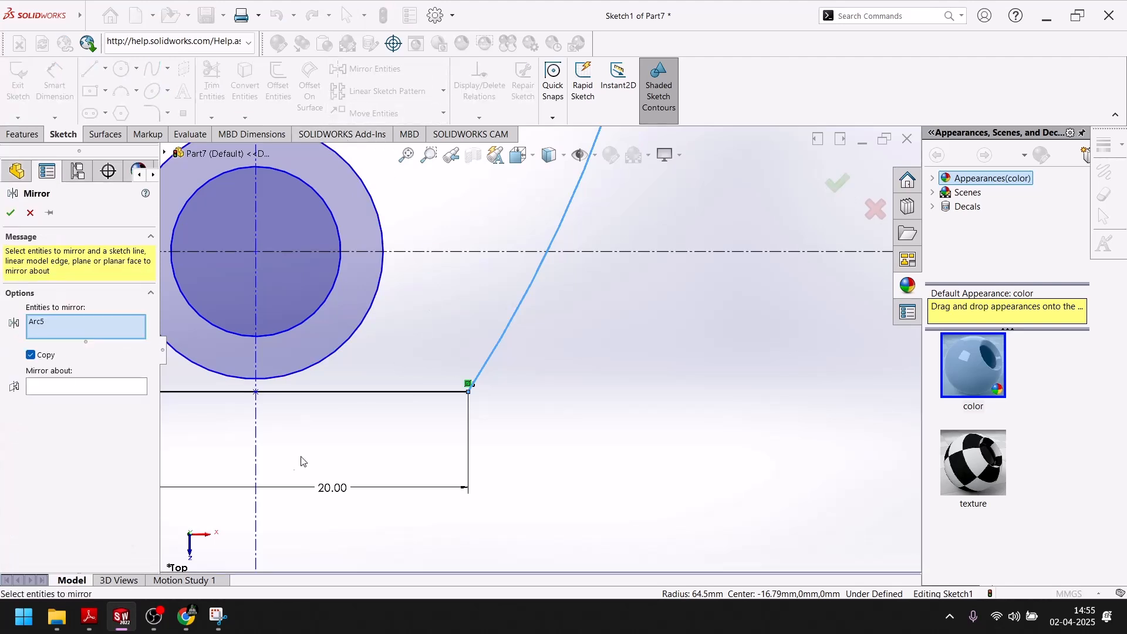
pyautogui.click(117, 391)
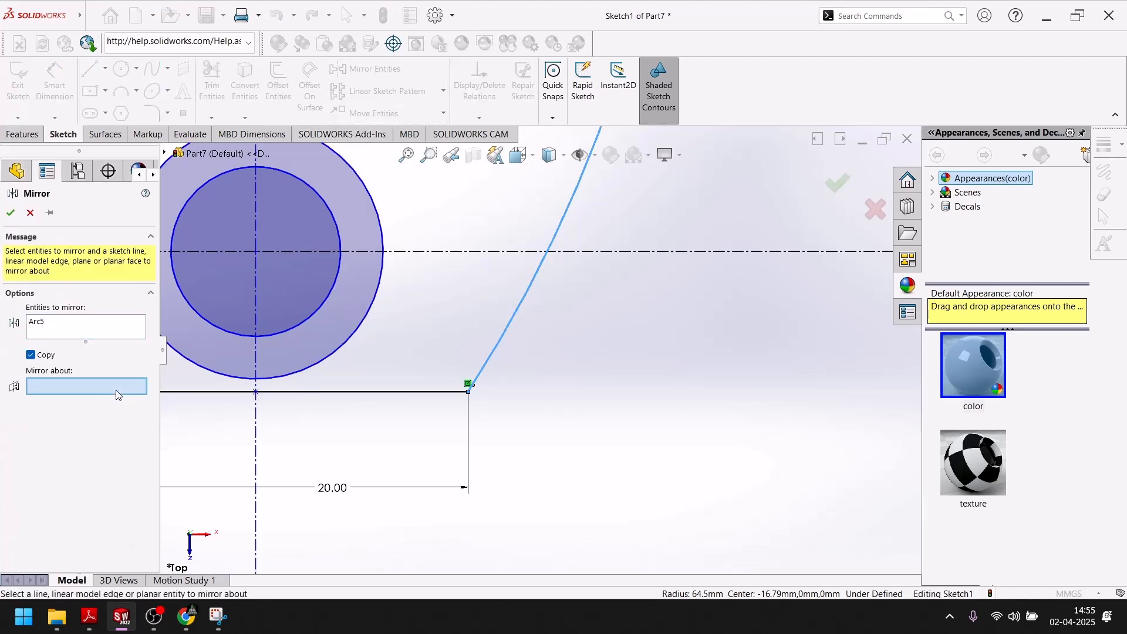
pyautogui.click(256, 447)
pyautogui.press('z')
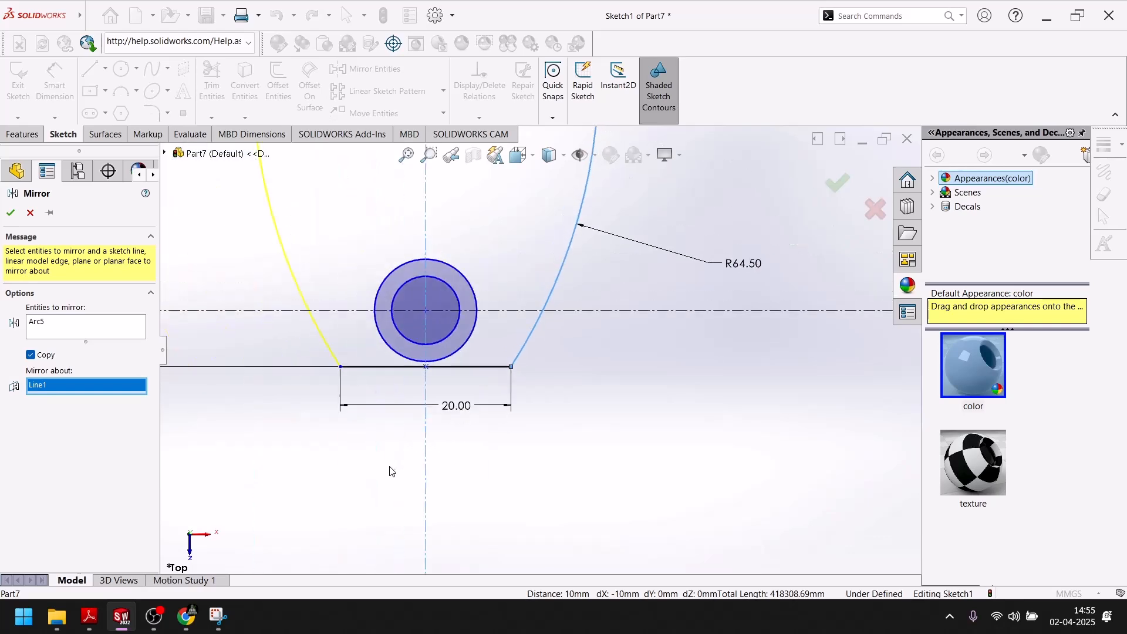
pyautogui.click(11, 213)
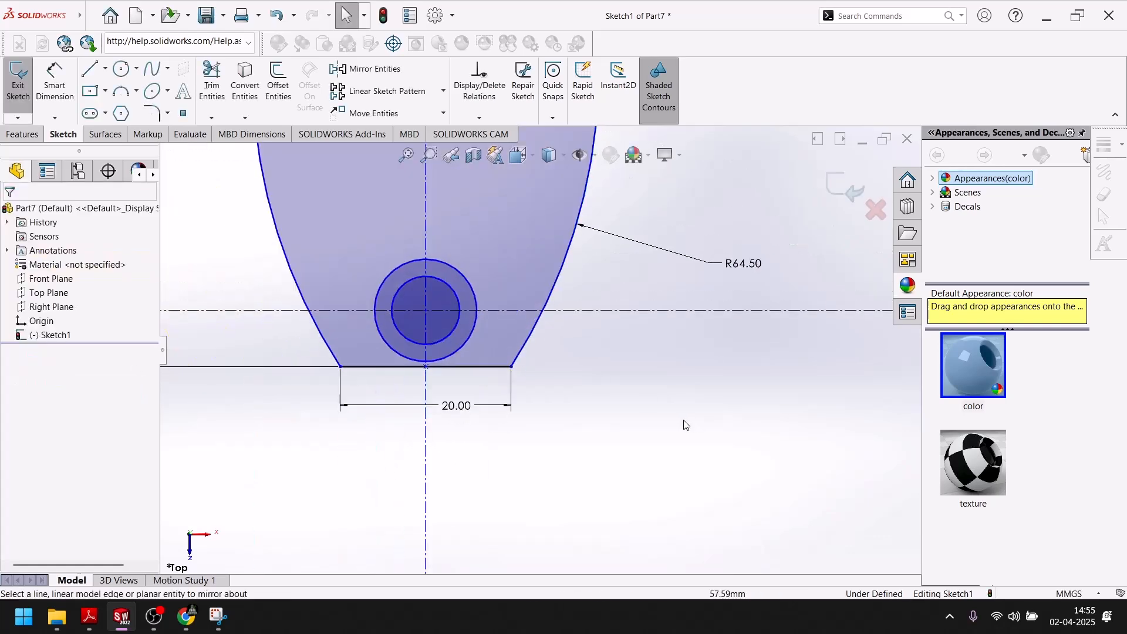
pyautogui.scroll(3, 587, 358)
pyautogui.scroll(-3, 562, 298)
pyautogui.scroll(-1, 562, 298)
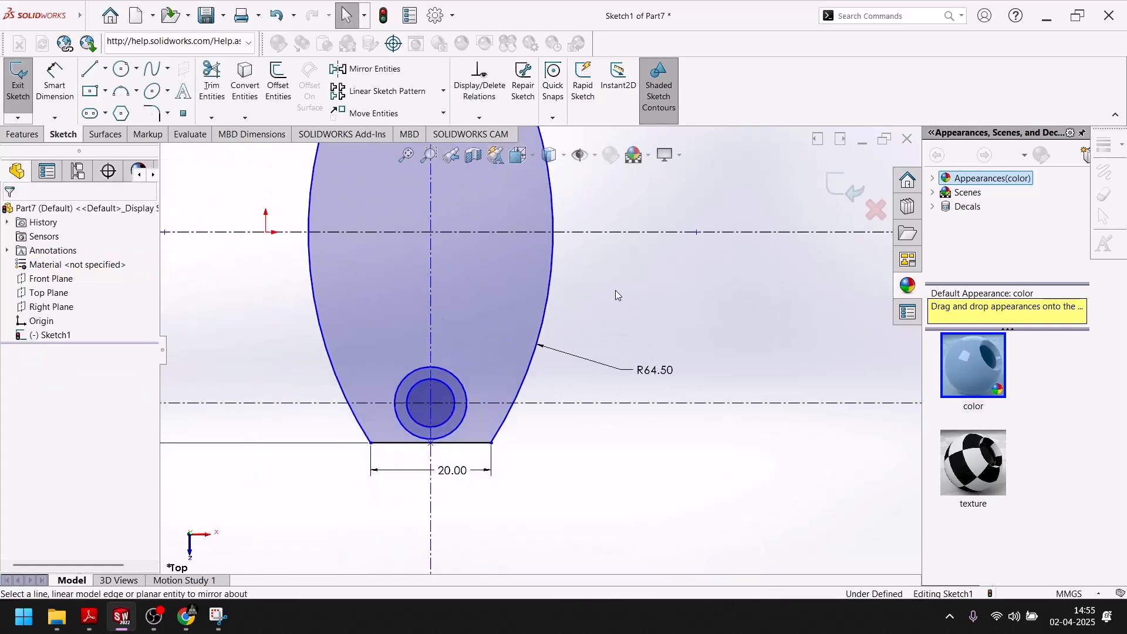
pyautogui.click(520, 394)
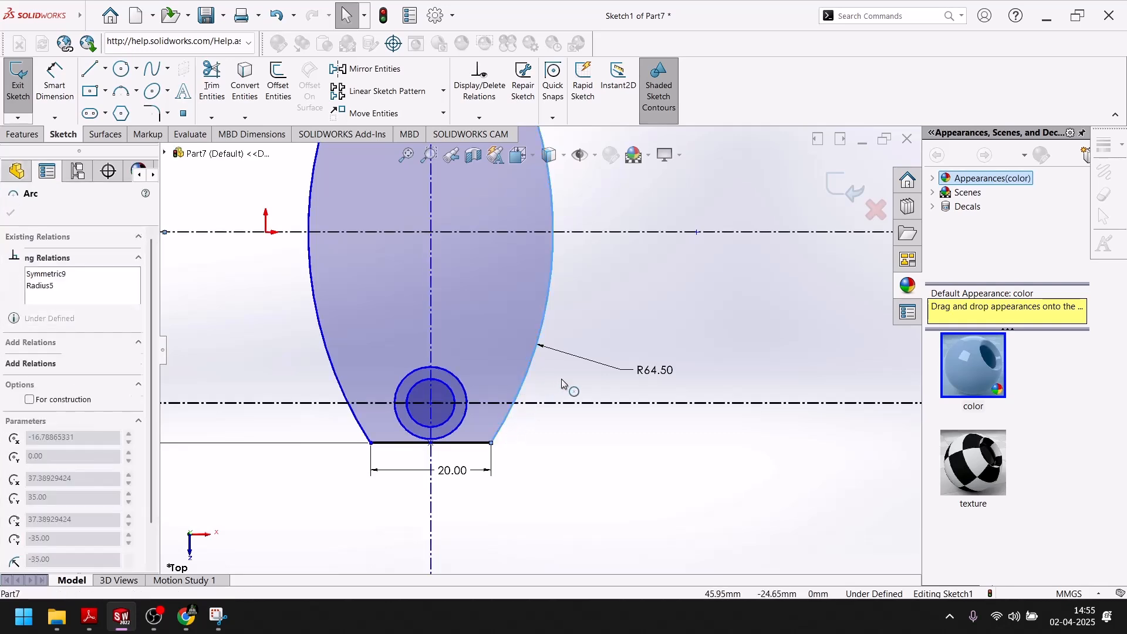
pyautogui.click(645, 269)
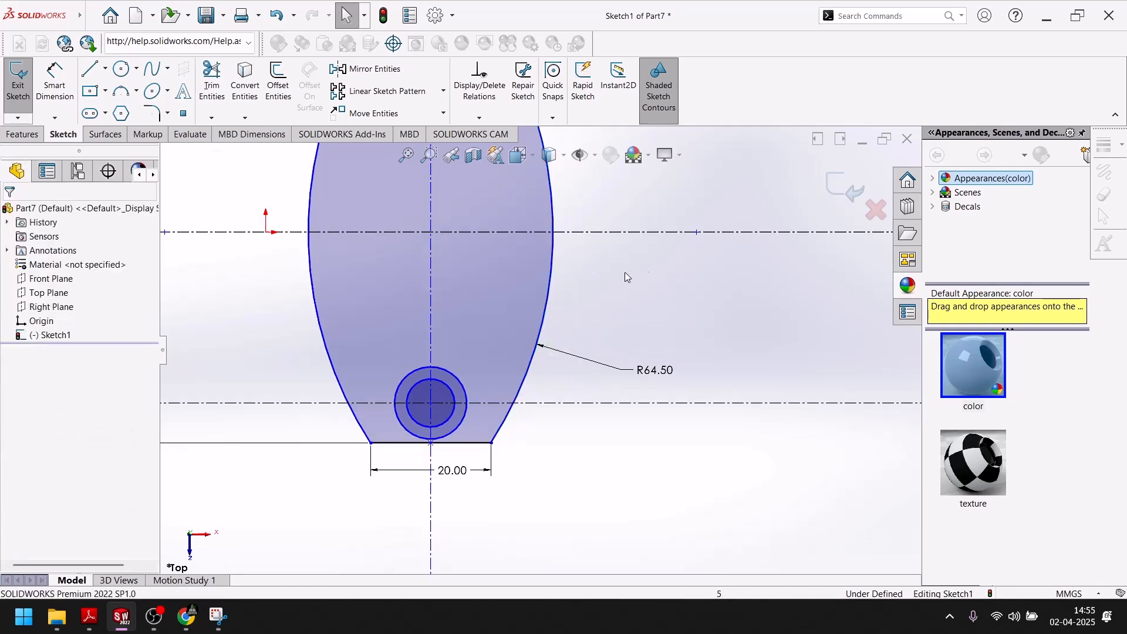
pyautogui.click(551, 284)
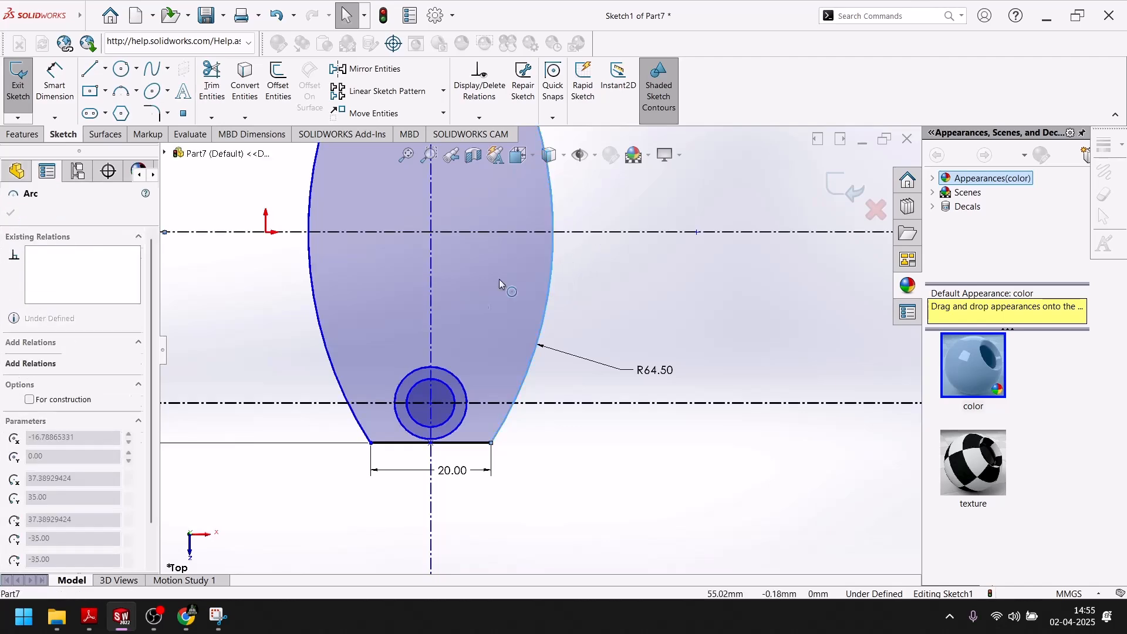
pyautogui.click(676, 302)
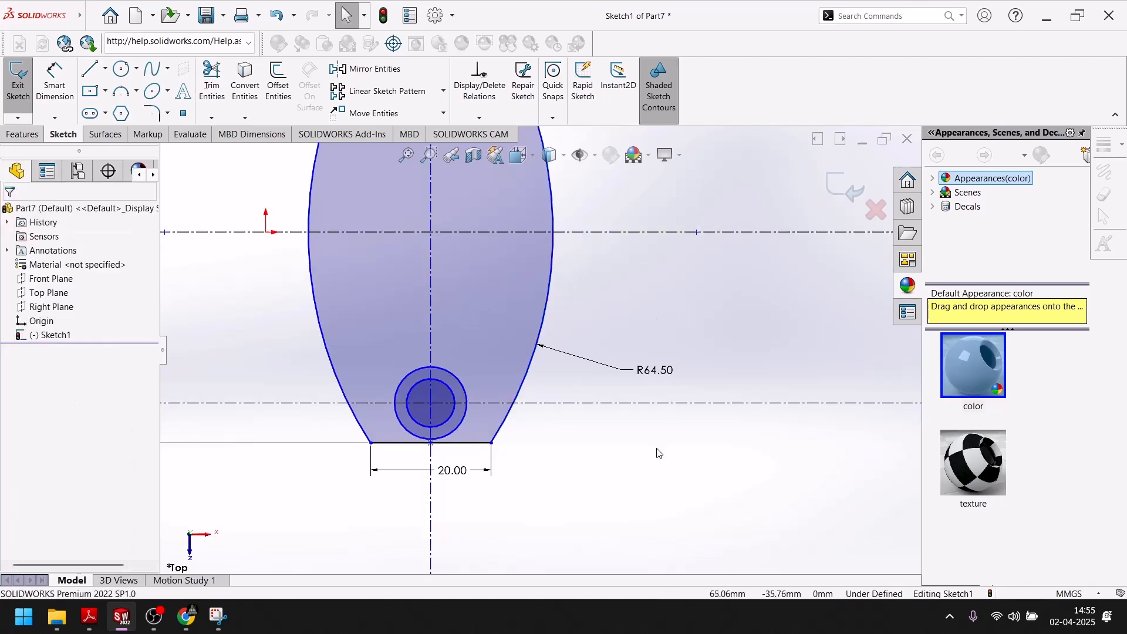
pyautogui.scroll(3, 646, 446)
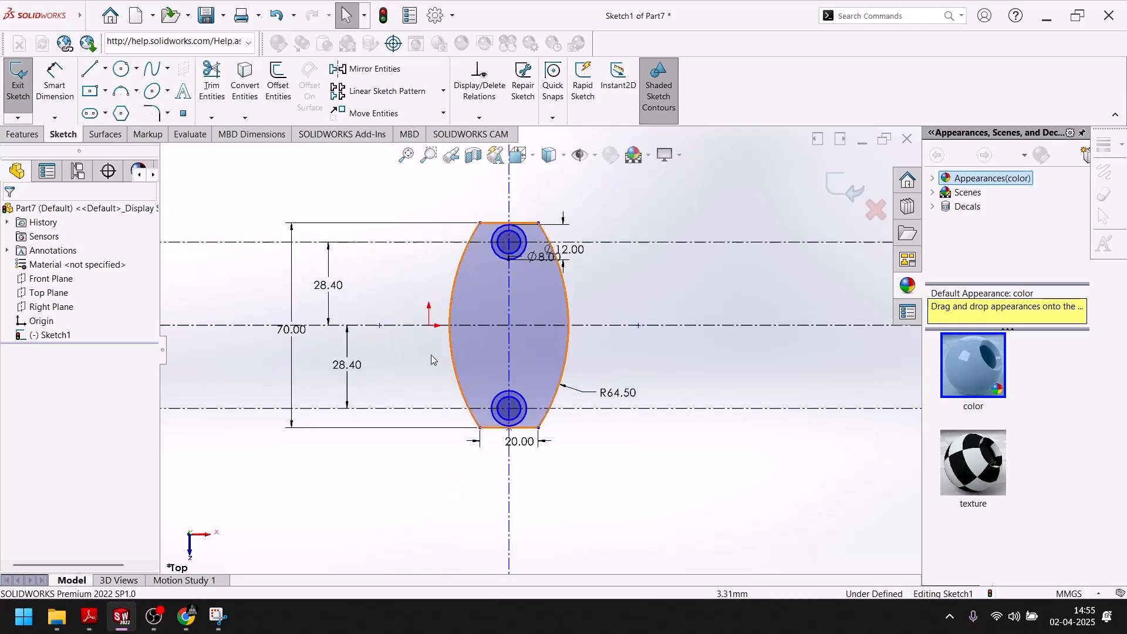
# Step: Check the central slot in the PDF drawing and sketch a vertical midpoint line about 32 mm long beside the vertical centerline, centered on the horizontal centerline
pyautogui.click(90, 617)
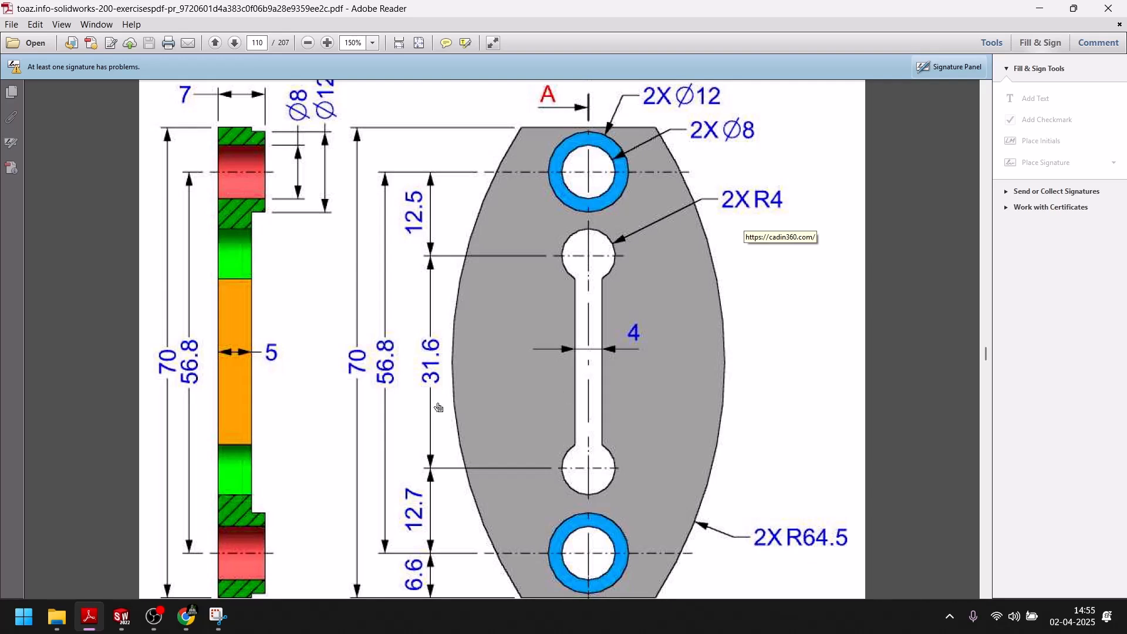
pyautogui.click(121, 616)
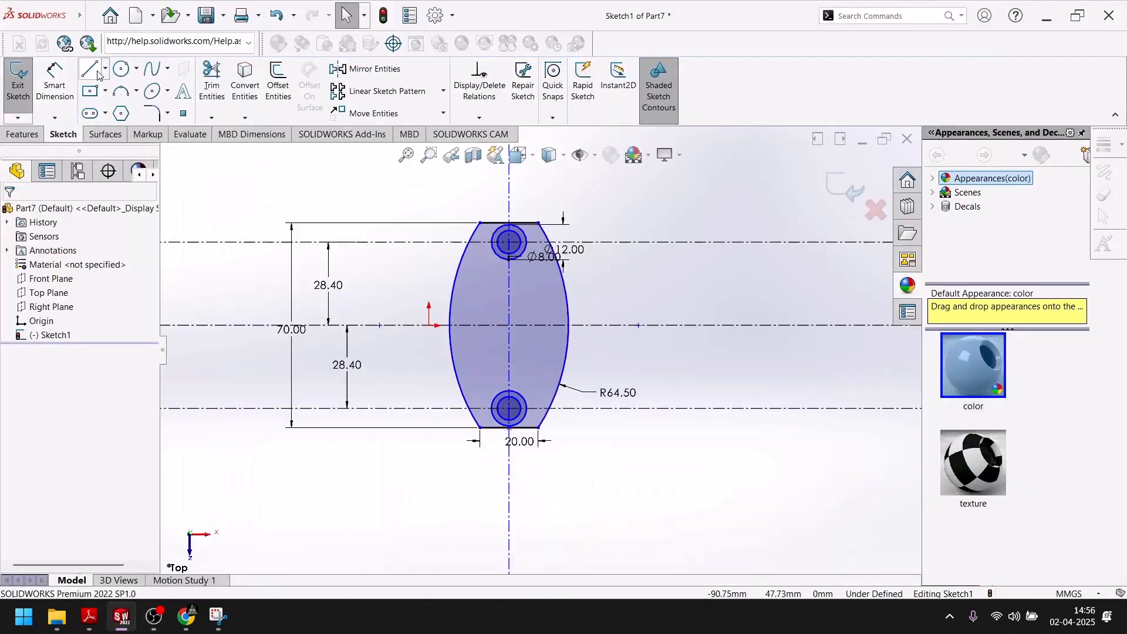
pyautogui.click(106, 69)
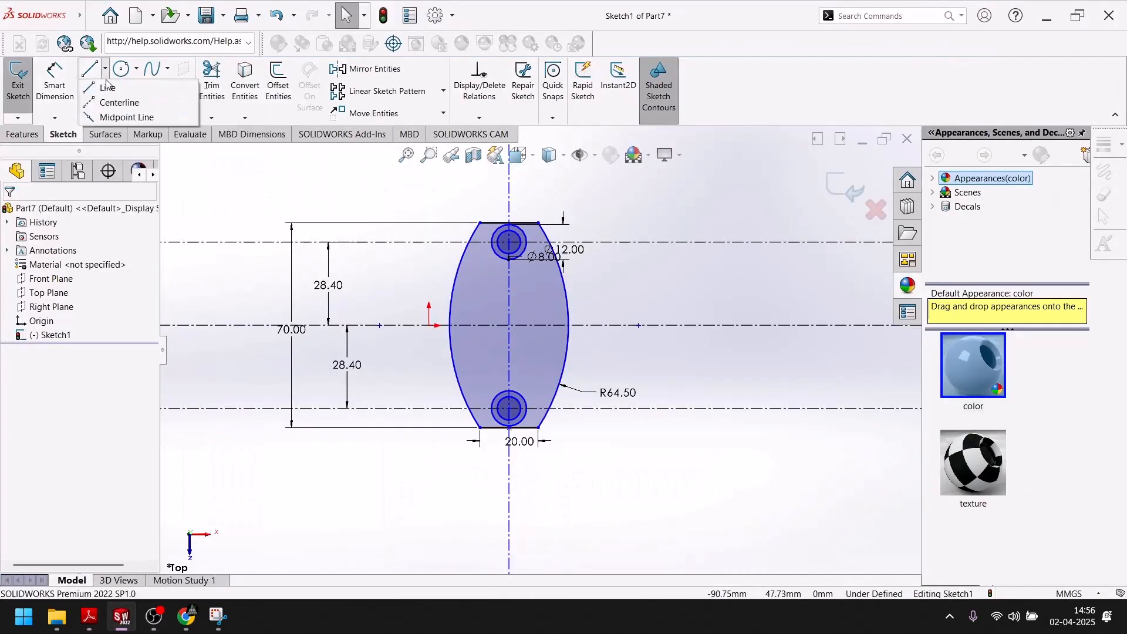
pyautogui.click(114, 120)
pyautogui.scroll(5, 458, 294)
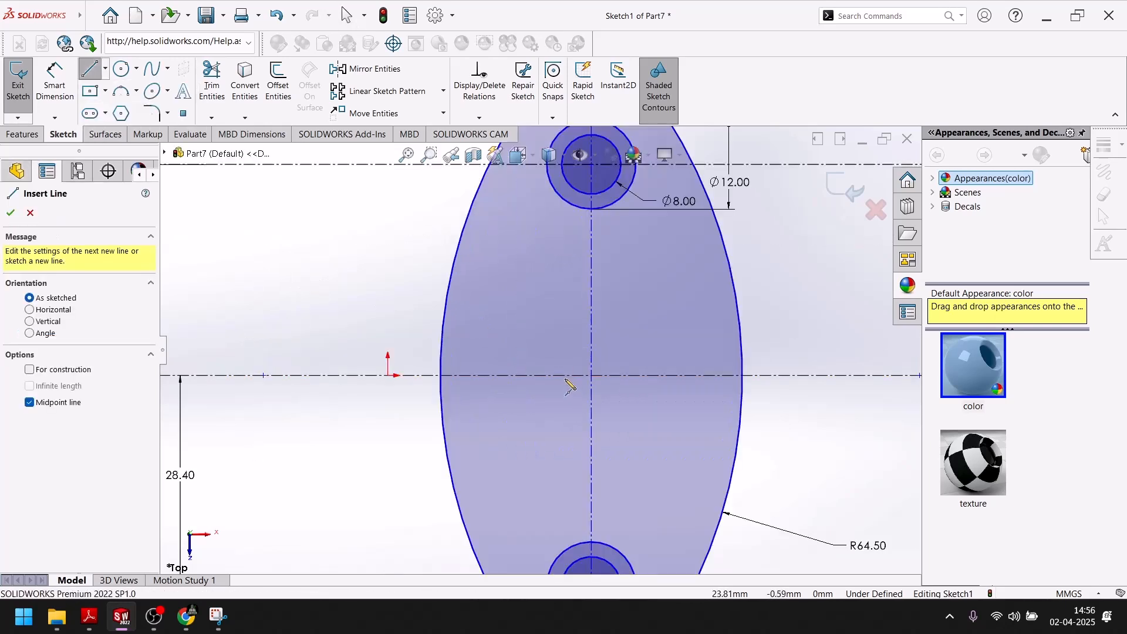
pyautogui.click(565, 375)
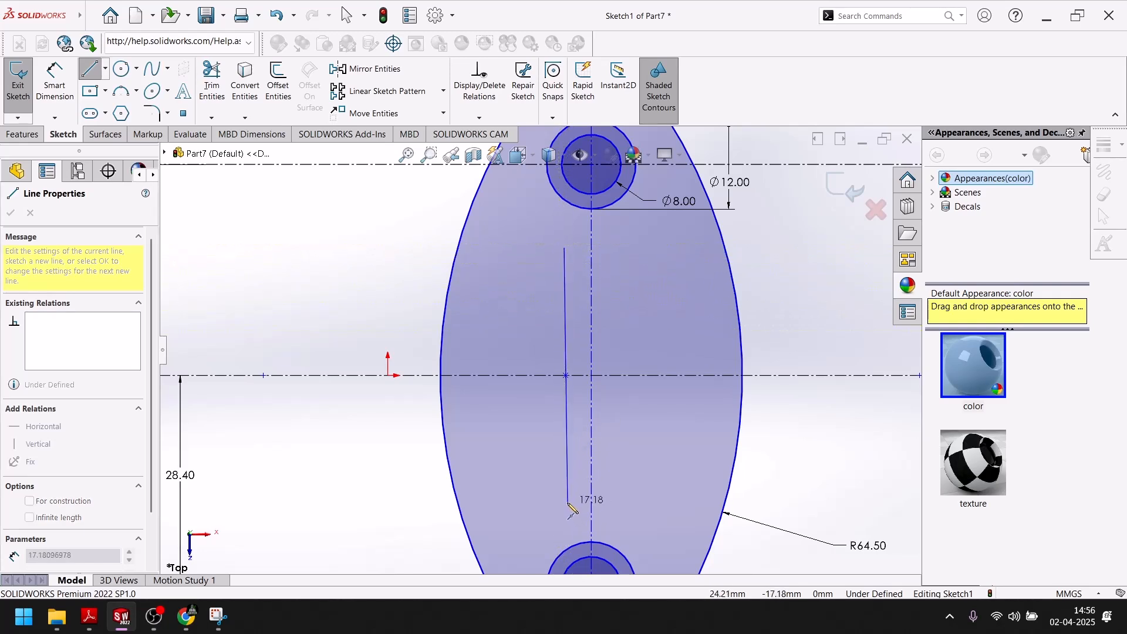
pyautogui.click(568, 497)
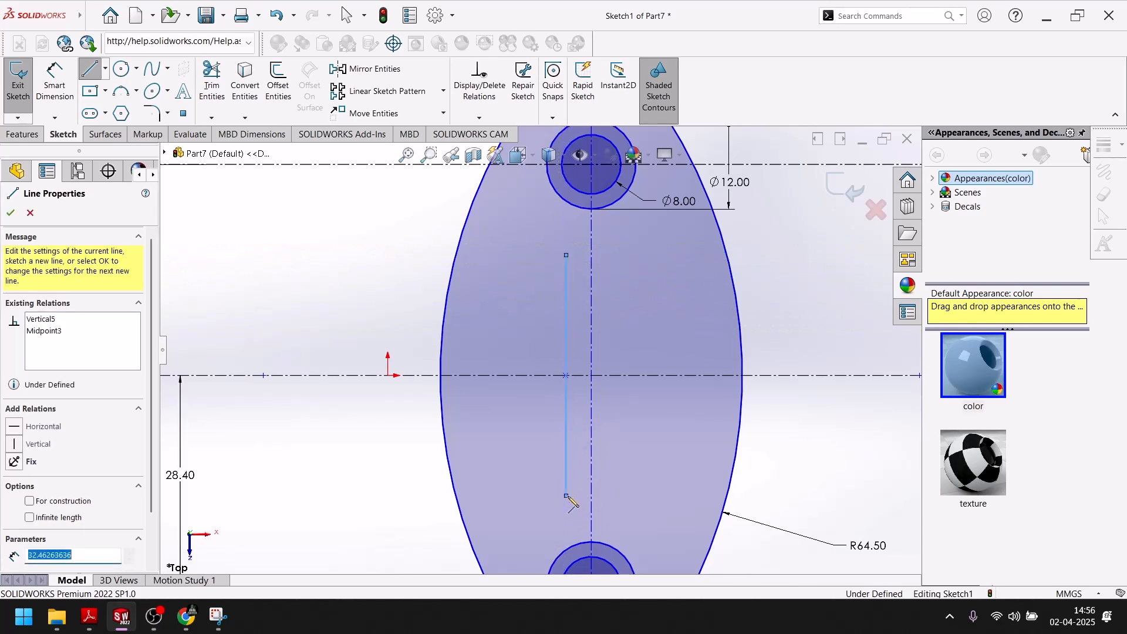
pyautogui.press('Escape')
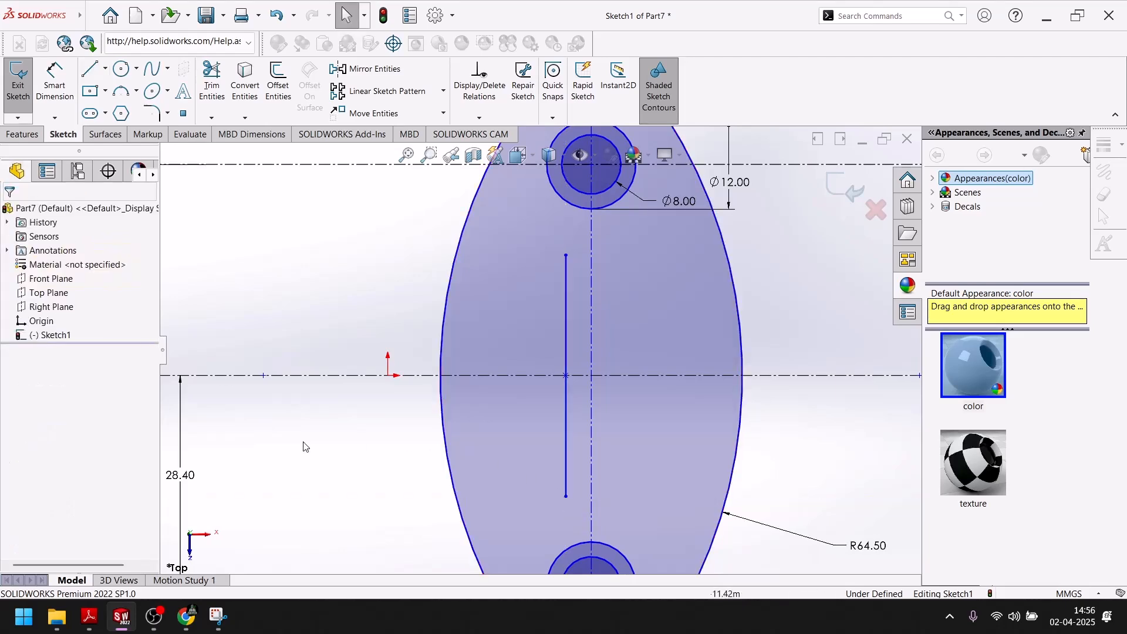
# Step: Dimension the vertical slot line's length as 31.6 mm
pyautogui.click(60, 88)
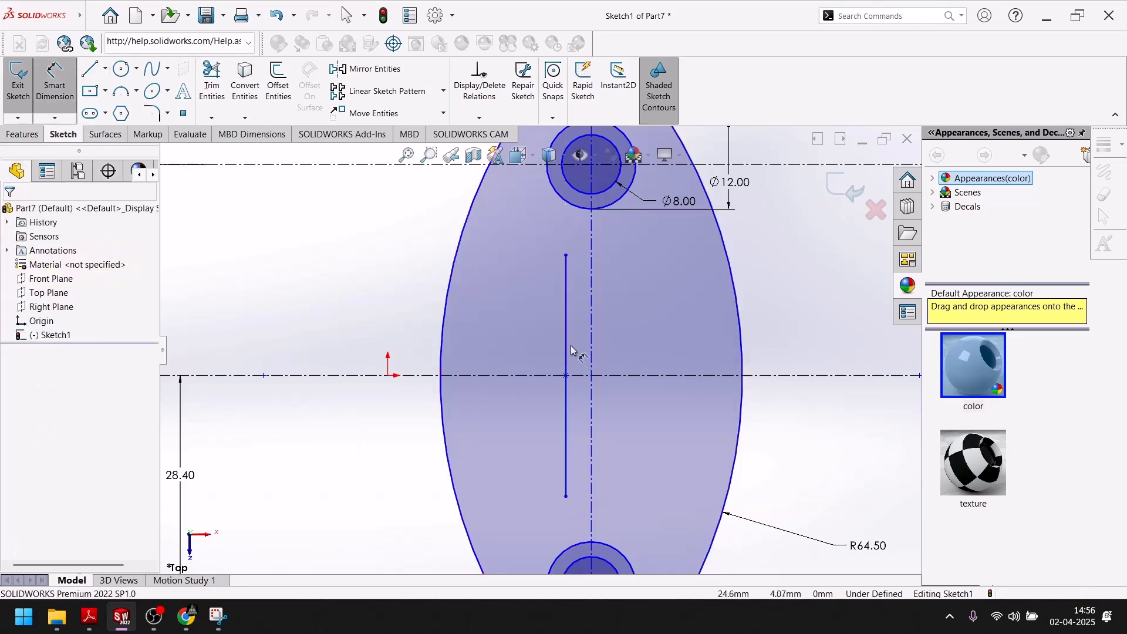
pyautogui.click(567, 346)
pyautogui.click(486, 341)
pyautogui.write('30')
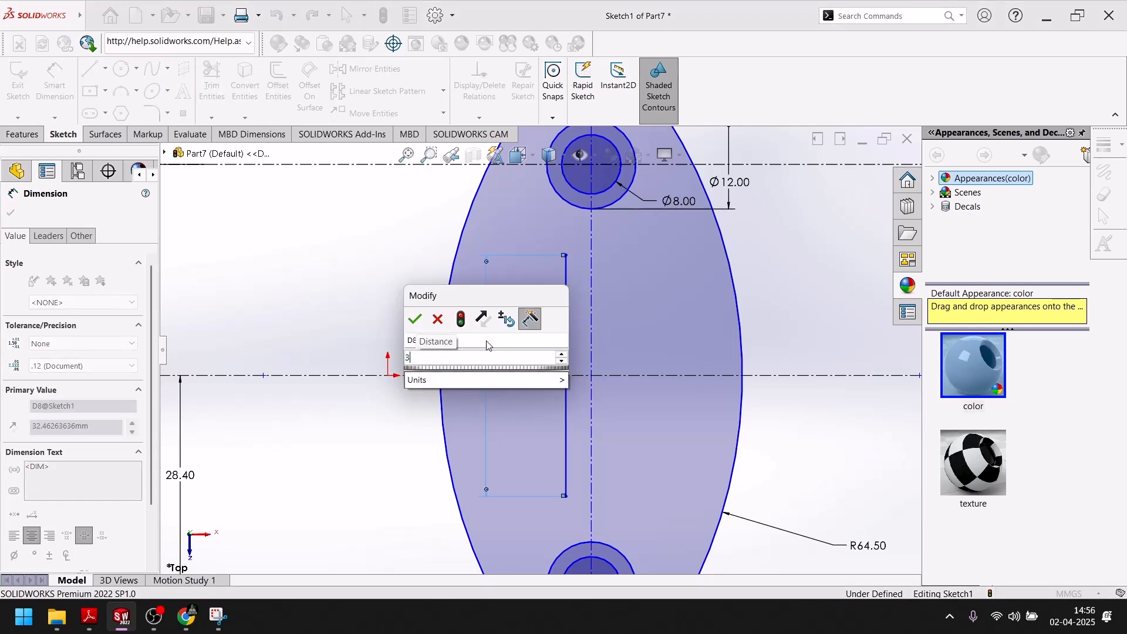
pyautogui.press('Return')
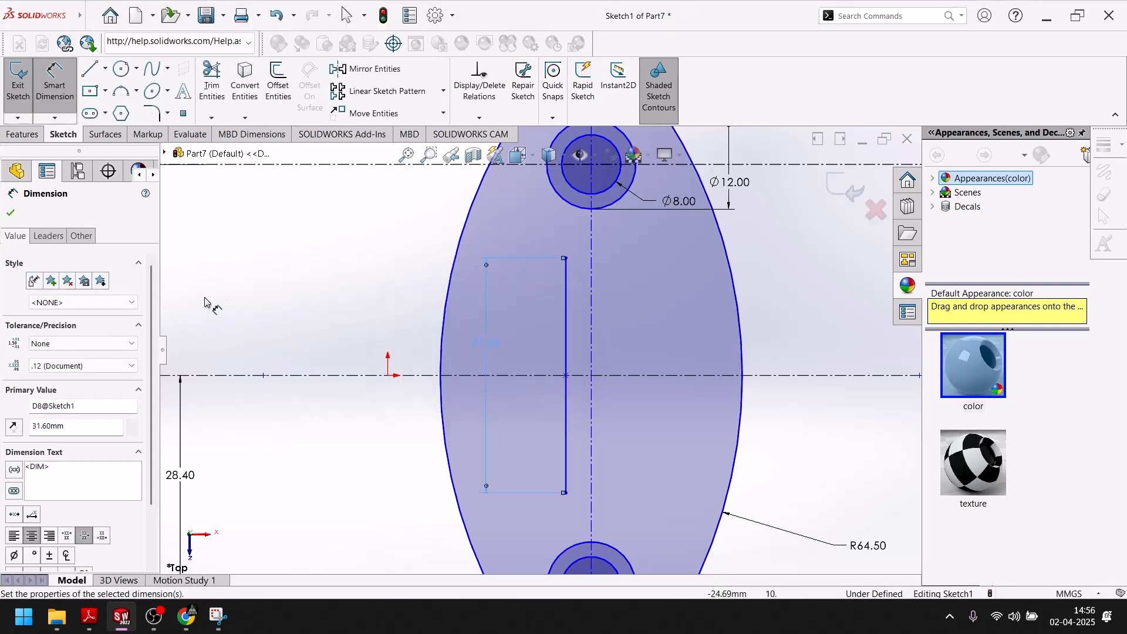
pyautogui.click(198, 303)
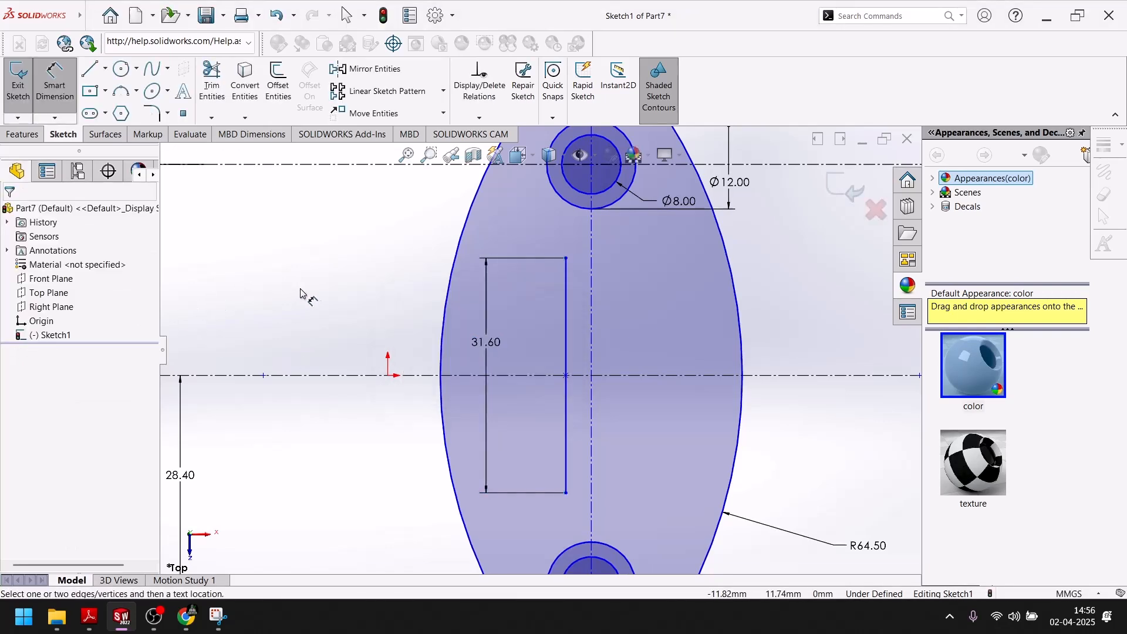
pyautogui.click(567, 334)
pyautogui.press('Escape')
pyautogui.press('Escape')
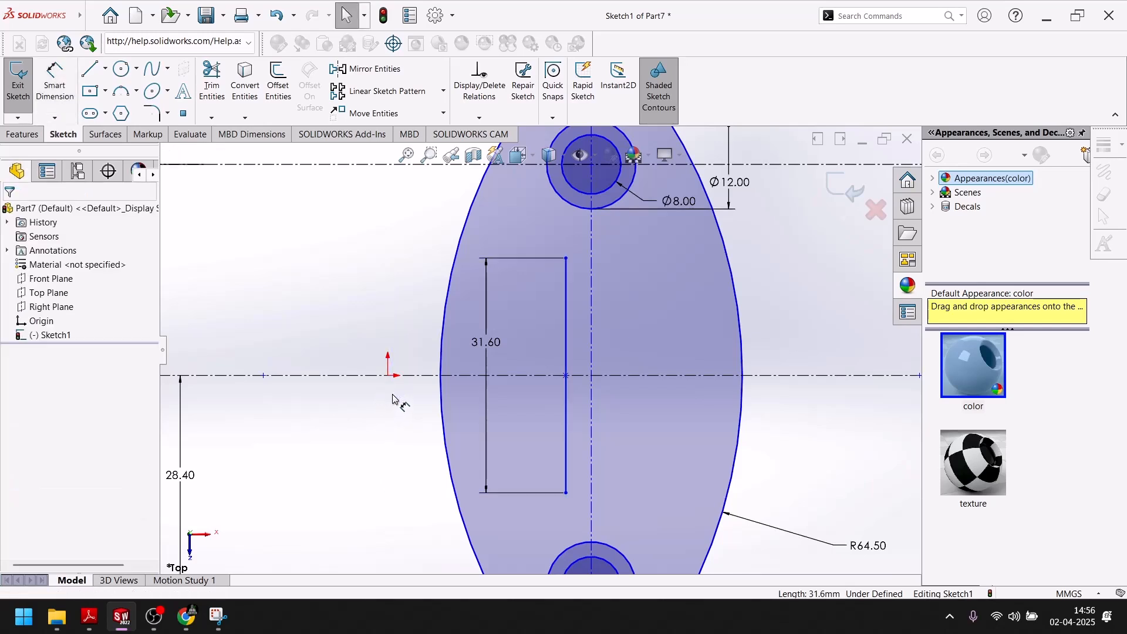
# Step: Mirror the 31.6 mm slot line about the vertical centerline, keeping the original
pyautogui.click(569, 339)
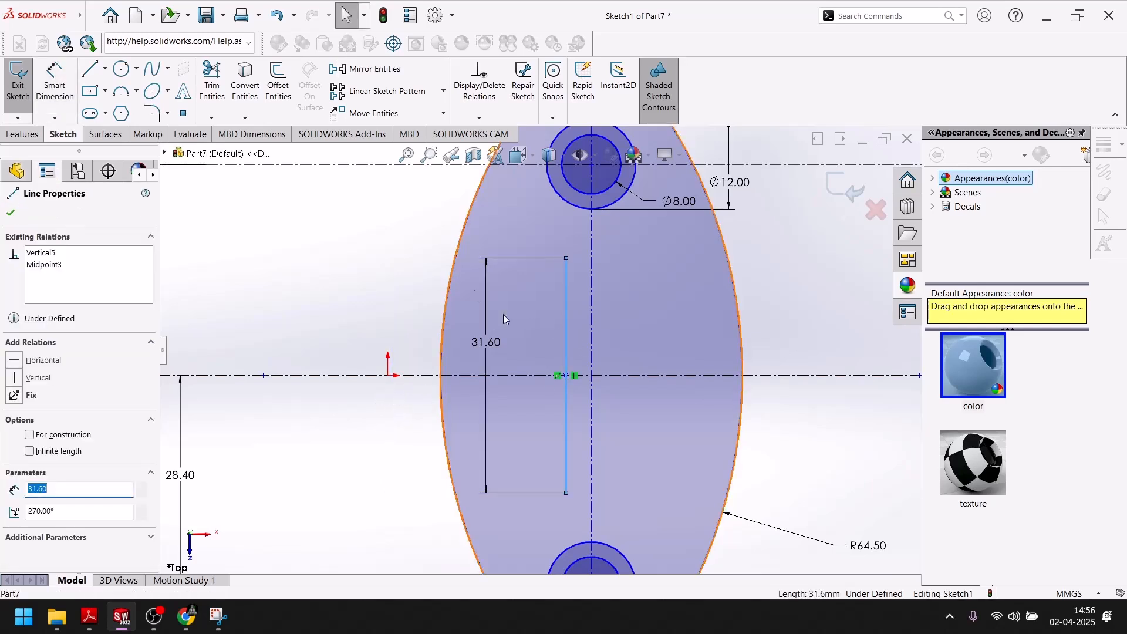
pyautogui.click(365, 71)
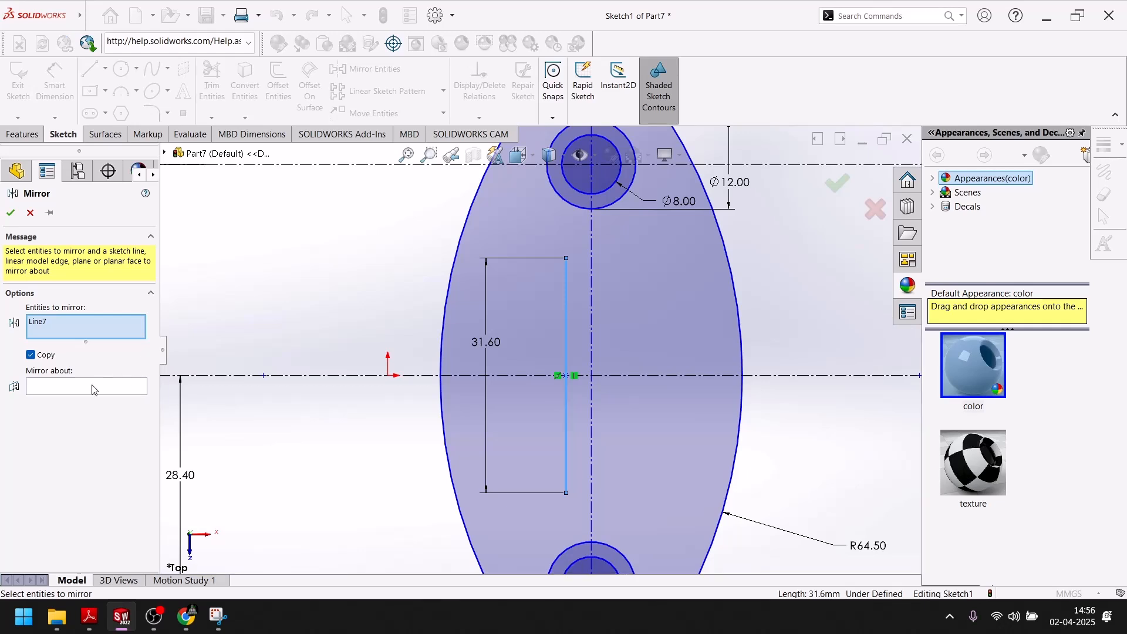
pyautogui.click(591, 263)
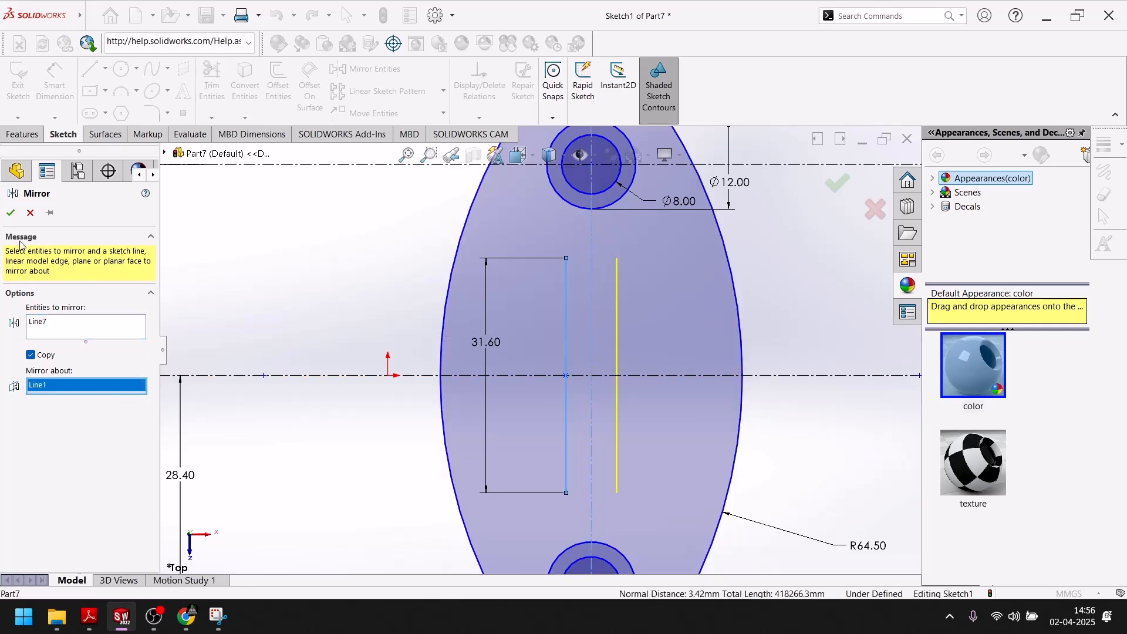
pyautogui.click(9, 215)
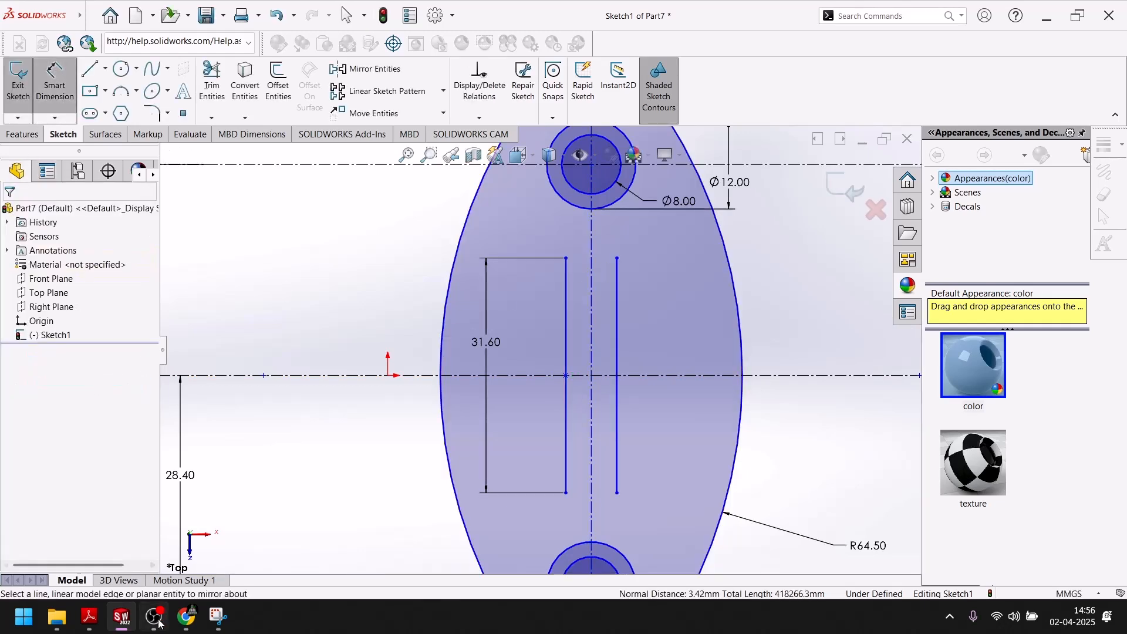
# Step: Check the slot width in the PDF drawing and dimension the distance between the two slot lines as 4 mm
pyautogui.click(115, 626)
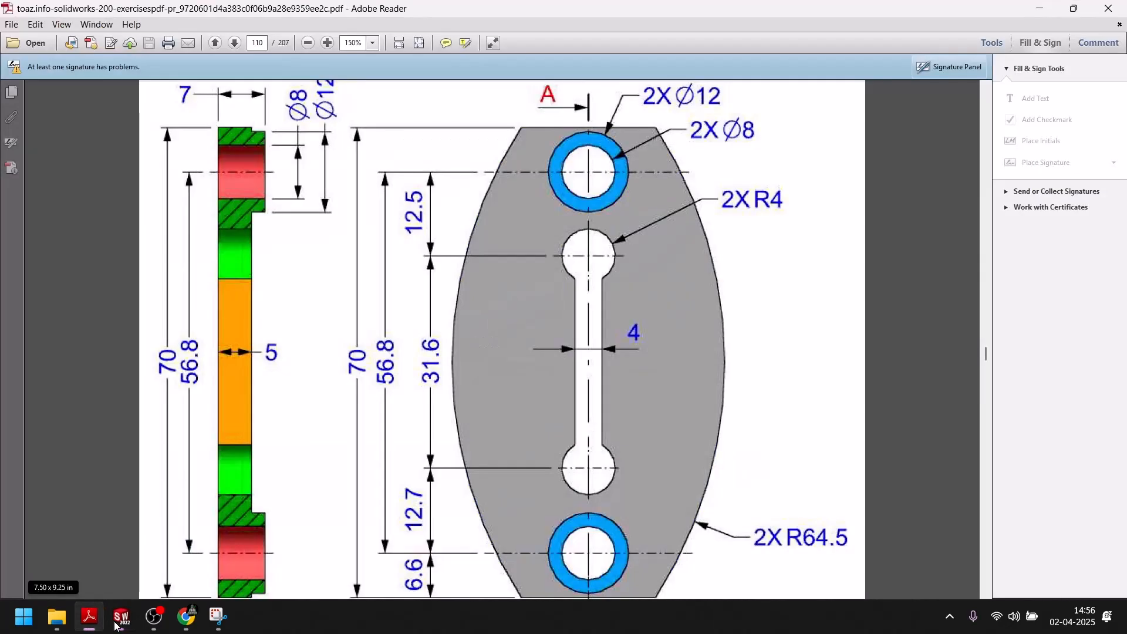
pyautogui.click(115, 625)
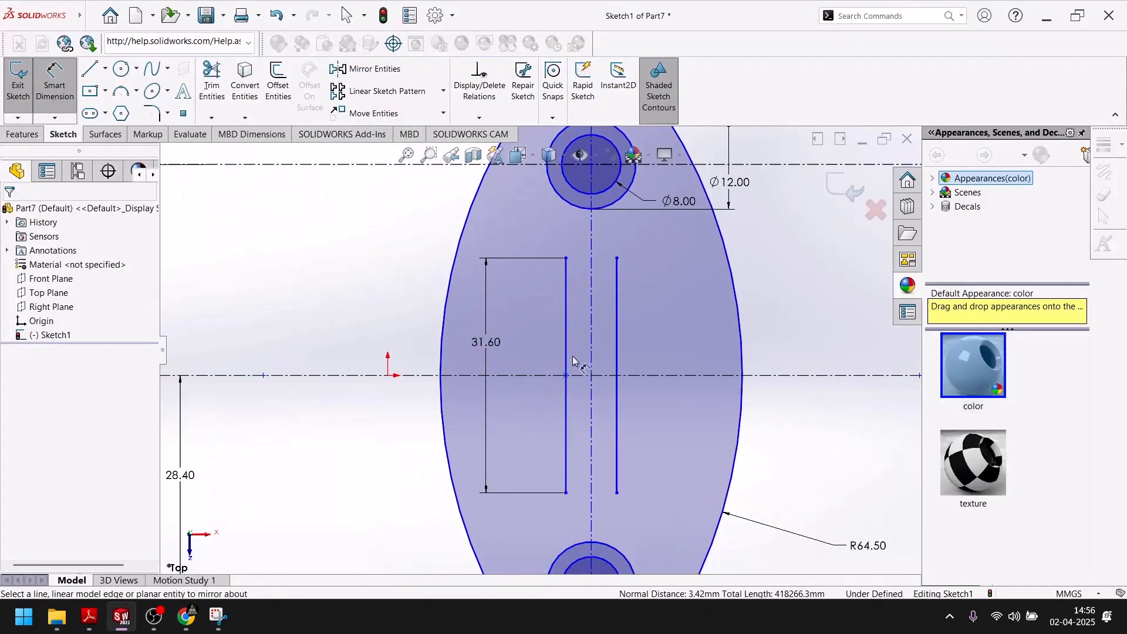
pyautogui.click(567, 358)
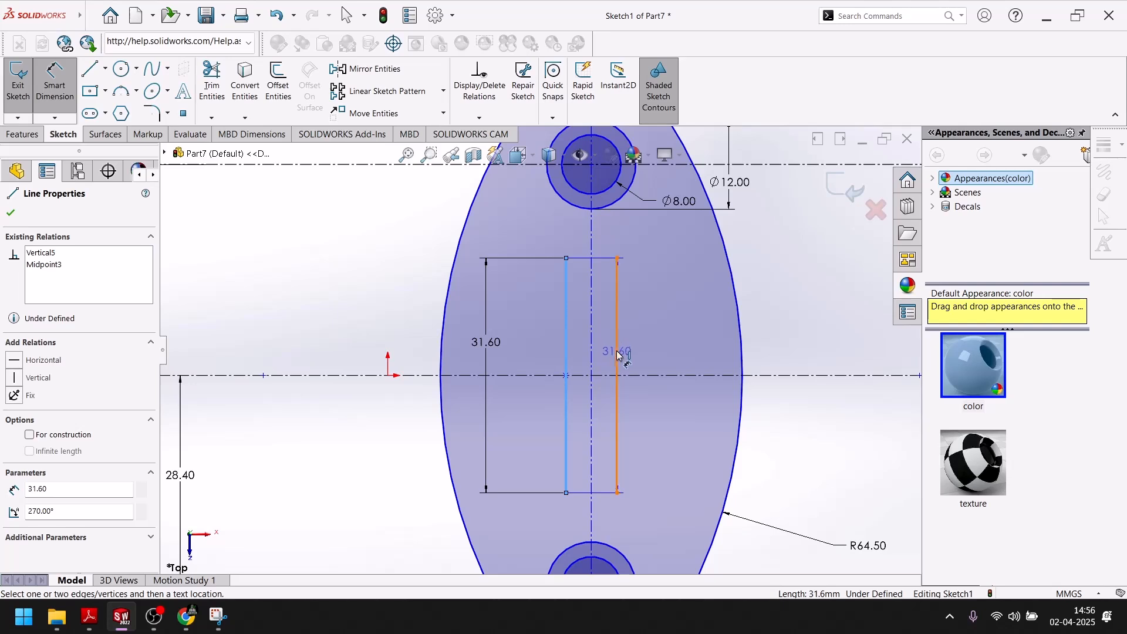
pyautogui.click(616, 352)
pyautogui.click(598, 411)
pyautogui.write('4')
pyautogui.press('Return')
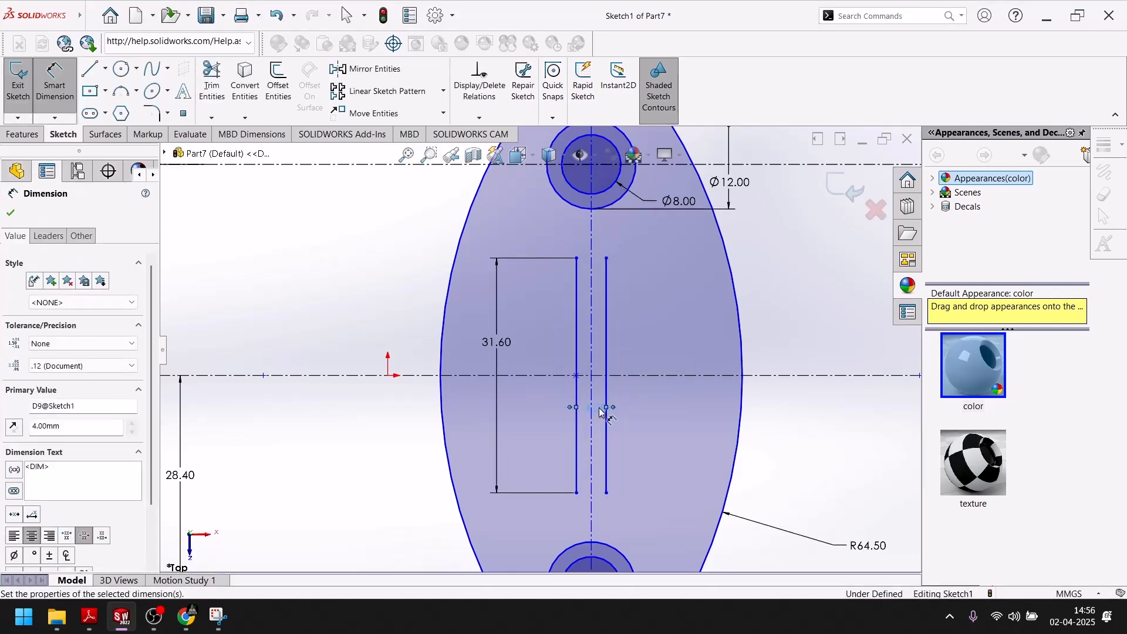
# Step: Check the slot ends in the PDF drawing and sketch a circle of about 3.5 mm radius on the vertical centerline, level with the slot lines' upper endpoints
pyautogui.click(133, 628)
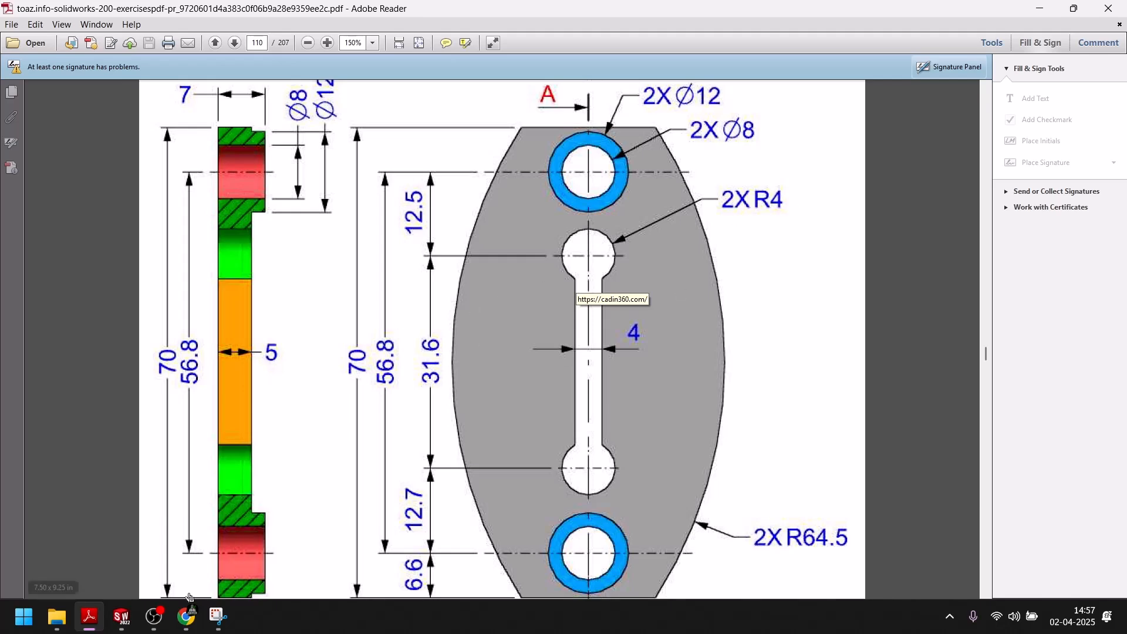
pyautogui.click(122, 617)
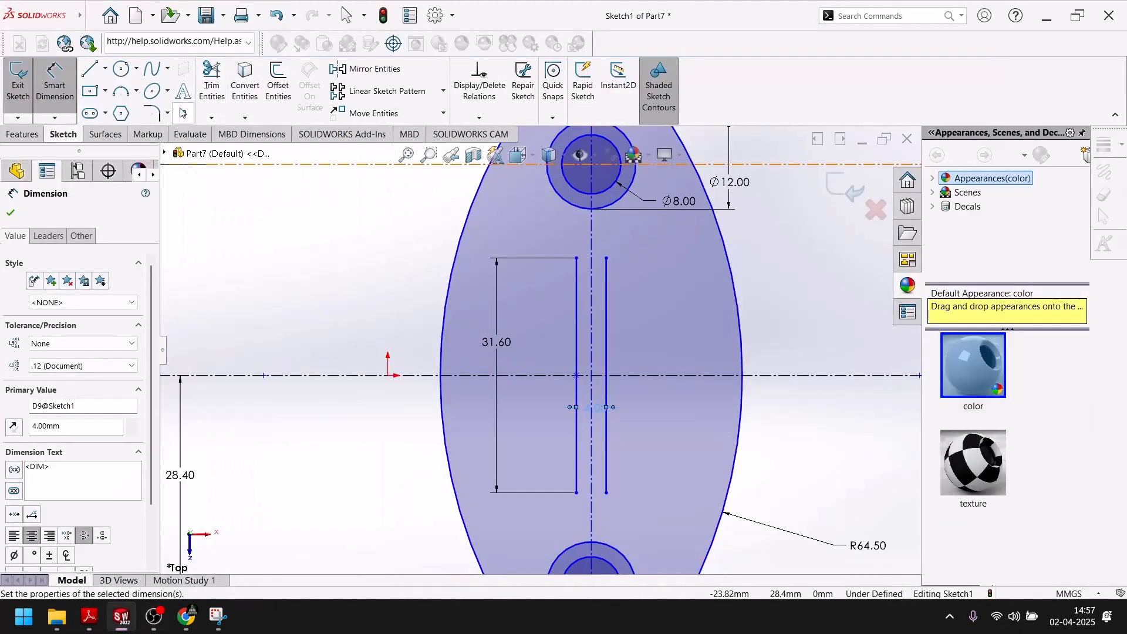
pyautogui.click(121, 69)
pyautogui.scroll(-3, 604, 271)
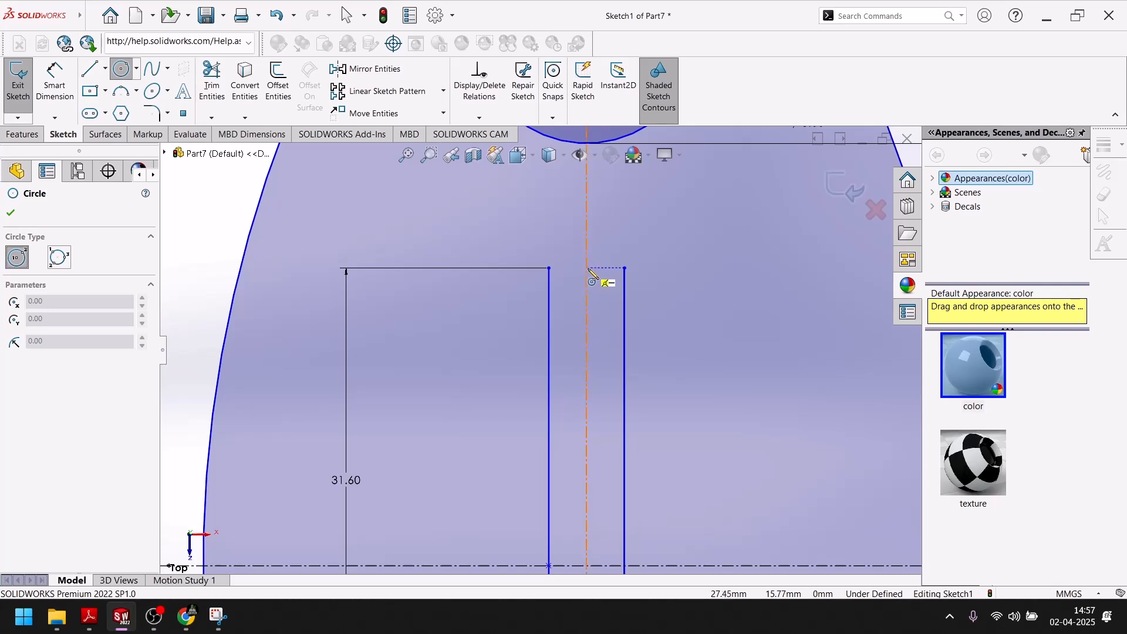
pyautogui.click(587, 269)
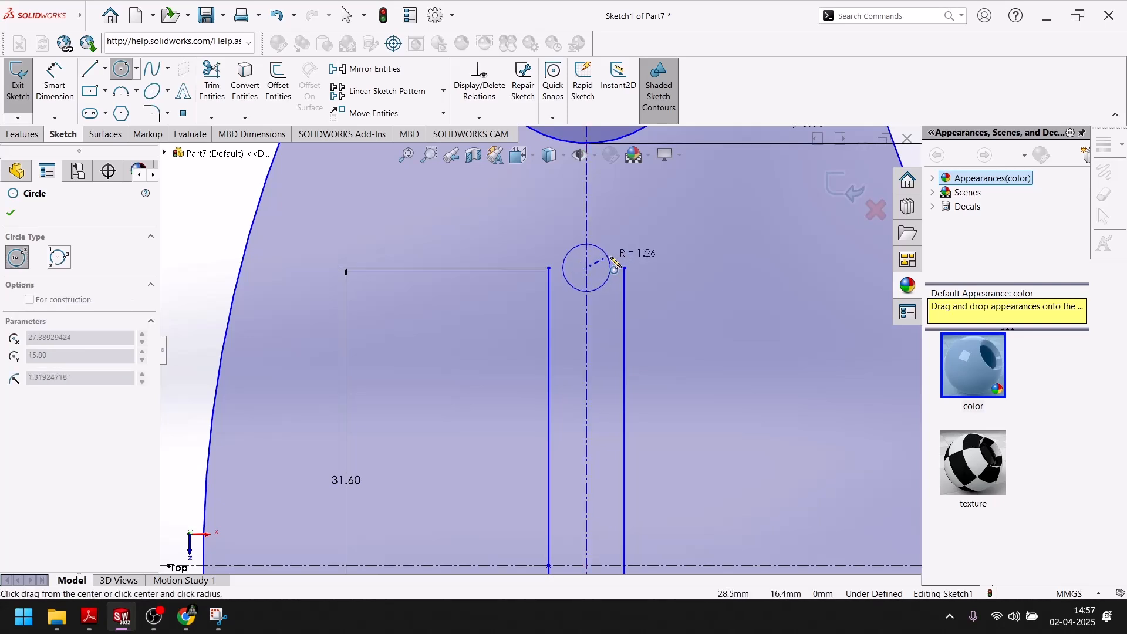
pyautogui.click(637, 227)
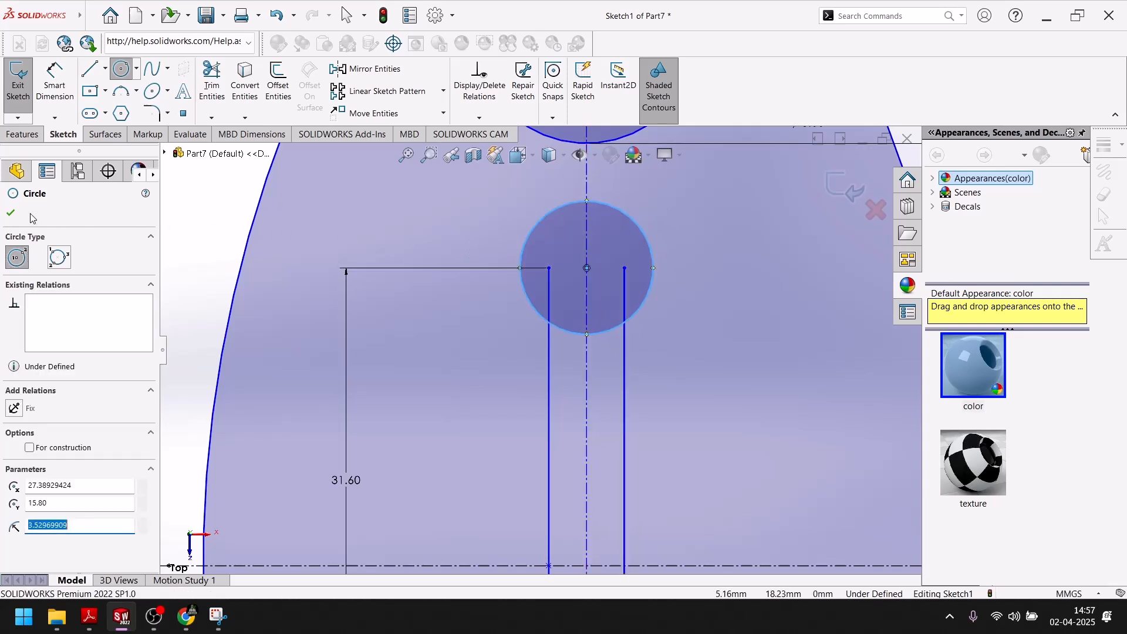
pyautogui.click(10, 212)
# Step: Dimension the slot's upper end circle with a diameter of 8 mm
pyautogui.click(54, 82)
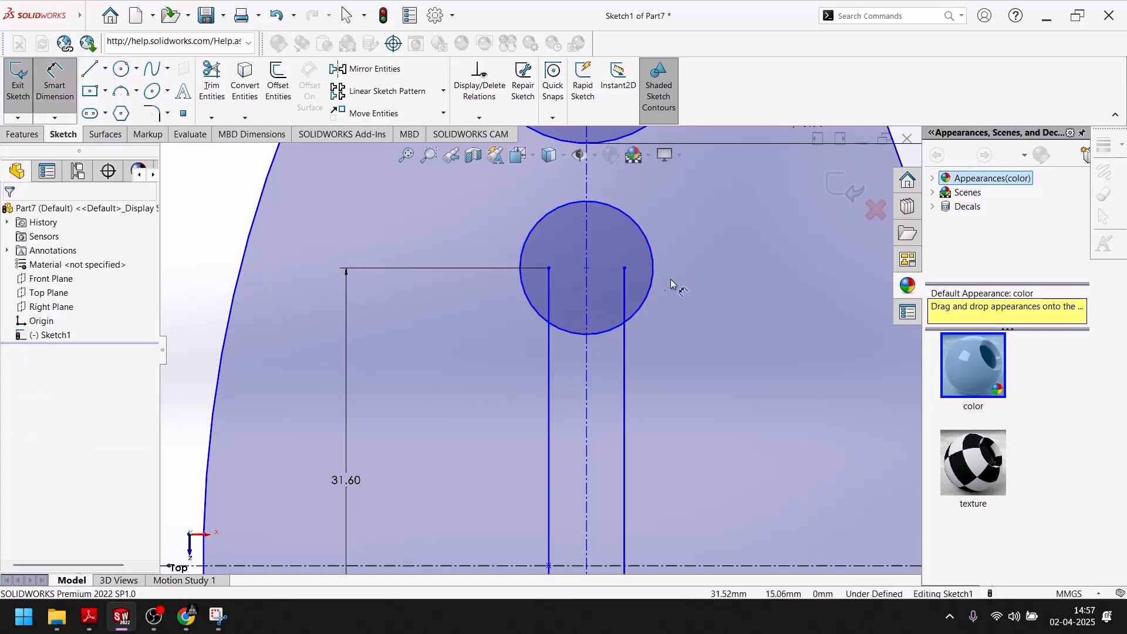
pyautogui.click(665, 208)
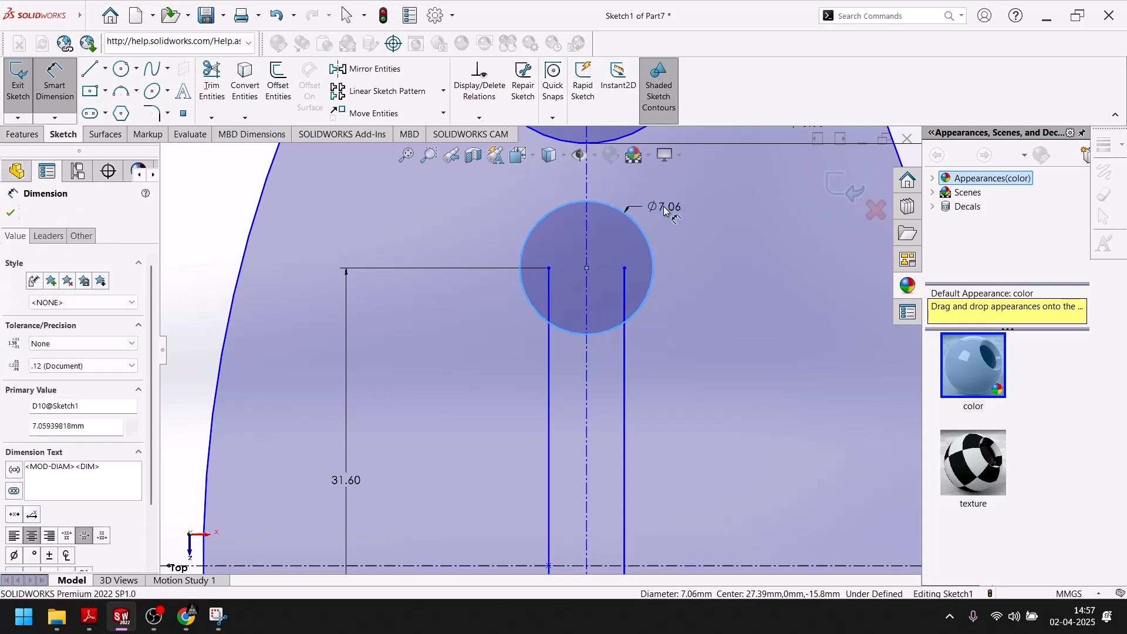
pyautogui.write('8')
pyautogui.press('Return')
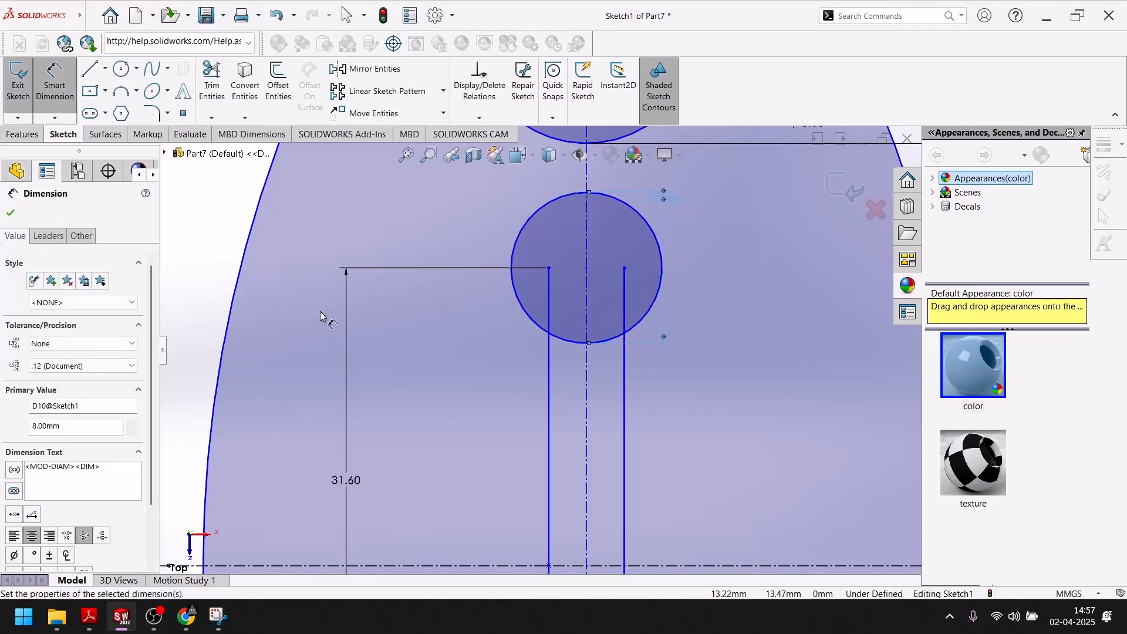
pyautogui.click(10, 213)
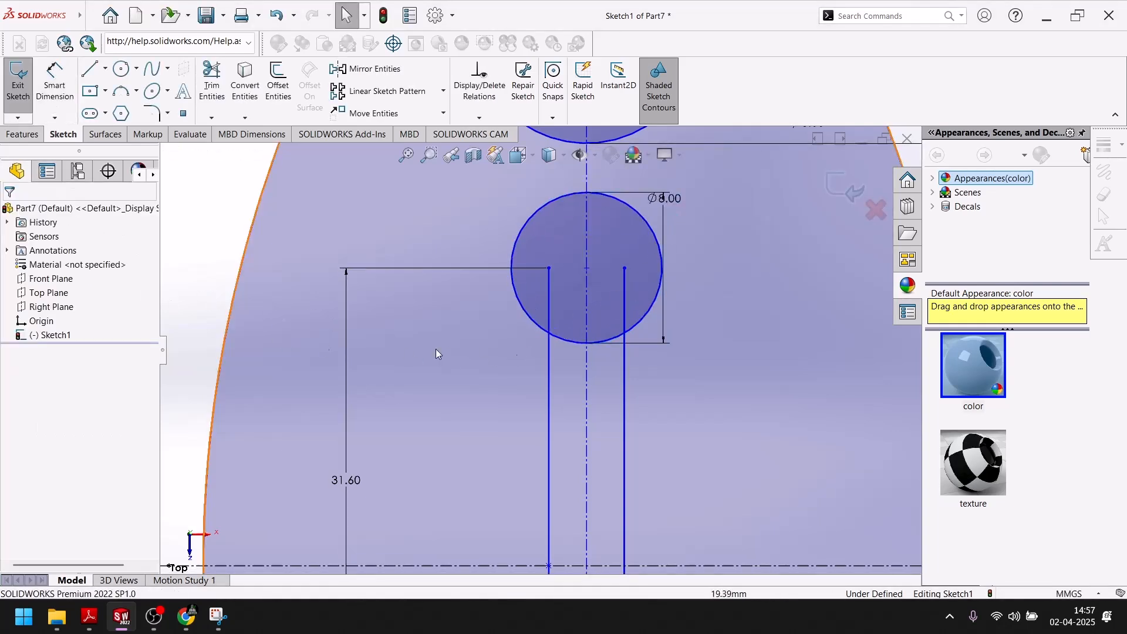
# Step: Mirror the slot's upper end circle about the horizontal centerline, keeping the original
pyautogui.scroll(2, 539, 347)
pyautogui.click(521, 299)
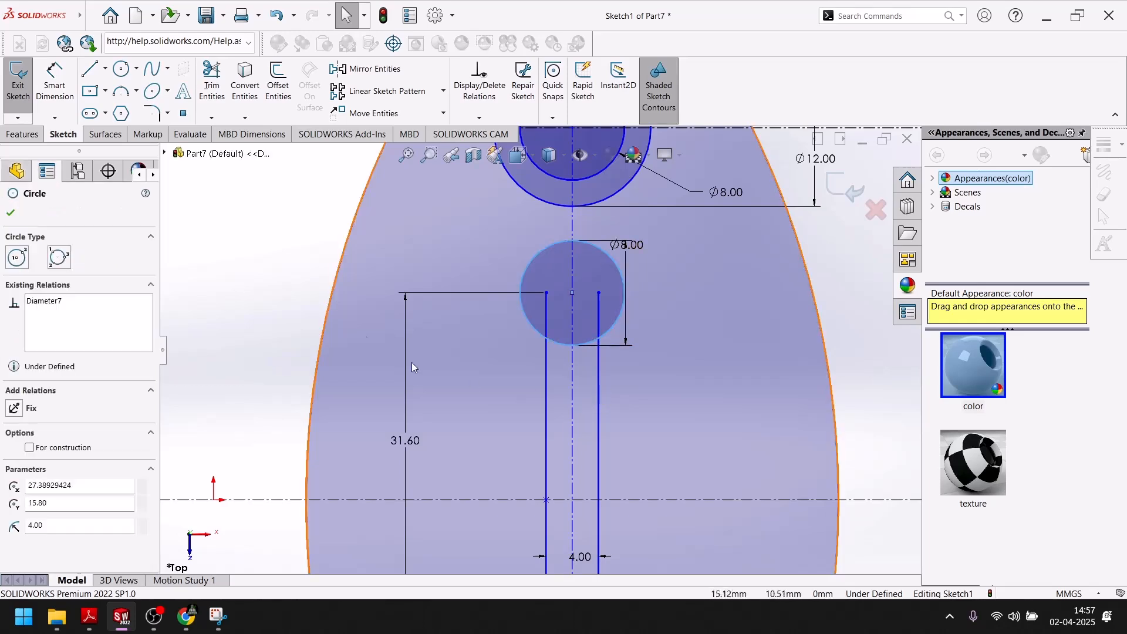
pyautogui.click(364, 68)
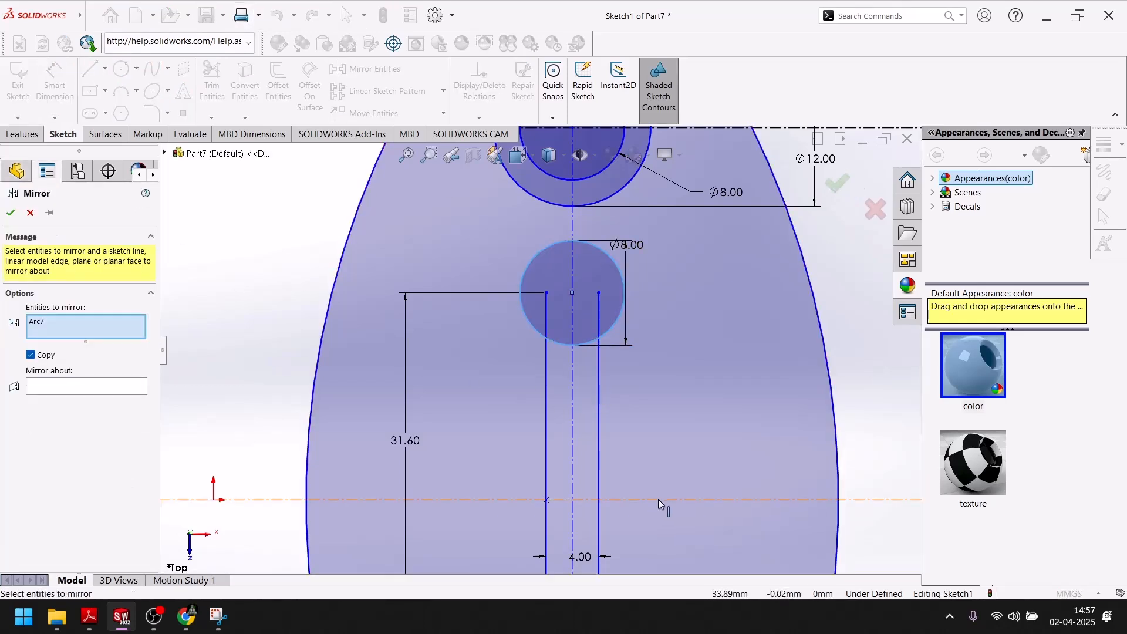
pyautogui.click(68, 387)
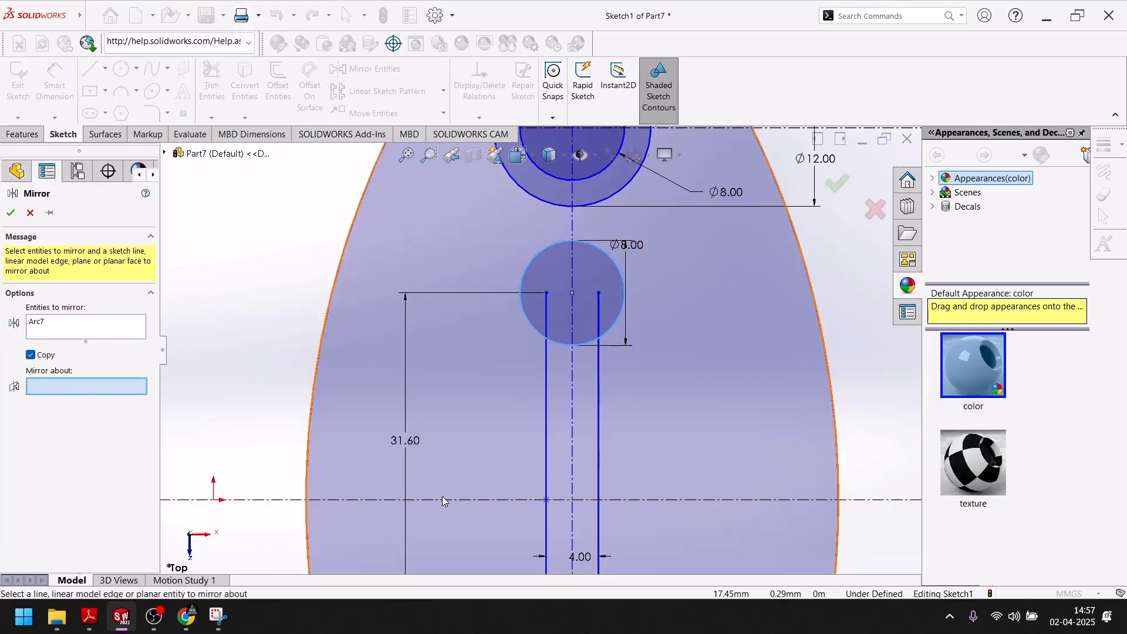
pyautogui.click(662, 501)
pyautogui.click(8, 213)
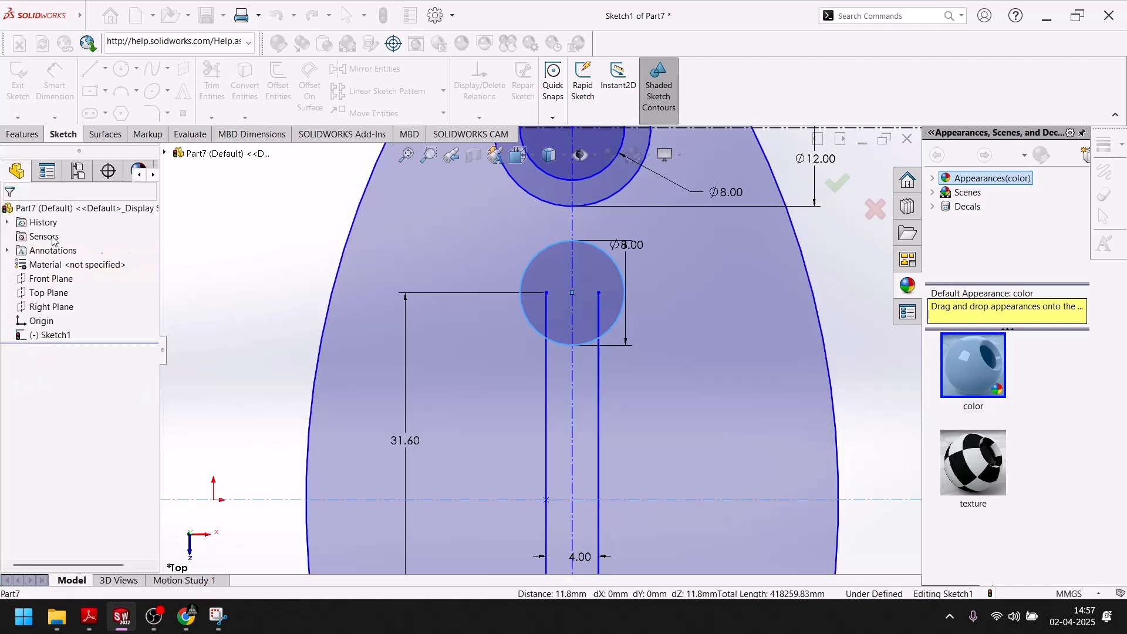
# Step: Try to trim the slot line ends inside the upper end circle and undo the trim
pyautogui.scroll(-4, 340, 332)
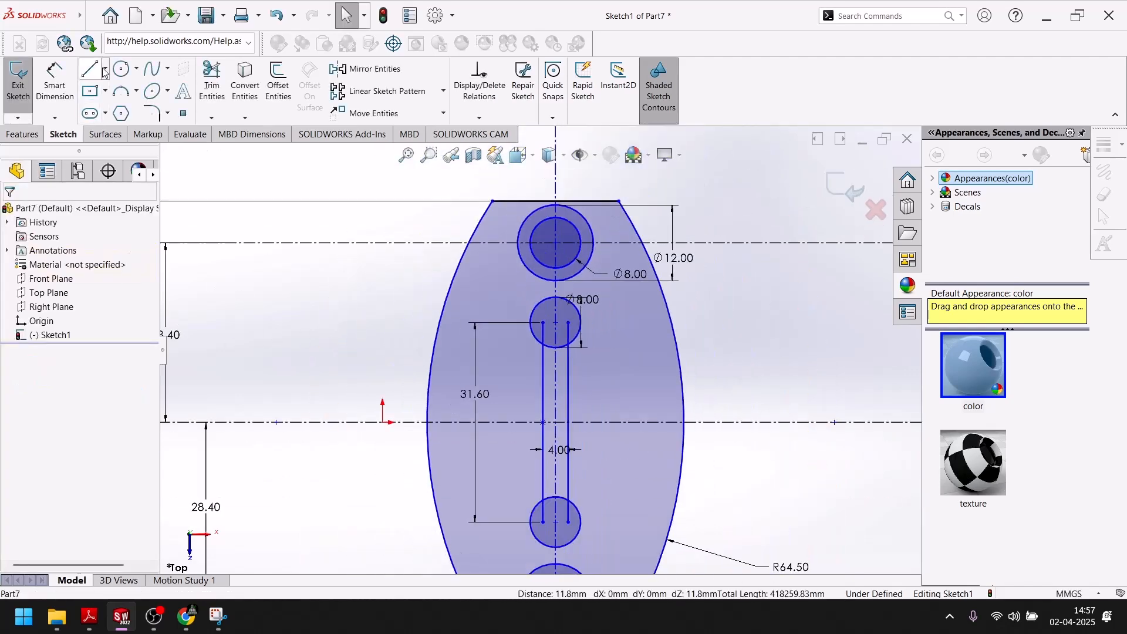
pyautogui.click(212, 83)
pyautogui.scroll(8, 572, 323)
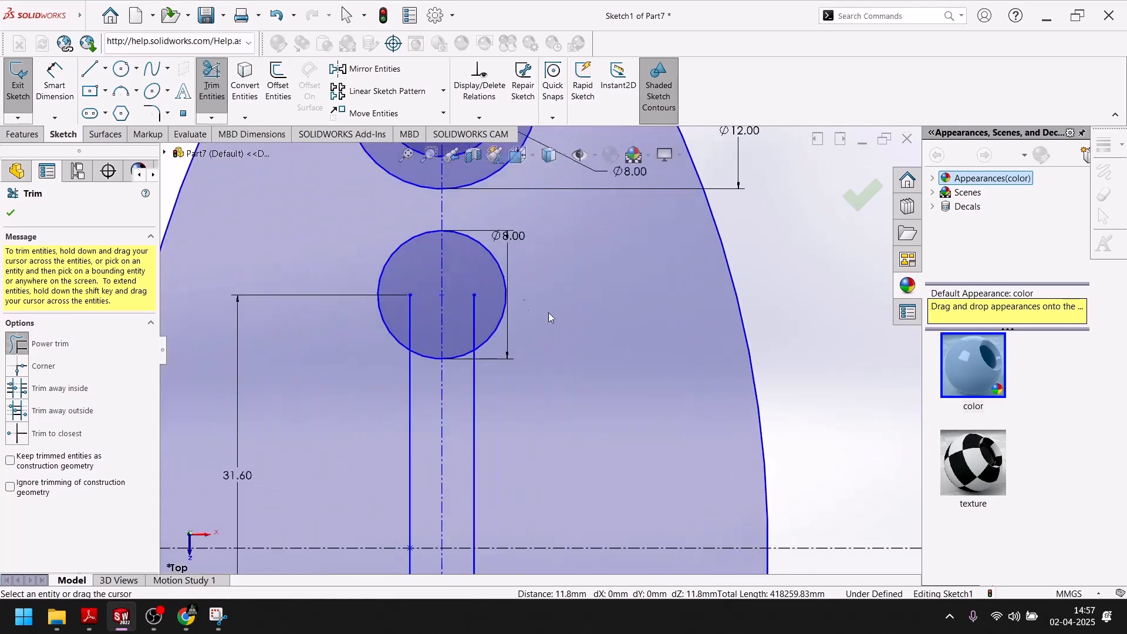
pyautogui.moveTo(386, 321); pyautogui.dragTo(440, 335)
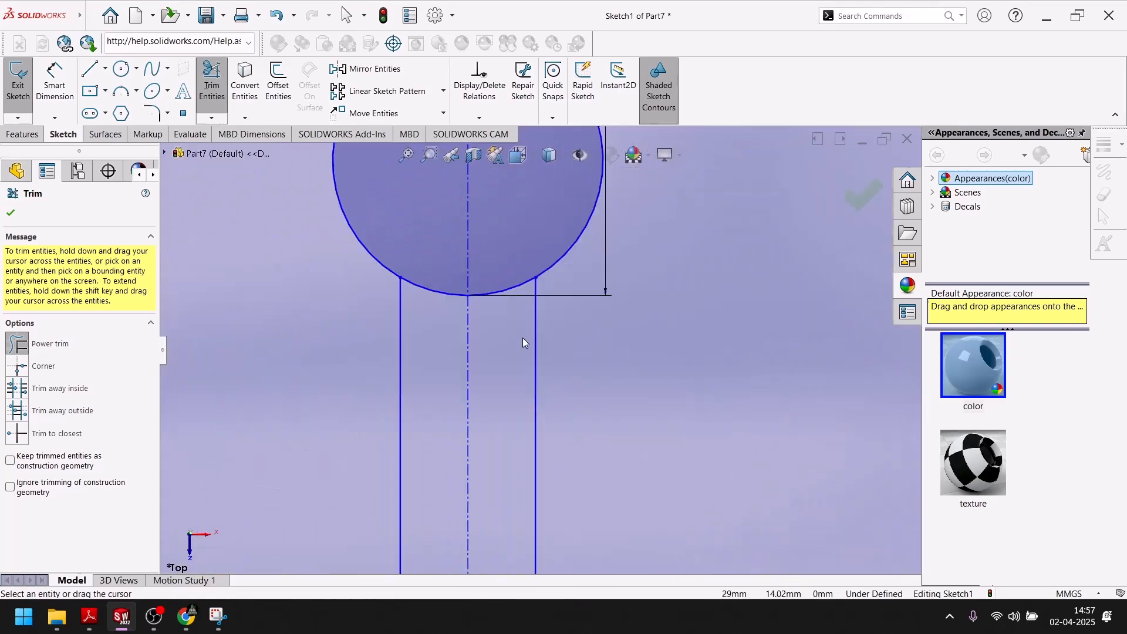
pyautogui.scroll(-5, 519, 349)
pyautogui.scroll(3, 501, 385)
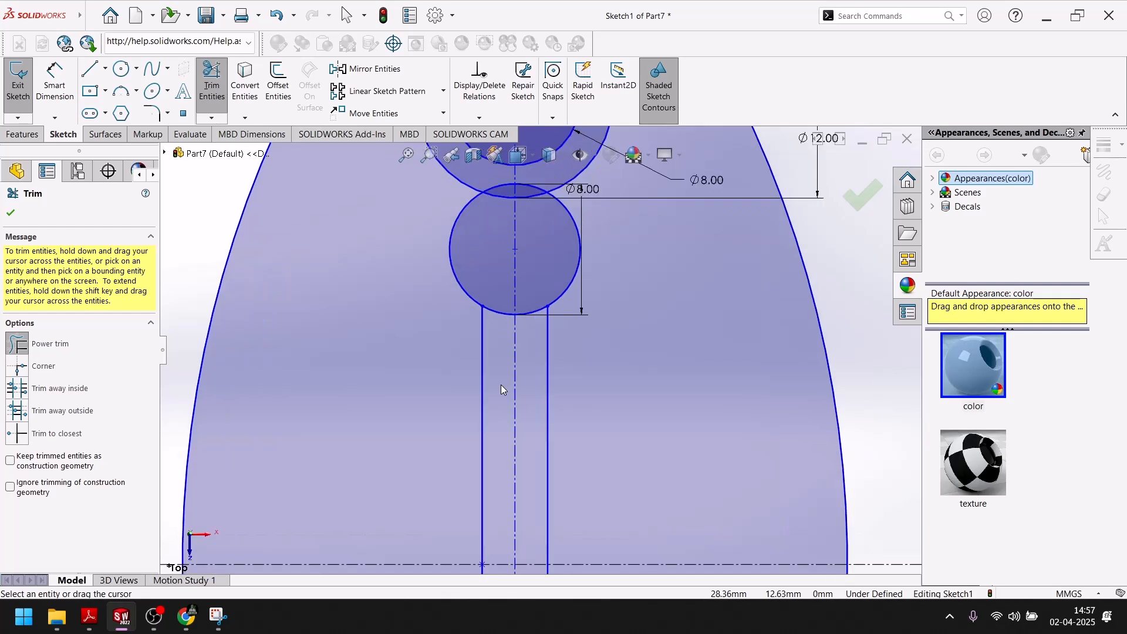
pyautogui.hotkey('ctrl', 'z')
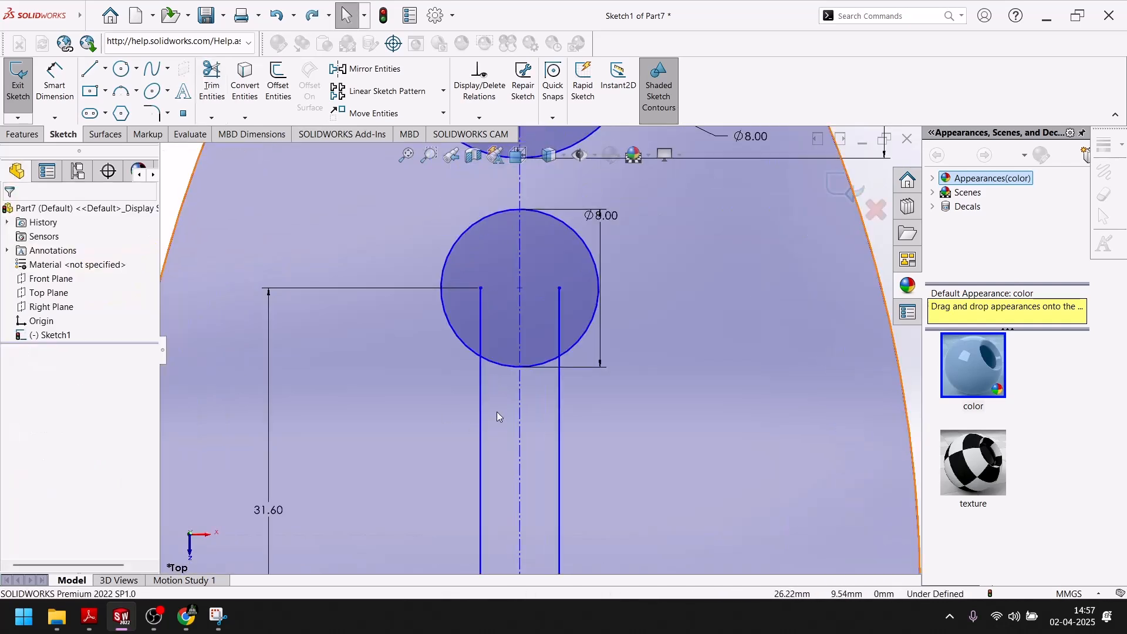
pyautogui.click(498, 351)
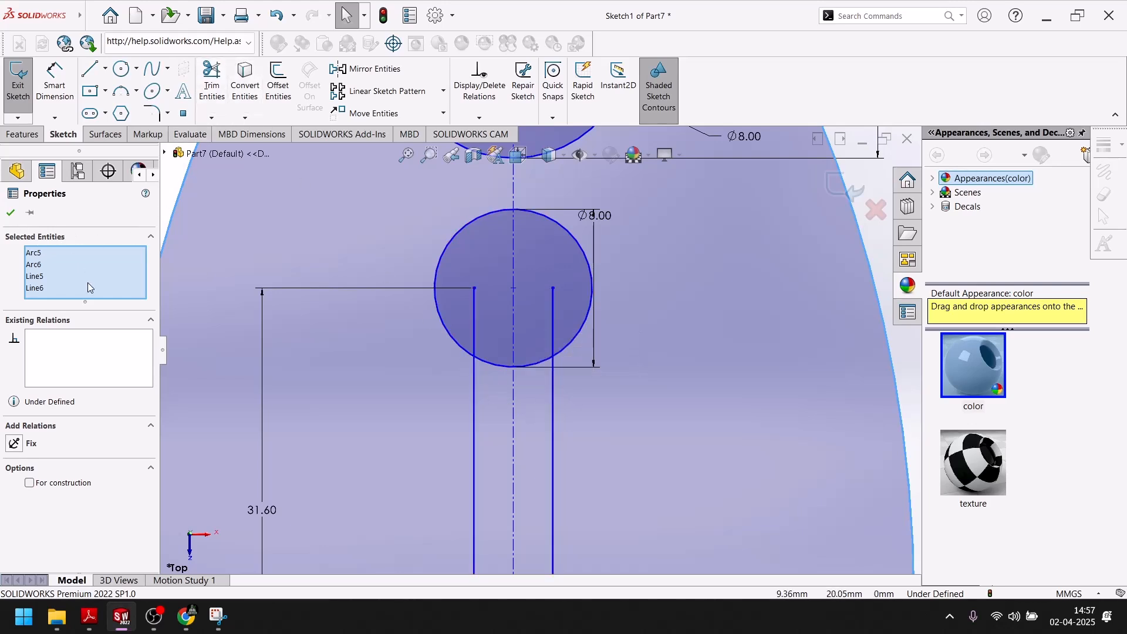
pyautogui.press('Escape')
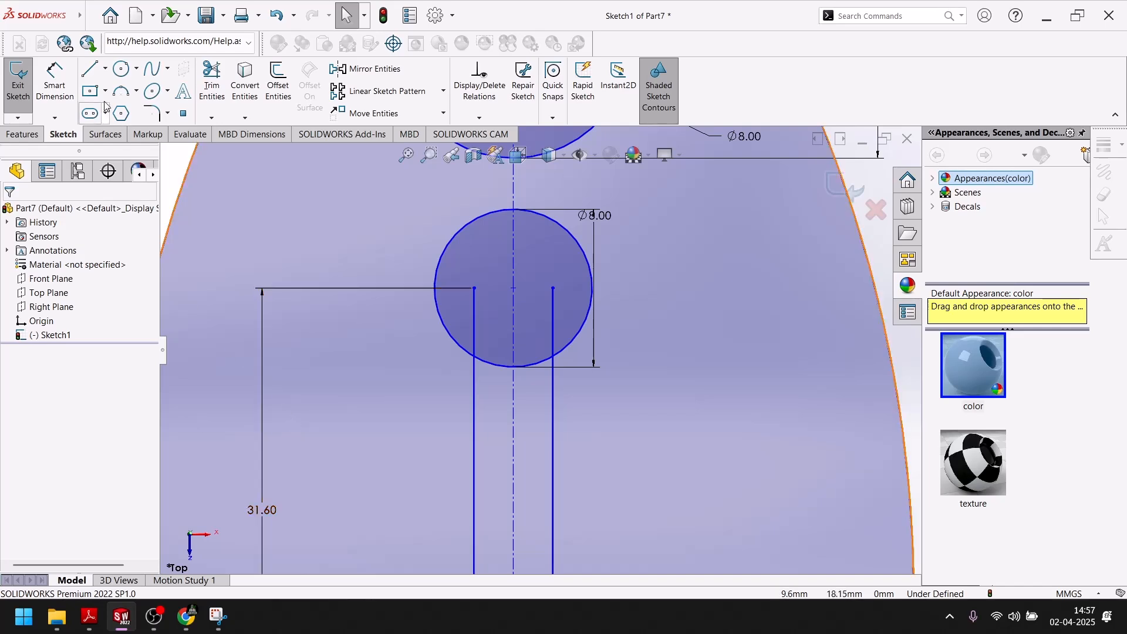
# Step: Trim the upper end circle's arc between the slot lines and the right line's end inside it, undoing the left line's trim
pyautogui.click(212, 82)
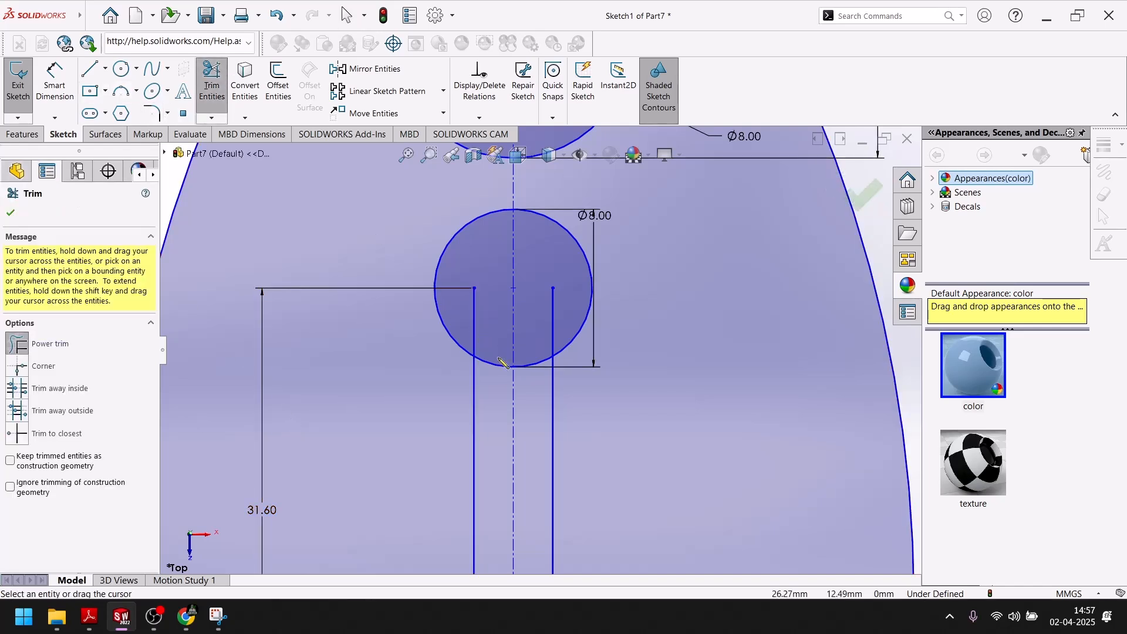
pyautogui.moveTo(499, 357); pyautogui.dragTo(496, 390)
pyautogui.moveTo(529, 356); pyautogui.dragTo(530, 375)
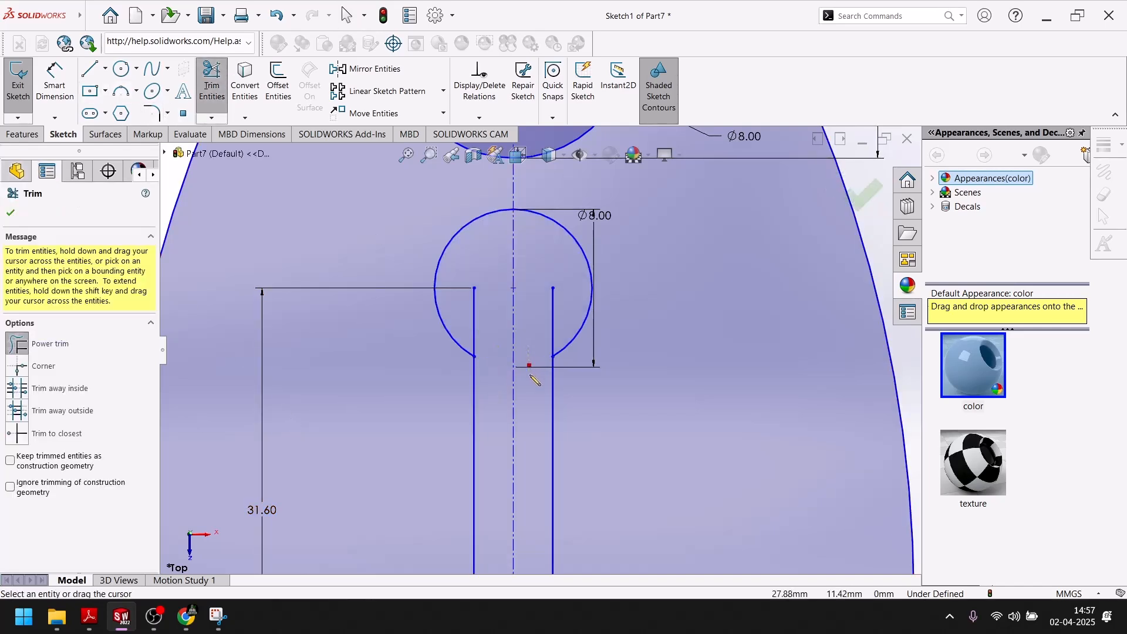
pyautogui.moveTo(570, 306); pyautogui.dragTo(465, 310)
pyautogui.scroll(2, 510, 358)
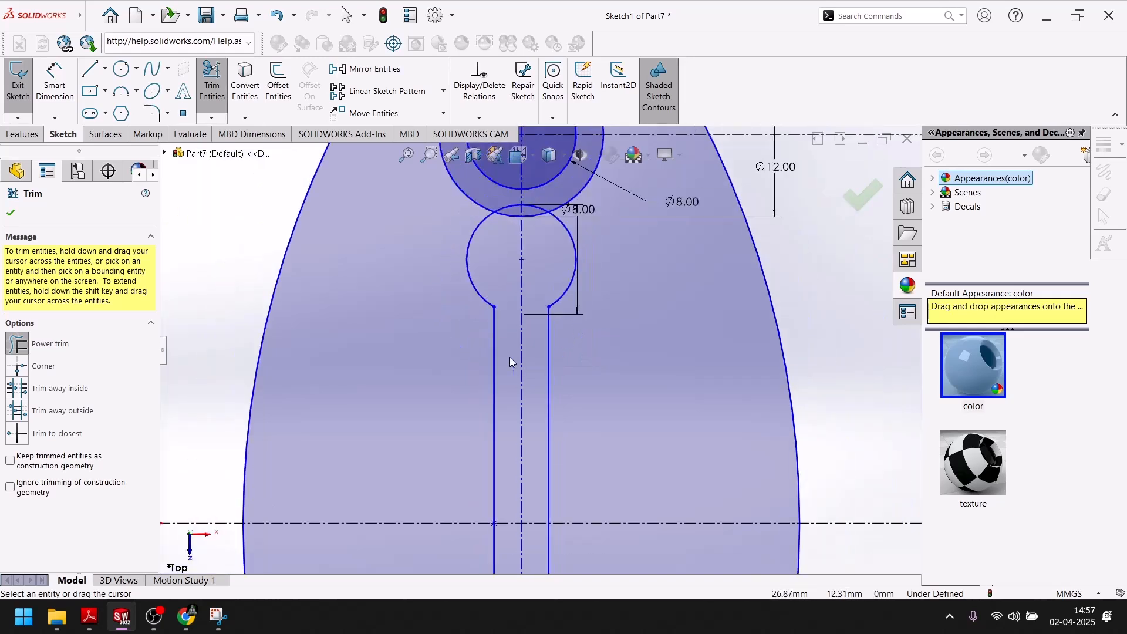
pyautogui.scroll(2, 510, 359)
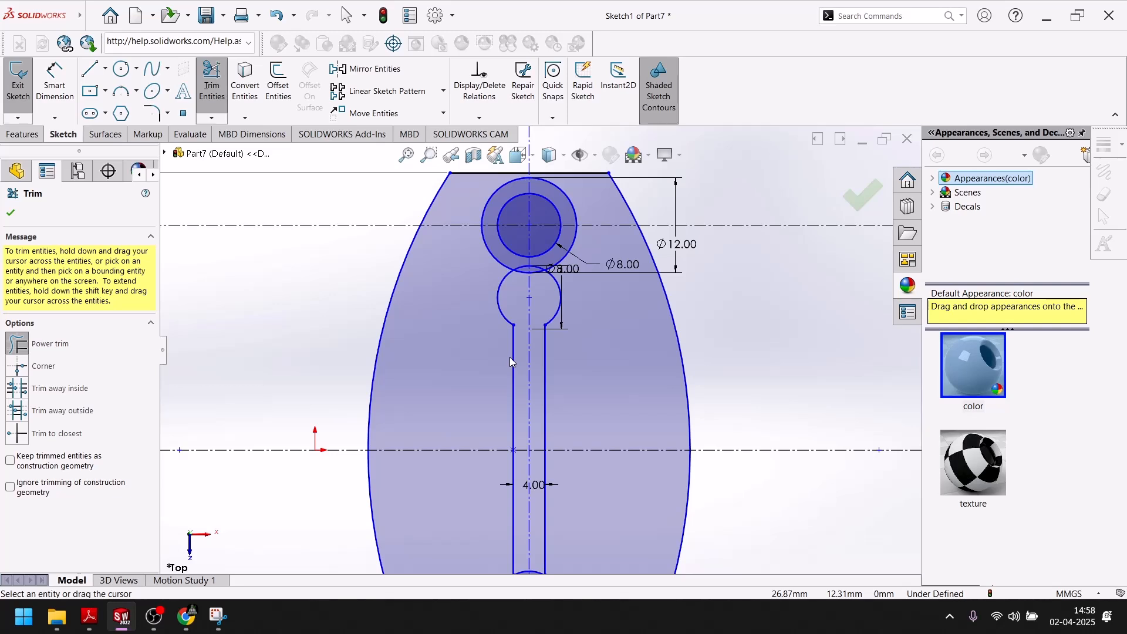
pyautogui.press('Escape')
pyautogui.hotkey('ctrl', 'z')
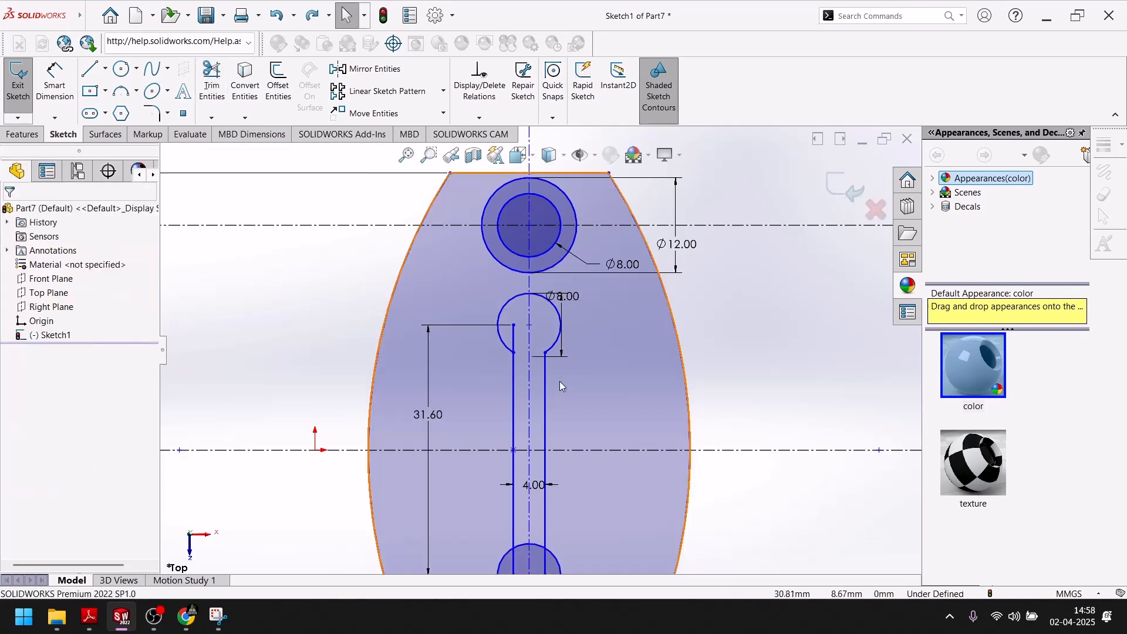
# Step: Add horizontal relations between the left slot line's upper and lower endpoints and the centers of the matching end circles
pyautogui.click(515, 326)
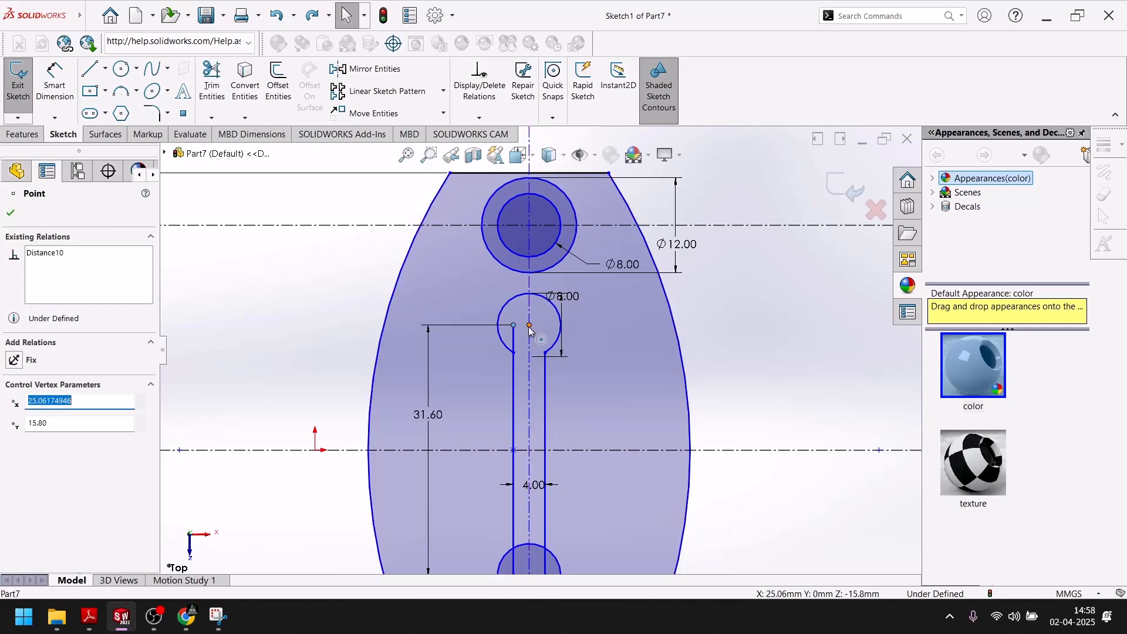
pyautogui.keyDown('ctrl'); pyautogui.click(529, 337); pyautogui.keyUp('ctrl')
pyautogui.click(563, 274)
pyautogui.click(741, 392)
pyautogui.scroll(4, 614, 459)
pyautogui.scroll(8, 455, 405)
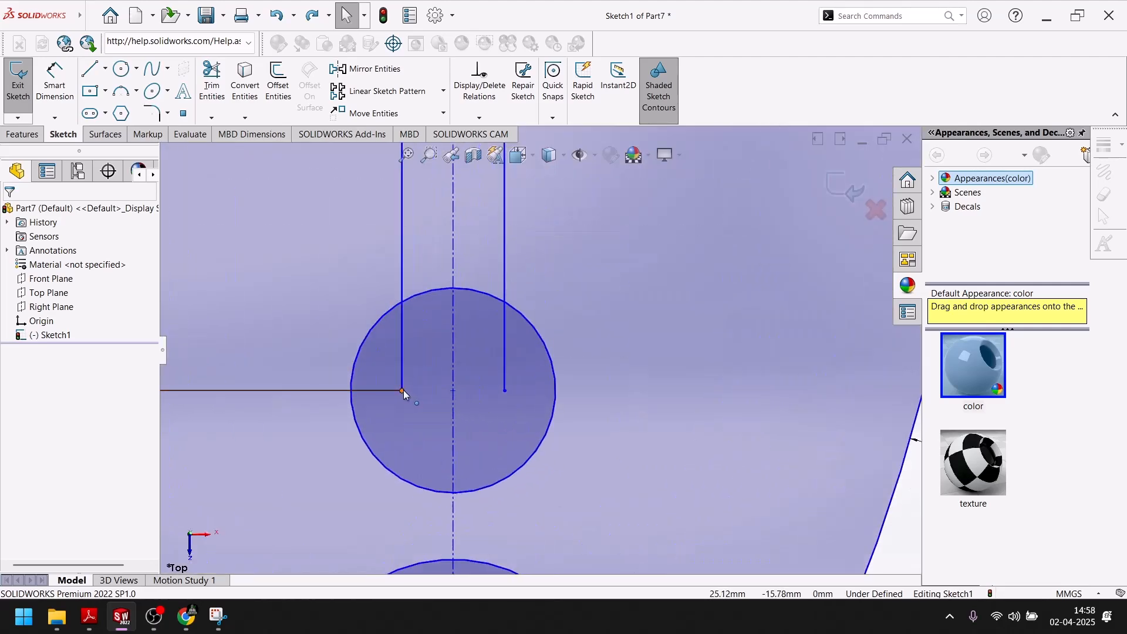
pyautogui.click(403, 390)
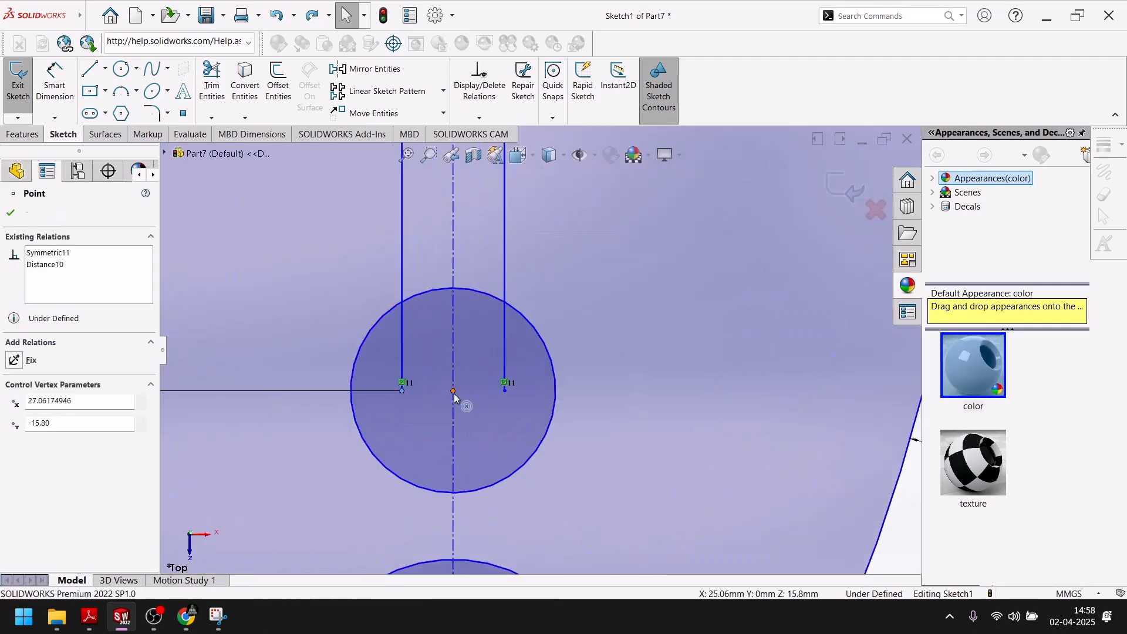
pyautogui.keyDown('ctrl'); pyautogui.click(453, 392); pyautogui.keyUp('ctrl')
pyautogui.click(489, 359)
pyautogui.scroll(-3, 480, 395)
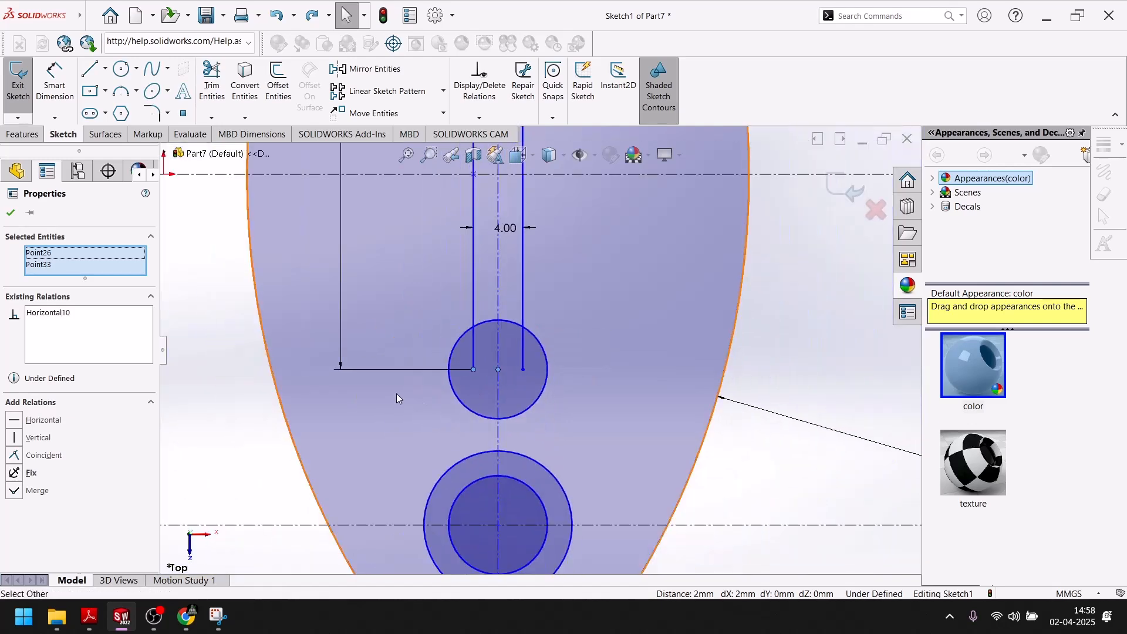
pyautogui.click(336, 297)
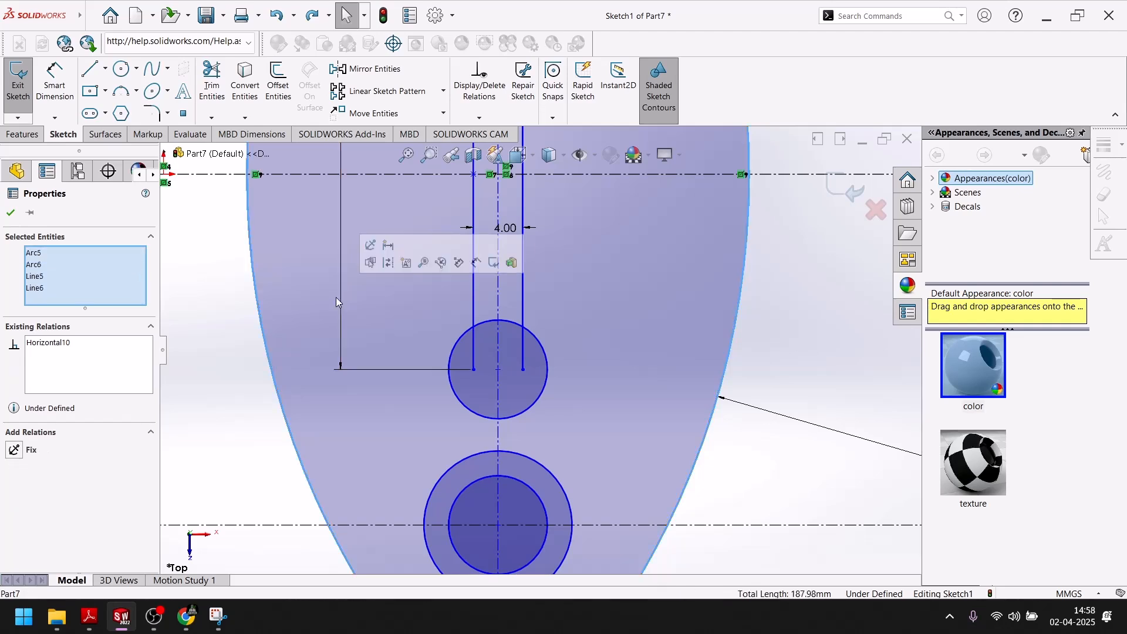
pyautogui.press('Delete')
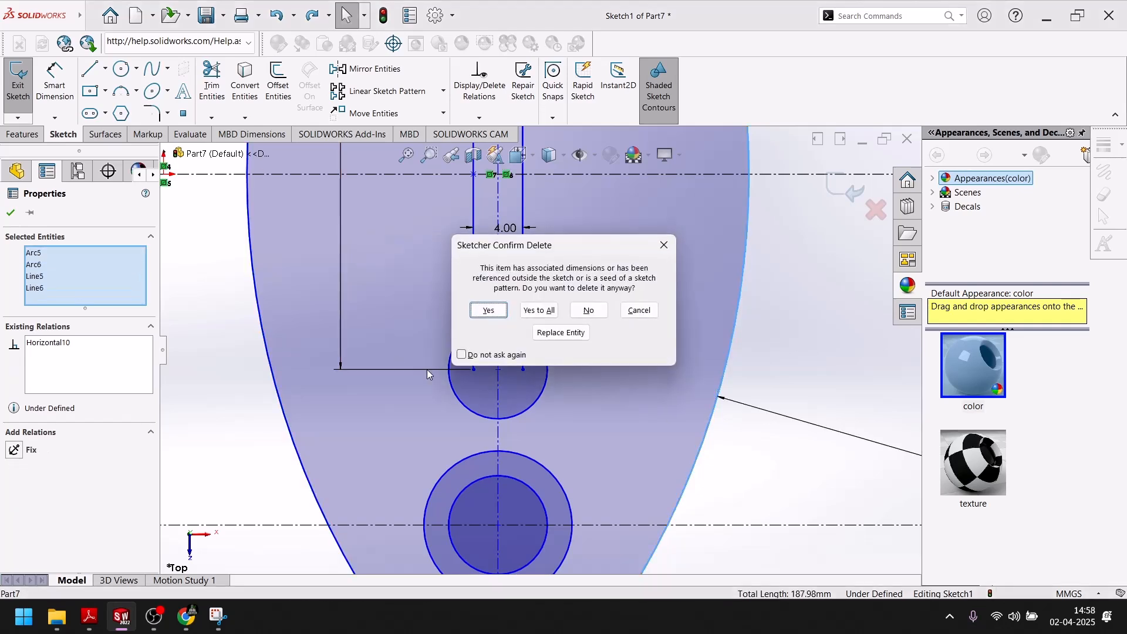
pyautogui.click(537, 311)
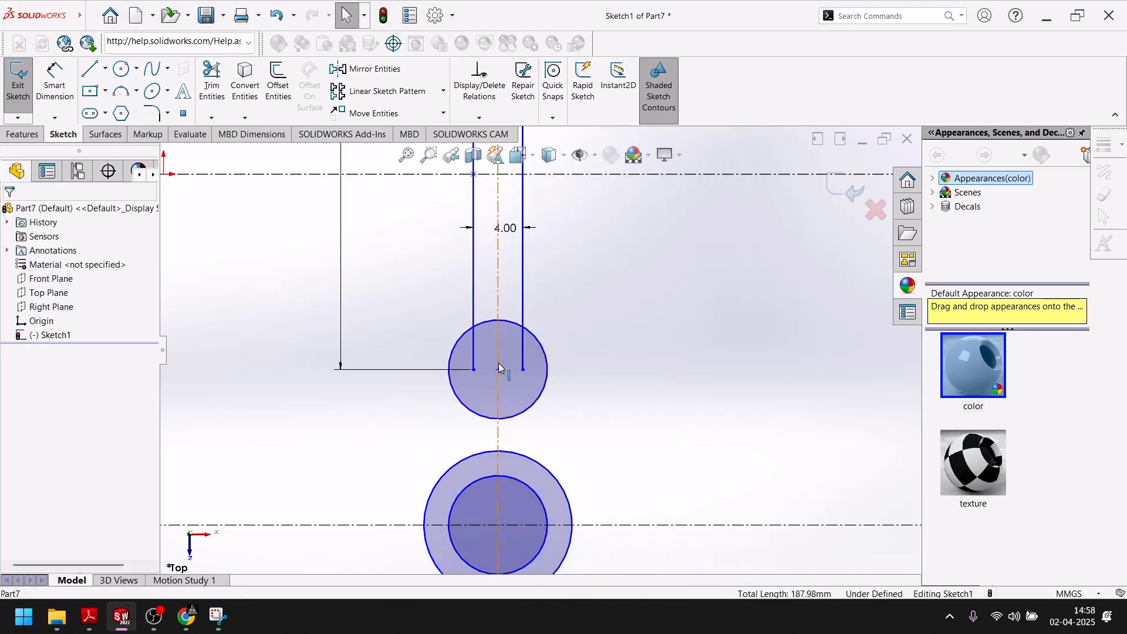
pyautogui.scroll(3, 499, 368)
pyautogui.hotkey('ctrl', 'z')
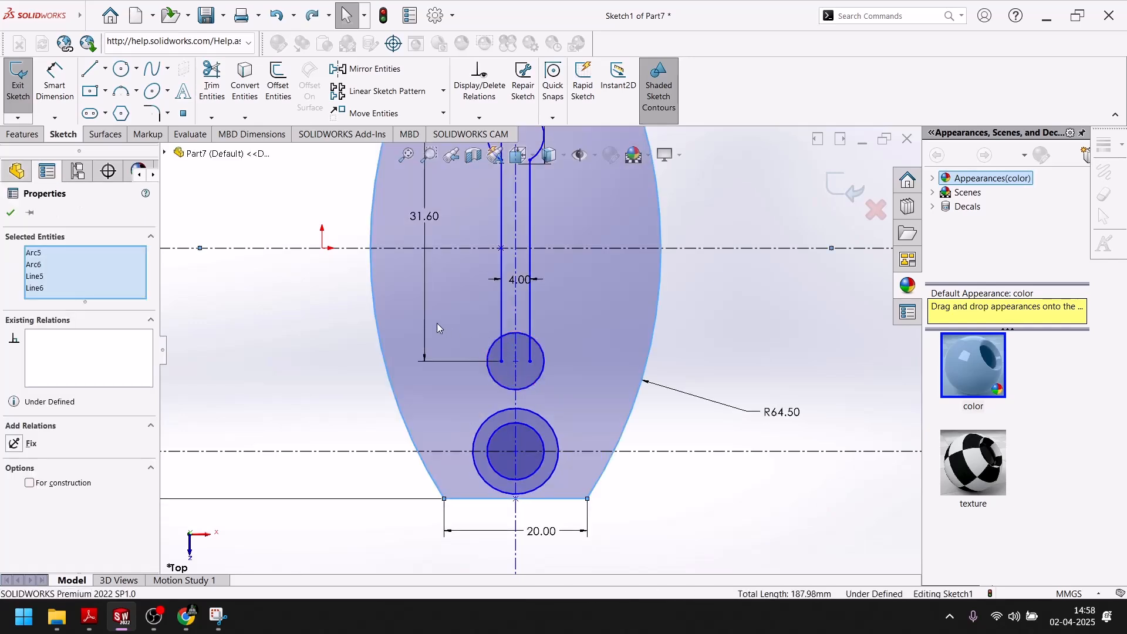
# Step: Delete the slot's 31.60 mm length dimension
pyautogui.click(426, 314)
pyautogui.press('Delete')
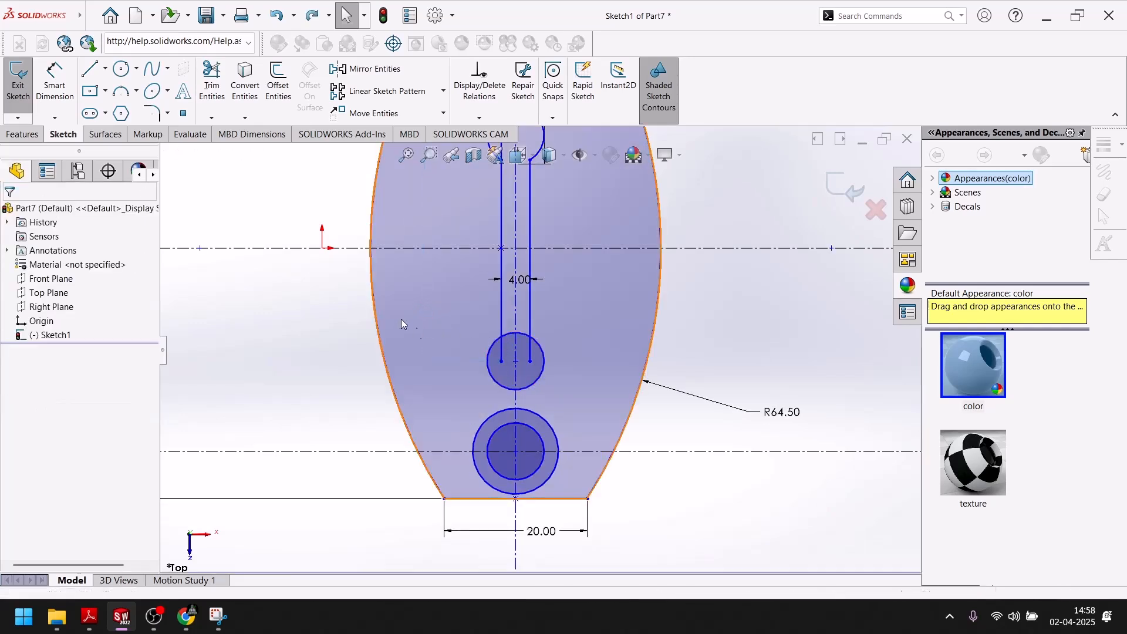
# Step: Try to dimension the distance between the centers of the slot's lower and upper end circles
pyautogui.click(55, 79)
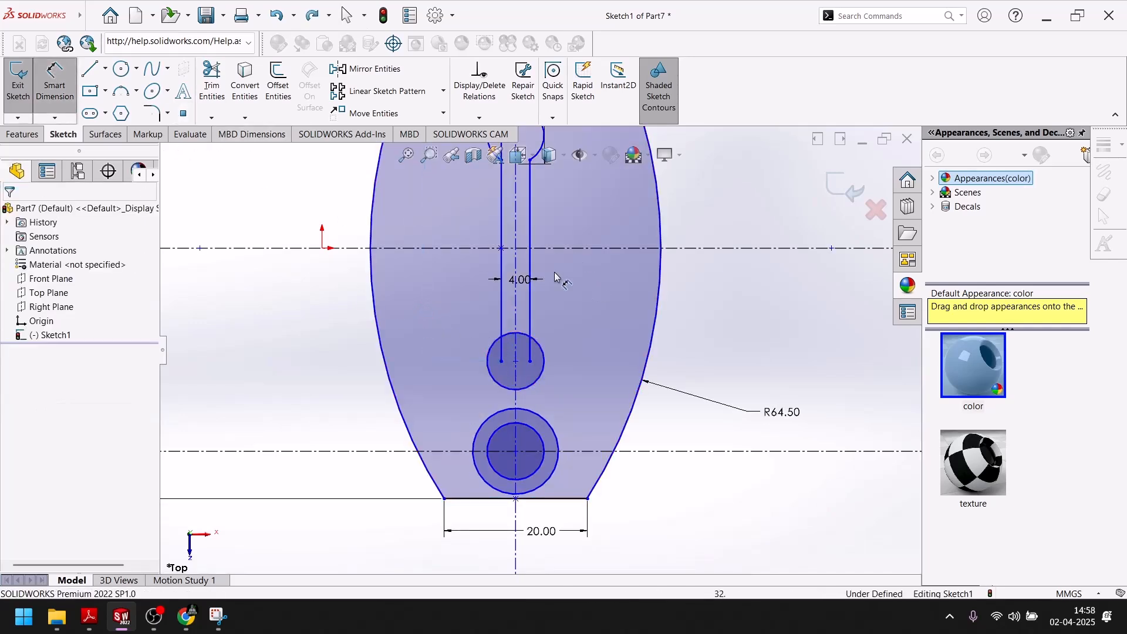
pyautogui.click(515, 266)
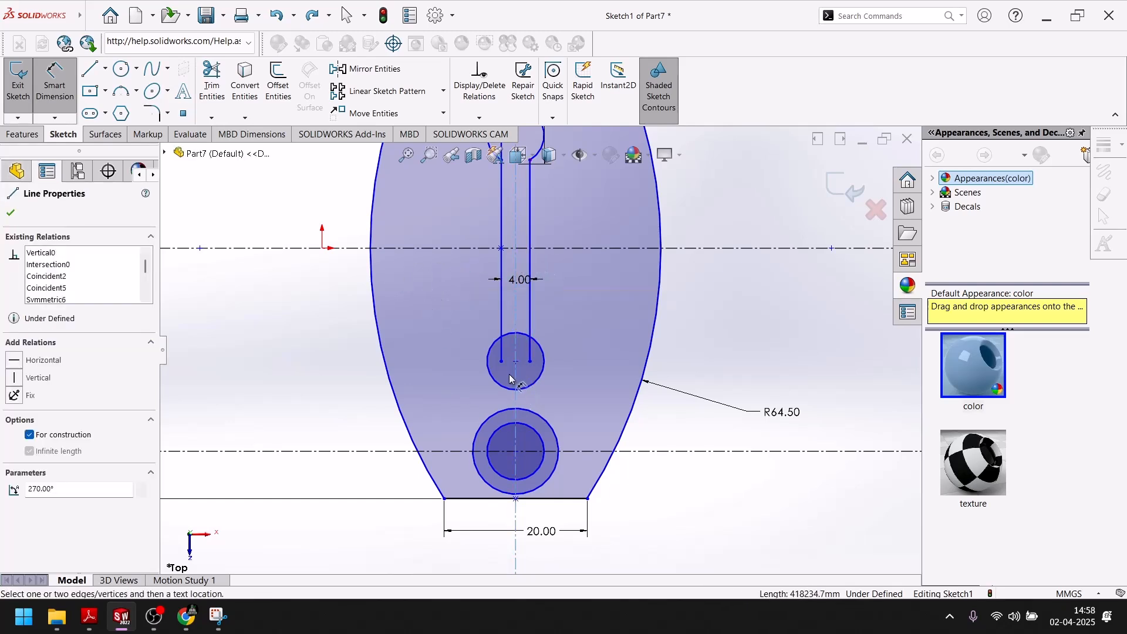
pyautogui.scroll(1, 521, 378)
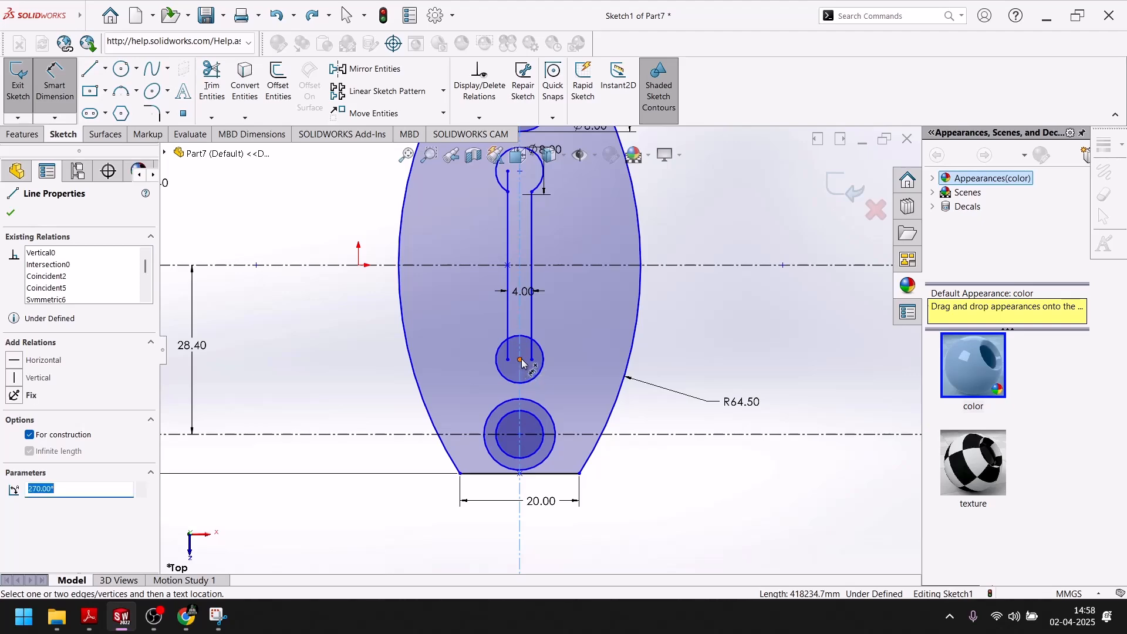
pyautogui.click(521, 361)
pyautogui.click(533, 177)
pyautogui.scroll(2, 522, 181)
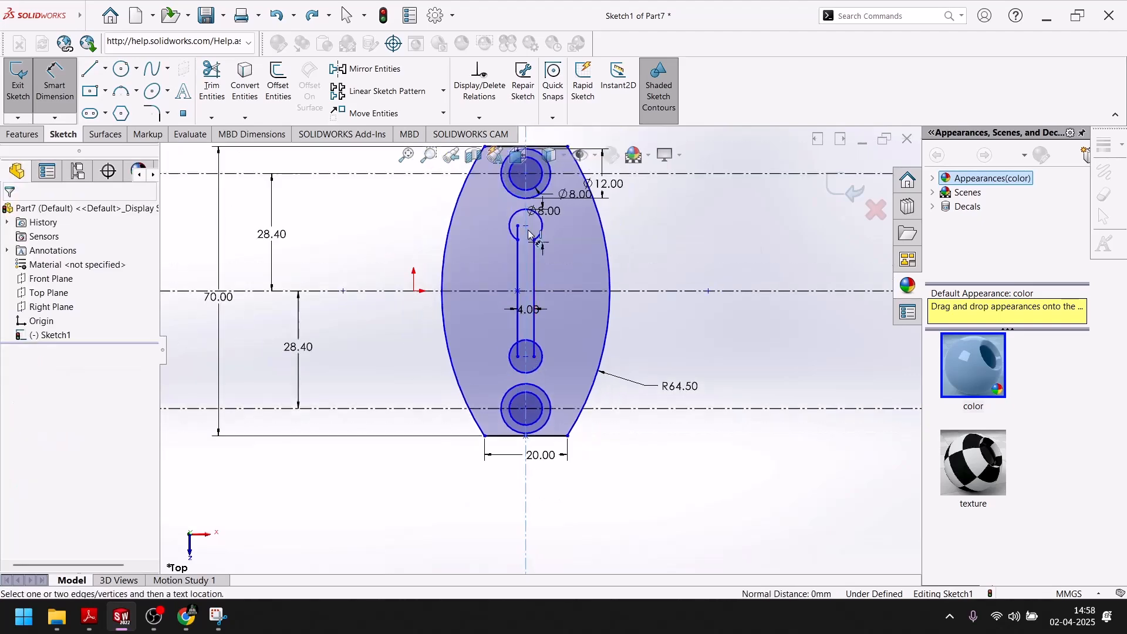
pyautogui.scroll(-3, 534, 246)
pyautogui.click(526, 245)
pyautogui.click(448, 333)
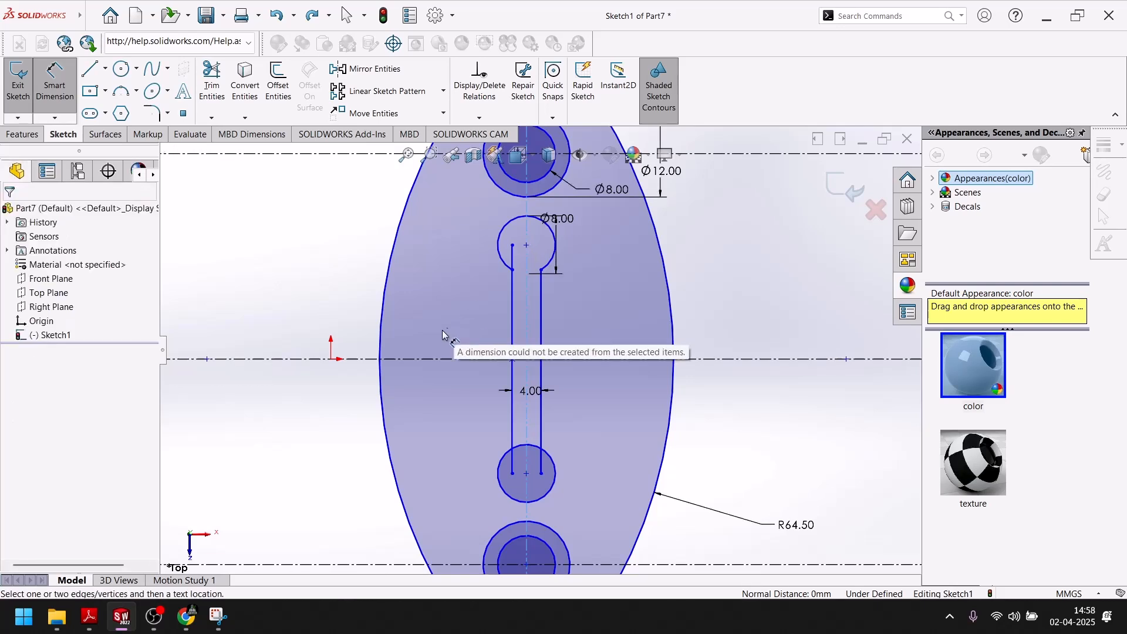
pyautogui.click(31, 105)
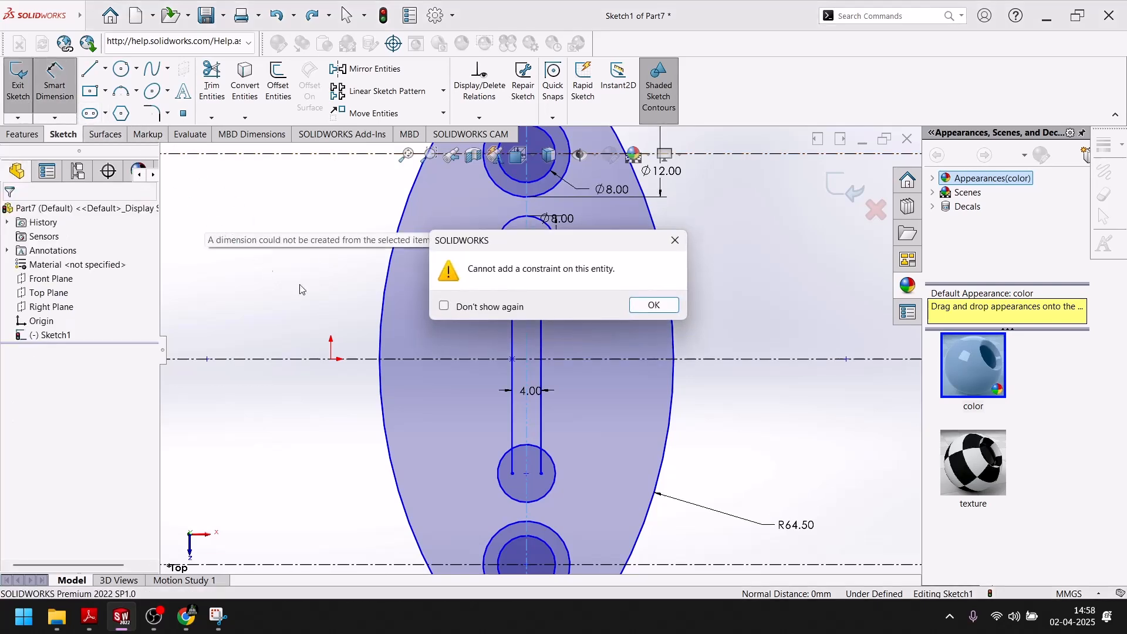
pyautogui.click(675, 240)
# Step: Retry the slot length dimension, starting from the lower end circle's center, and leave the command
pyautogui.click(524, 468)
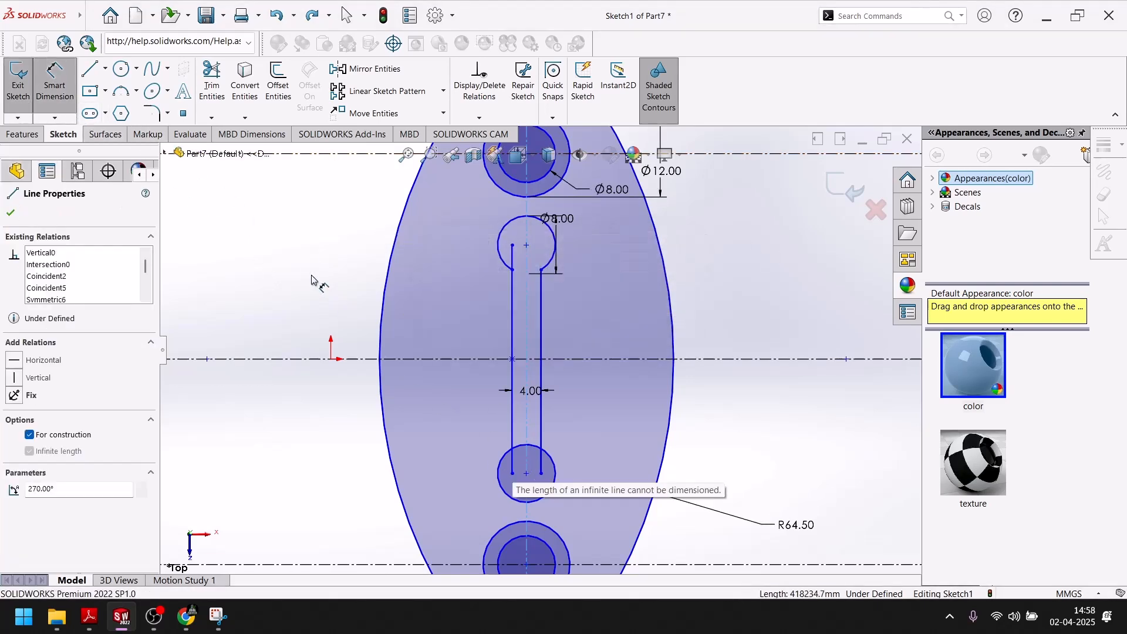
pyautogui.press('Escape')
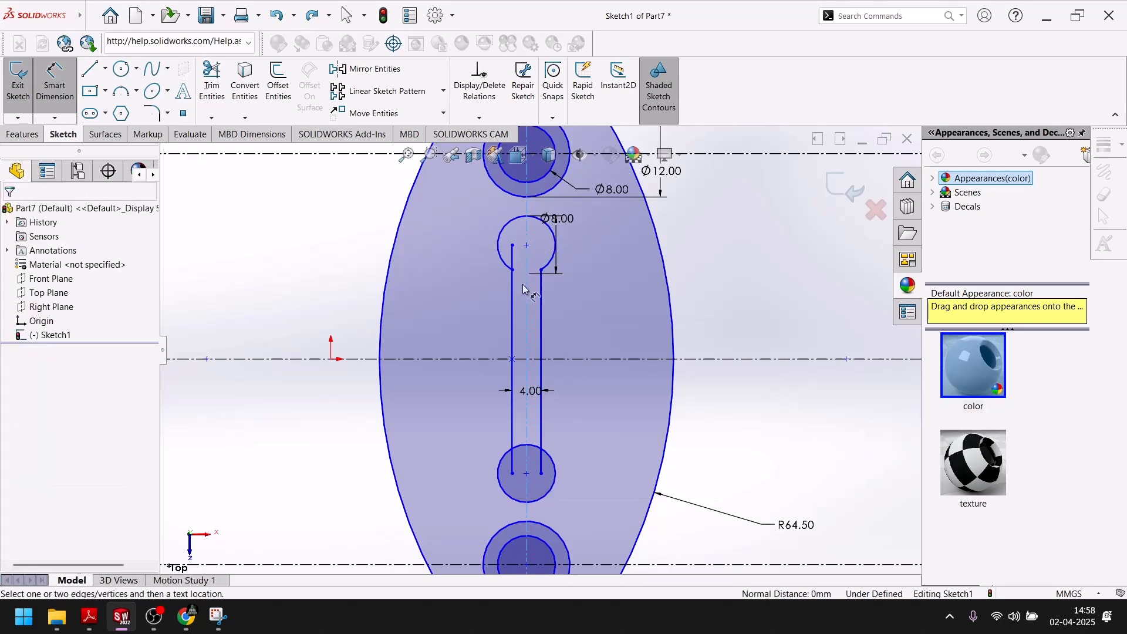
pyautogui.click(527, 476)
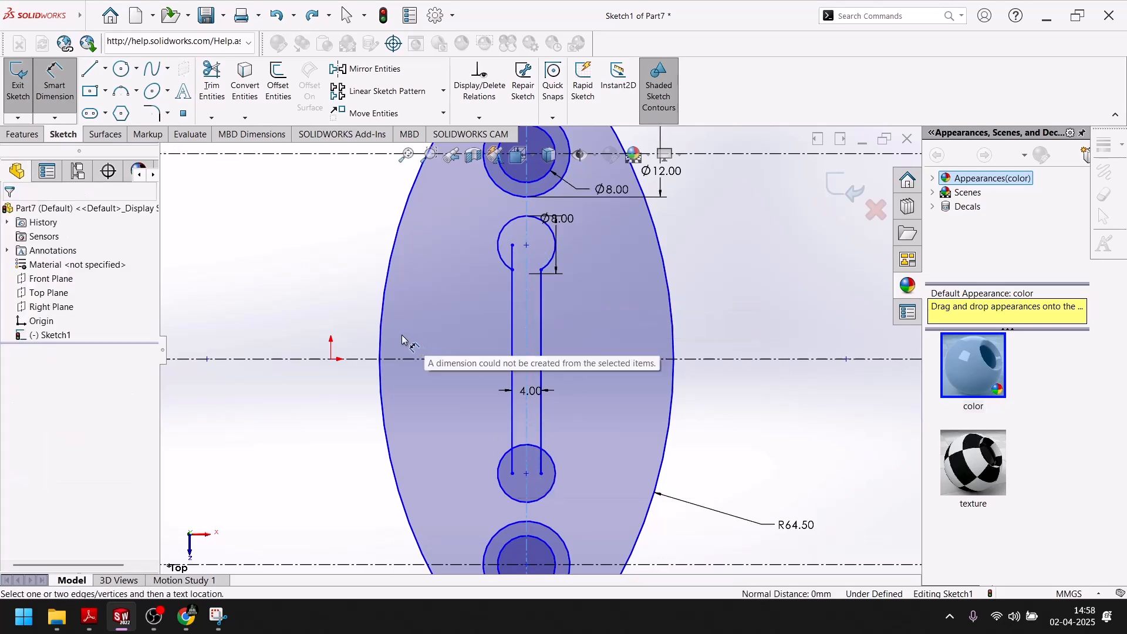
pyautogui.click(299, 279)
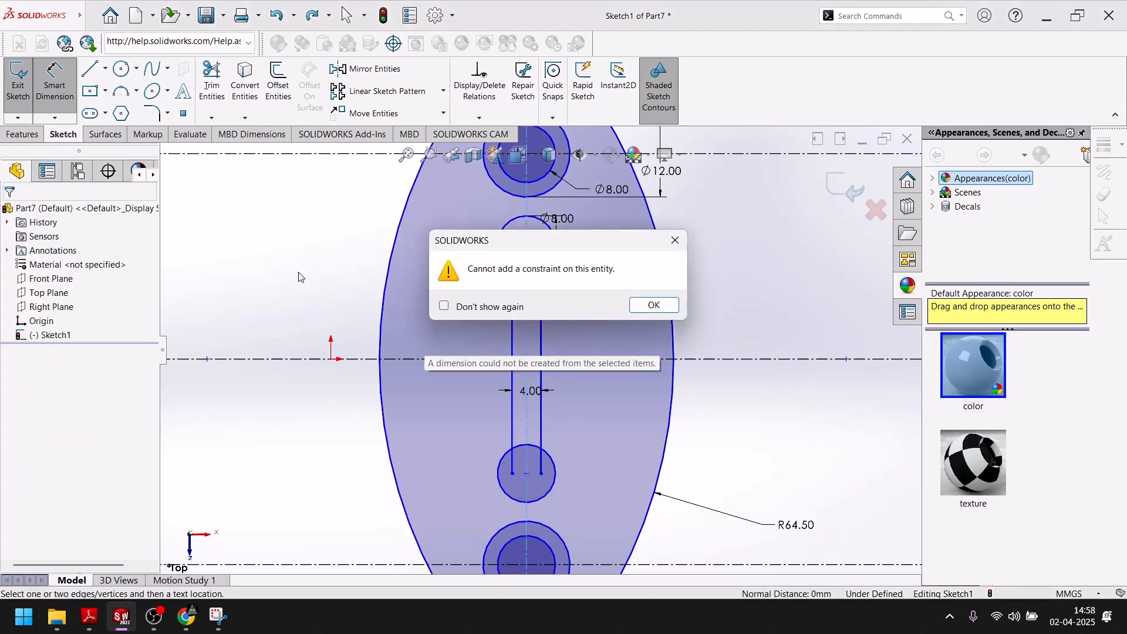
pyautogui.click(675, 240)
pyautogui.press('Escape')
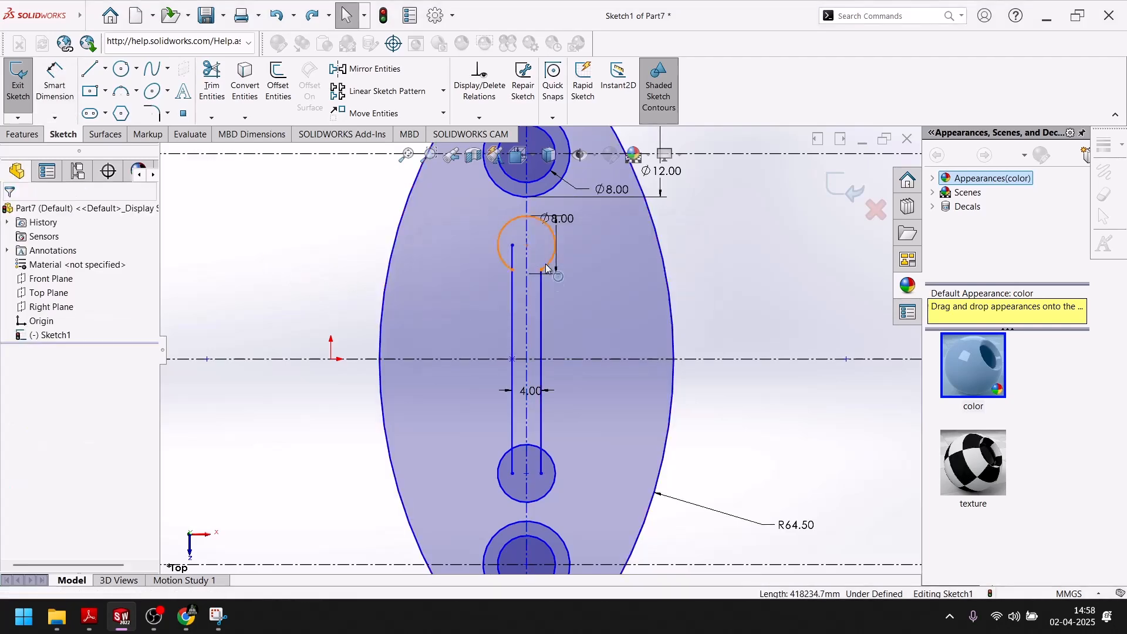
# Step: Dimension the vertical distance between the slot's upper end arc and lower end circle, placing the dimension beside the plate
pyautogui.scroll(-3, 534, 253)
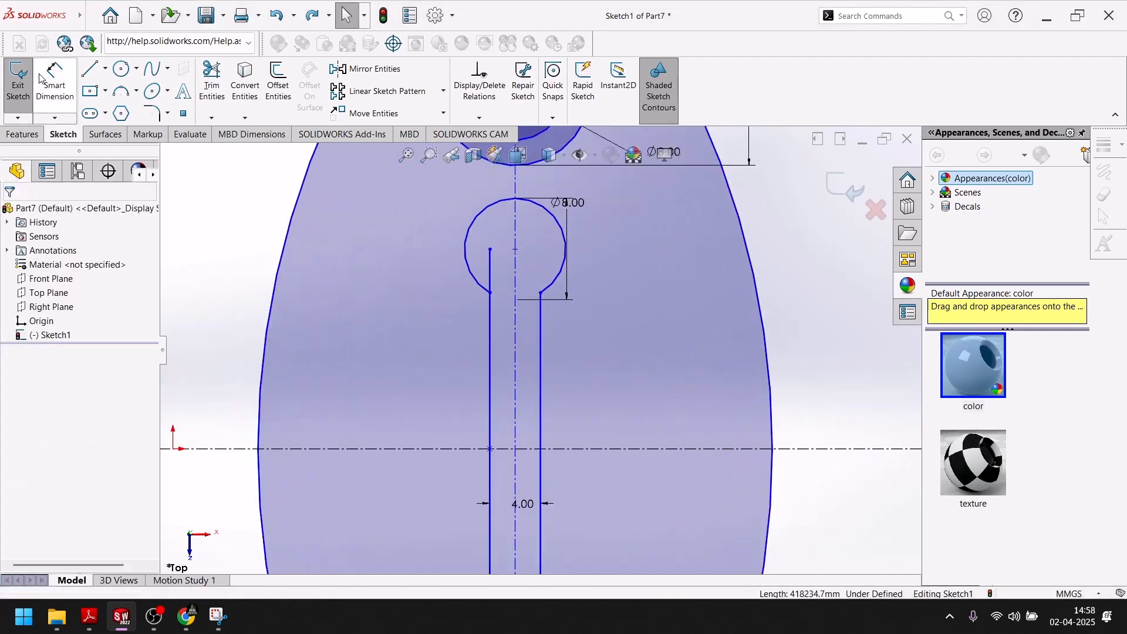
pyautogui.click(56, 87)
pyautogui.click(516, 250)
pyautogui.press('Escape')
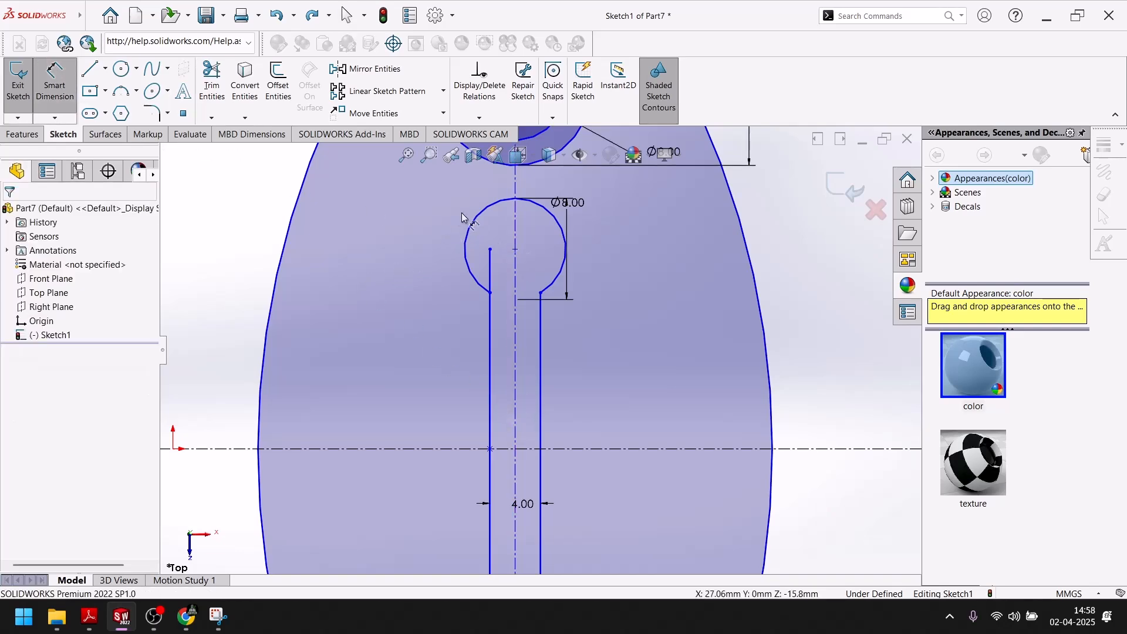
pyautogui.click(488, 208)
pyautogui.scroll(3, 540, 352)
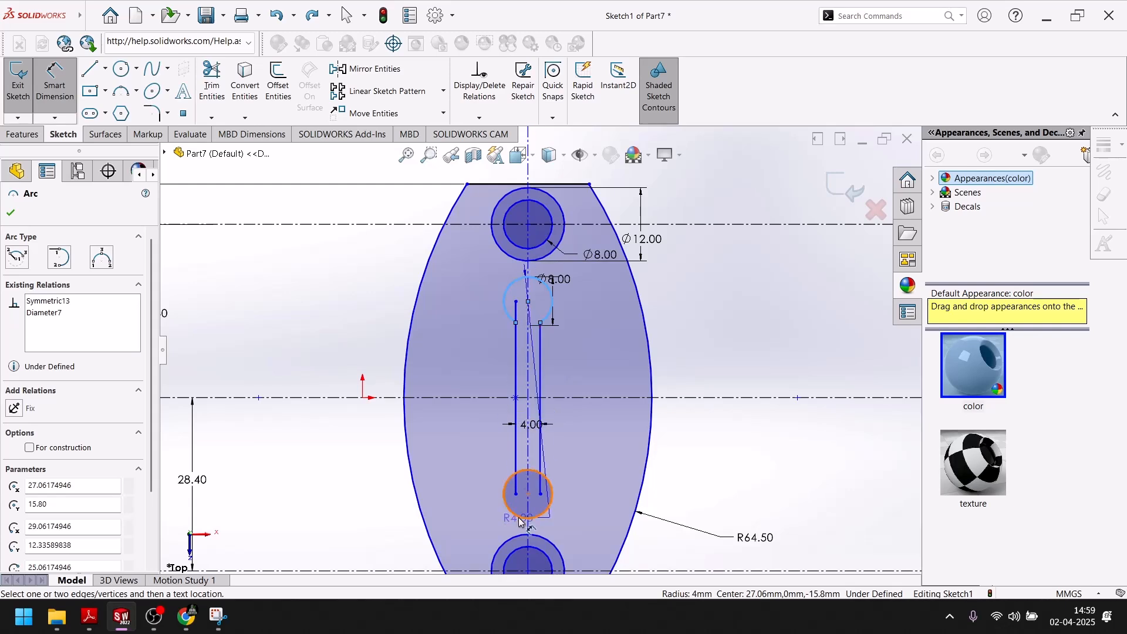
pyautogui.click(520, 516)
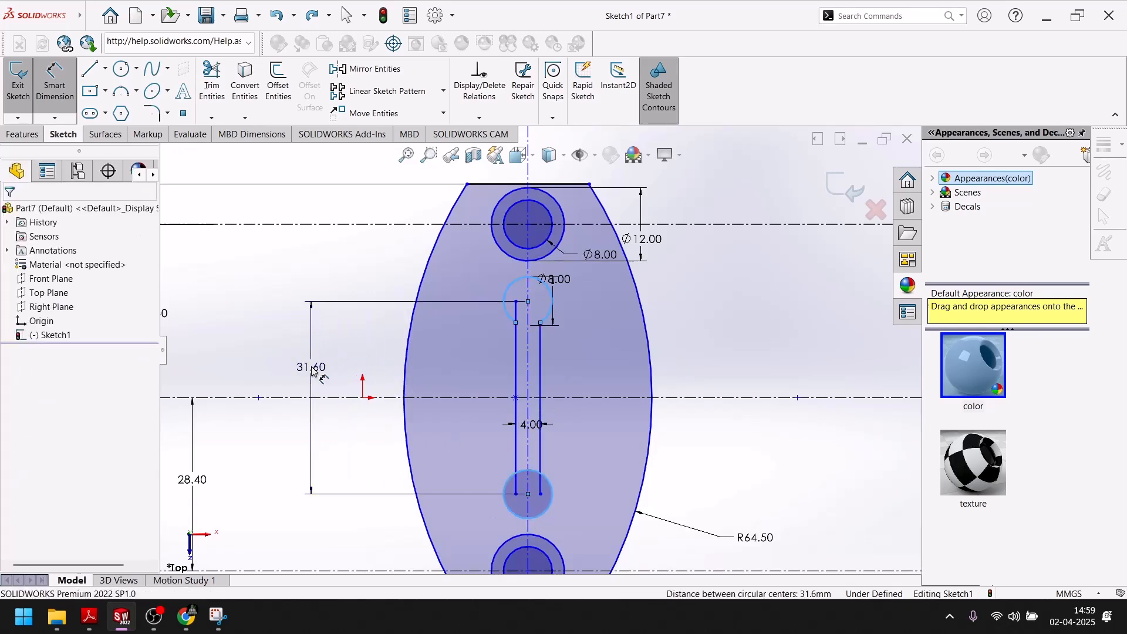
pyautogui.click(311, 406)
pyautogui.click(234, 342)
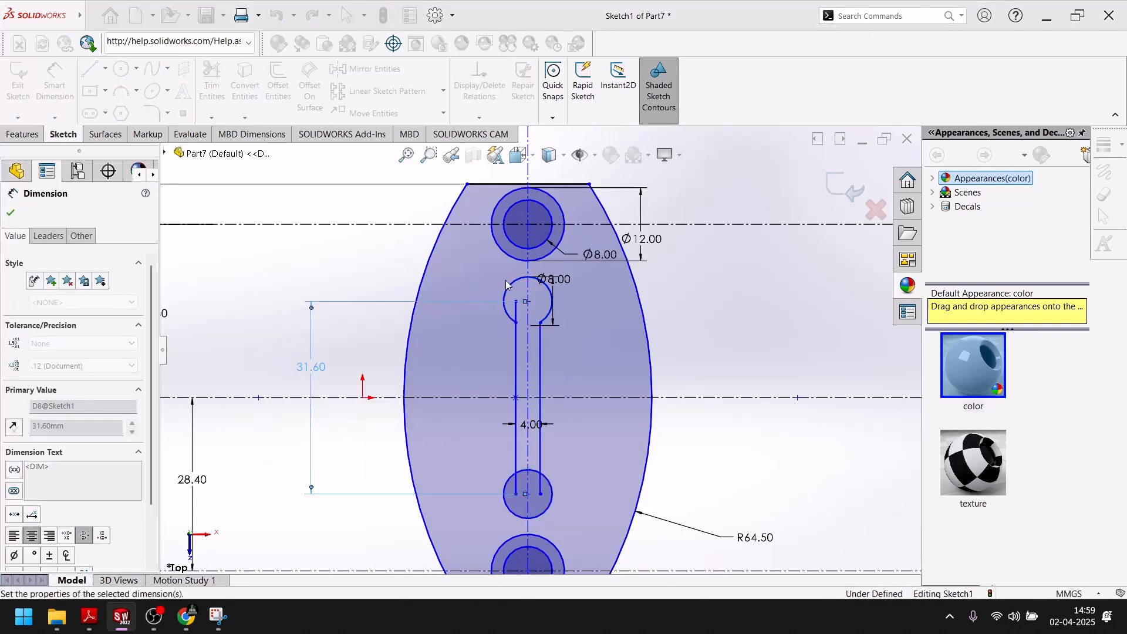
# Step: Try to trim the left slot line's segment inside the upper end circle and undo the trim
pyautogui.click(211, 82)
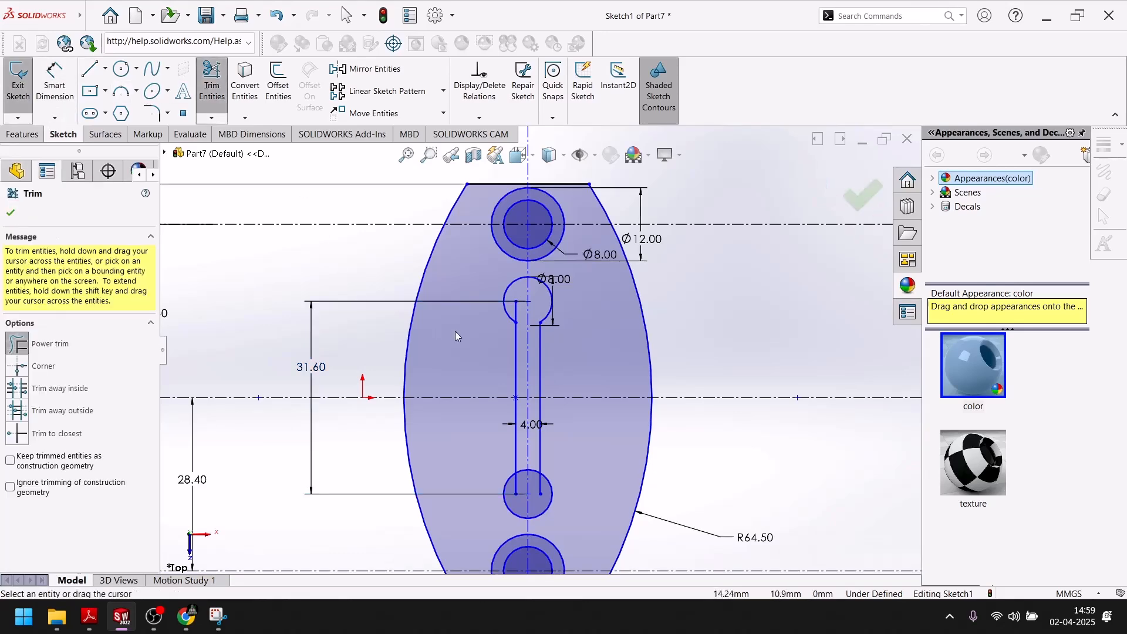
pyautogui.scroll(3, 563, 300)
pyautogui.scroll(5, 606, 285)
pyautogui.moveTo(574, 297); pyautogui.dragTo(516, 308)
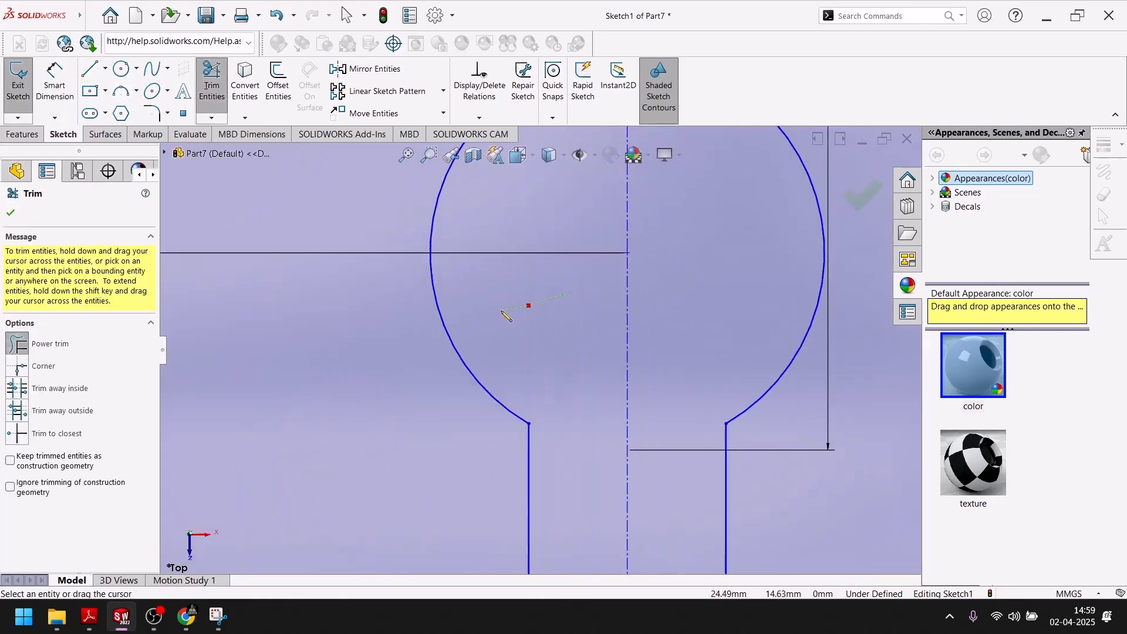
pyautogui.scroll(-5, 556, 384)
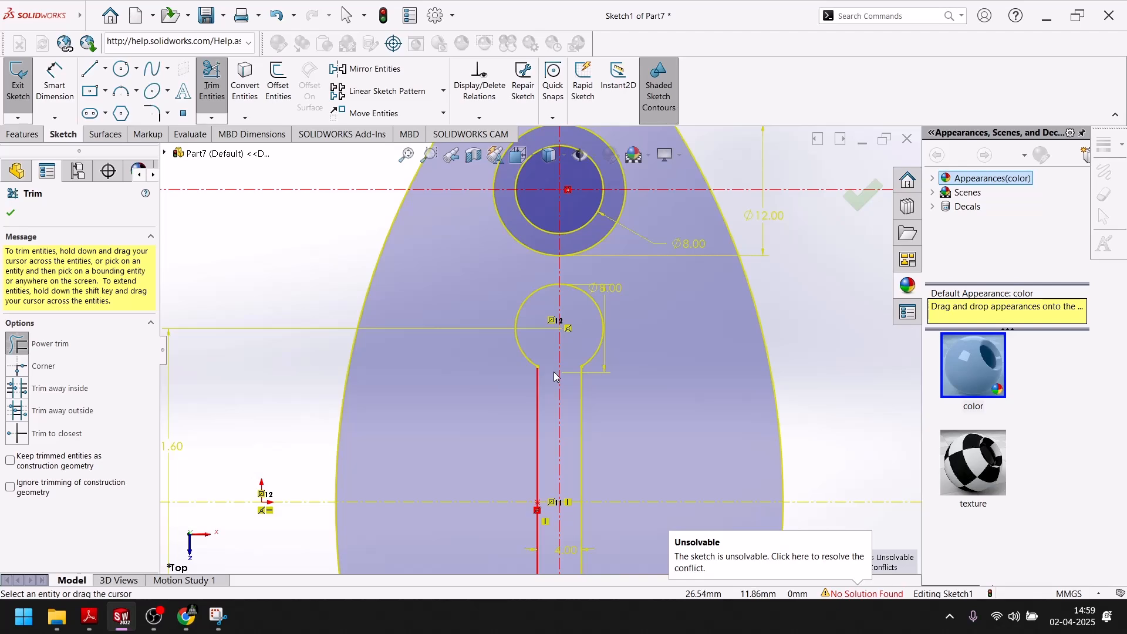
pyautogui.hotkey('ctrl', 'z')
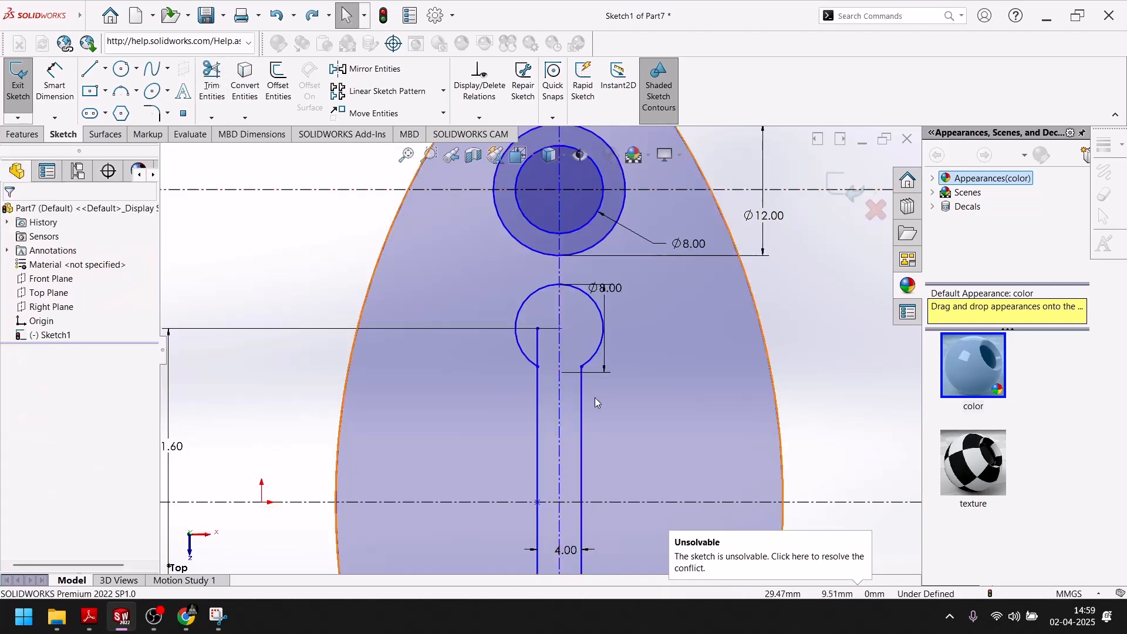
# Step: Examine both ends of the slot, the upper end circle's diameter dimension and the left line's leftover segment
pyautogui.scroll(3, 592, 397)
pyautogui.scroll(2, 526, 334)
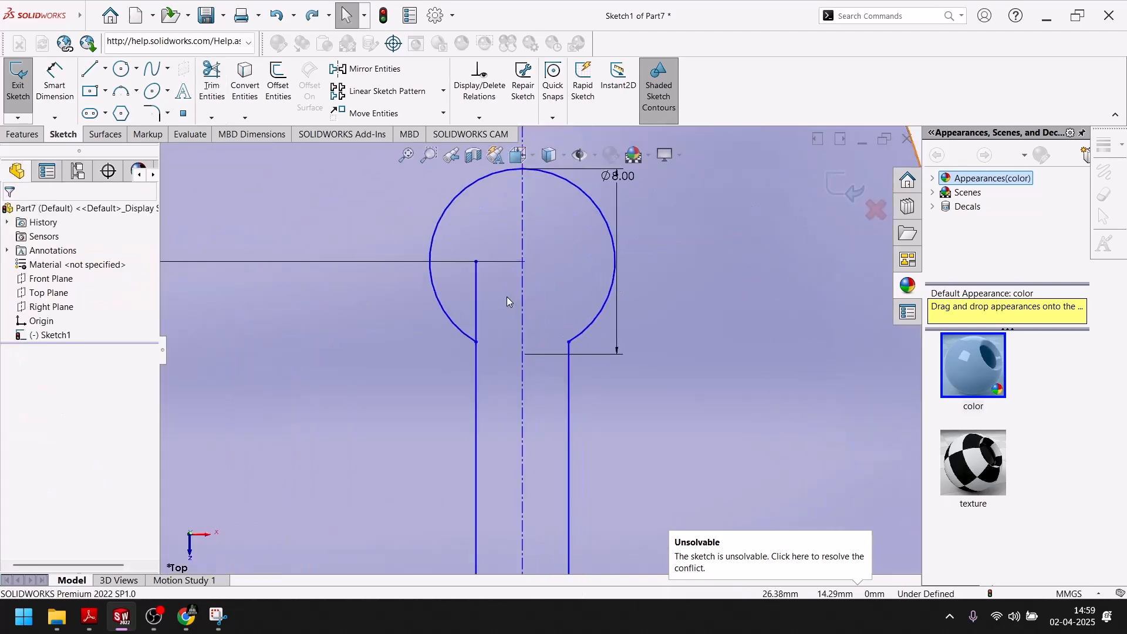
pyautogui.scroll(-2, 508, 302)
pyautogui.scroll(2, 597, 256)
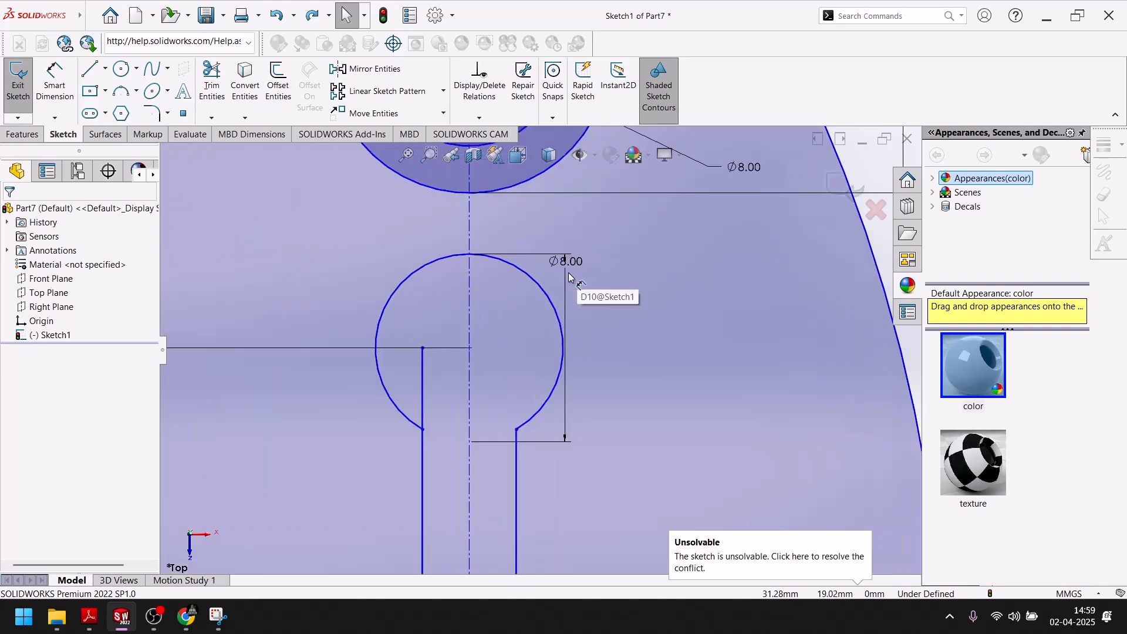
pyautogui.click(567, 267)
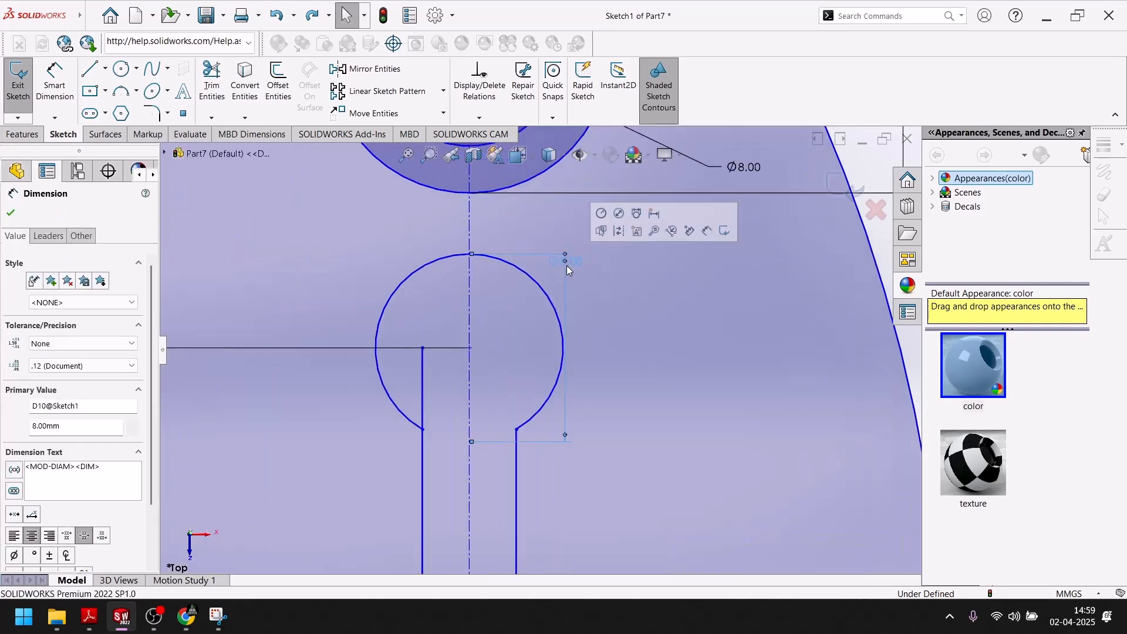
pyautogui.scroll(-4, 587, 377)
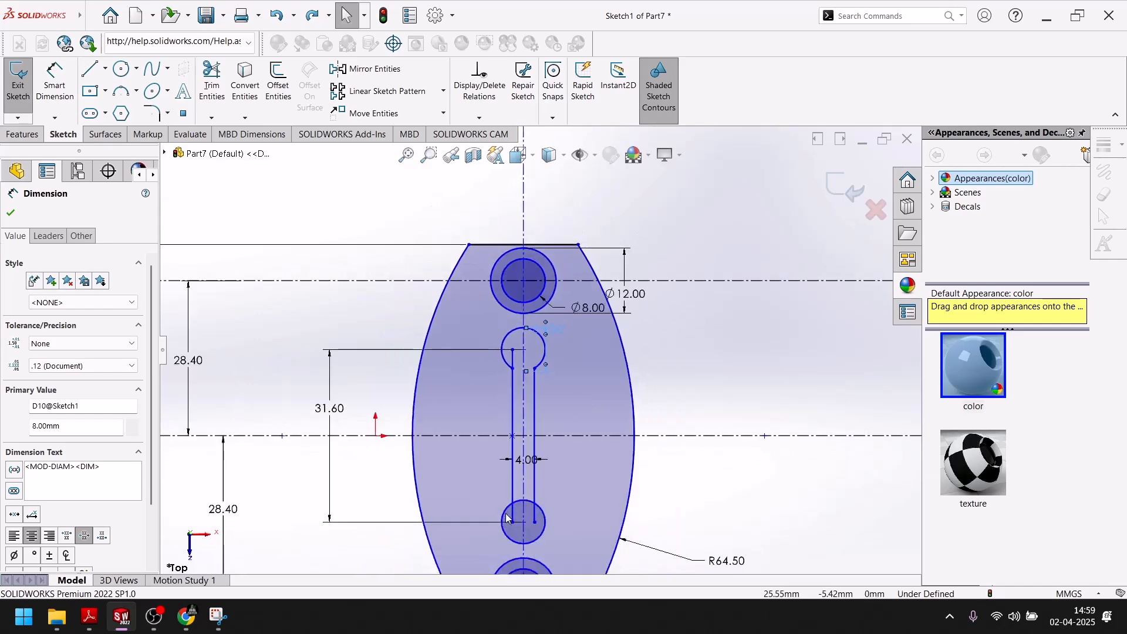
pyautogui.scroll(3, 516, 444)
pyautogui.scroll(-4, 520, 446)
pyautogui.scroll(2, 525, 450)
pyautogui.scroll(-2, 537, 352)
pyautogui.scroll(-3, 529, 273)
pyautogui.scroll(2, 545, 332)
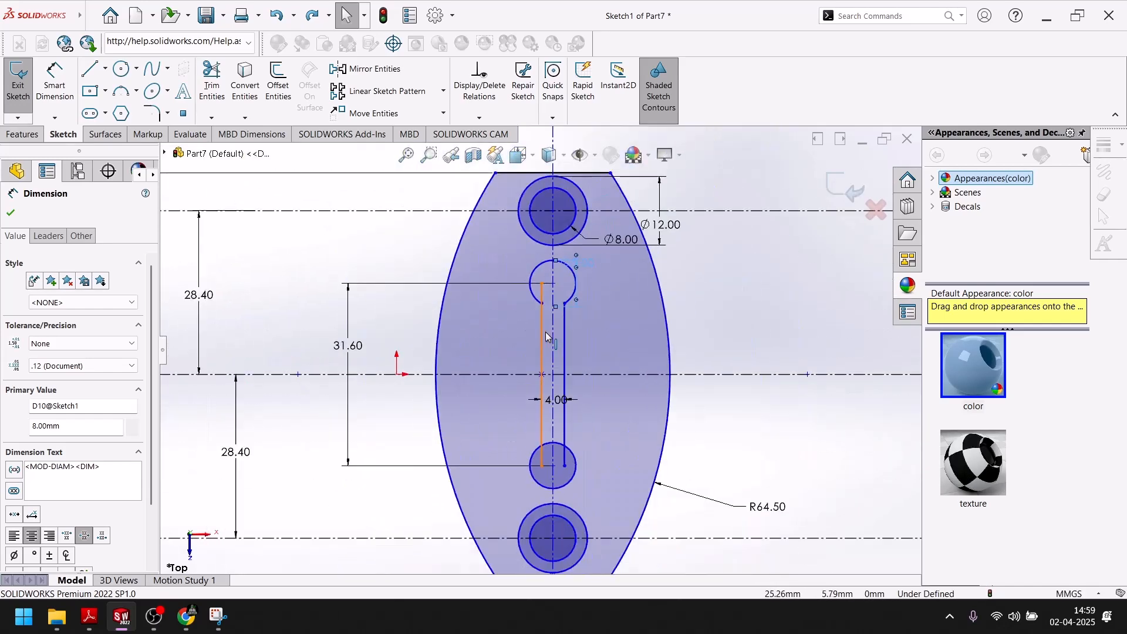
pyautogui.scroll(-5, 547, 333)
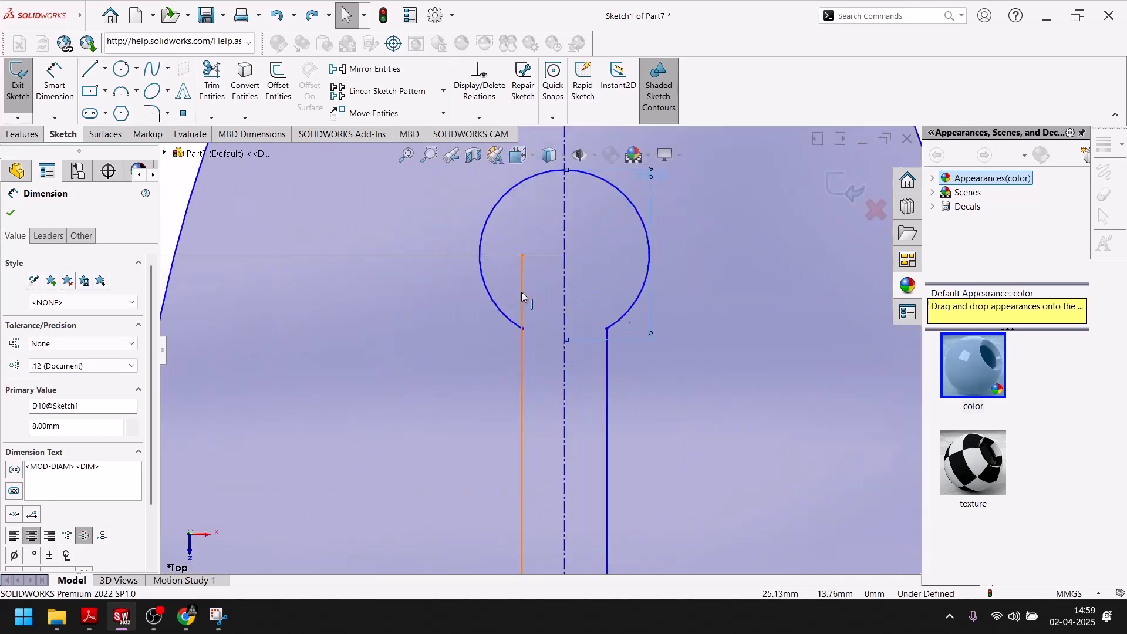
pyautogui.moveTo(526, 307); pyautogui.dragTo(468, 298)
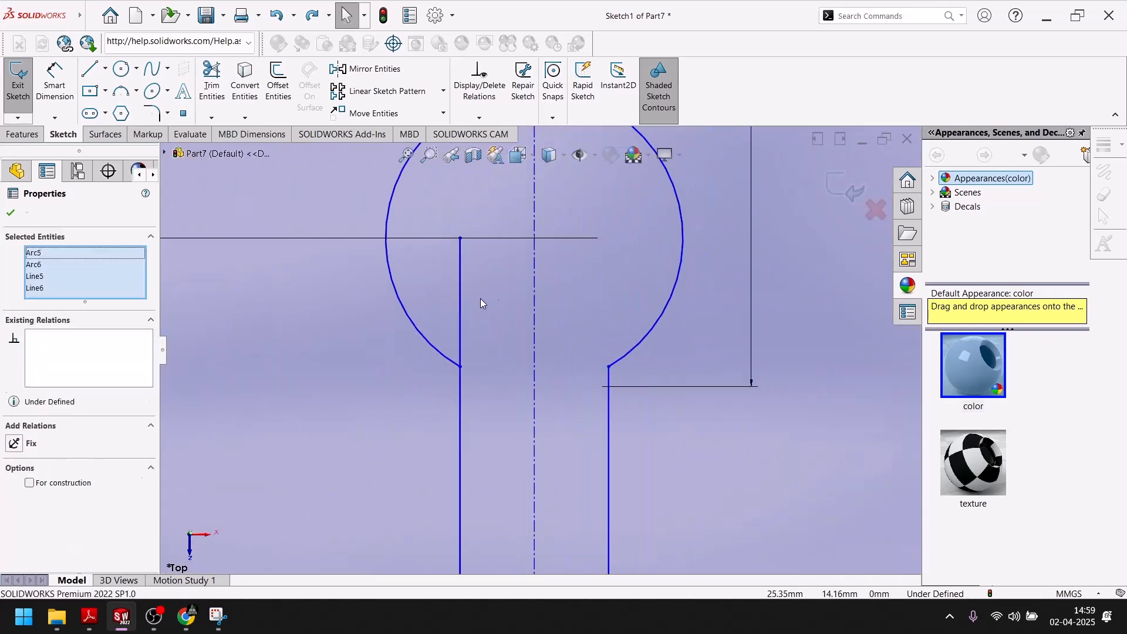
pyautogui.scroll(6, 541, 382)
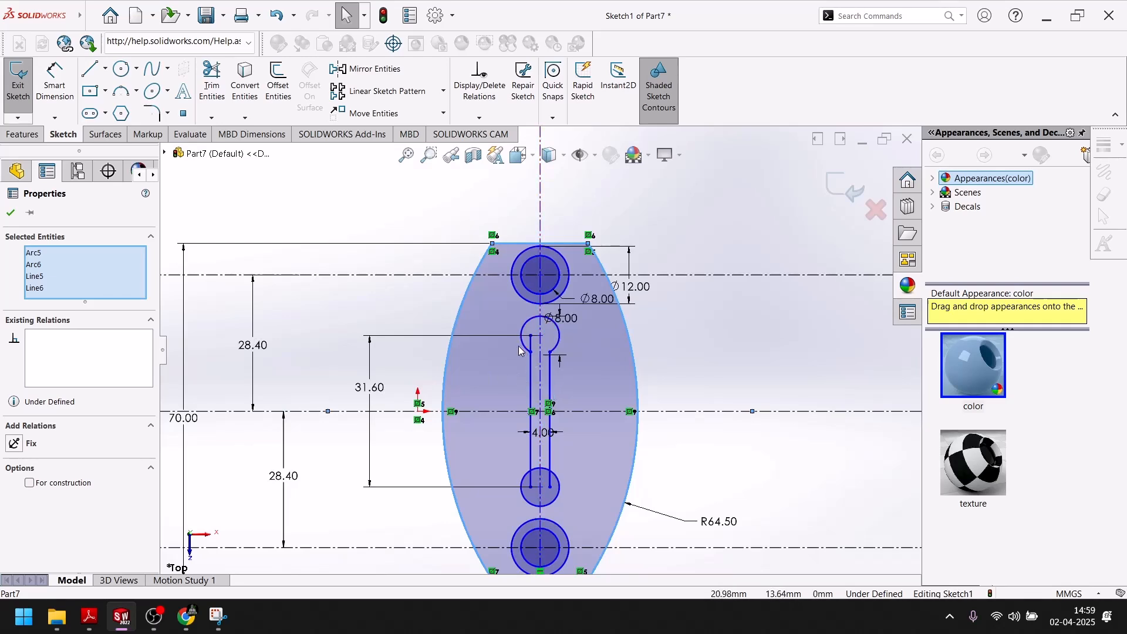
pyautogui.press('Escape')
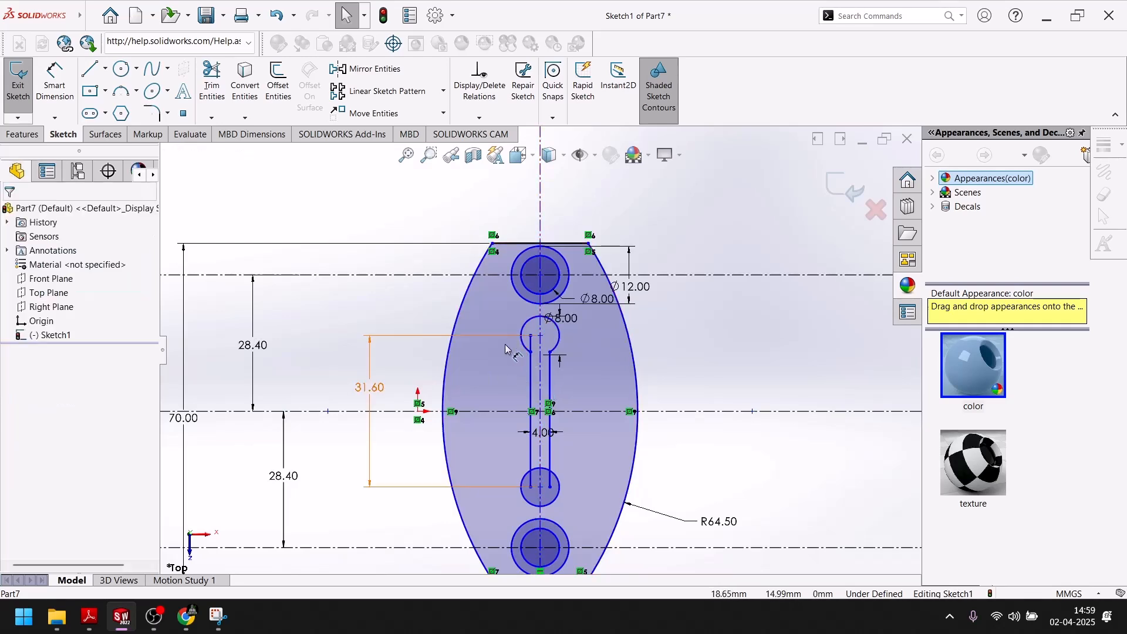
# Step: Trim away the left slot line's segment inside the upper end circle
pyautogui.scroll(-5, 561, 337)
pyautogui.scroll(-3, 487, 331)
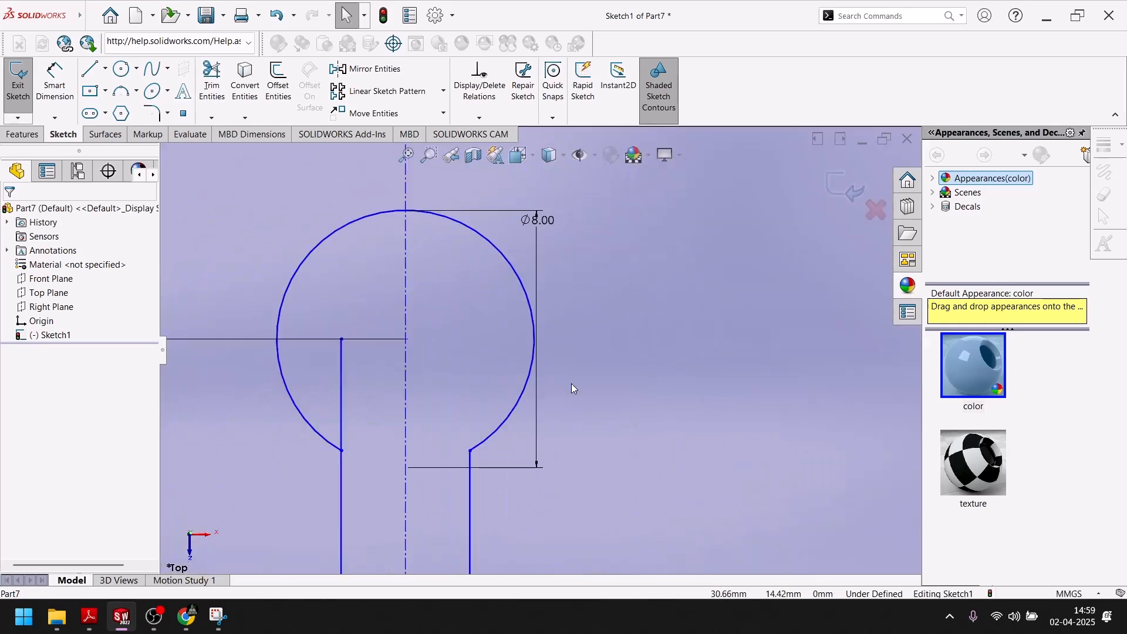
pyautogui.click(340, 356)
pyautogui.click(350, 340)
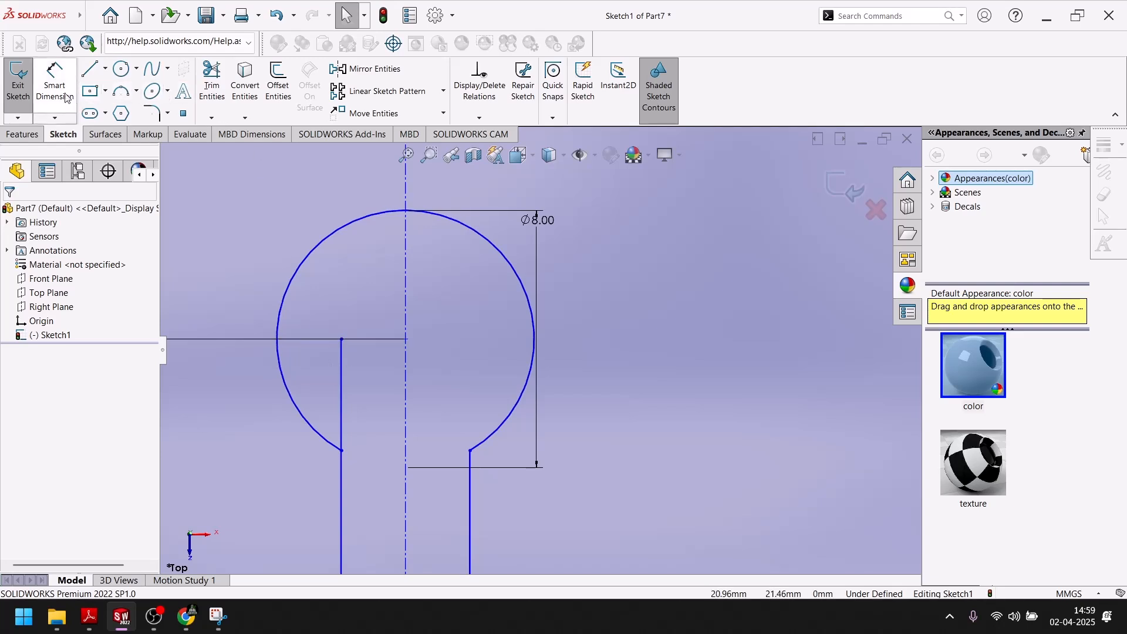
pyautogui.click(212, 89)
pyautogui.click(342, 370)
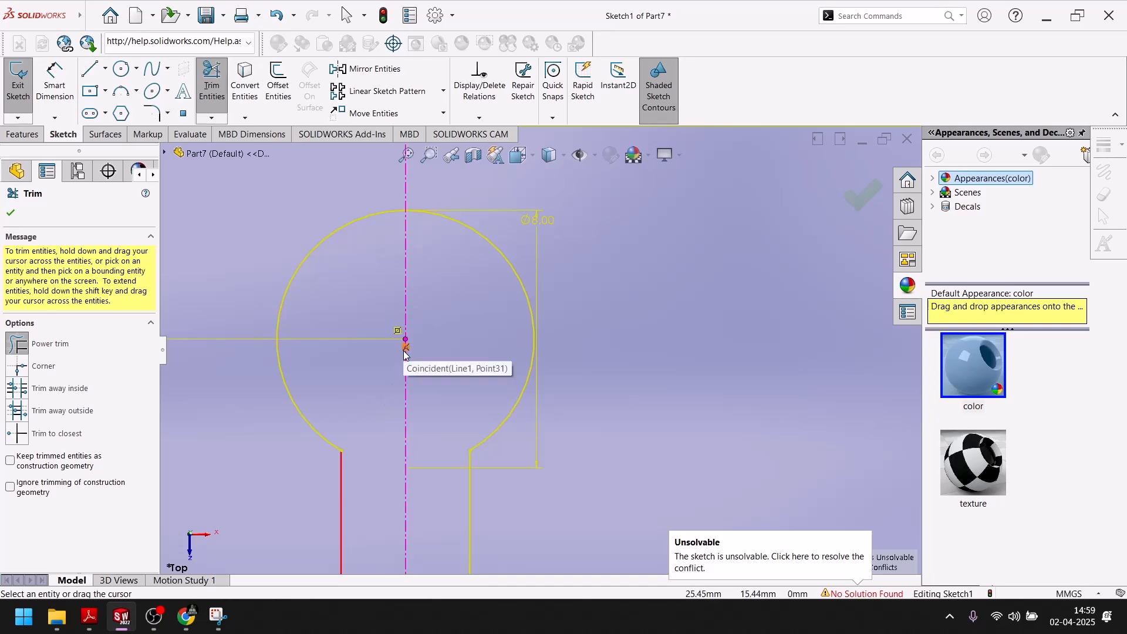
# Step: Delete the conflicting horizontal relation between the left slot line's lower endpoint and the lower end circle's center
pyautogui.scroll(5, 404, 352)
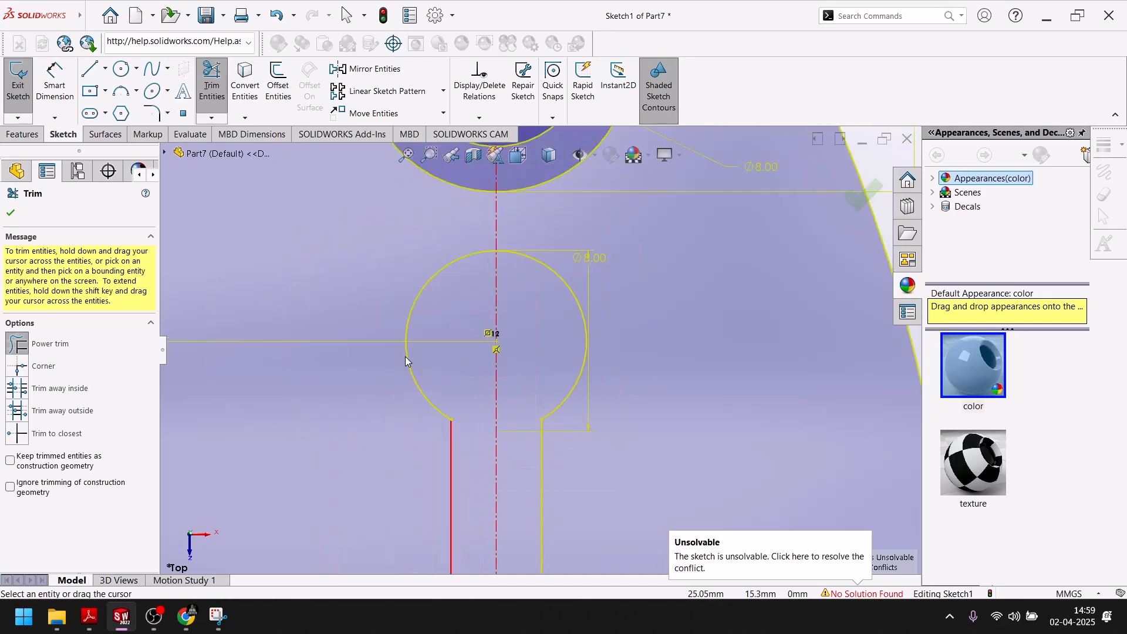
pyautogui.scroll(4, 411, 358)
pyautogui.scroll(-6, 516, 515)
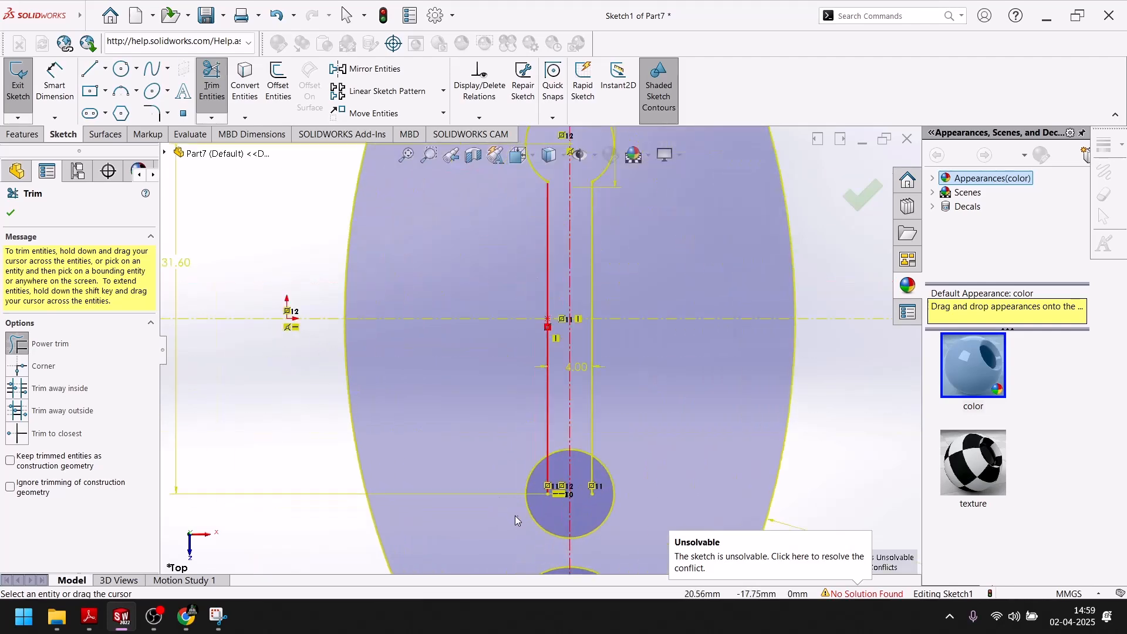
pyautogui.scroll(-5, 584, 511)
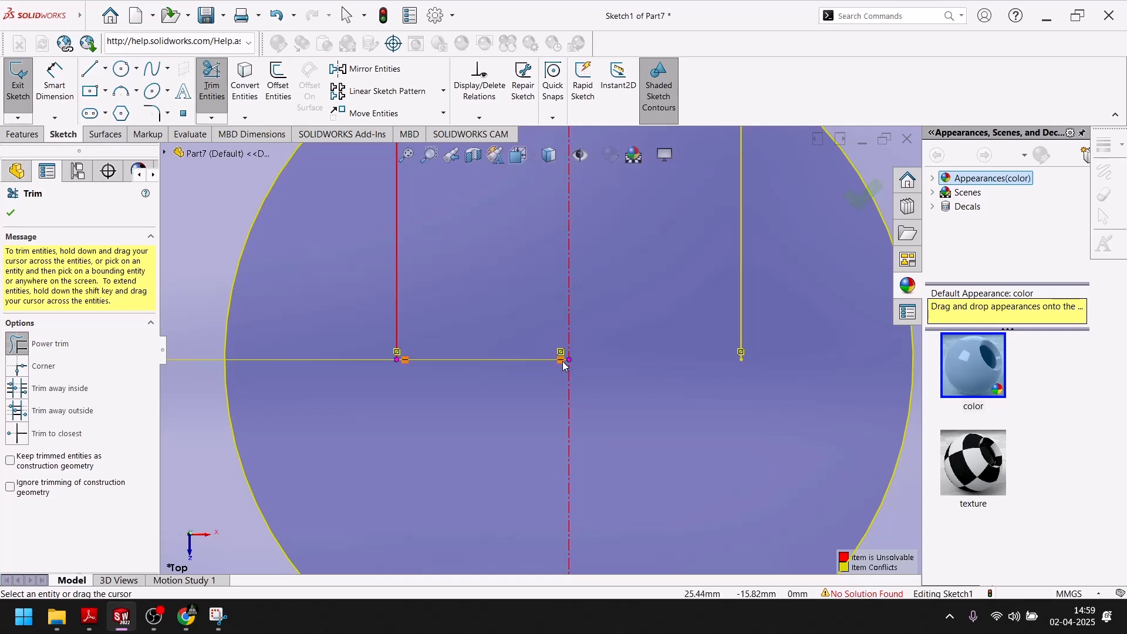
pyautogui.click(9, 210)
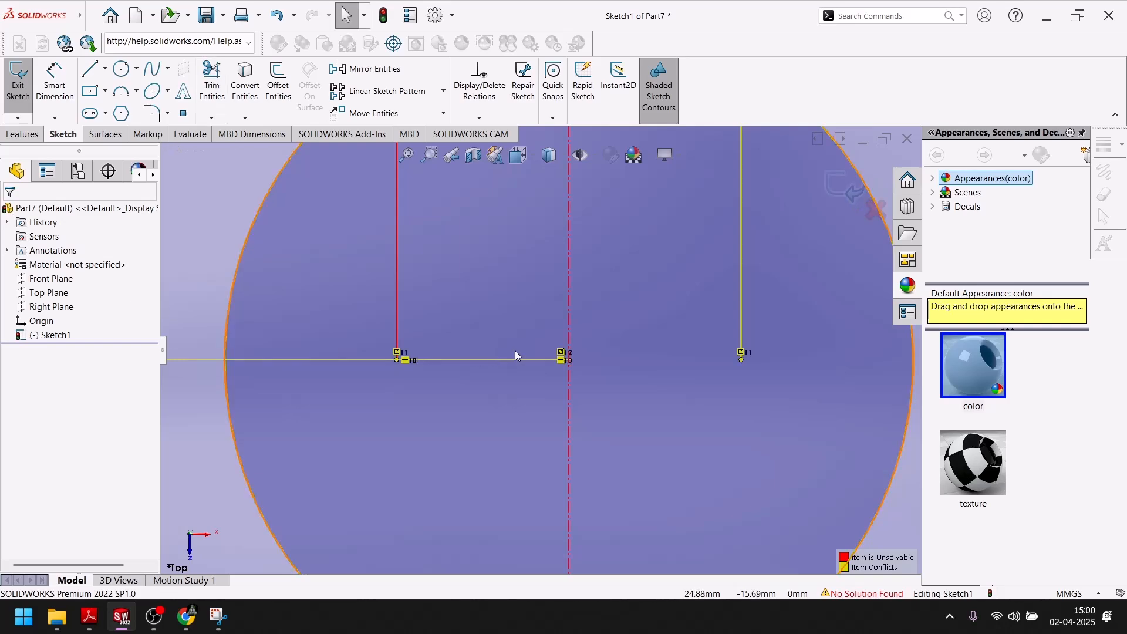
pyautogui.press('Delete')
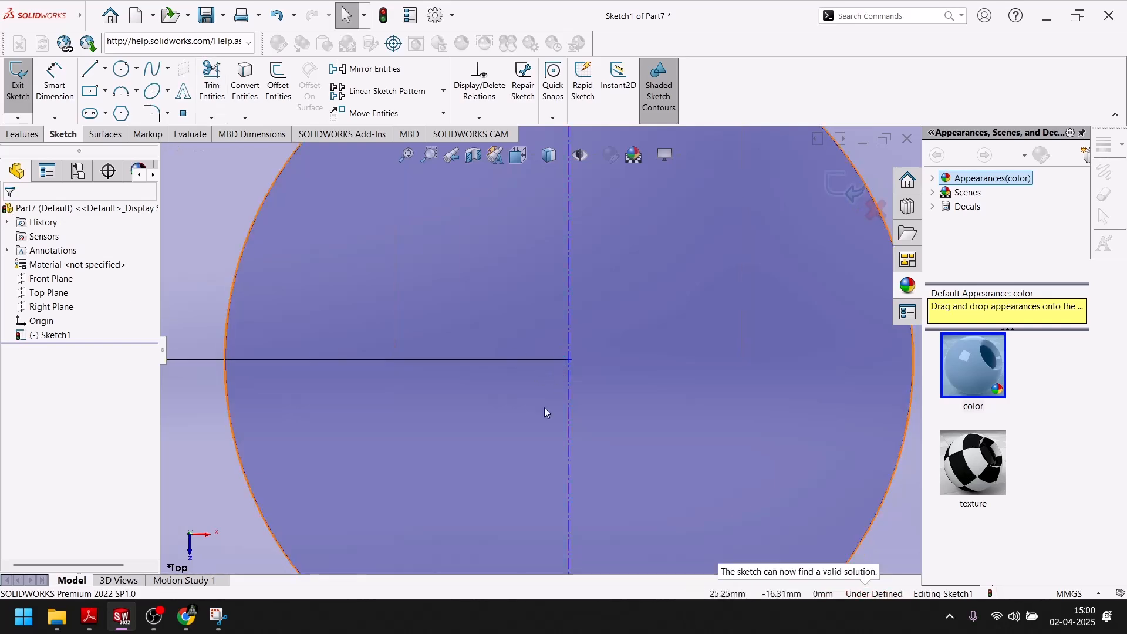
# Step: Trim away the lower end circle's arc between the two slot lines and finish trimming
pyautogui.scroll(15, 520, 458)
pyautogui.scroll(-1, 568, 259)
pyautogui.scroll(-5, 535, 291)
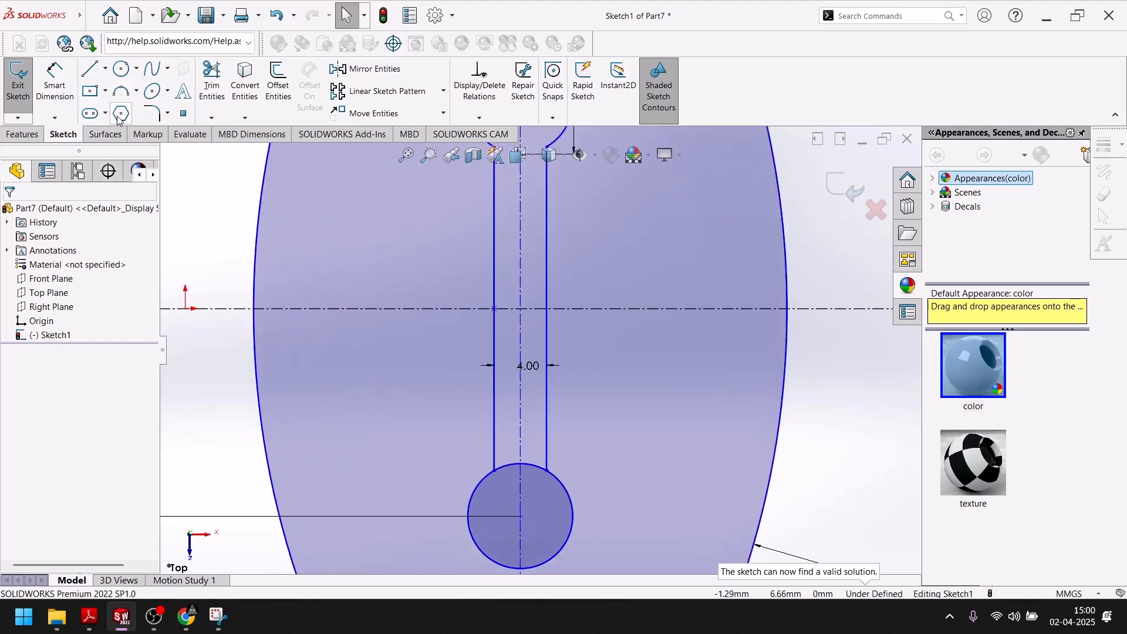
pyautogui.click(212, 82)
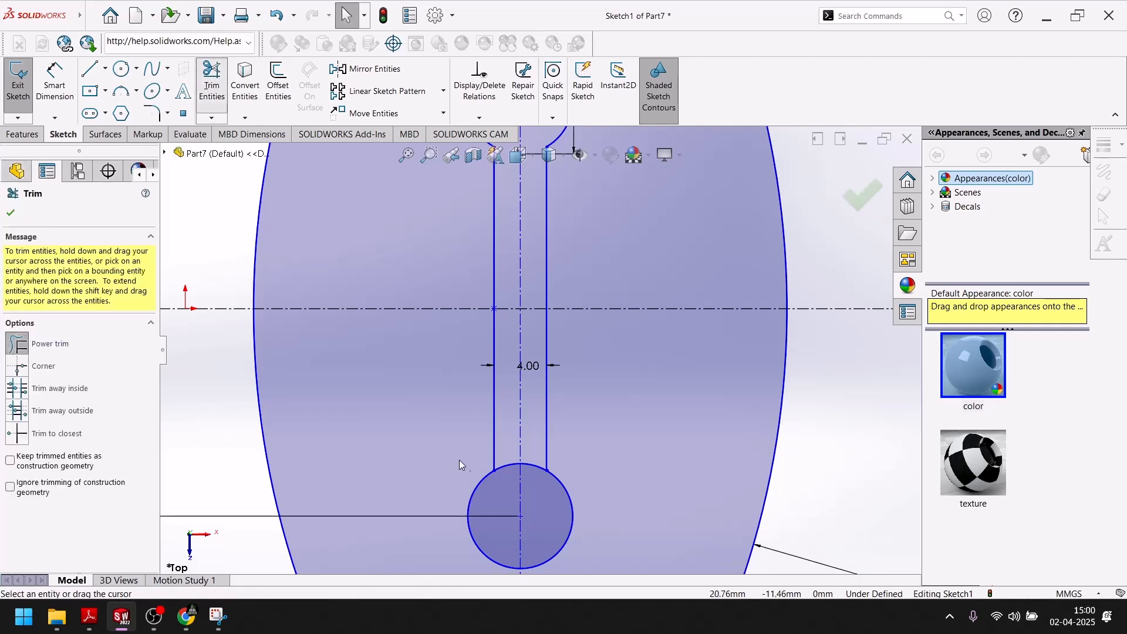
pyautogui.scroll(-4, 511, 518)
pyautogui.moveTo(502, 388); pyautogui.dragTo(509, 430)
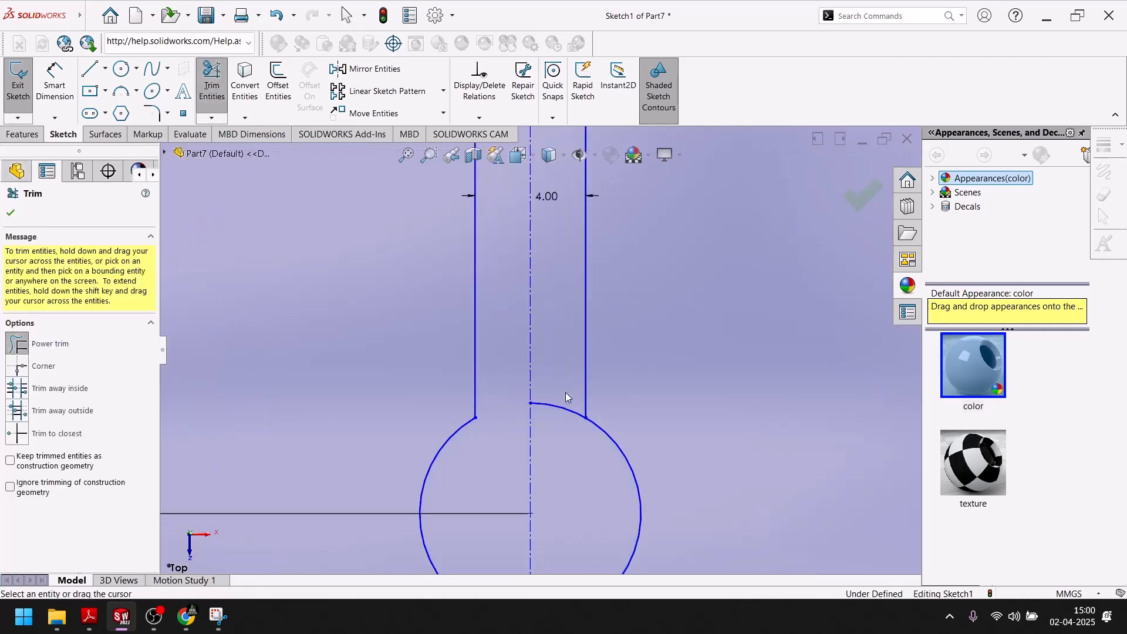
pyautogui.moveTo(567, 394); pyautogui.dragTo(566, 425)
pyautogui.scroll(5, 566, 425)
pyautogui.scroll(-2, 546, 237)
pyautogui.scroll(-2, 546, 236)
pyautogui.scroll(3, 550, 408)
pyautogui.scroll(-3, 565, 302)
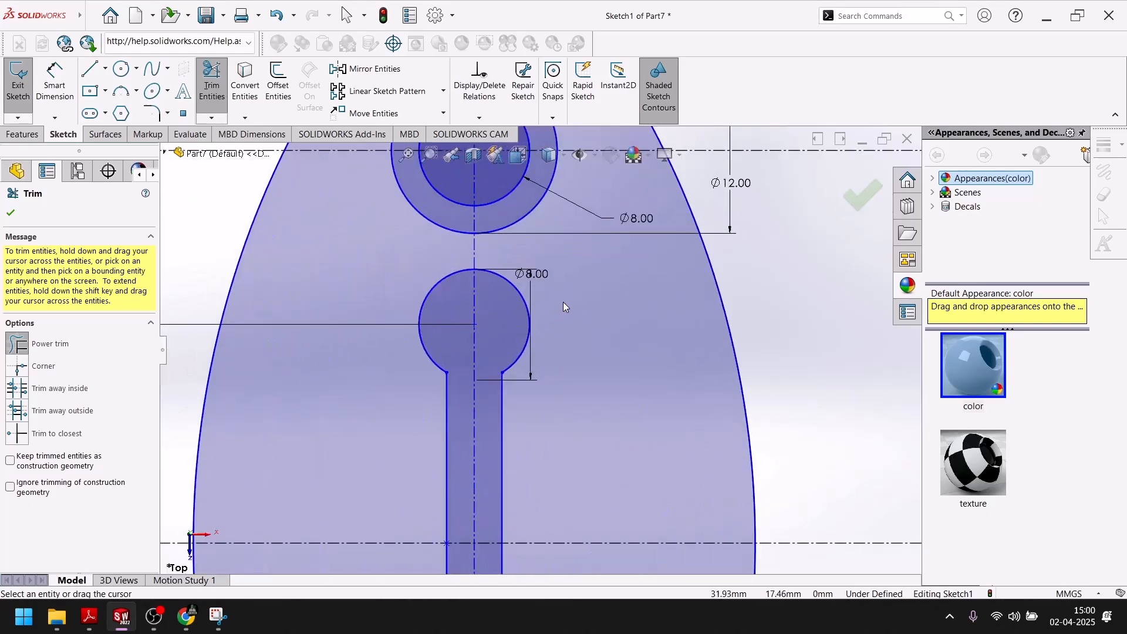
pyautogui.scroll(4, 561, 302)
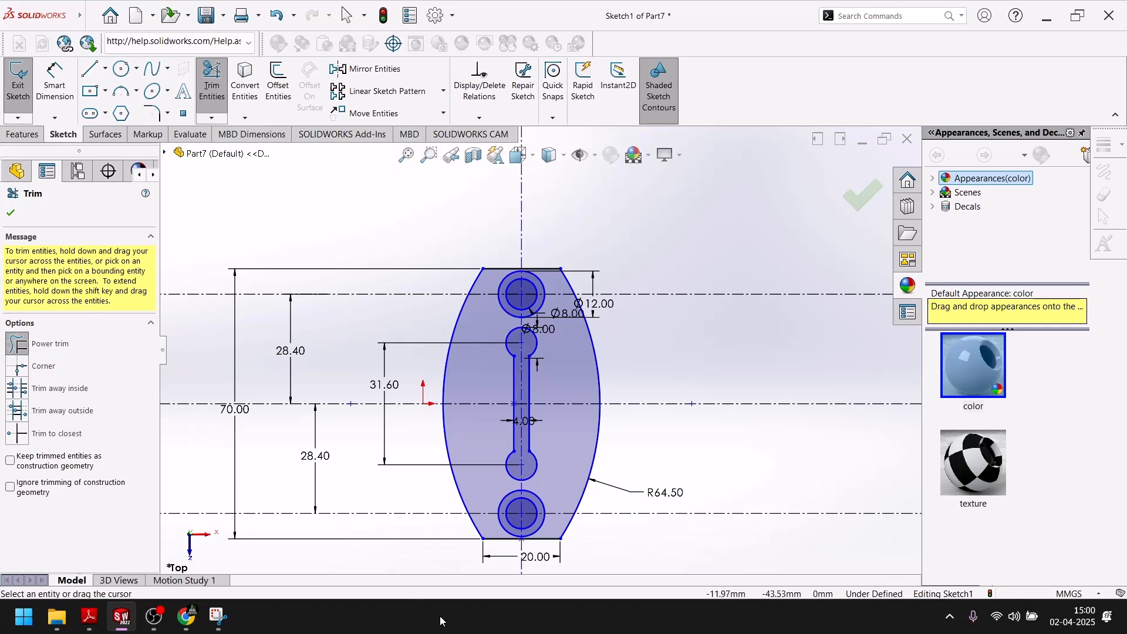
pyautogui.scroll(-1, 525, 502)
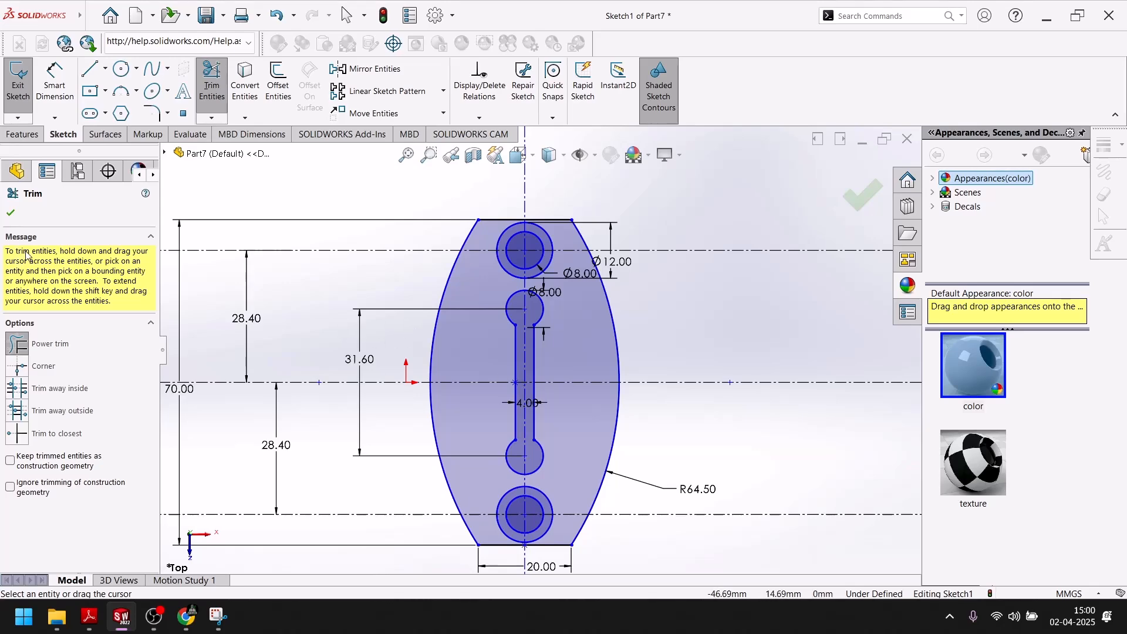
pyautogui.click(9, 214)
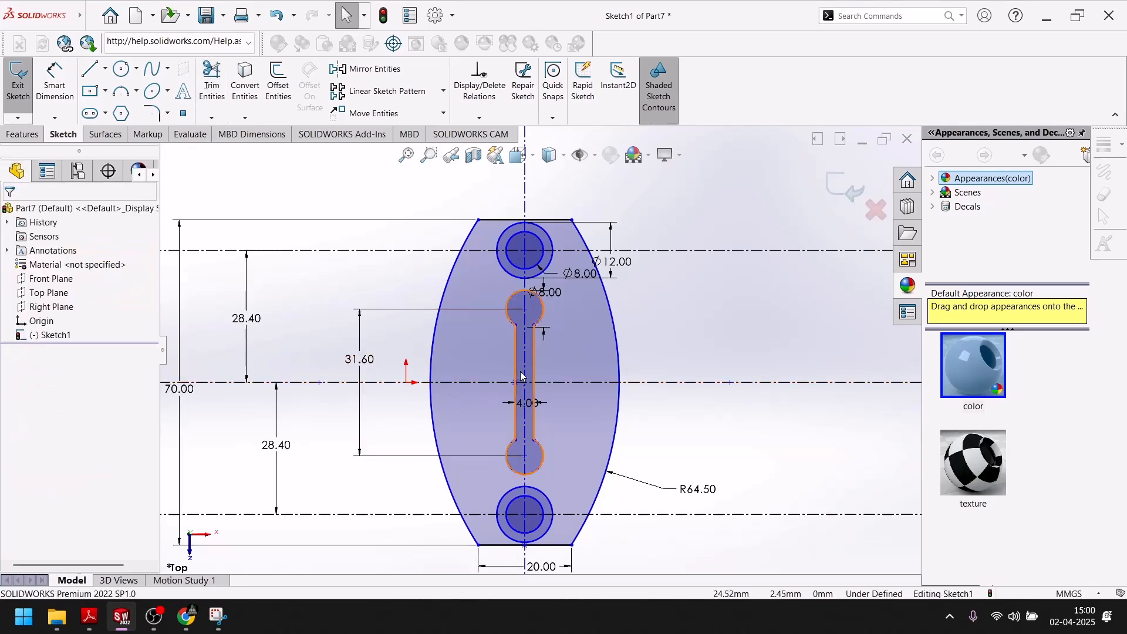
# Step: Make the center point of the sketch's construction lines coincident with the origin
pyautogui.scroll(-5, 526, 387)
pyautogui.click(530, 393)
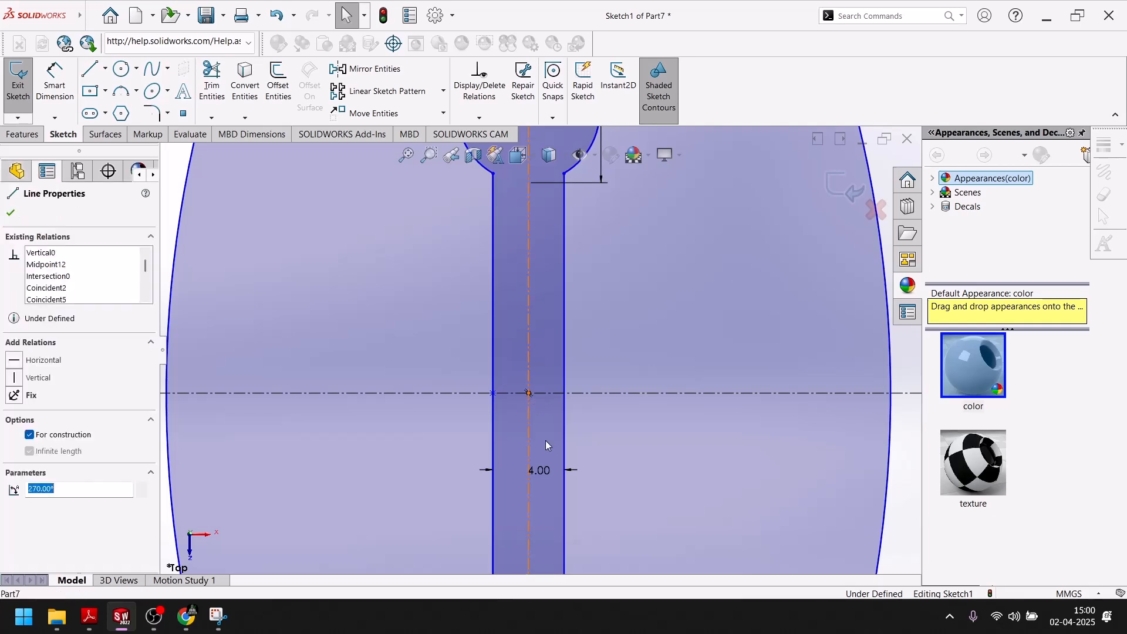
pyautogui.scroll(3, 537, 381)
pyautogui.scroll(1, 541, 352)
pyautogui.click(322, 371)
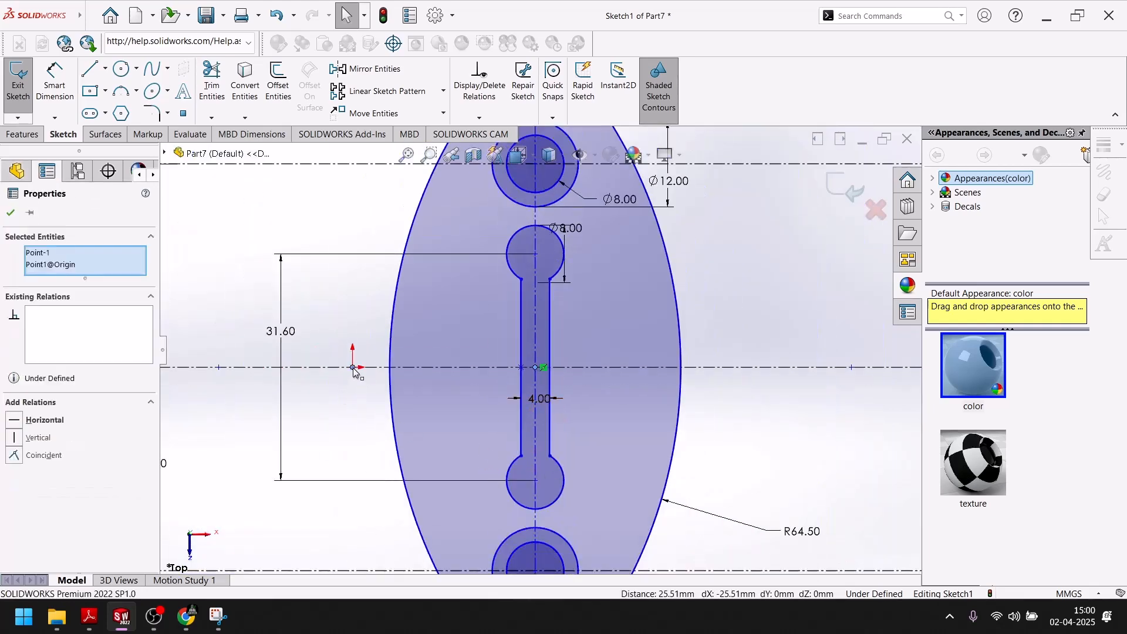
pyautogui.click(423, 316)
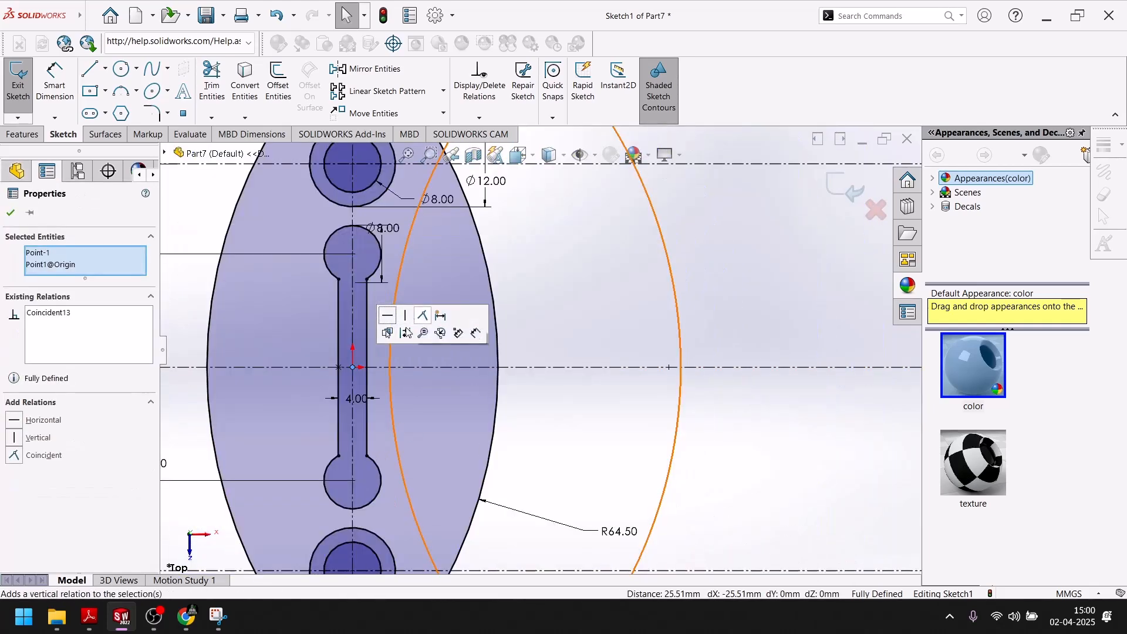
pyautogui.click(11, 213)
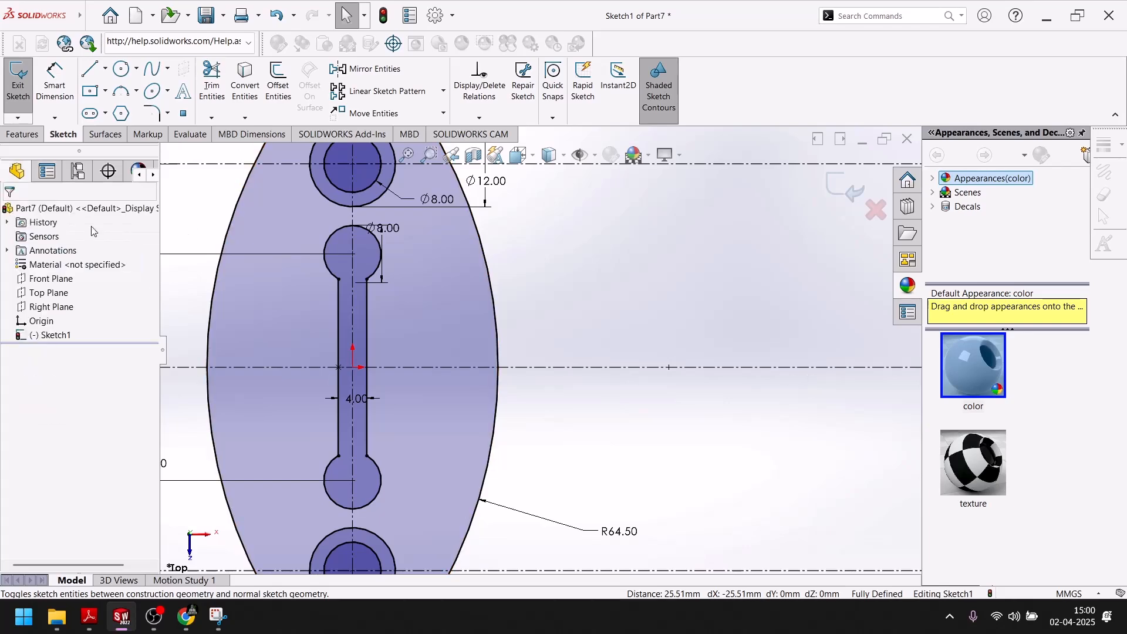
# Step: Exit the finished plate sketch and start an extruded boss from it
pyautogui.scroll(3, 597, 306)
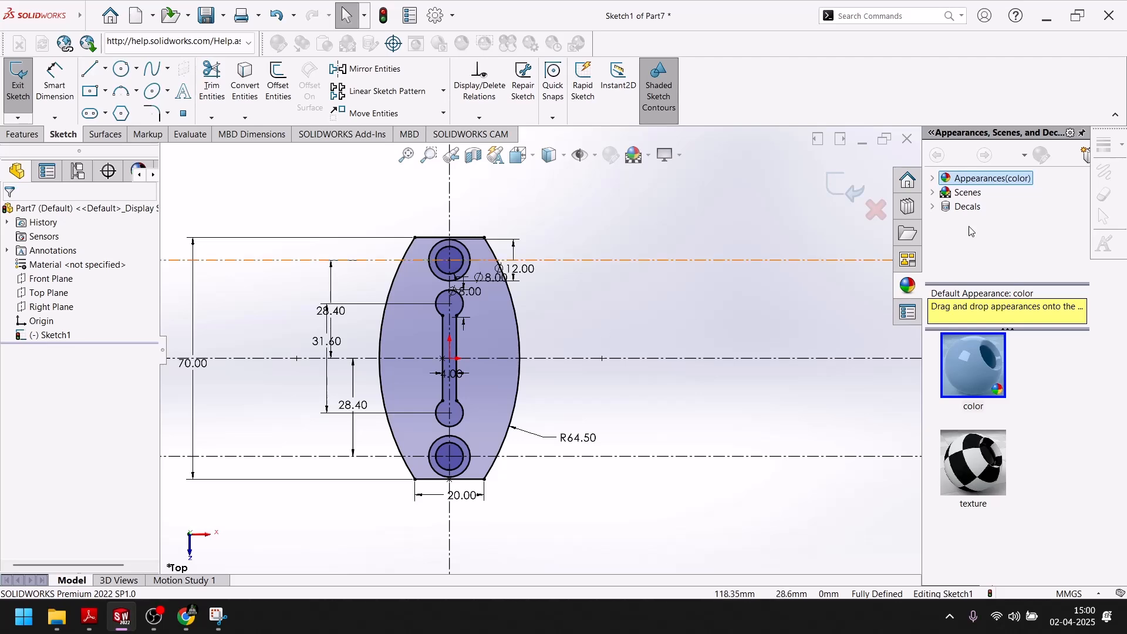
pyautogui.click(845, 189)
pyautogui.click(21, 134)
pyautogui.click(24, 82)
# Step: Switch to the PDF in Adobe Reader and examine Exercise 105's section view for the plate thickness and boss height
pyautogui.moveTo(125, 623)
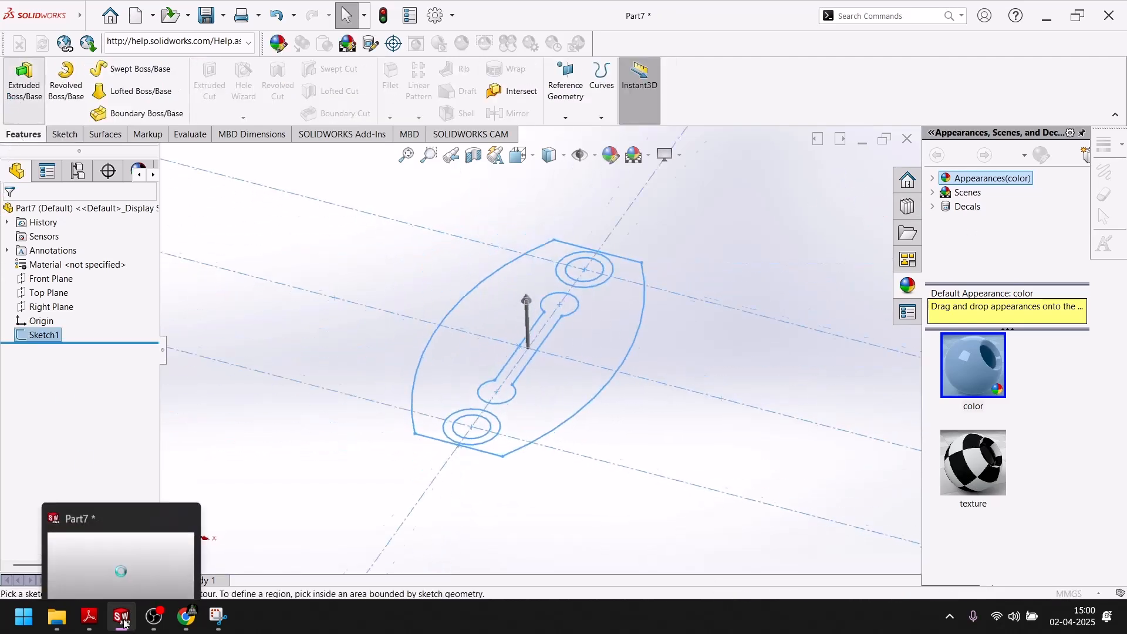
pyautogui.click(89, 616)
pyautogui.scroll(-8, 429, 355)
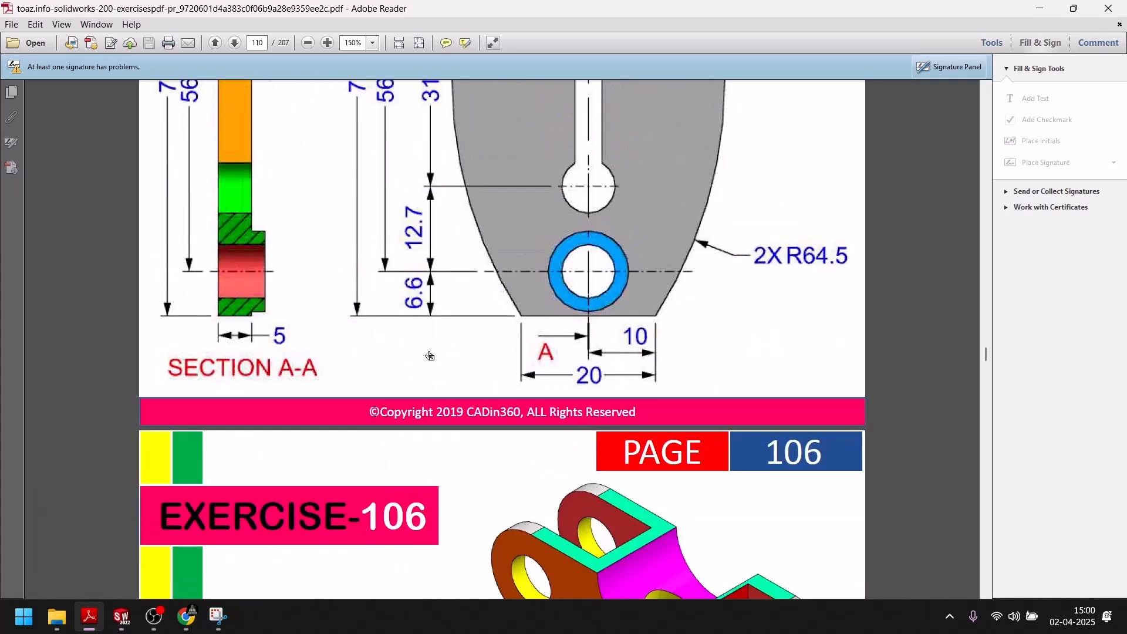
pyautogui.scroll(-4, 430, 355)
pyautogui.scroll(12, 426, 355)
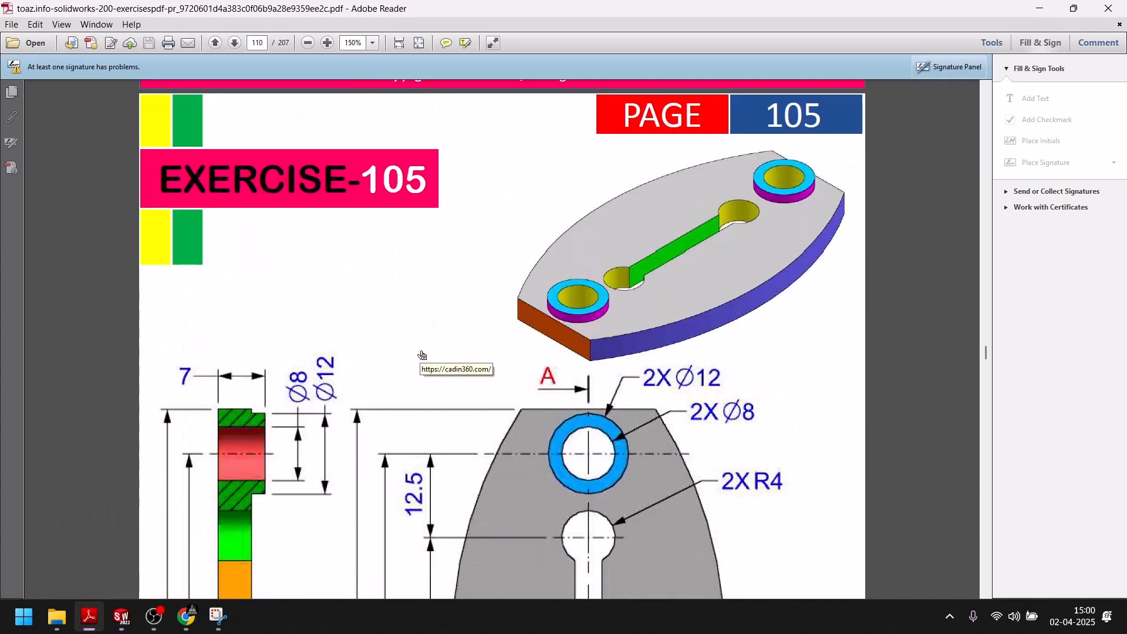
pyautogui.scroll(-2, 422, 356)
pyautogui.scroll(-4, 449, 302)
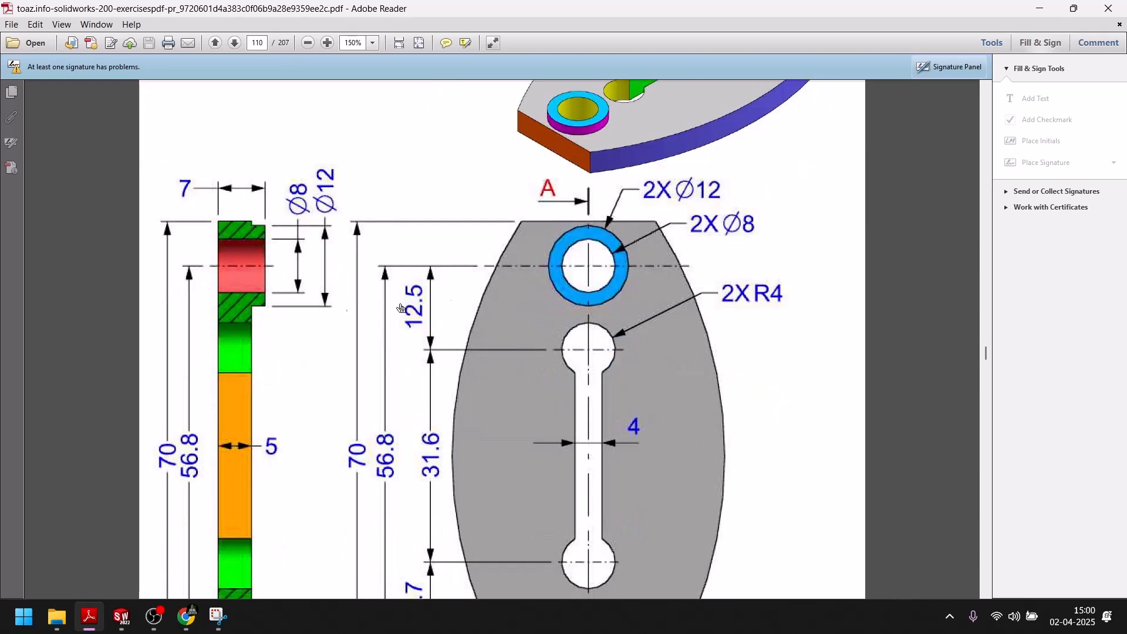
pyautogui.scroll(-4, 226, 217)
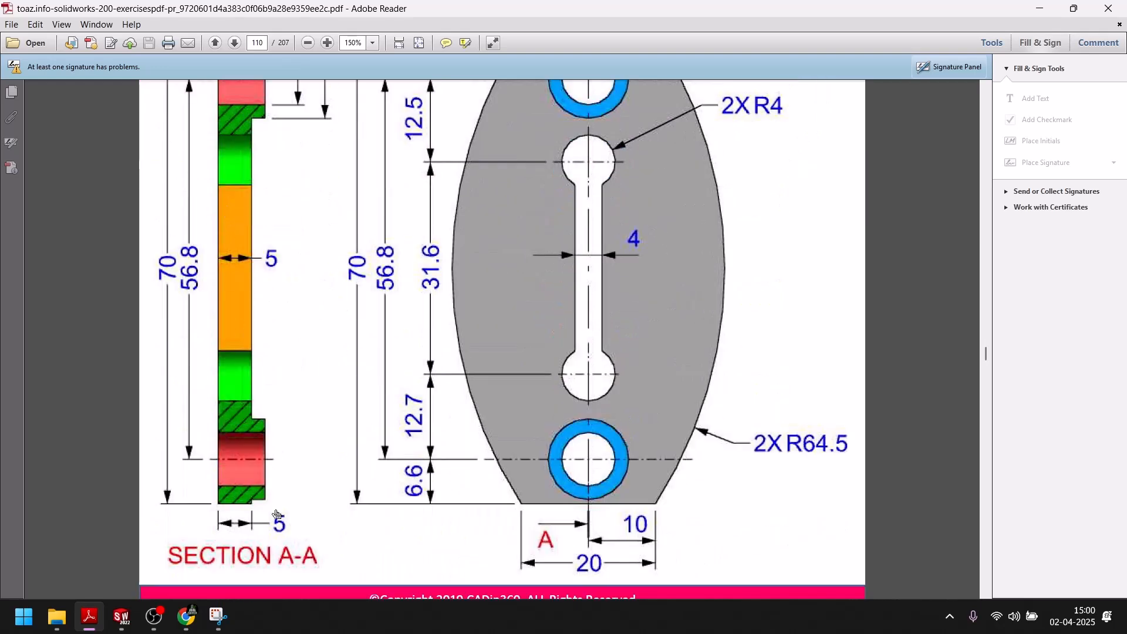
# Step: Return to SOLIDWORKS, set the boss extrusion depth to 5 mm and select the plate region surrounding the circles and slot
pyautogui.click(122, 616)
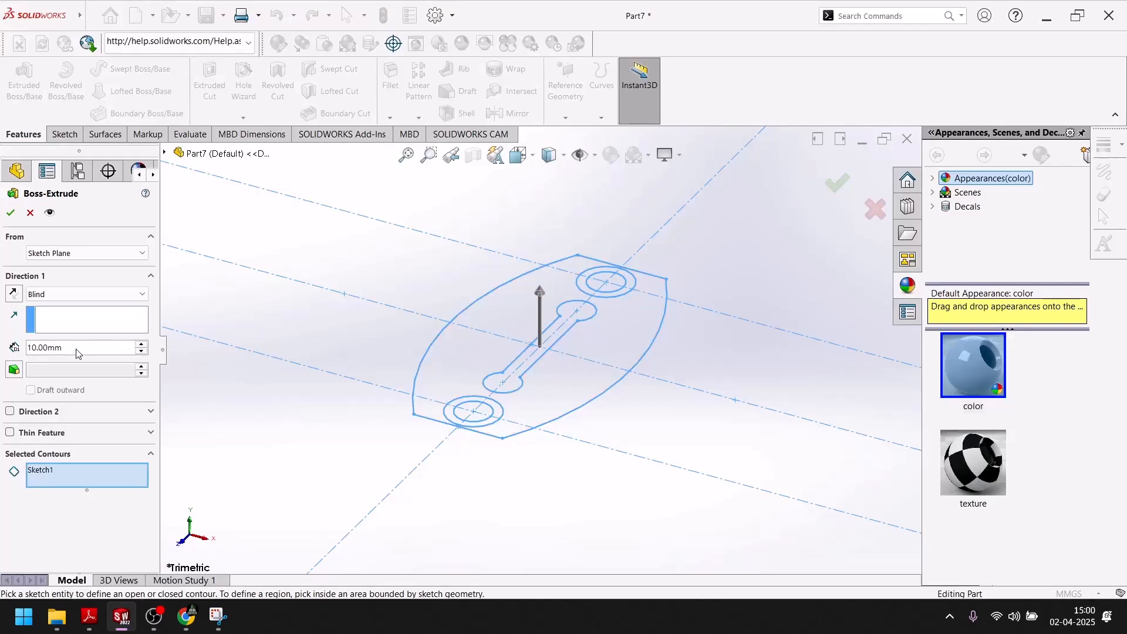
pyautogui.doubleClick(87, 347)
pyautogui.write('5')
pyautogui.press('Return')
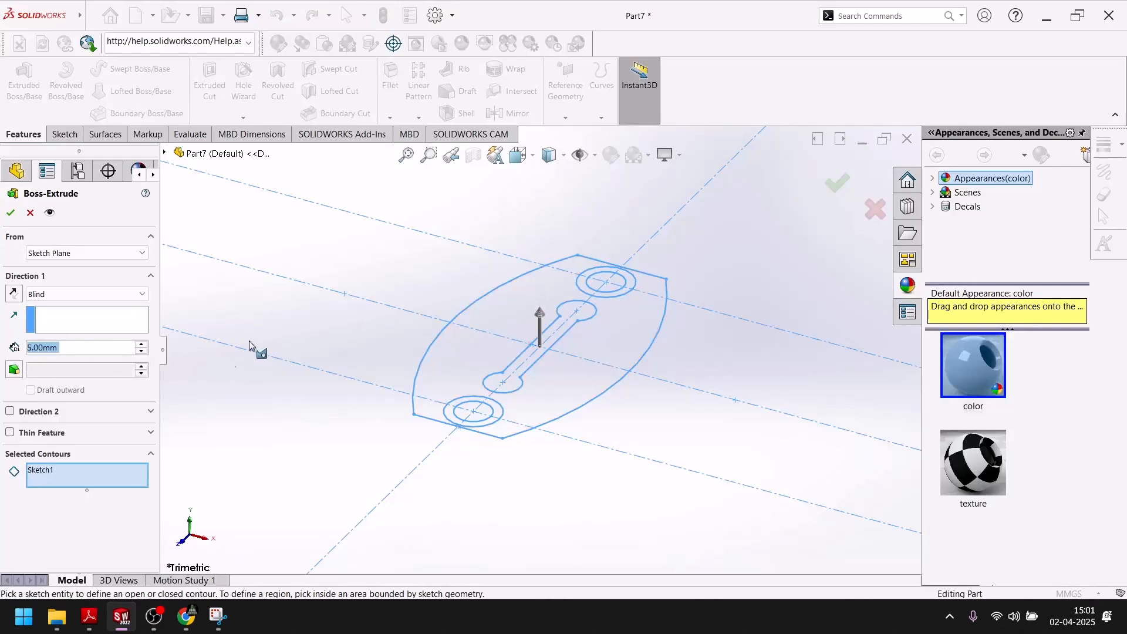
pyautogui.click(516, 300)
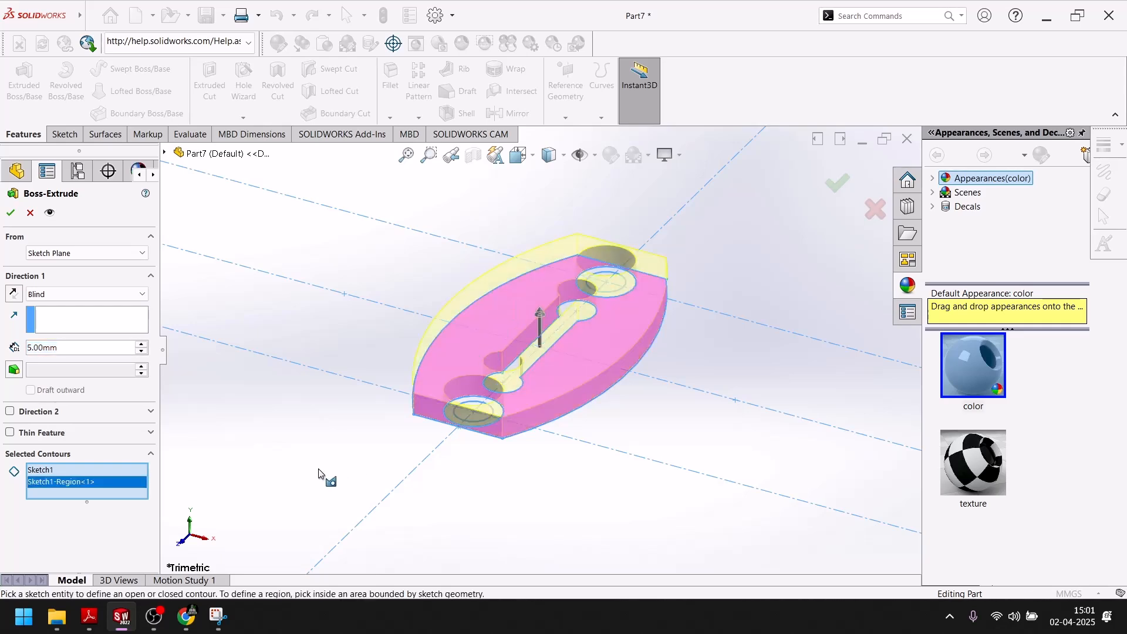
# Step: Compare the extrusion preview with the isometric view in the PDF drawing, then return to SOLIDWORKS and accept the plate extrusion
pyautogui.click(94, 627)
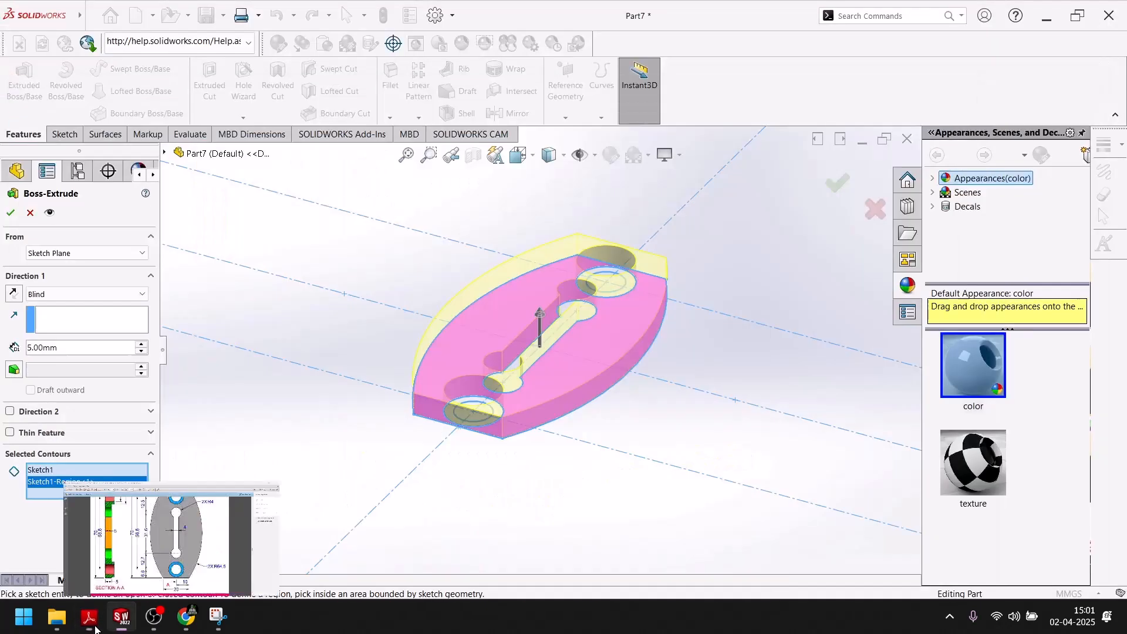
pyautogui.click(94, 627)
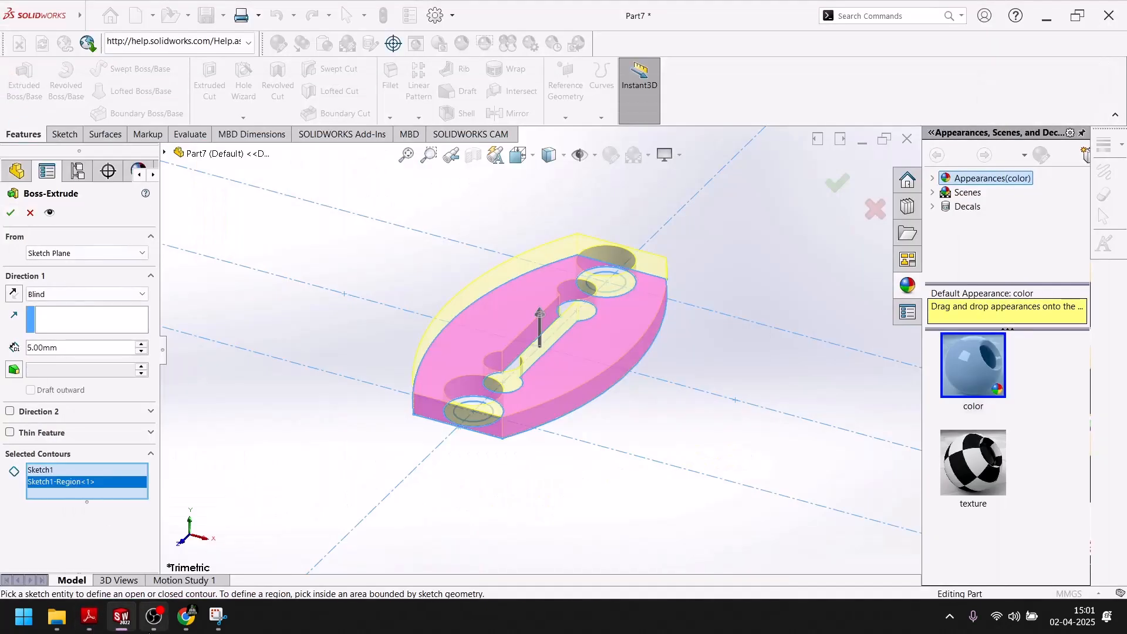
pyautogui.click(131, 623)
pyautogui.click(124, 619)
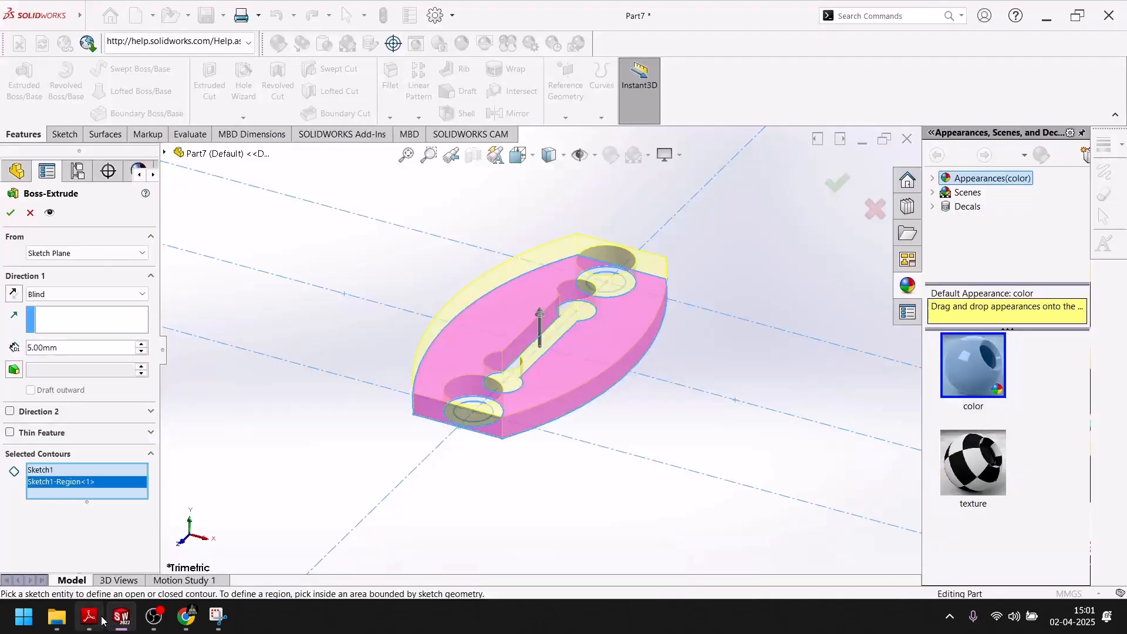
pyautogui.click(89, 619)
pyautogui.scroll(5, 527, 407)
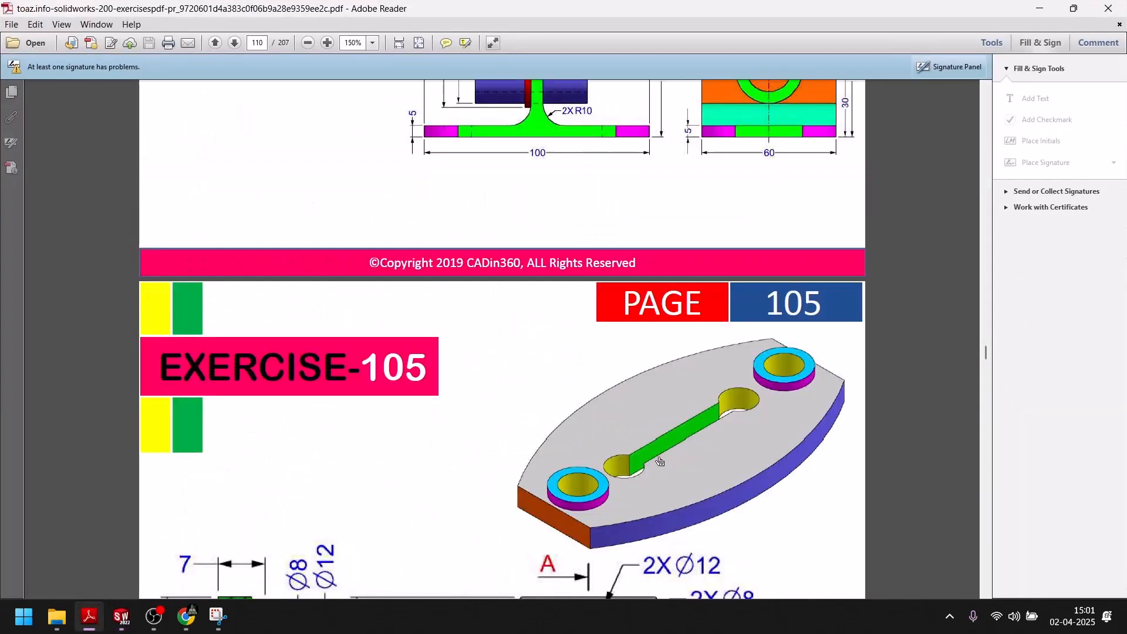
pyautogui.click(121, 616)
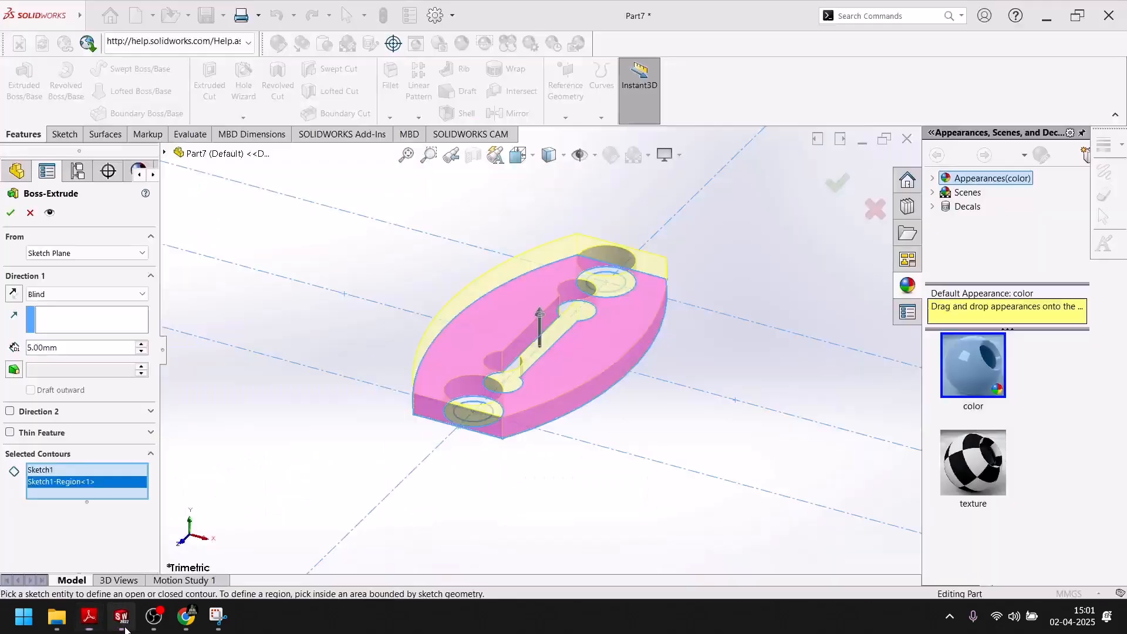
pyautogui.click(10, 212)
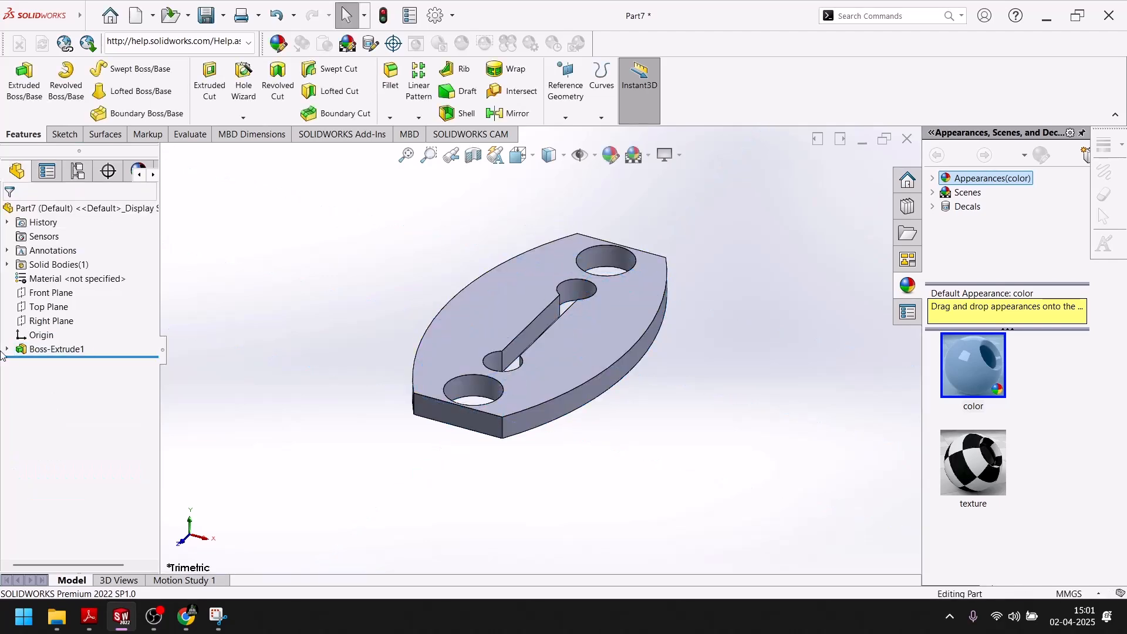
# Step: Start another extruded boss from the plate's sketch, selecting the ring regions between the 8 mm and 12 mm circles at both ends
pyautogui.click(8, 350)
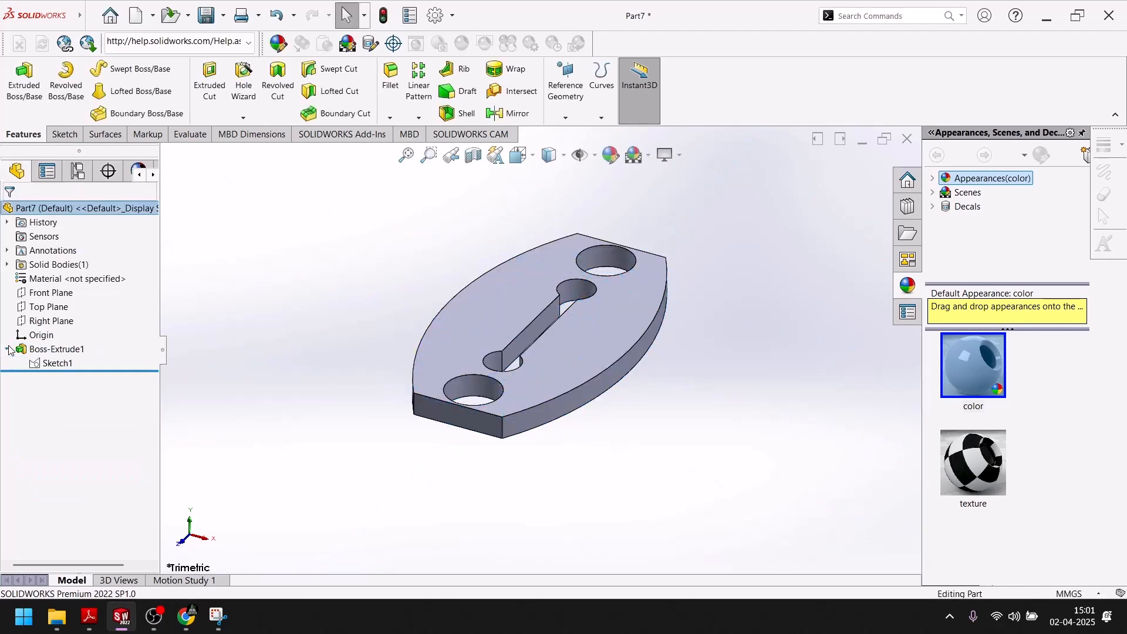
pyautogui.click(56, 364)
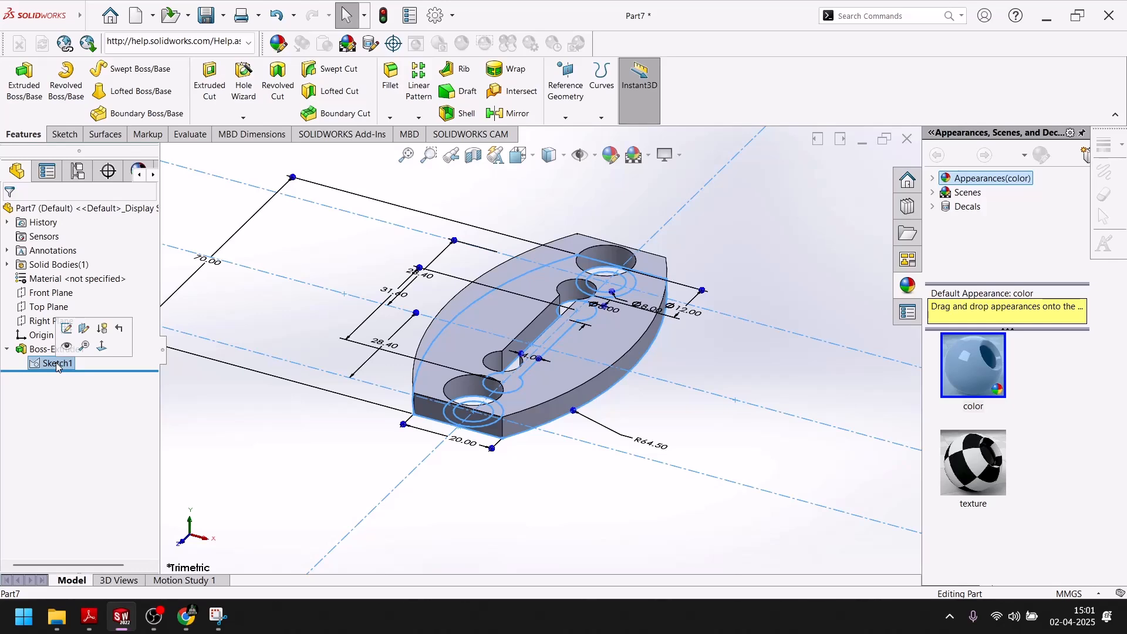
pyautogui.click(67, 328)
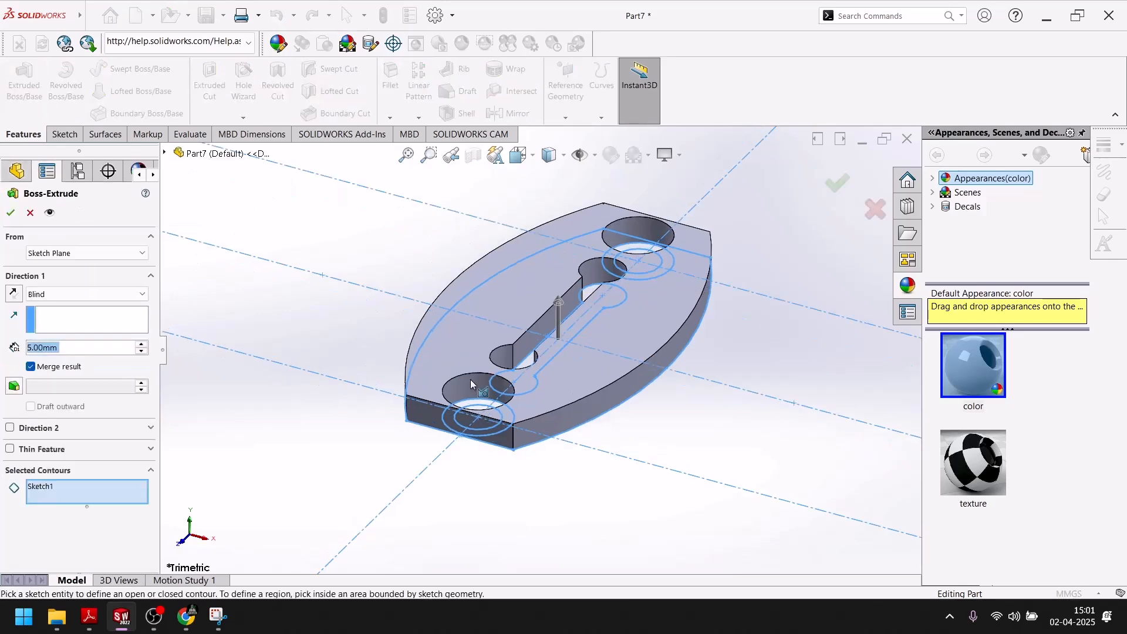
pyautogui.scroll(-5, 470, 382)
pyautogui.click(483, 397)
pyautogui.scroll(5, 527, 339)
pyautogui.scroll(-3, 717, 159)
pyautogui.scroll(-2, 716, 159)
pyautogui.click(529, 443)
# Step: Set the ring bosses' extrusion depth to 7 mm and complete the extrusion
pyautogui.doubleClick(90, 350)
pyautogui.write('7')
pyautogui.press('Return')
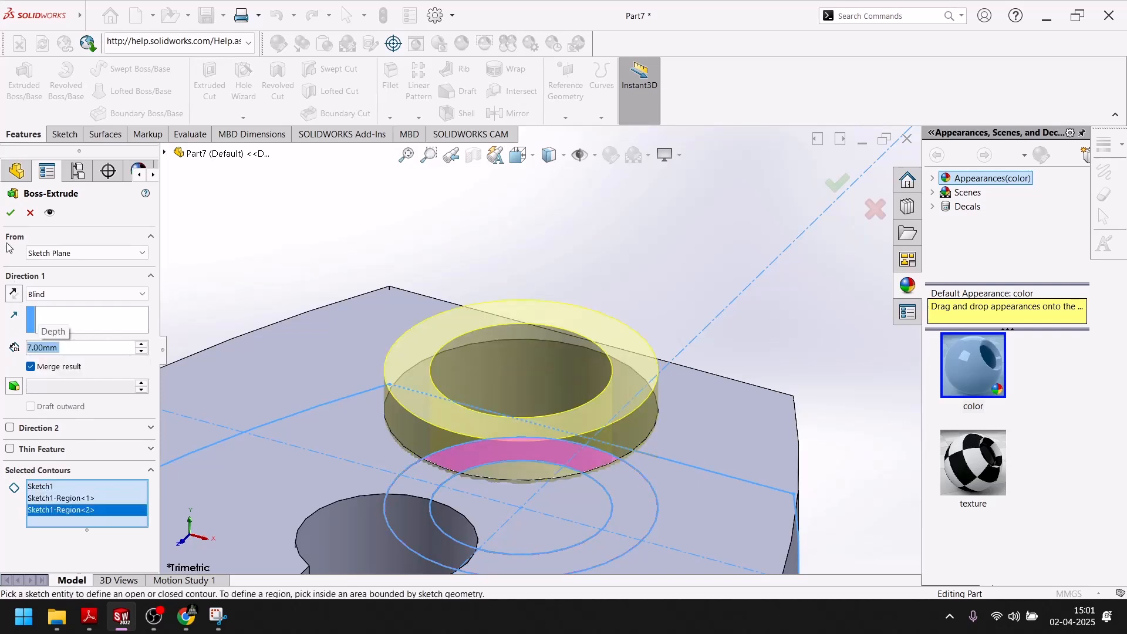
pyautogui.click(10, 213)
pyautogui.scroll(5, 556, 324)
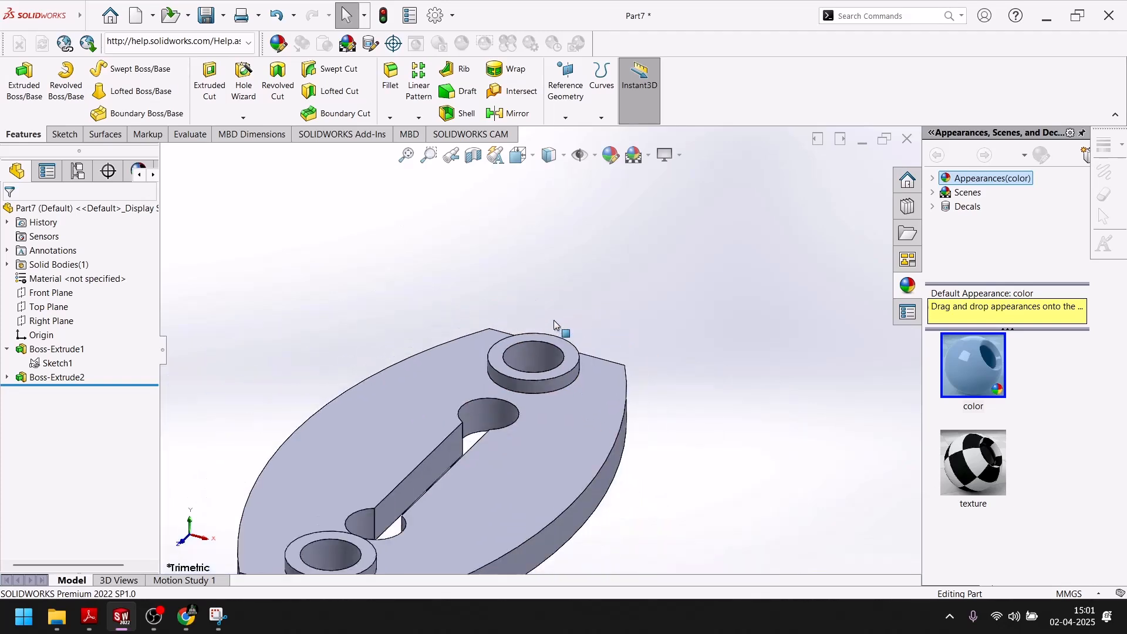
# Step: Show the whole plate in the isometric view
pyautogui.scroll(1, 555, 325)
pyautogui.press('space')
pyautogui.click(549, 322)
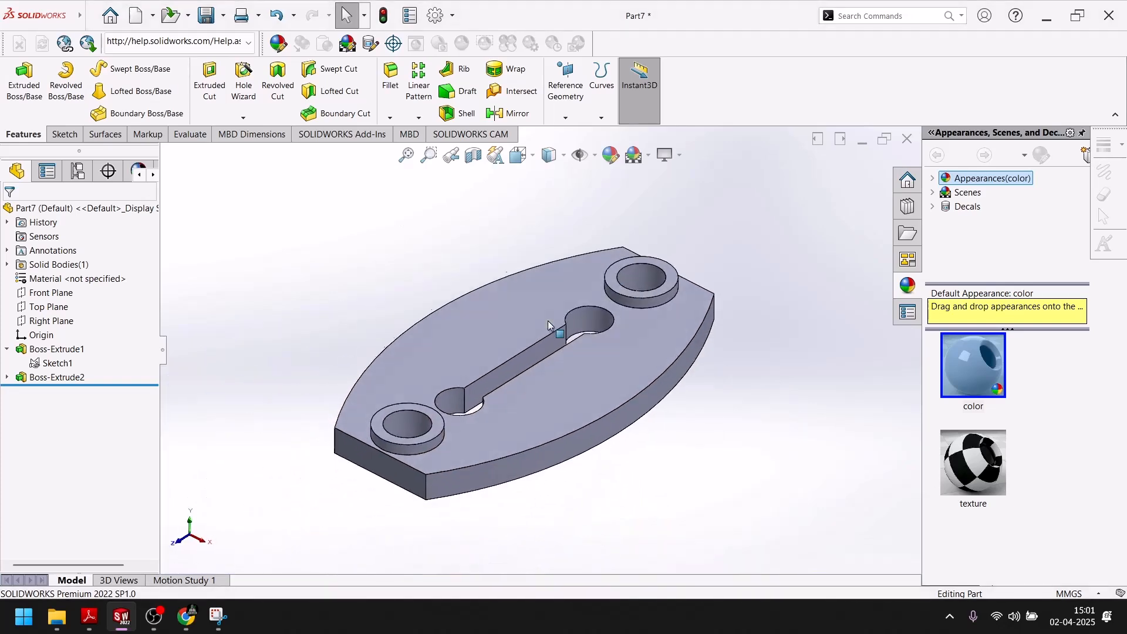
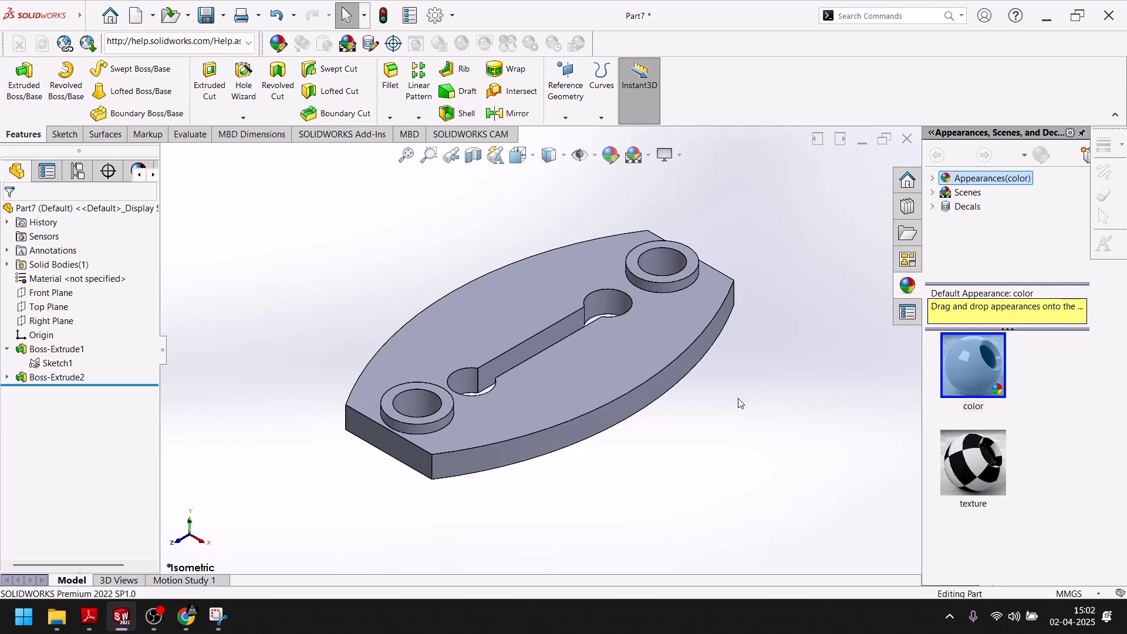
# Step: Switch to Adobe Reader, examine the face colours in the Exercise-105 reference view, and return to SOLIDWORKS
pyautogui.click(117, 626)
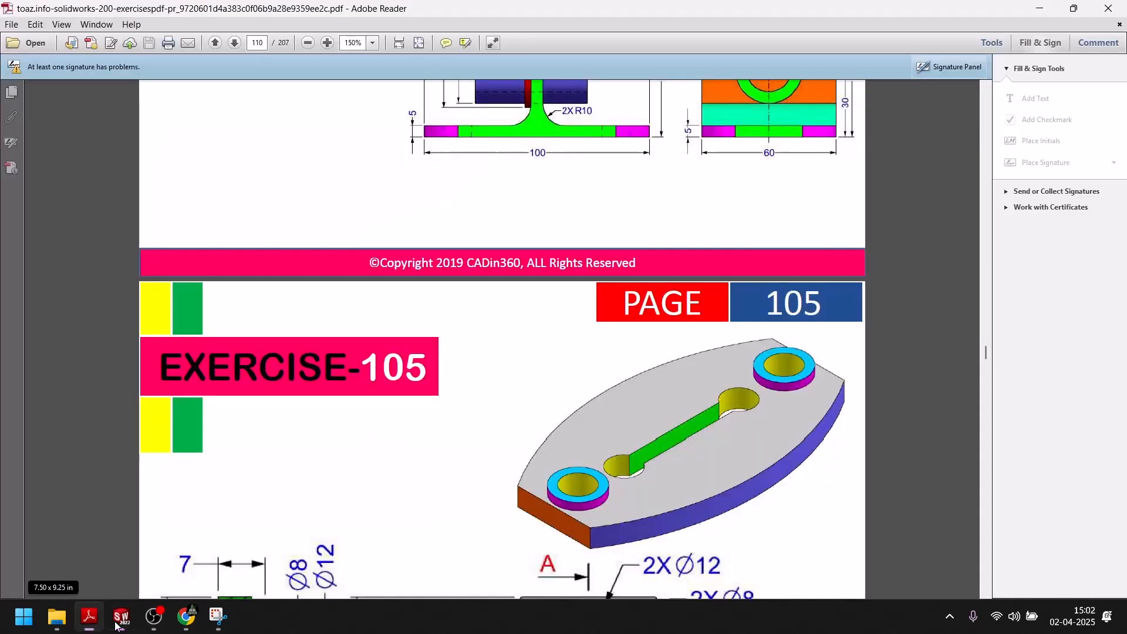
pyautogui.scroll(-4, 492, 434)
pyautogui.scroll(-2, 567, 399)
pyautogui.scroll(2, 568, 398)
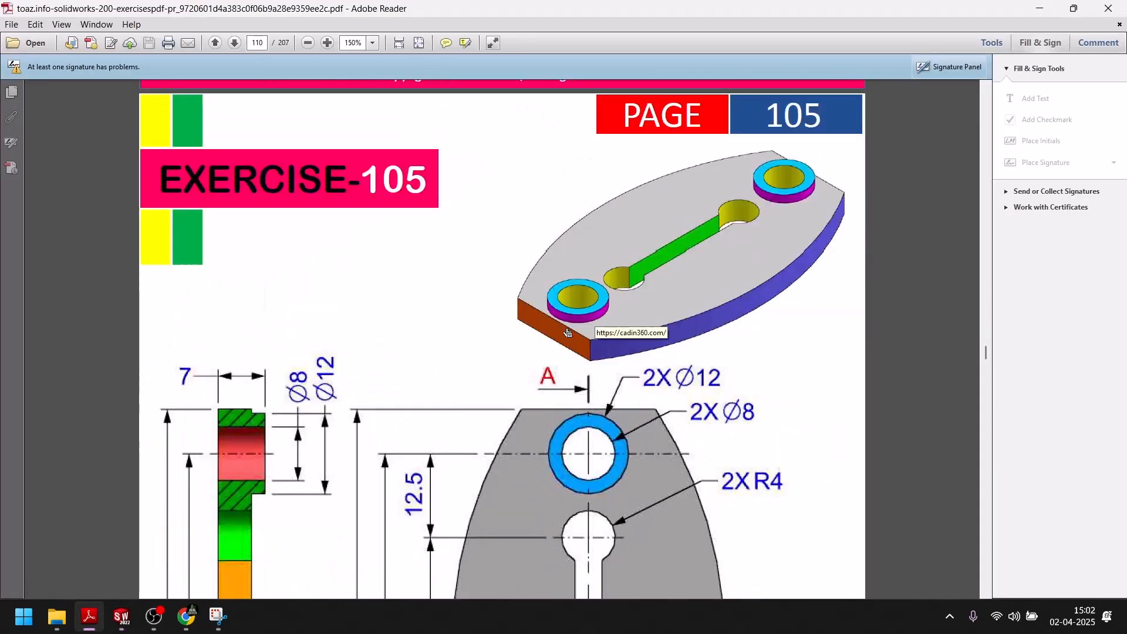
pyautogui.click(121, 616)
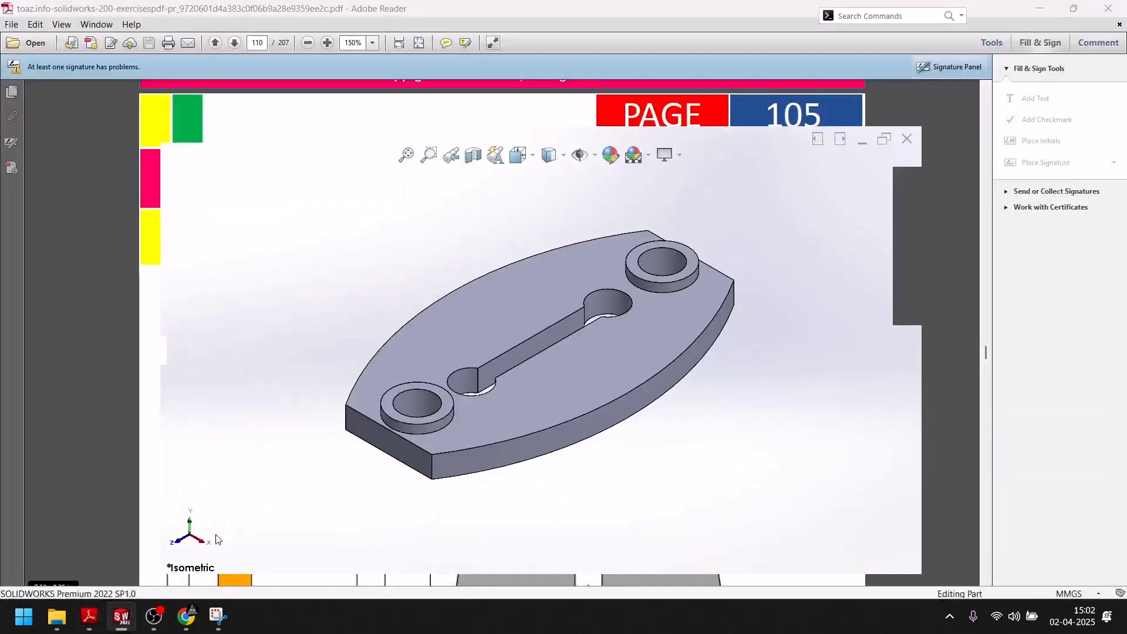
# Step: Apply a yellow colour to the inner cylindrical faces of both boss holes and both rounded slot ends
pyautogui.click(621, 299)
pyautogui.keyDown('ctrl'); pyautogui.click(447, 385); pyautogui.keyUp('ctrl')
pyautogui.keyDown('ctrl'); pyautogui.click(396, 415); pyautogui.keyUp('ctrl')
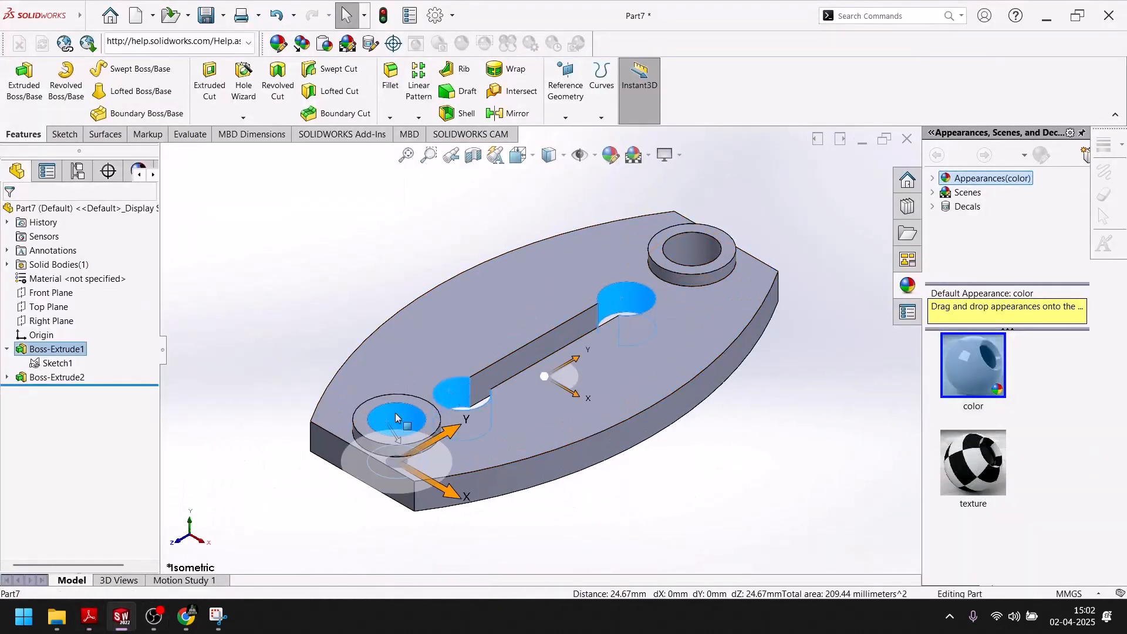
pyautogui.keyDown('ctrl'); pyautogui.click(726, 246); pyautogui.keyUp('ctrl')
pyautogui.click(609, 156)
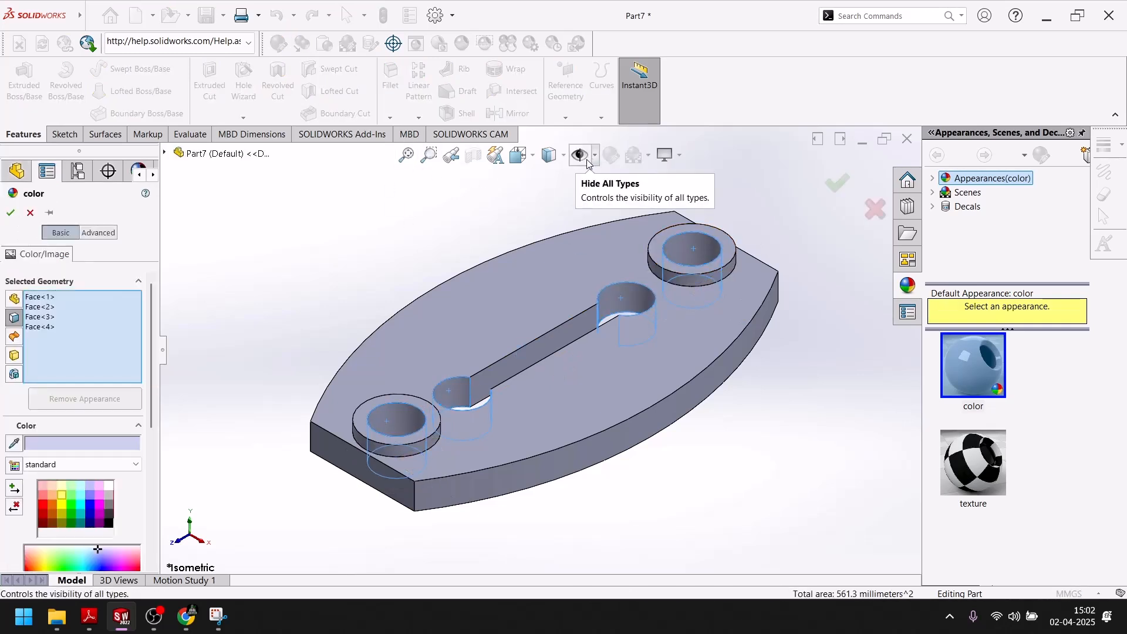
pyautogui.click(61, 501)
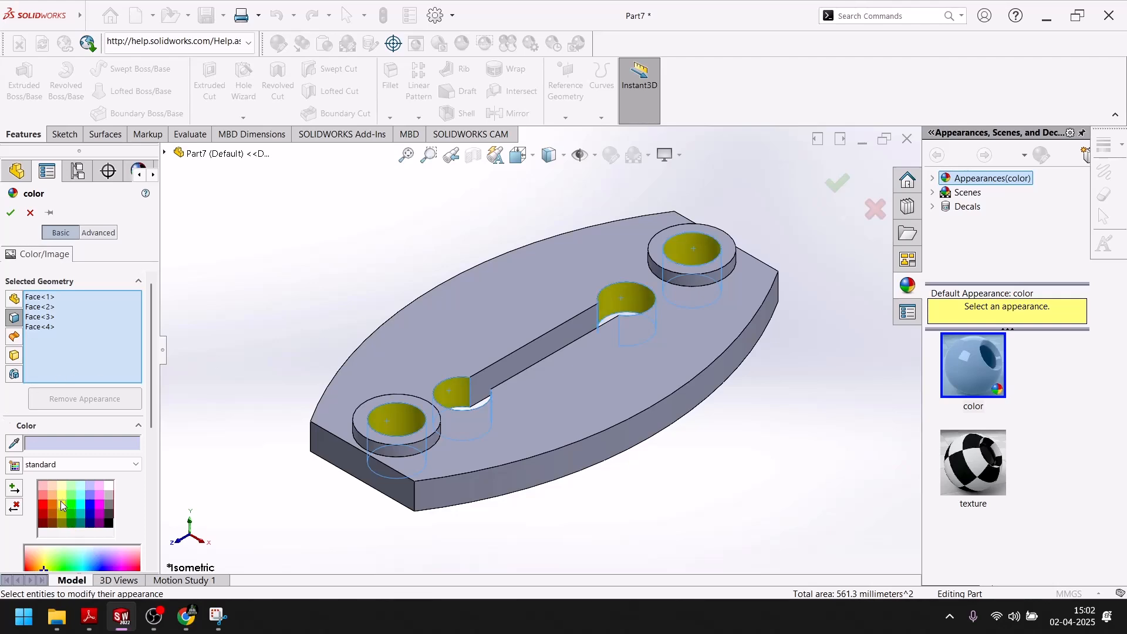
pyautogui.click(12, 214)
# Step: Apply a green colour to the two straight side walls of the central slot
pyautogui.scroll(-5, 483, 353)
pyautogui.click(529, 385)
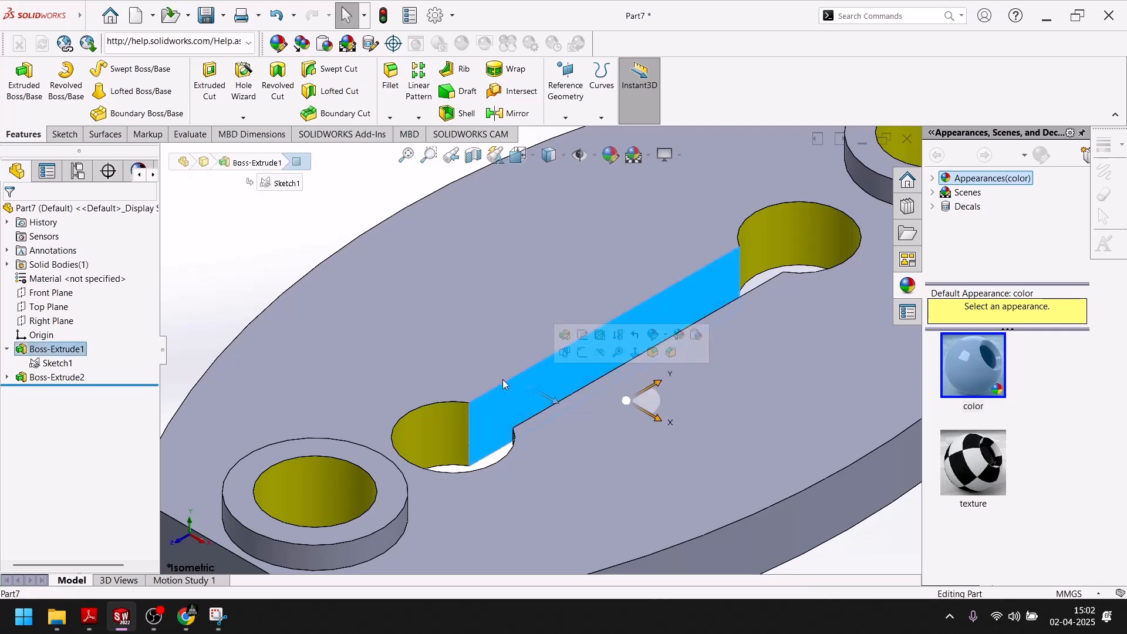
pyautogui.scroll(5, 527, 383)
pyautogui.moveTo(462, 361); pyautogui.dragTo(546, 416, button='middle')
pyautogui.scroll(-6, 588, 374)
pyautogui.keyDown('ctrl'); pyautogui.click(579, 363); pyautogui.keyUp('ctrl')
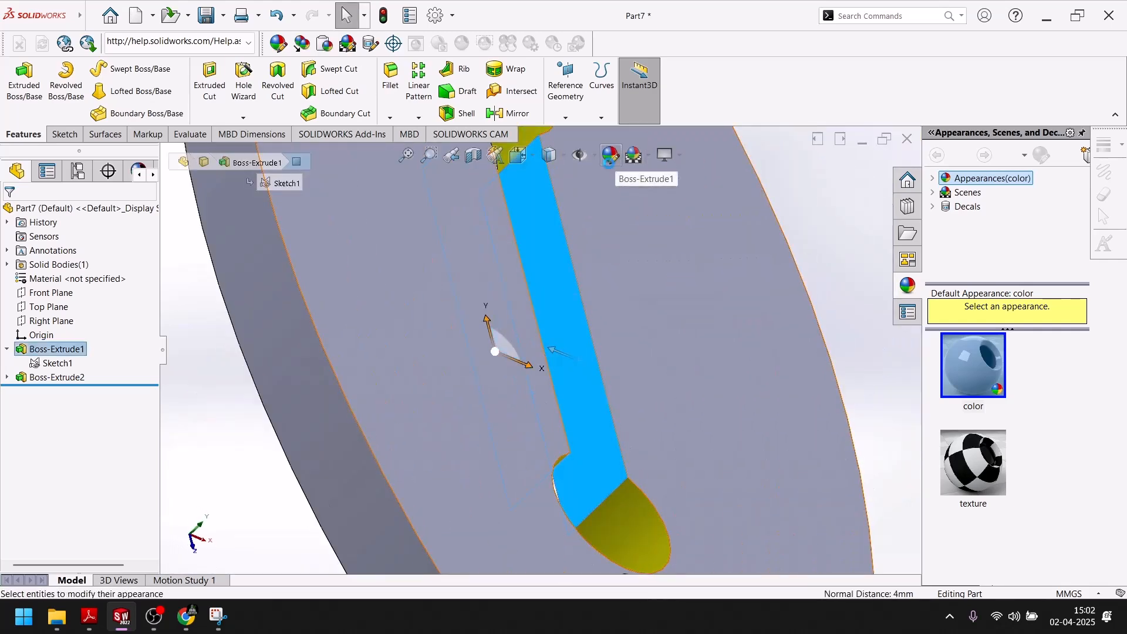
pyautogui.click(610, 156)
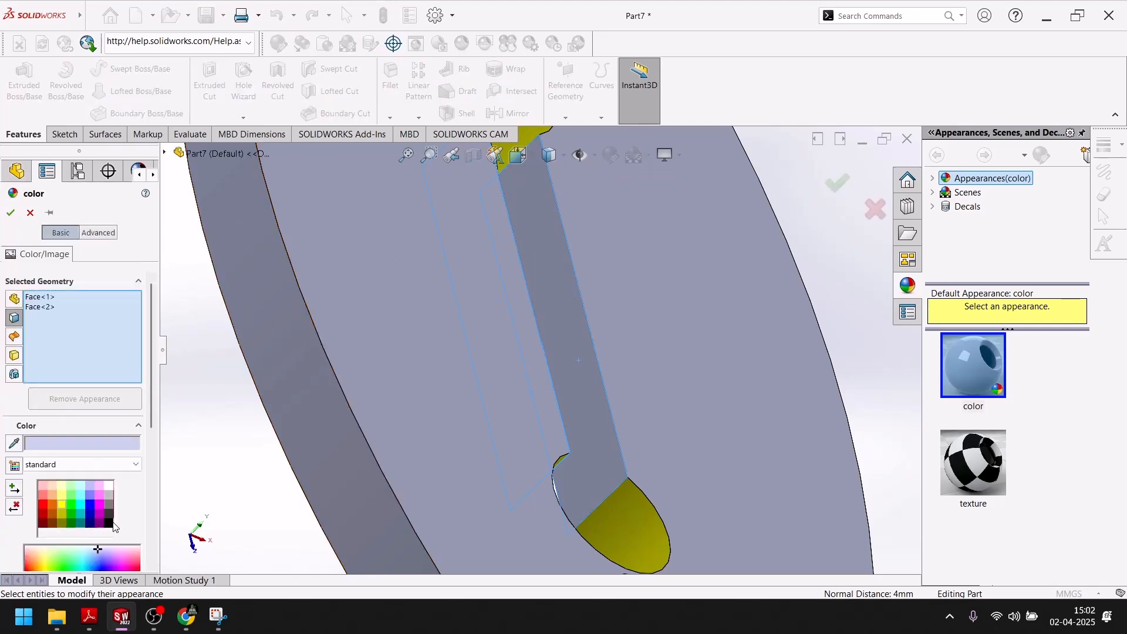
pyautogui.click(109, 523)
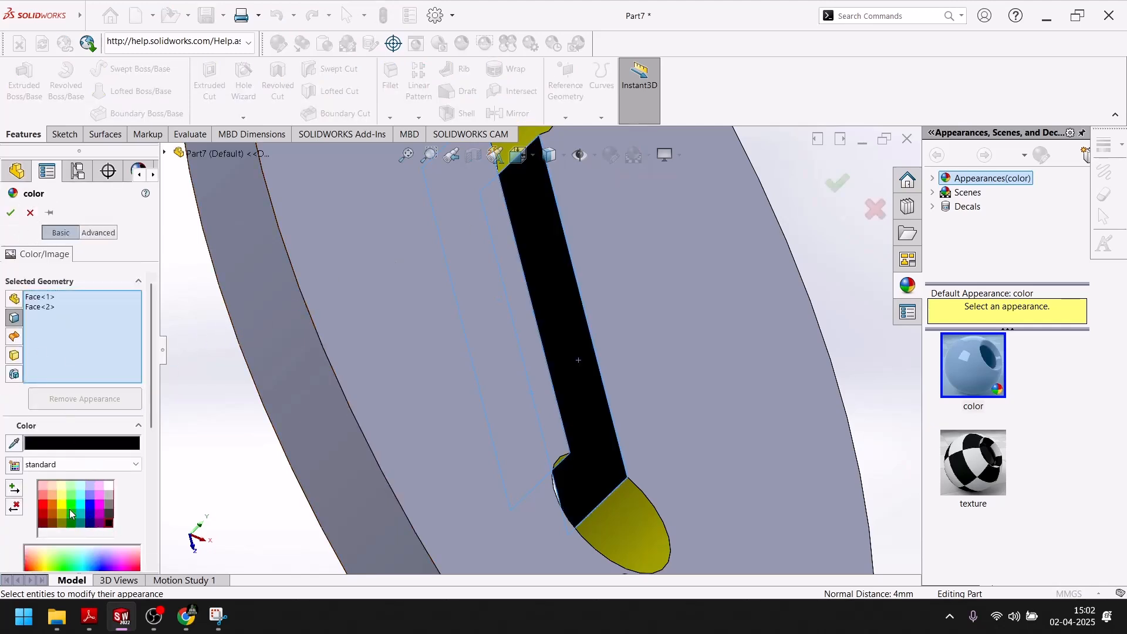
pyautogui.click(72, 506)
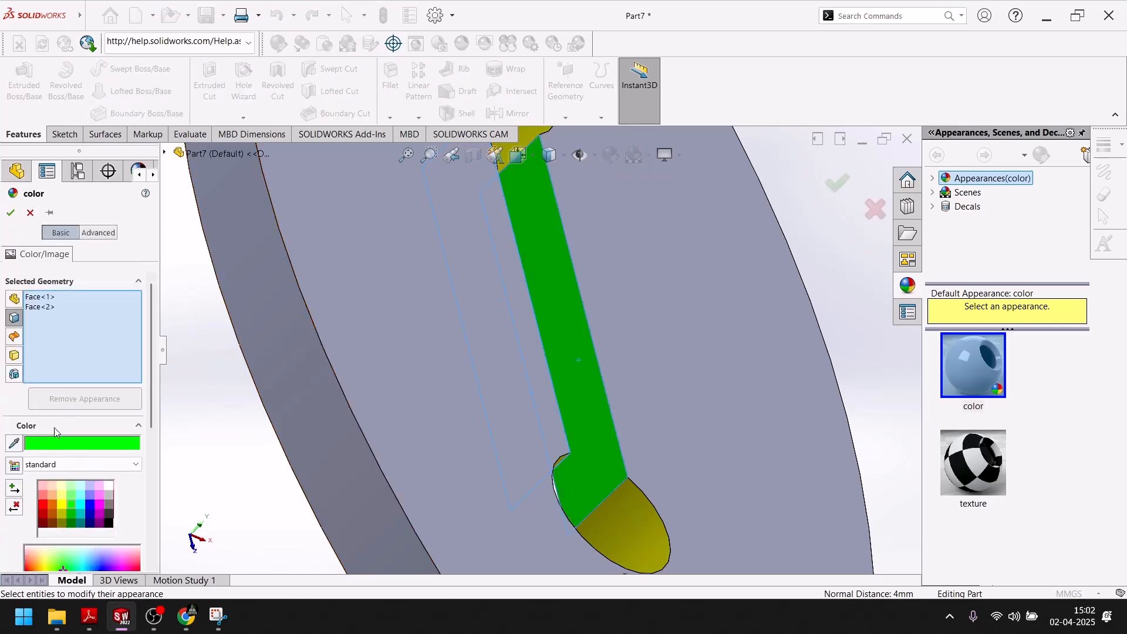
pyautogui.click(10, 212)
# Step: Apply a black colour to the two flat end faces of the plate
pyautogui.scroll(5, 354, 403)
pyautogui.moveTo(576, 356); pyautogui.dragTo(470, 375, button='middle')
pyautogui.click(406, 361)
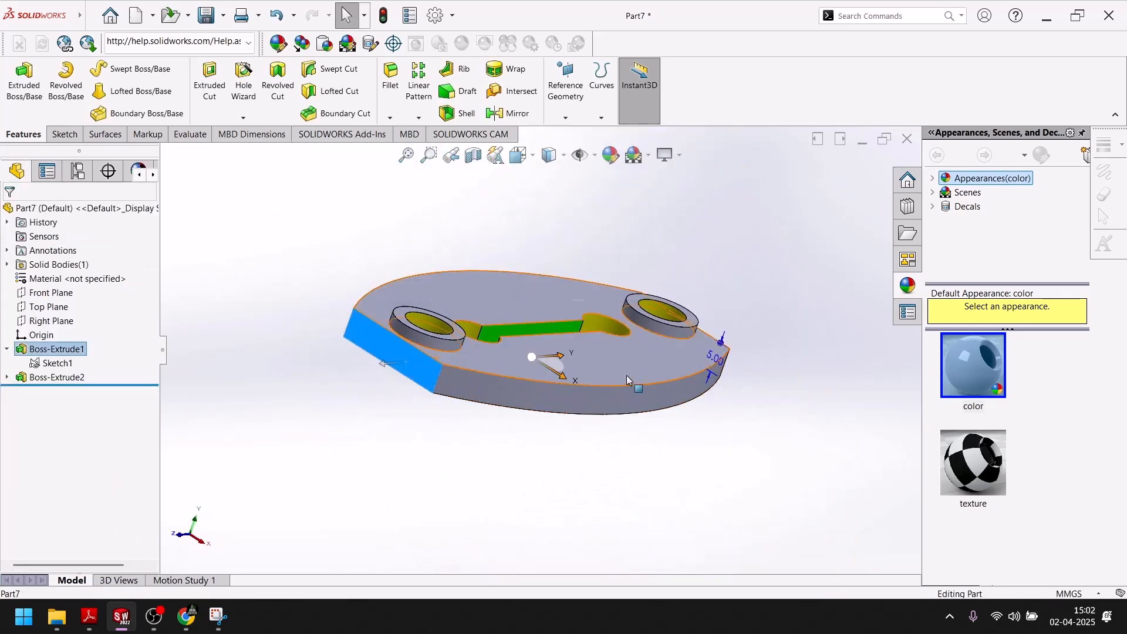
pyautogui.moveTo(626, 375); pyautogui.dragTo(650, 372, button='middle')
pyautogui.click(695, 343)
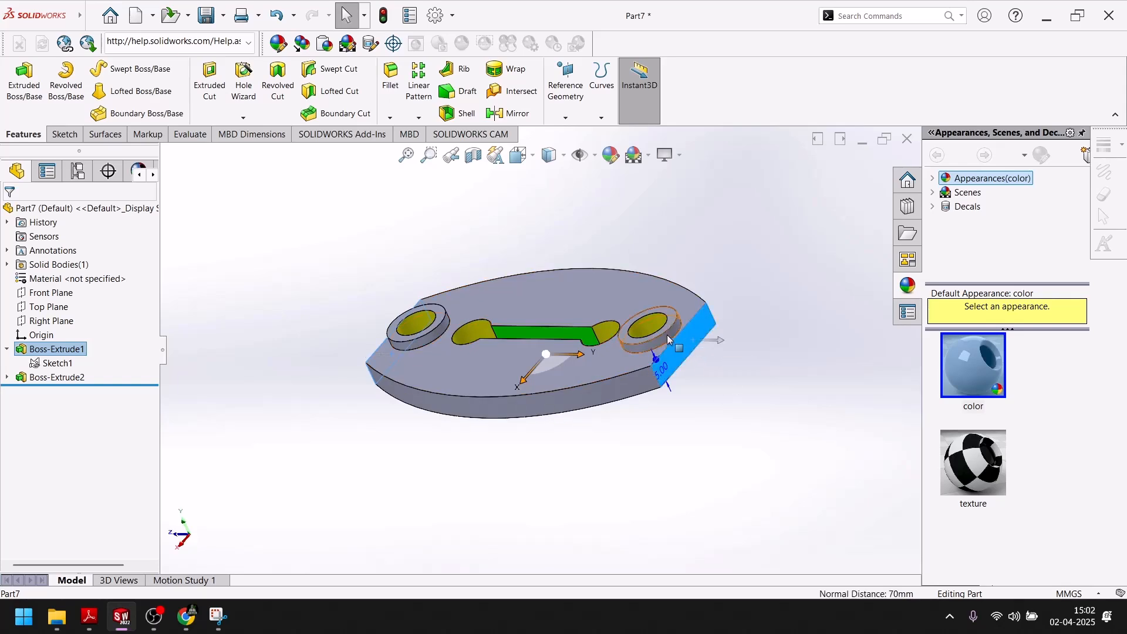
pyautogui.click(609, 156)
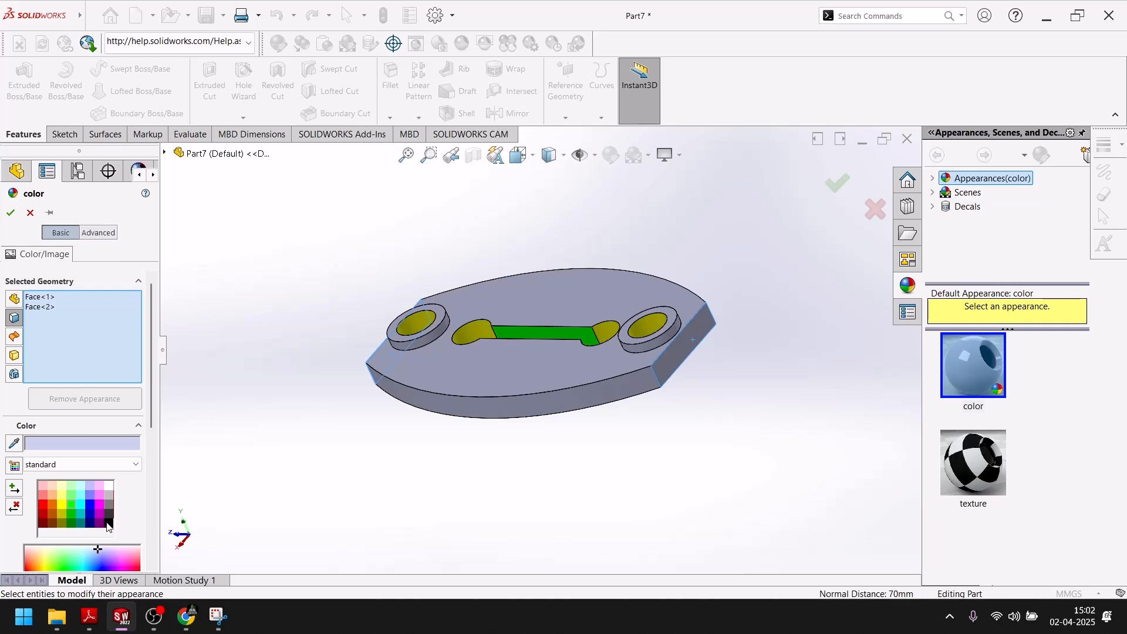
pyautogui.click(108, 524)
pyautogui.click(11, 213)
# Step: Apply a green colour to the two curved outer side faces of the plate
pyautogui.moveTo(248, 362); pyautogui.dragTo(563, 470, button='middle')
pyautogui.click(548, 376)
pyautogui.click(545, 372)
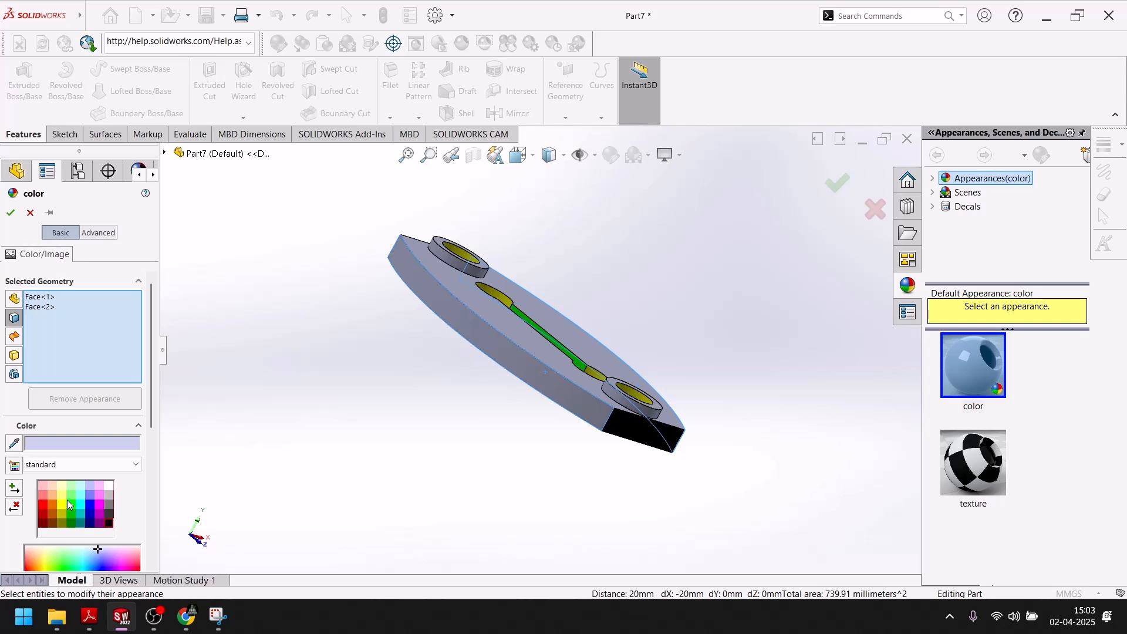
pyautogui.click(69, 504)
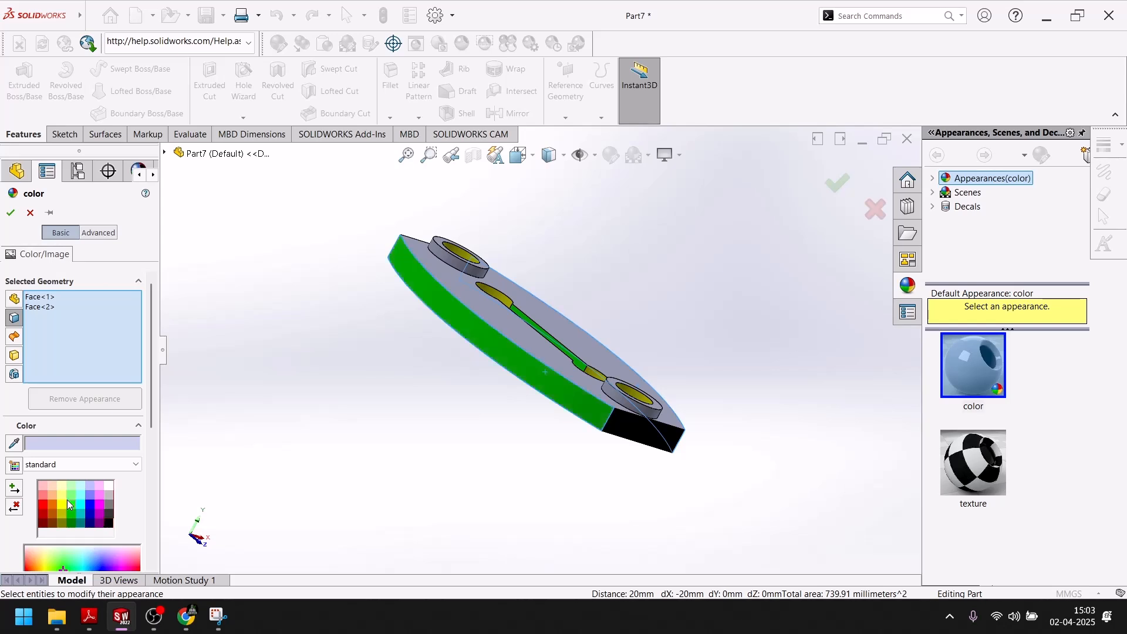
pyautogui.click(11, 213)
# Step: Apply a blue colour to the large top and bottom faces of the plate
pyautogui.moveTo(564, 437); pyautogui.dragTo(411, 428, button='middle')
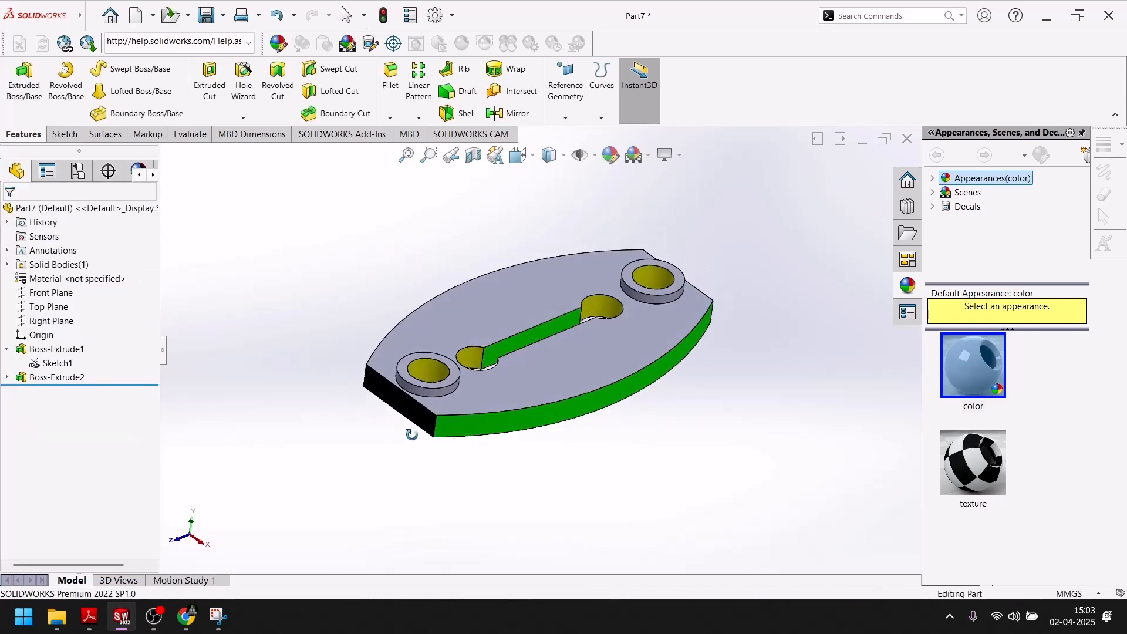
pyautogui.click(583, 361)
pyautogui.moveTo(583, 361); pyautogui.dragTo(571, 290, button='middle')
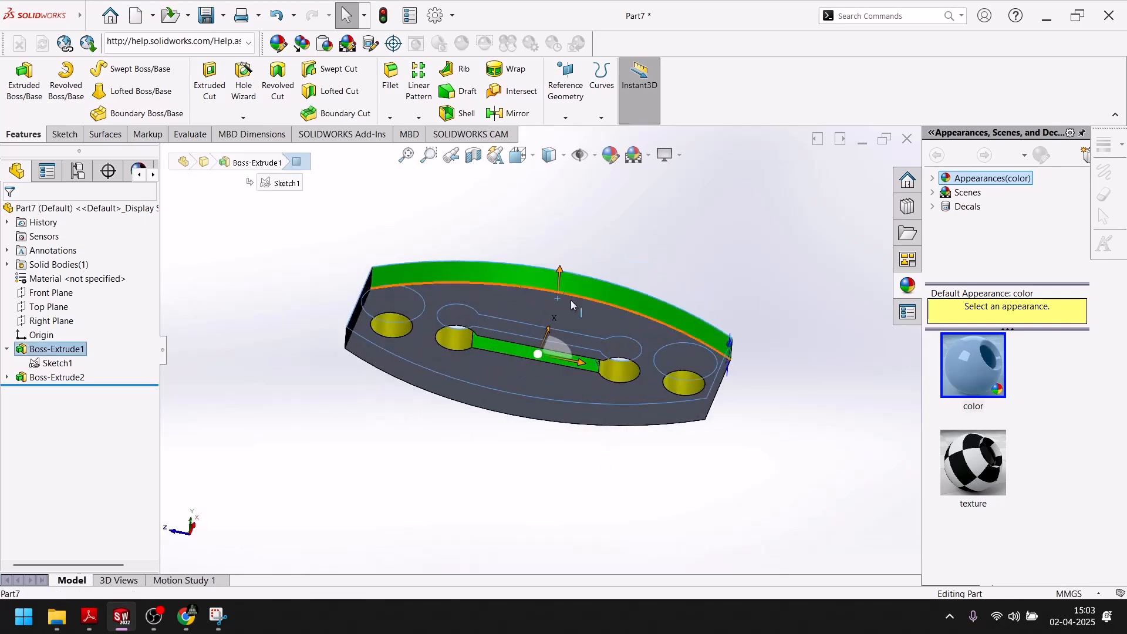
pyautogui.click(612, 165)
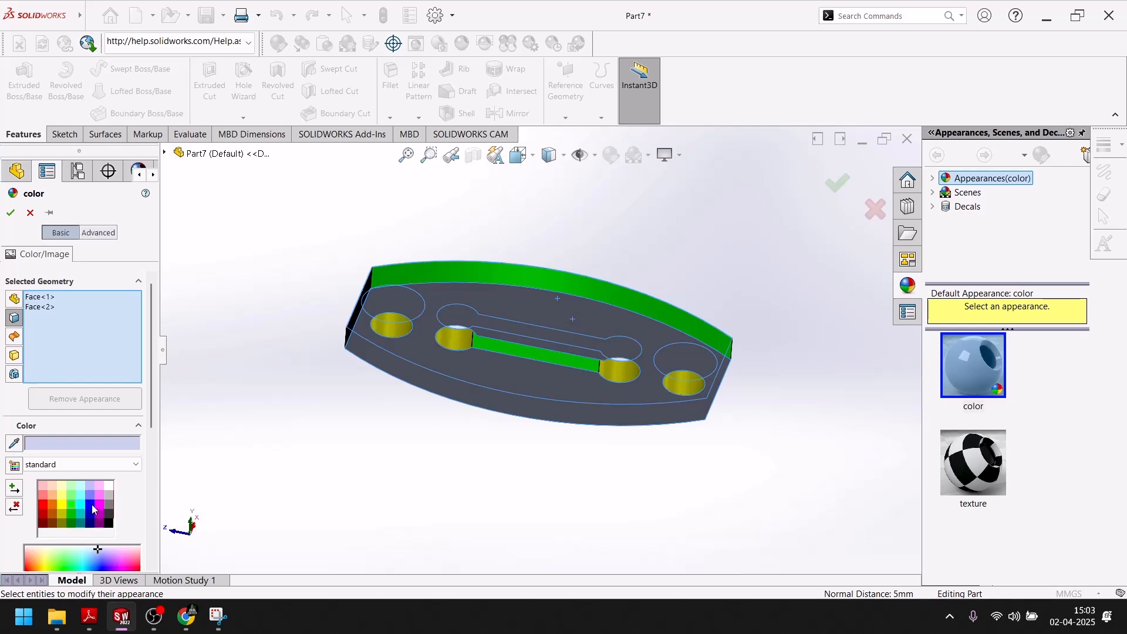
pyautogui.click(88, 505)
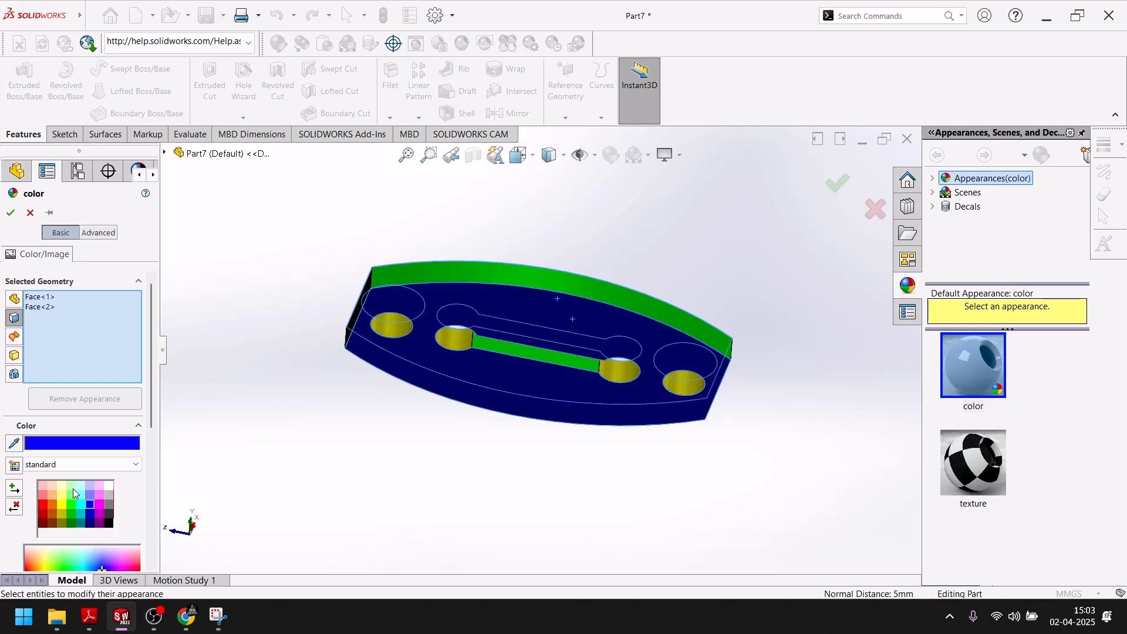
pyautogui.click(11, 213)
# Step: Return the part to the isometric view and apply the Plain White scene
pyautogui.press('space')
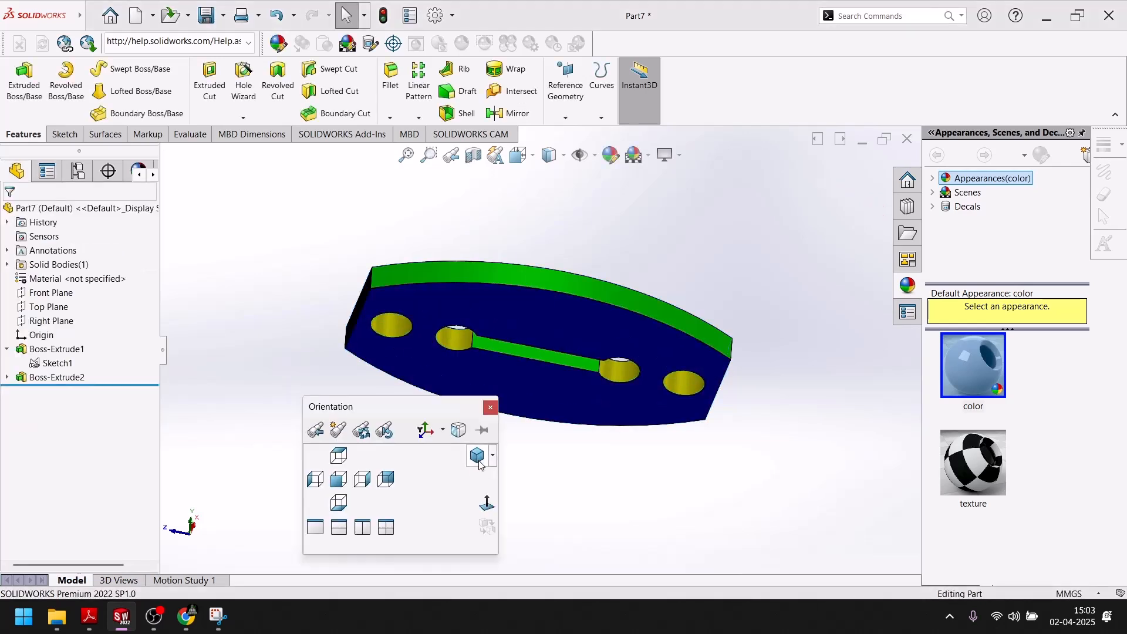
pyautogui.click(478, 460)
pyautogui.click(651, 157)
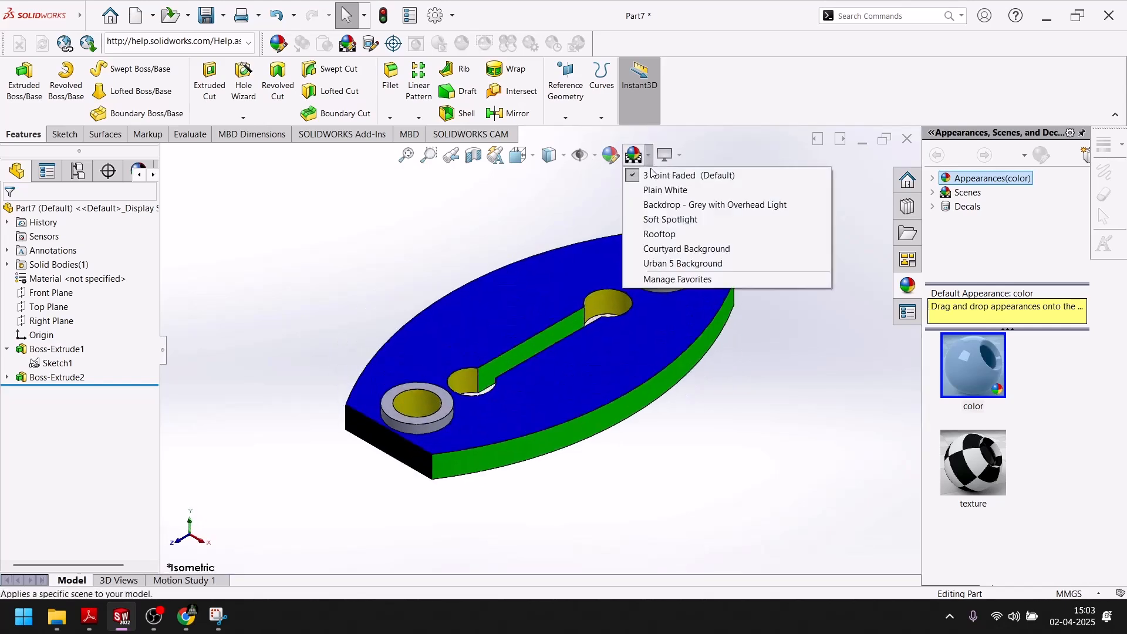
pyautogui.click(658, 191)
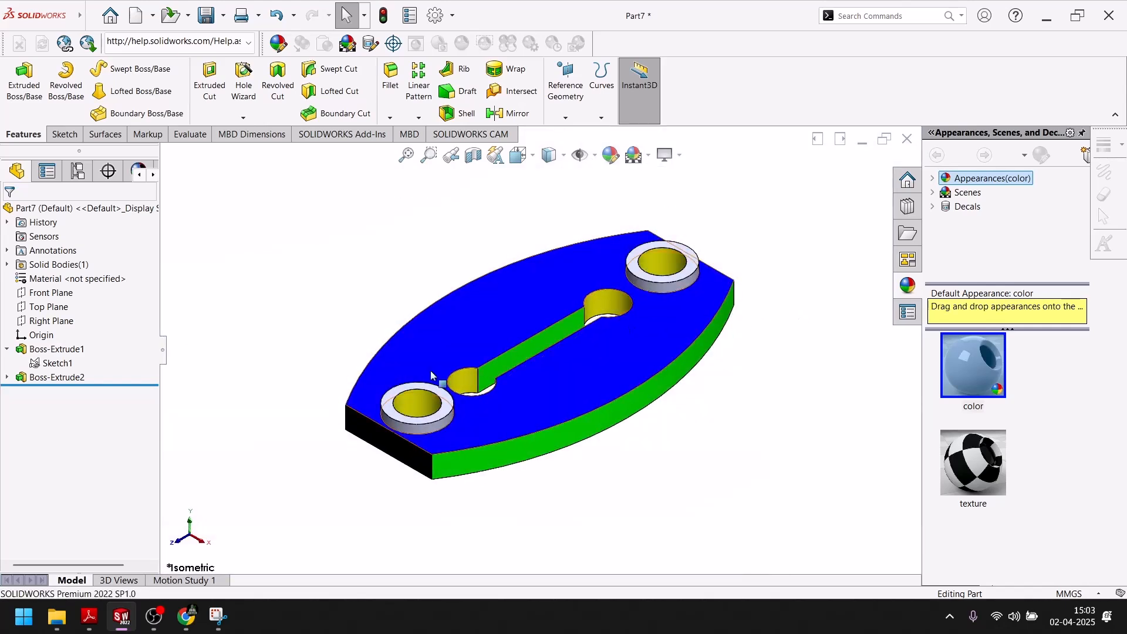
pyautogui.click(120, 624)
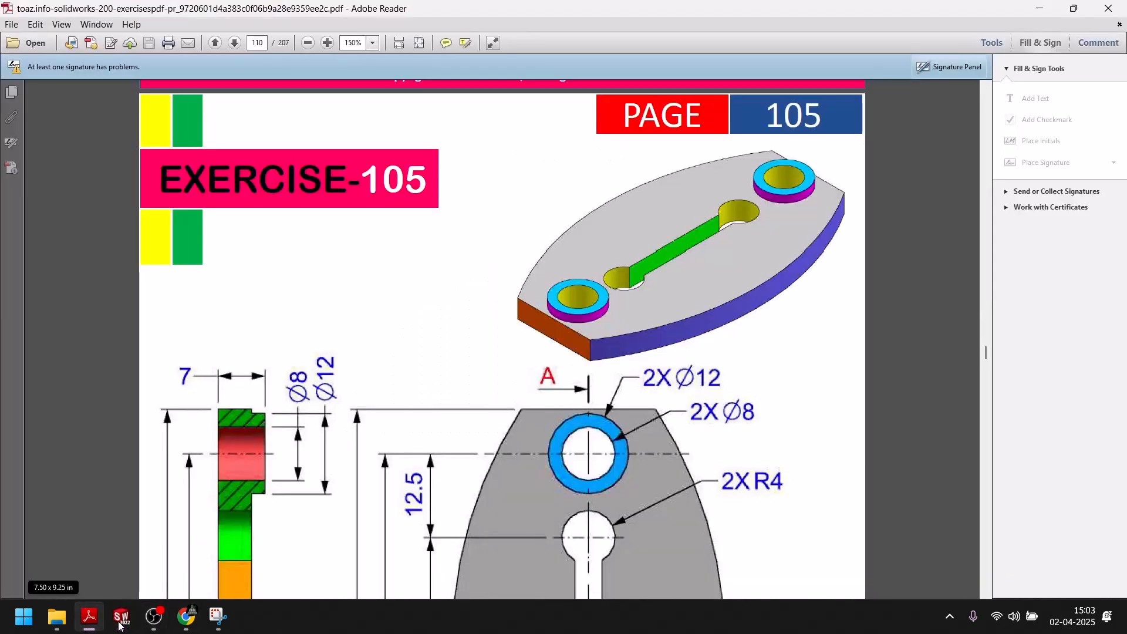
pyautogui.click(120, 624)
pyautogui.click(515, 400)
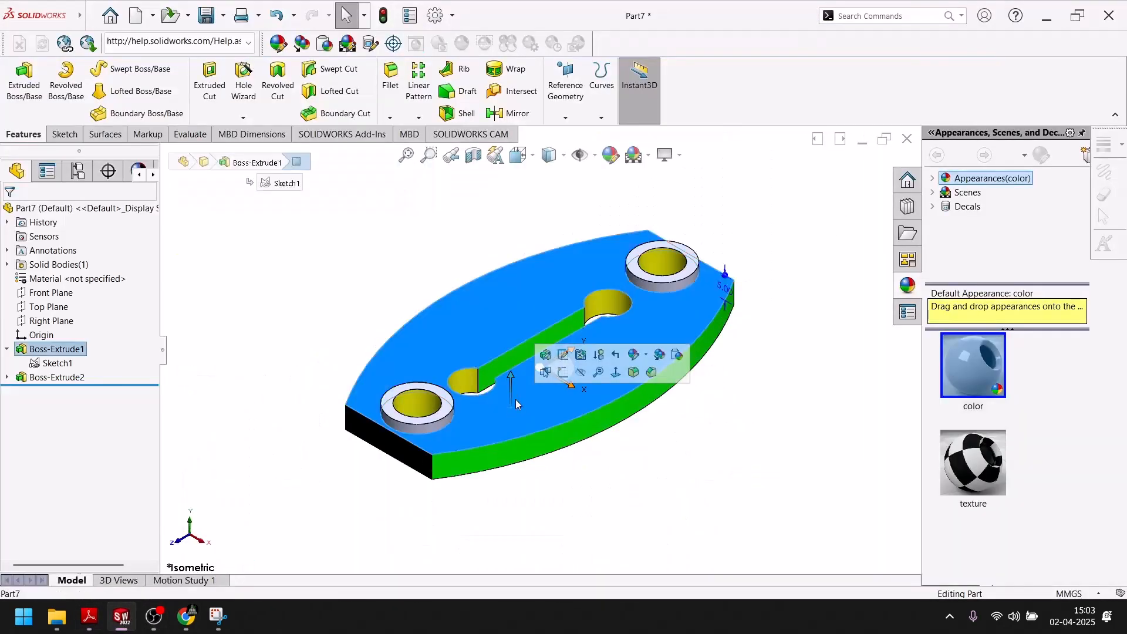
pyautogui.click(611, 155)
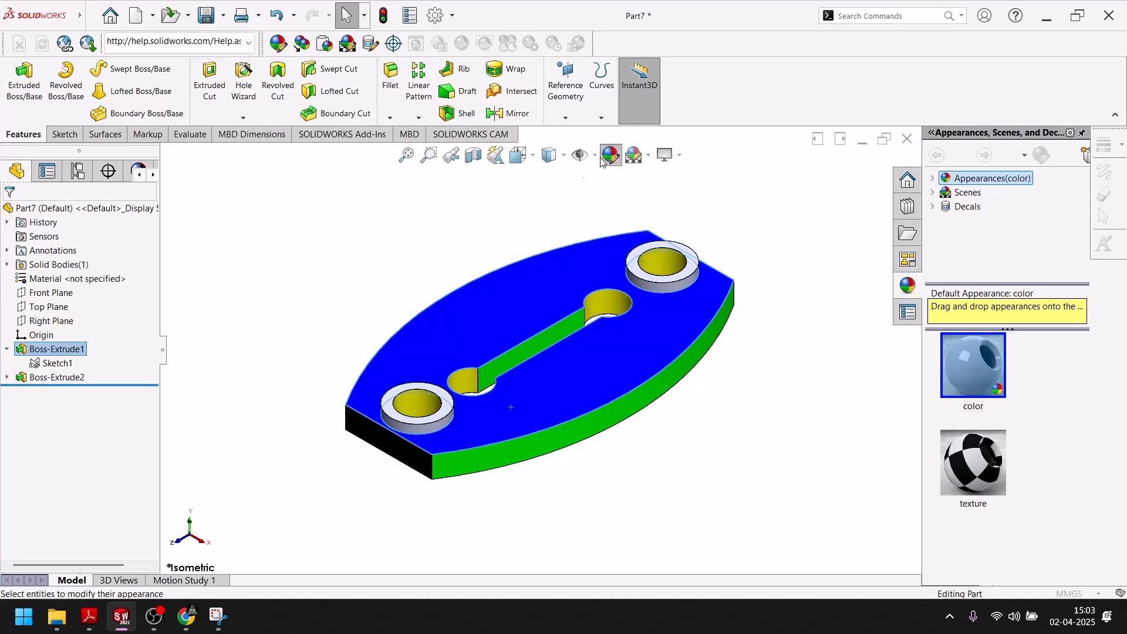
pyautogui.rightClick(47, 297)
pyautogui.click(64, 311)
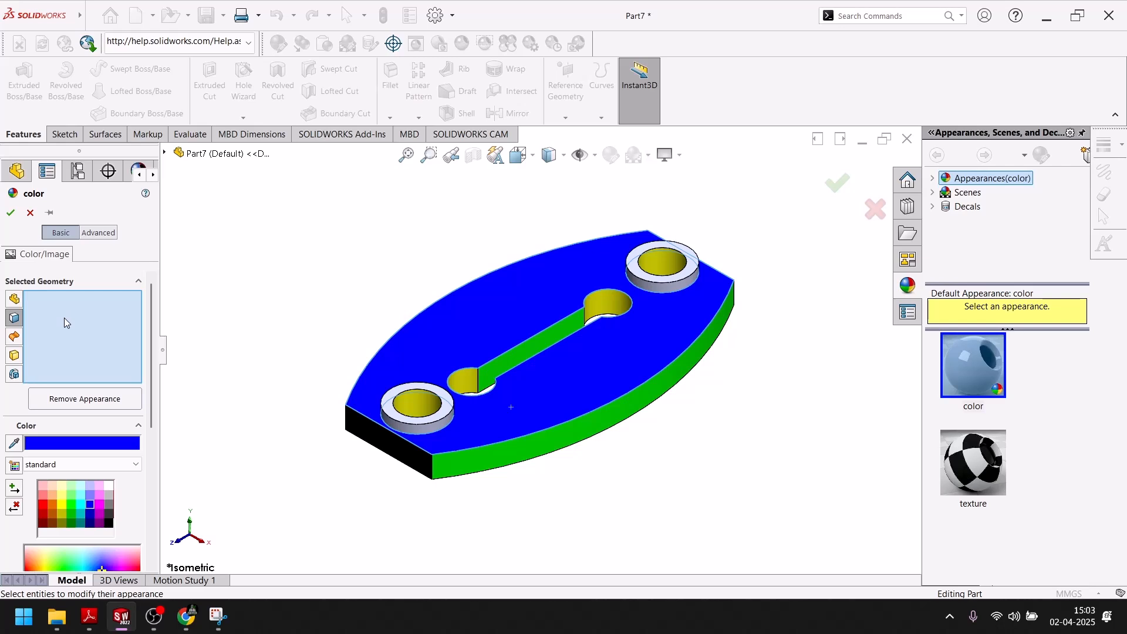
pyautogui.click(403, 346)
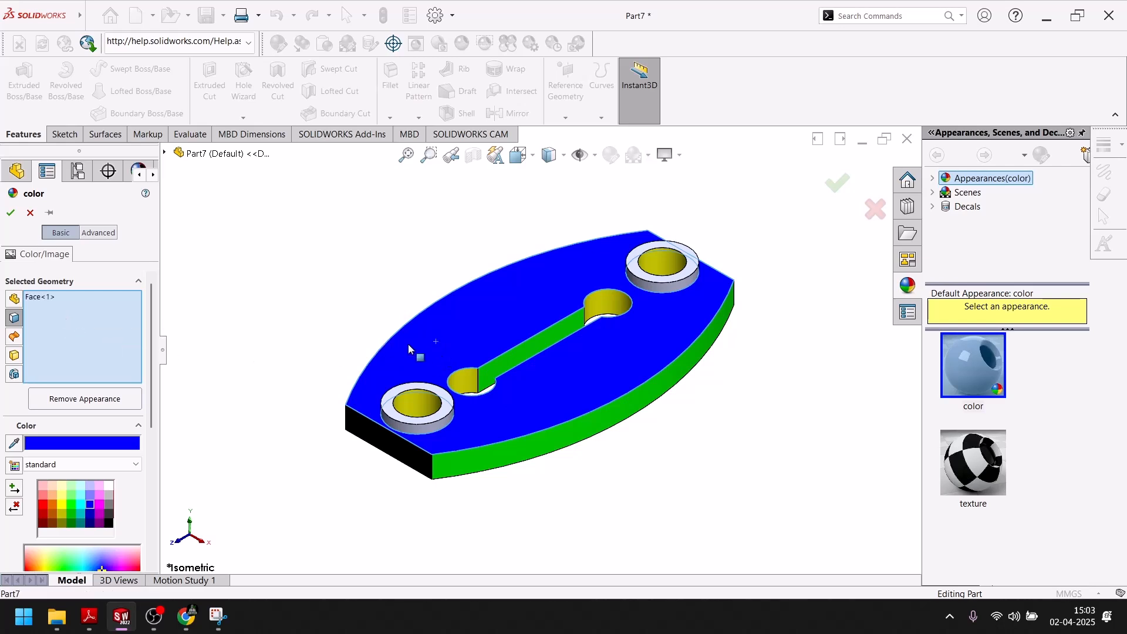
pyautogui.click(424, 345)
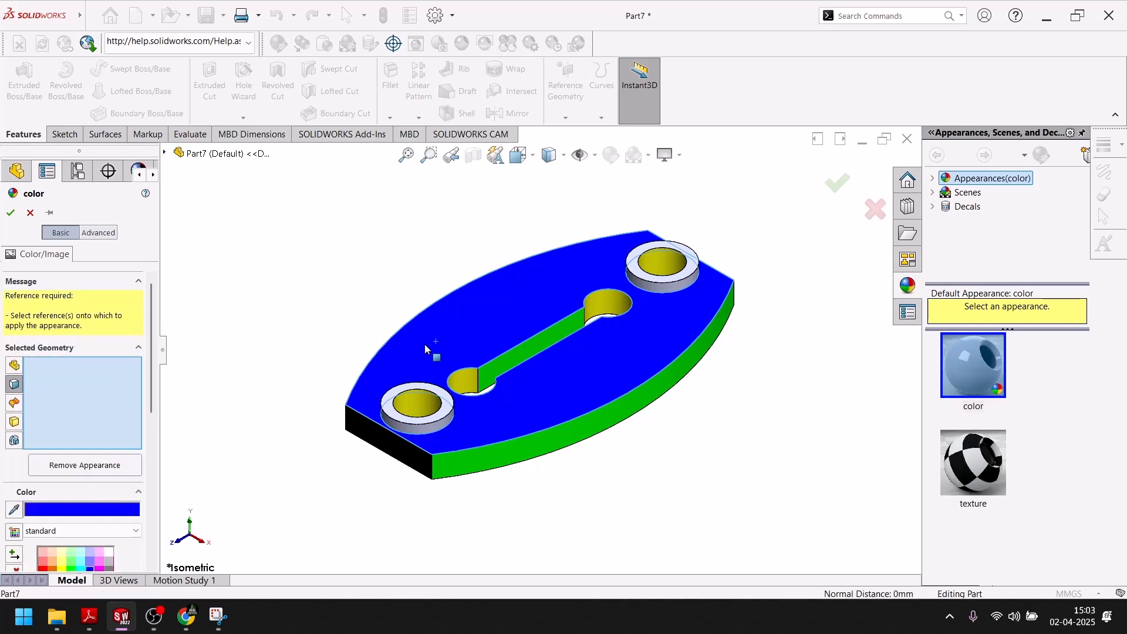
pyautogui.click(30, 213)
# Step: Recolour the plate's large top face light cyan
pyautogui.click(541, 367)
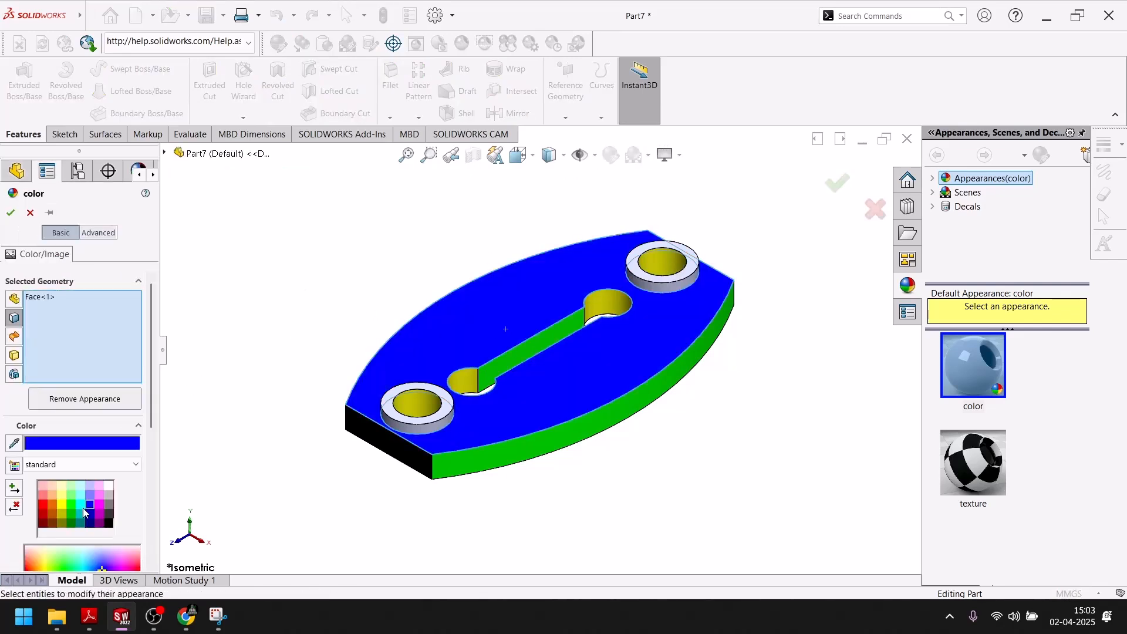
pyautogui.click(81, 496)
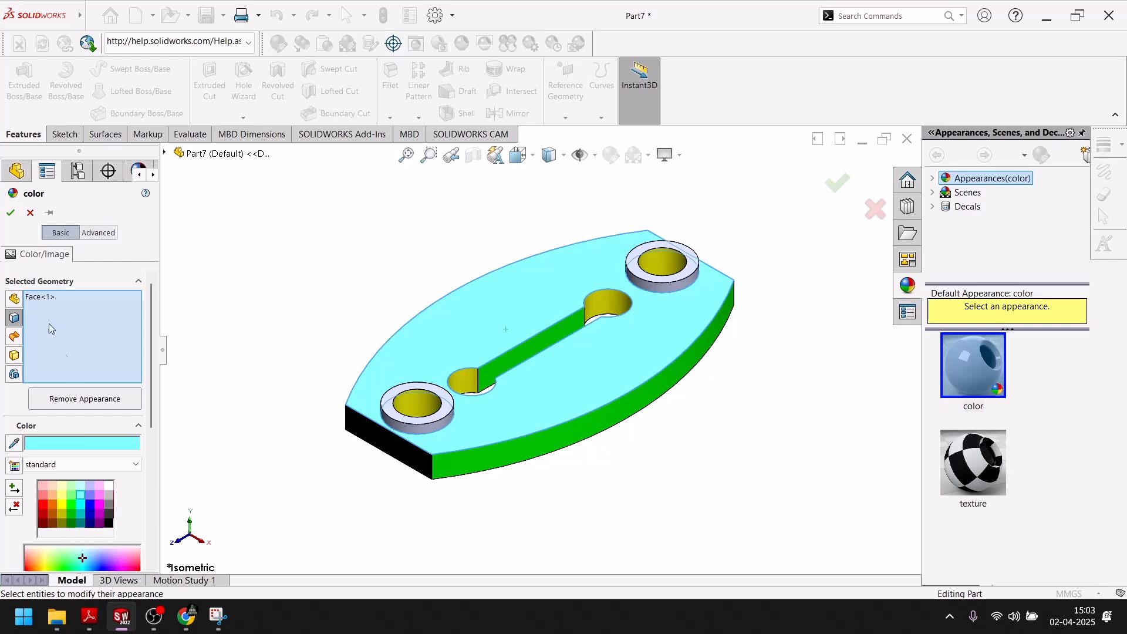
pyautogui.click(10, 213)
# Step: Apply a blue colour to the flat top faces of the two raised rings
pyautogui.scroll(-5, 438, 402)
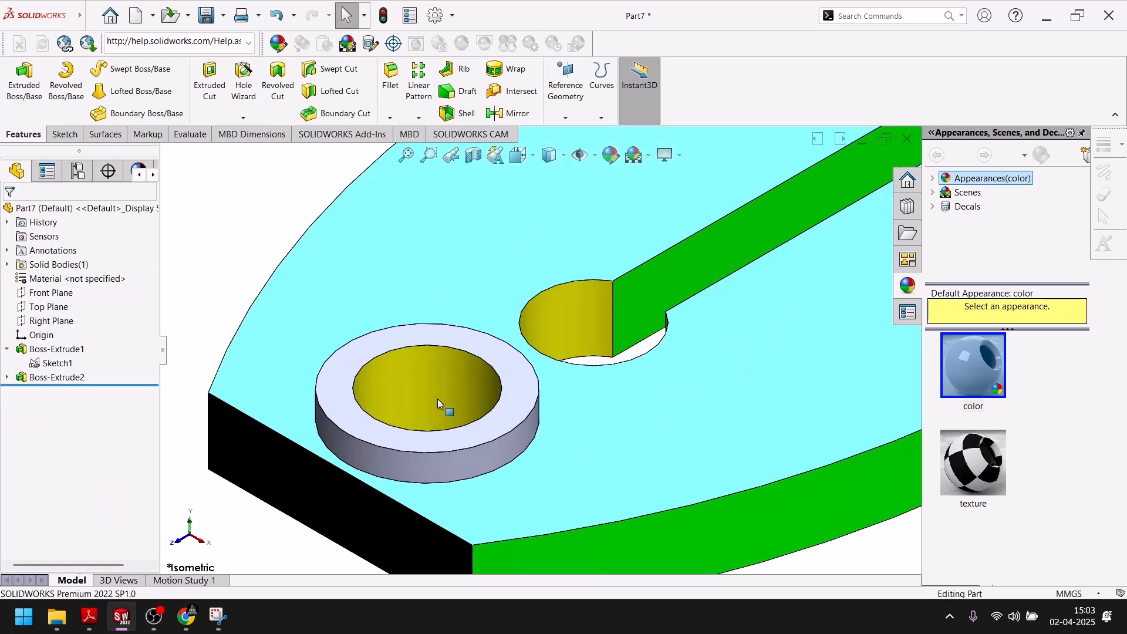
pyautogui.click(492, 416)
pyautogui.scroll(5, 528, 410)
pyautogui.scroll(-4, 727, 255)
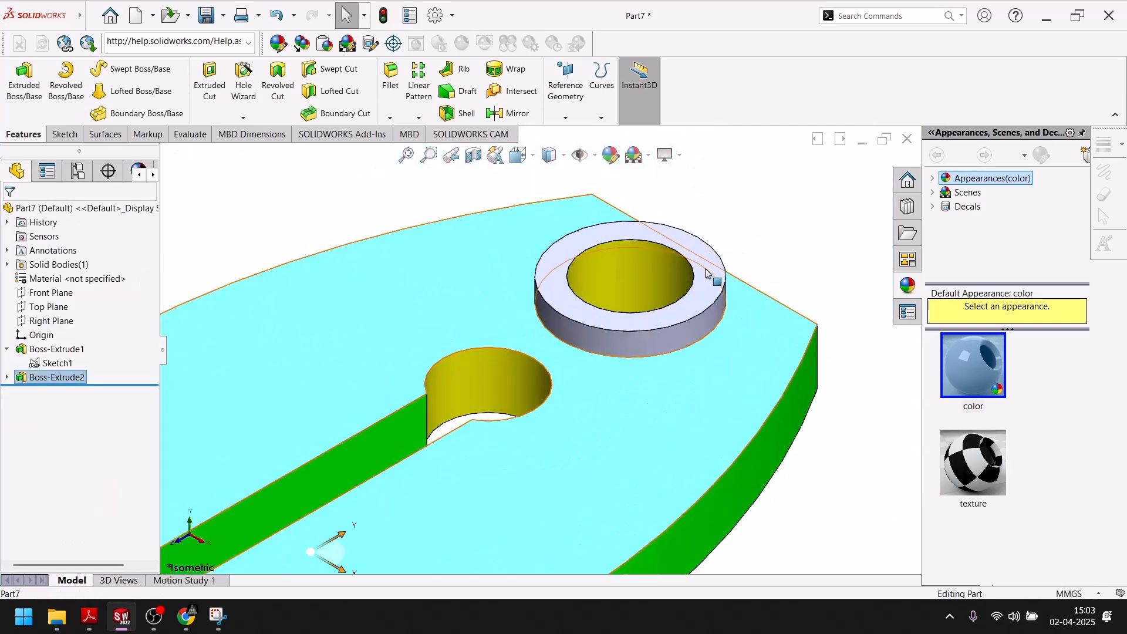
pyautogui.keyDown('ctrl'); pyautogui.click(707, 270); pyautogui.keyUp('ctrl')
pyautogui.click(611, 154)
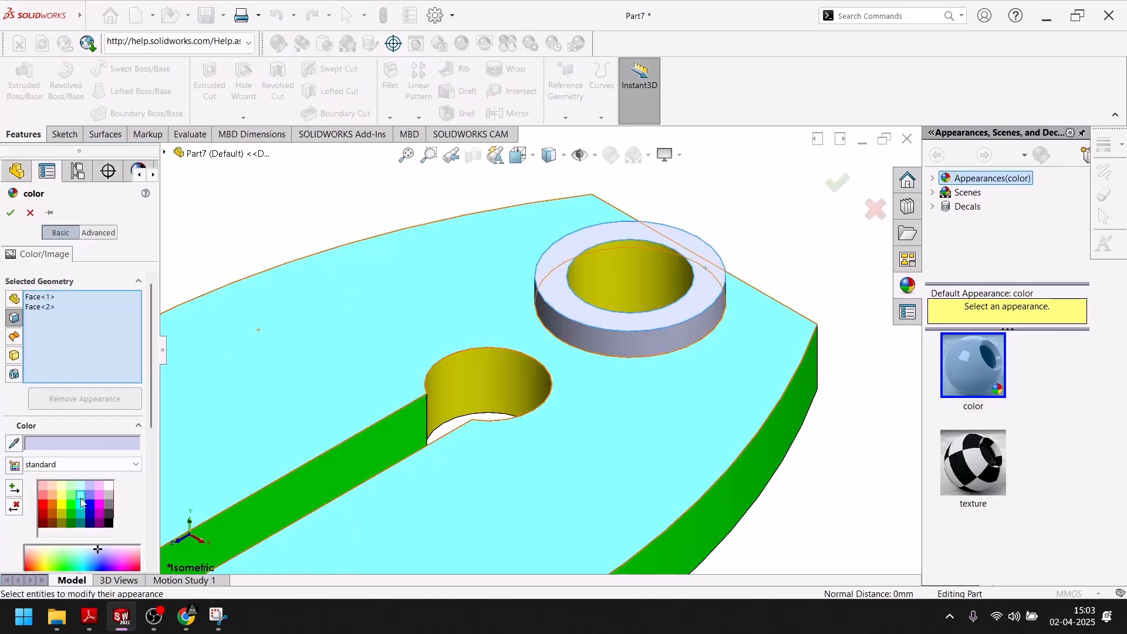
pyautogui.click(87, 508)
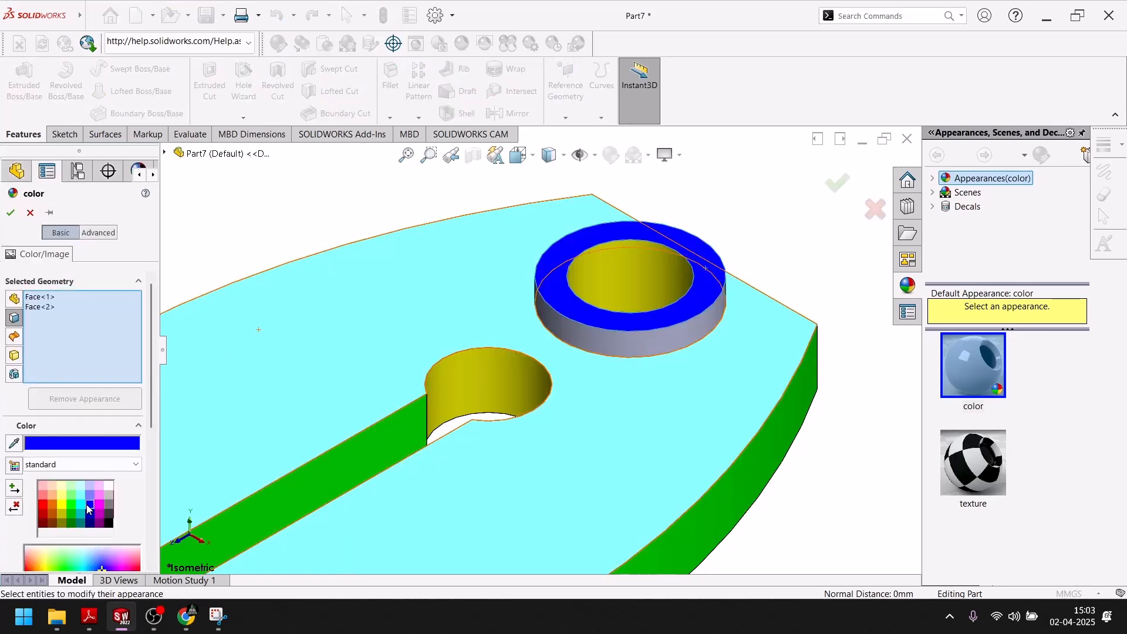
pyautogui.click(10, 213)
# Step: Apply a black colour to the outer cylindrical side faces of the two raised rings
pyautogui.scroll(-4, 730, 376)
pyautogui.click(597, 286)
pyautogui.scroll(3, 626, 358)
pyautogui.scroll(-3, 426, 280)
pyautogui.click(451, 280)
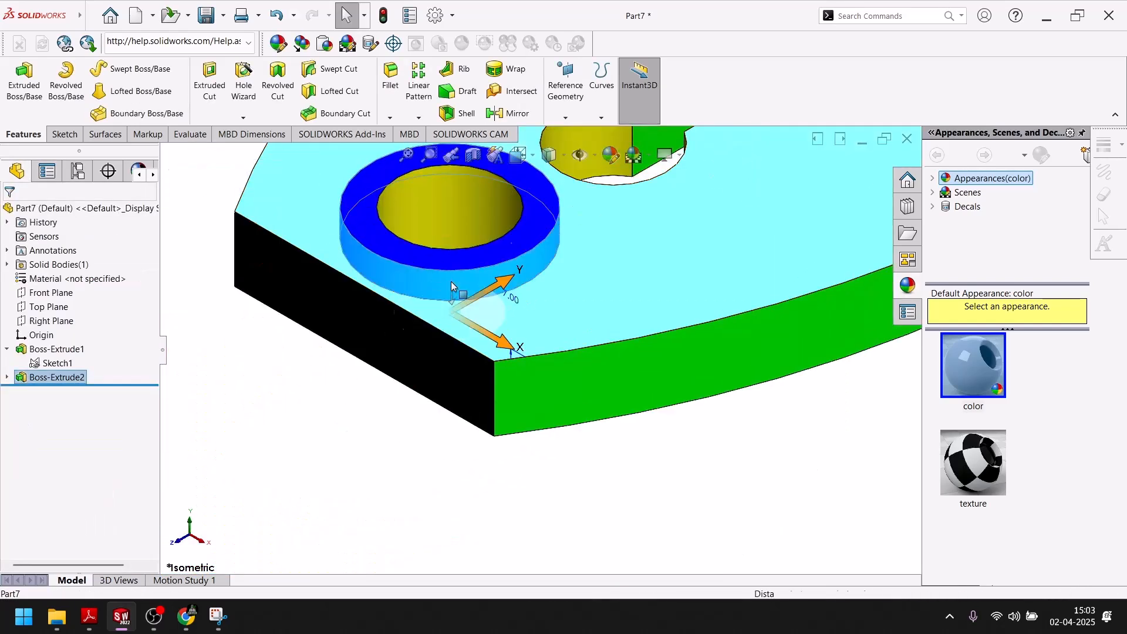
pyautogui.click(609, 158)
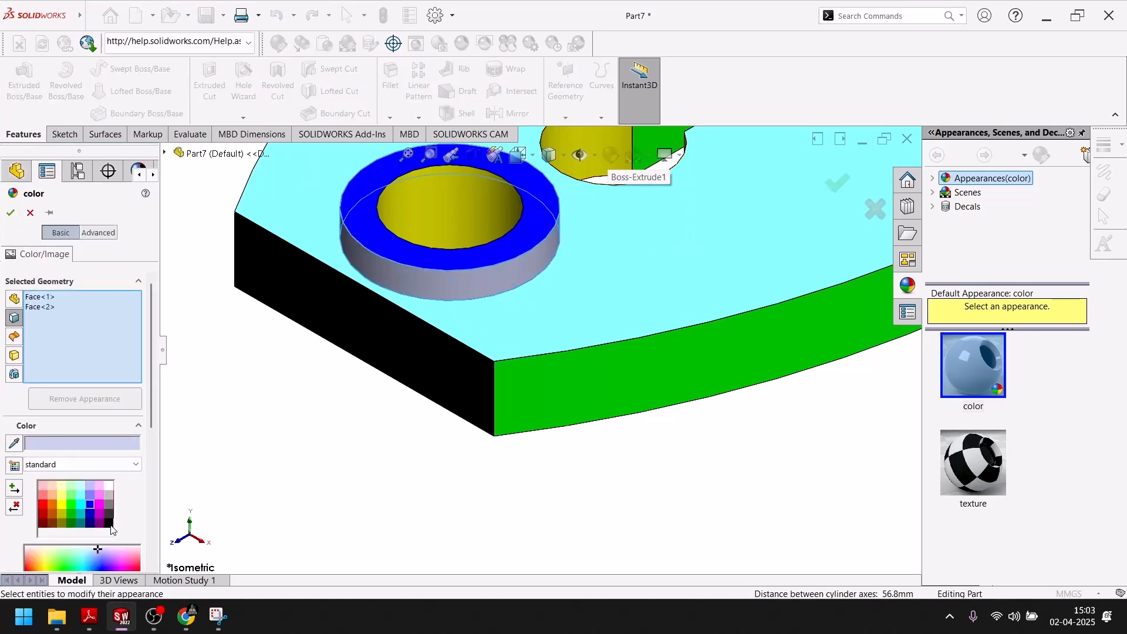
pyautogui.click(111, 526)
pyautogui.press('Return')
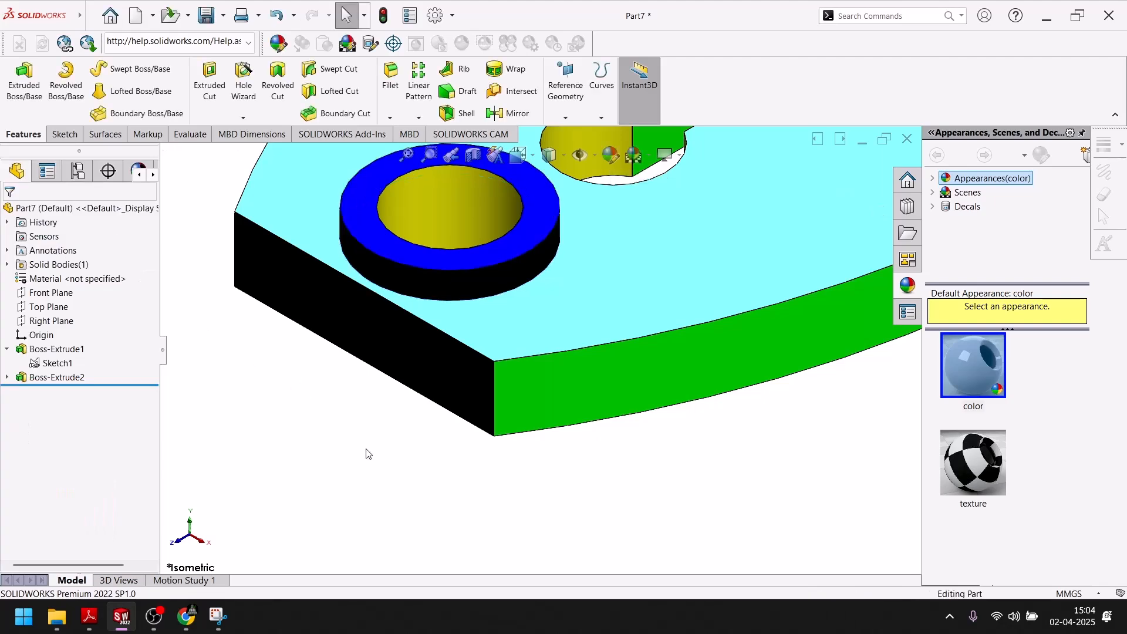
# Step: Return the part to the isometric view and recolour the plate's large top face light grey
pyautogui.press('space')
pyautogui.click(382, 465)
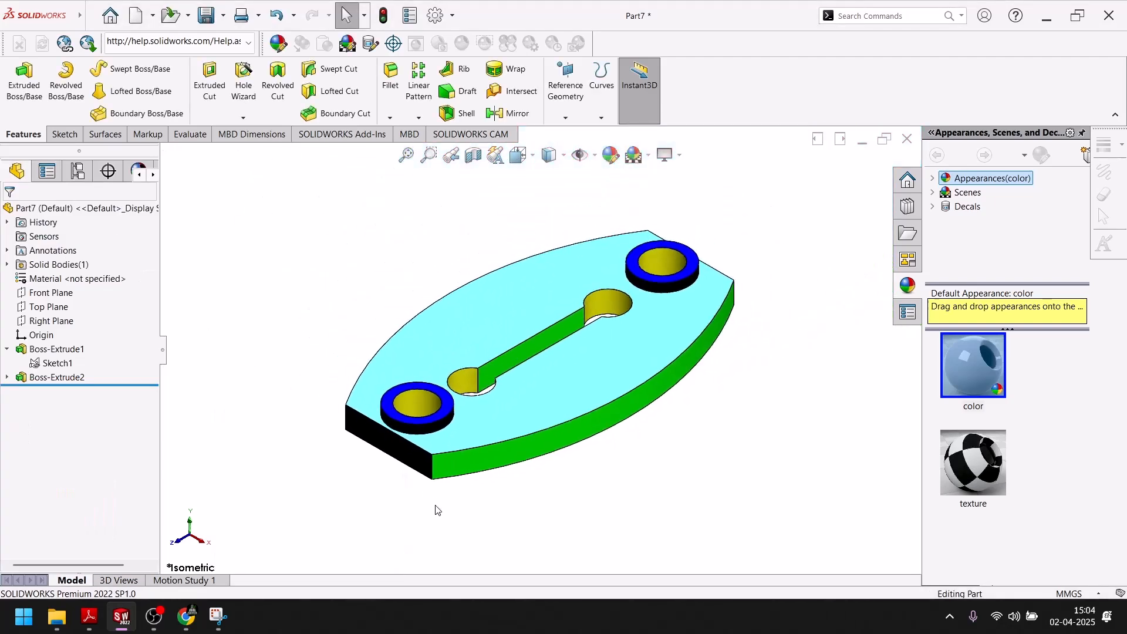
pyautogui.click(581, 364)
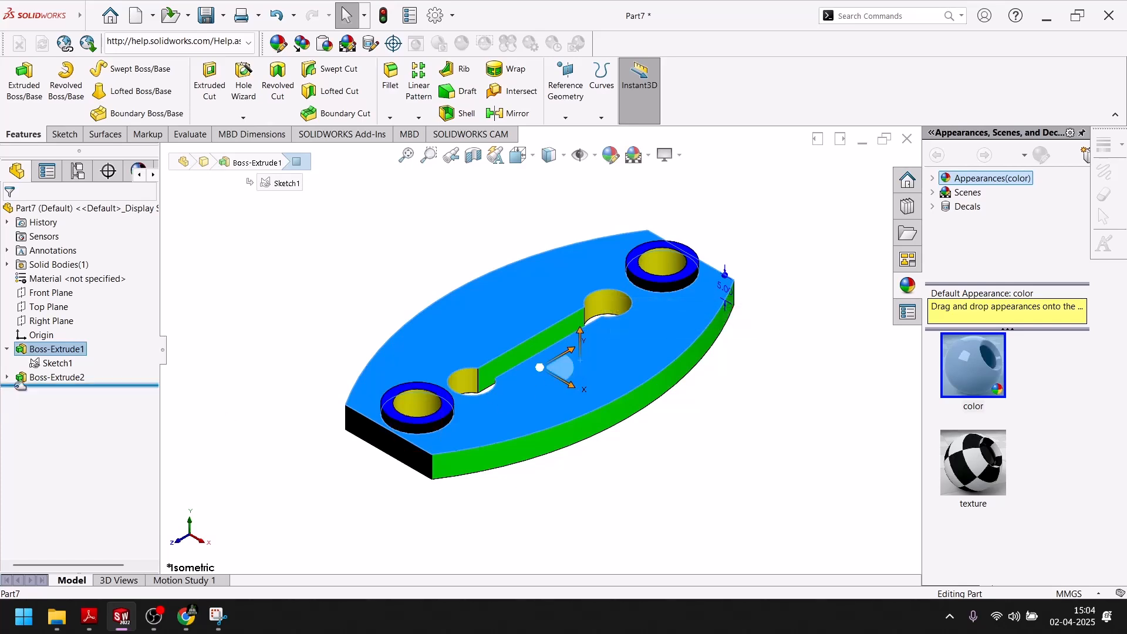
pyautogui.click(8, 348)
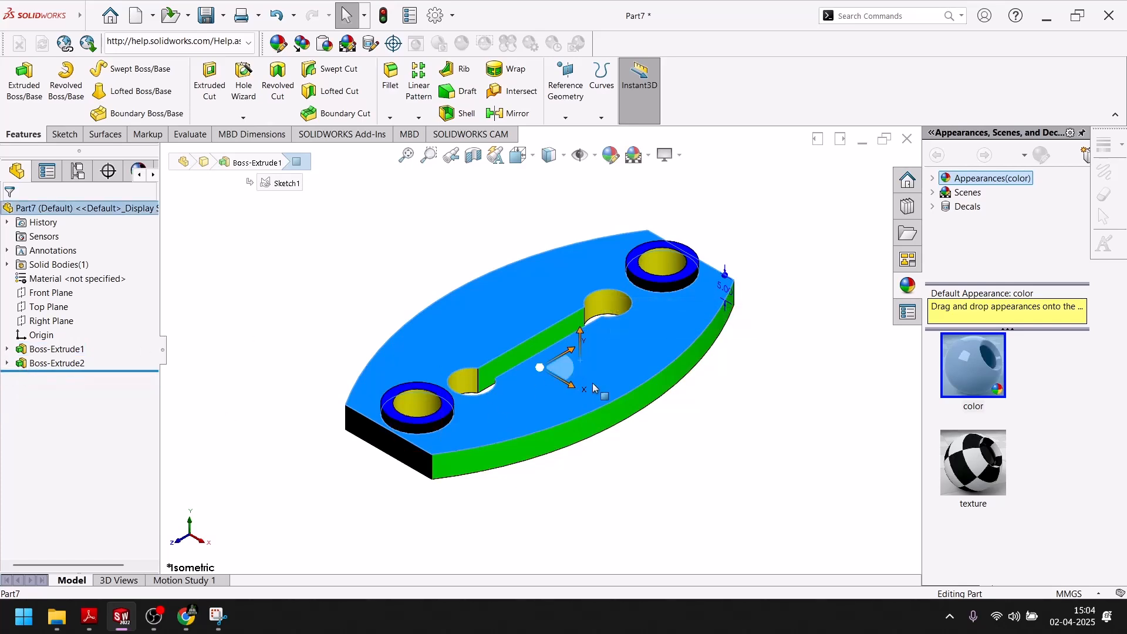
pyautogui.click(611, 155)
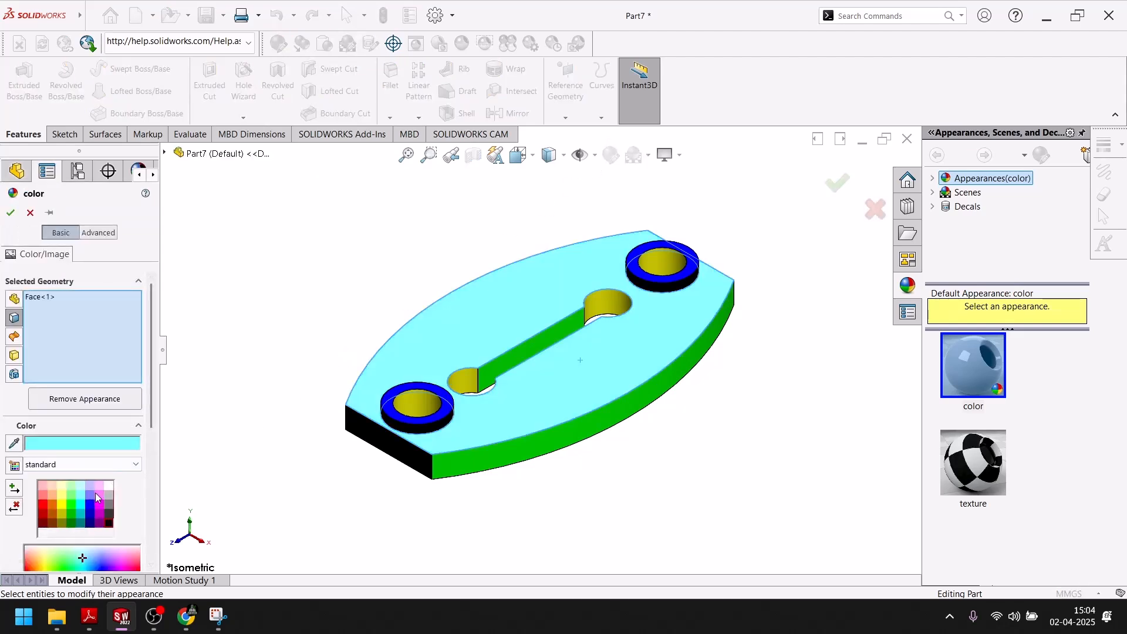
pyautogui.click(109, 496)
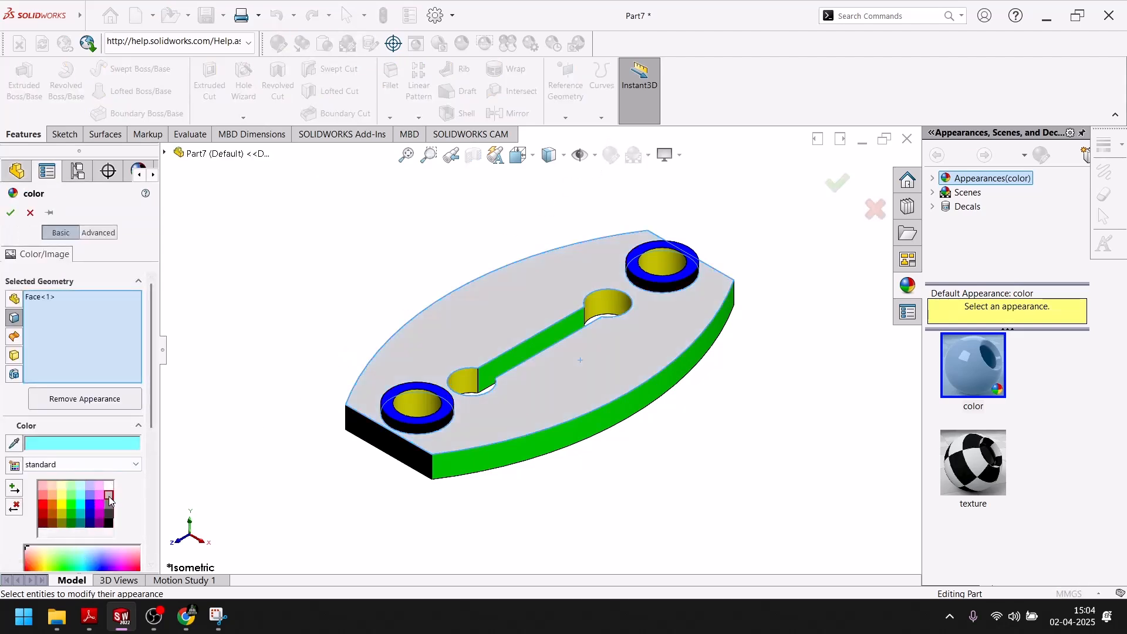
pyautogui.click(9, 212)
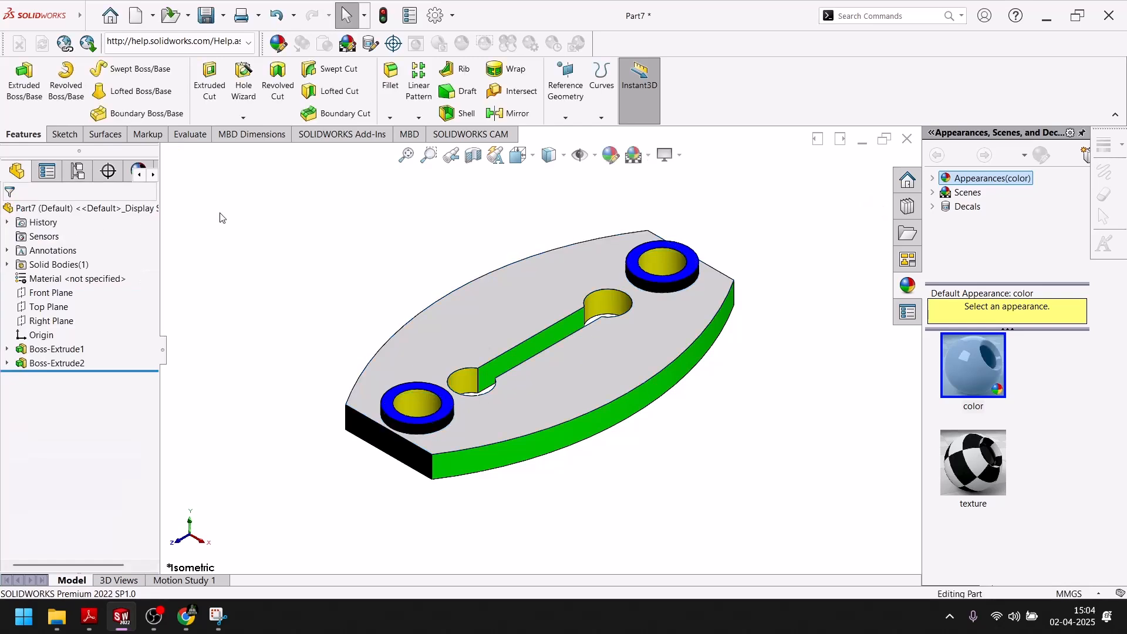
# Step: Switch to Snipping Tool and try to capture a snip of the coloured plate in isometric view
pyautogui.press('space')
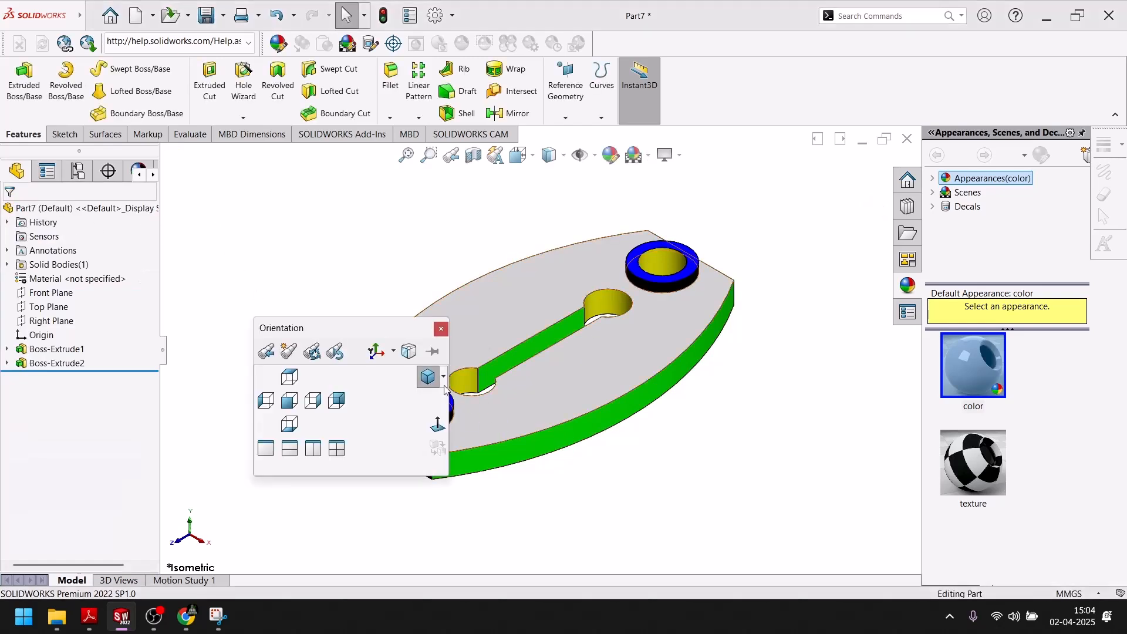
pyautogui.click(428, 376)
pyautogui.click(218, 617)
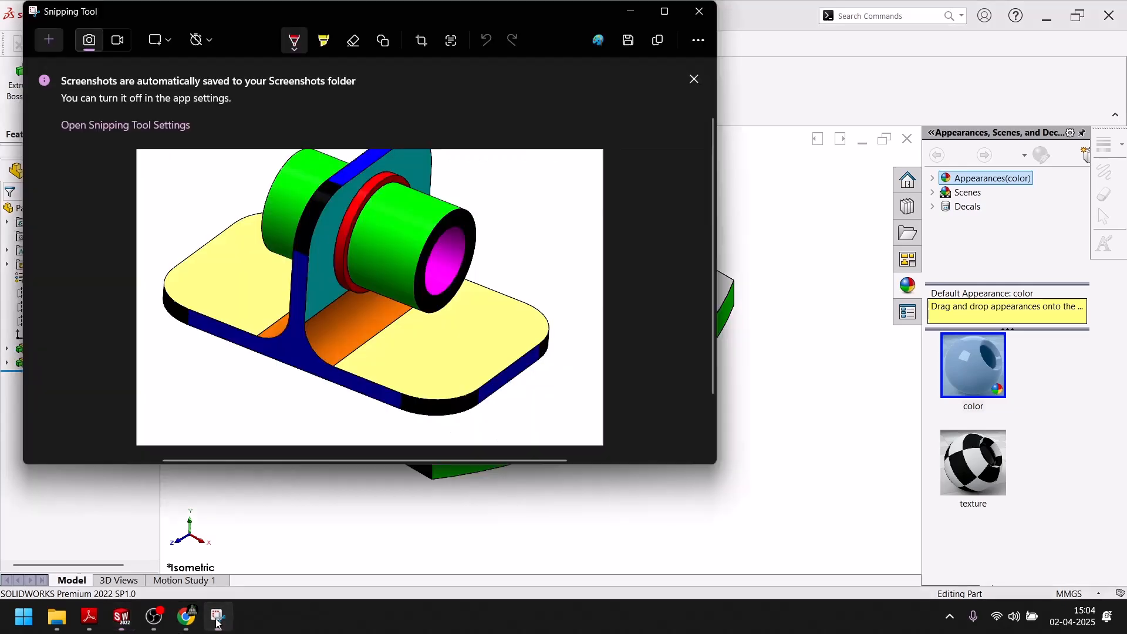
pyautogui.click(49, 41)
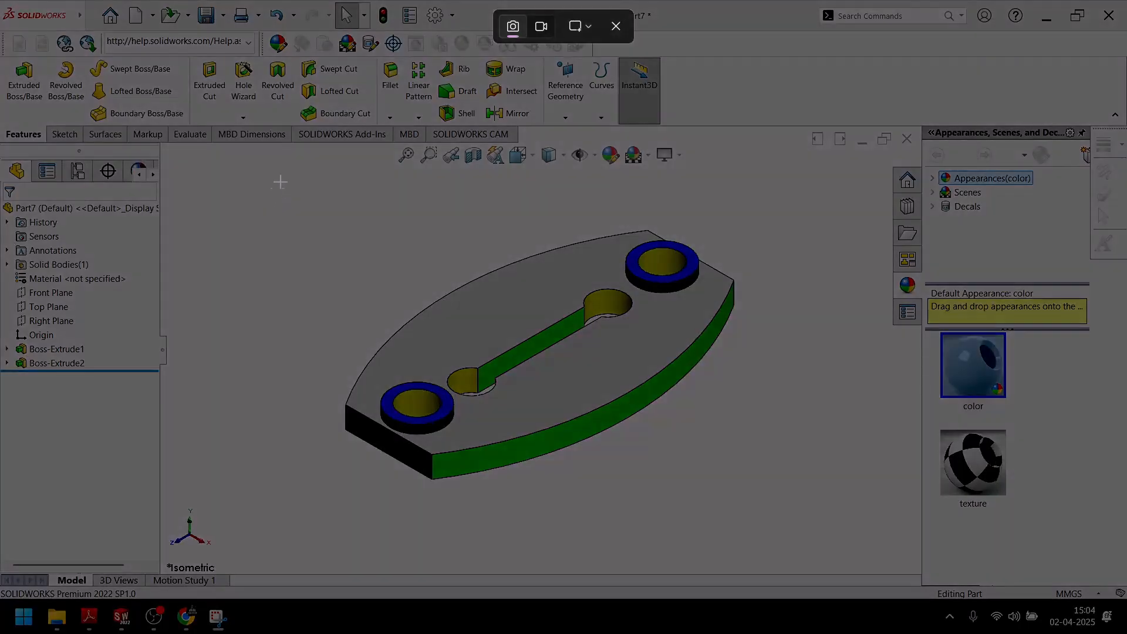
pyautogui.moveTo(294, 176); pyautogui.dragTo(404, 305)
pyautogui.click(808, 325)
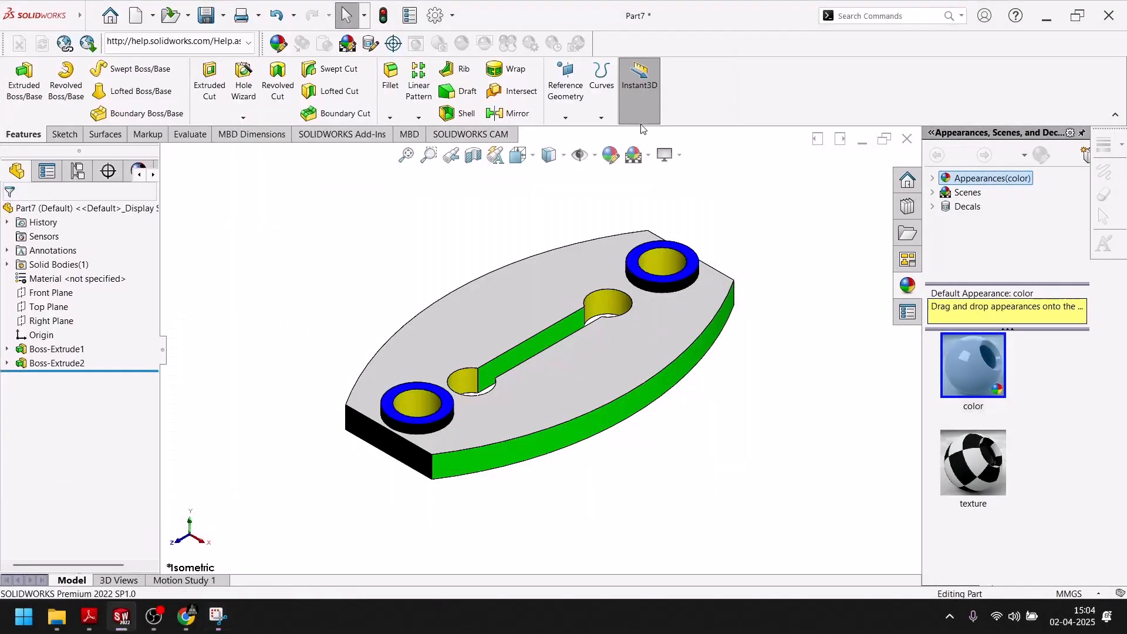
pyautogui.click(652, 154)
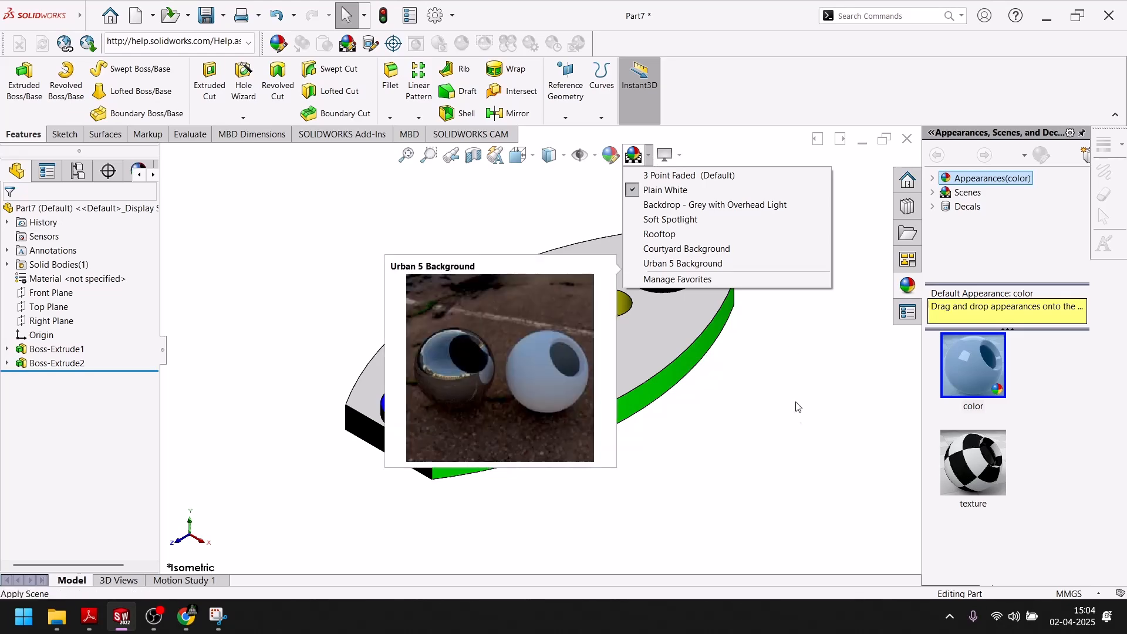
# Step: Capture a new snip in Snipping Tool that frames the whole coloured plate
pyautogui.click(218, 617)
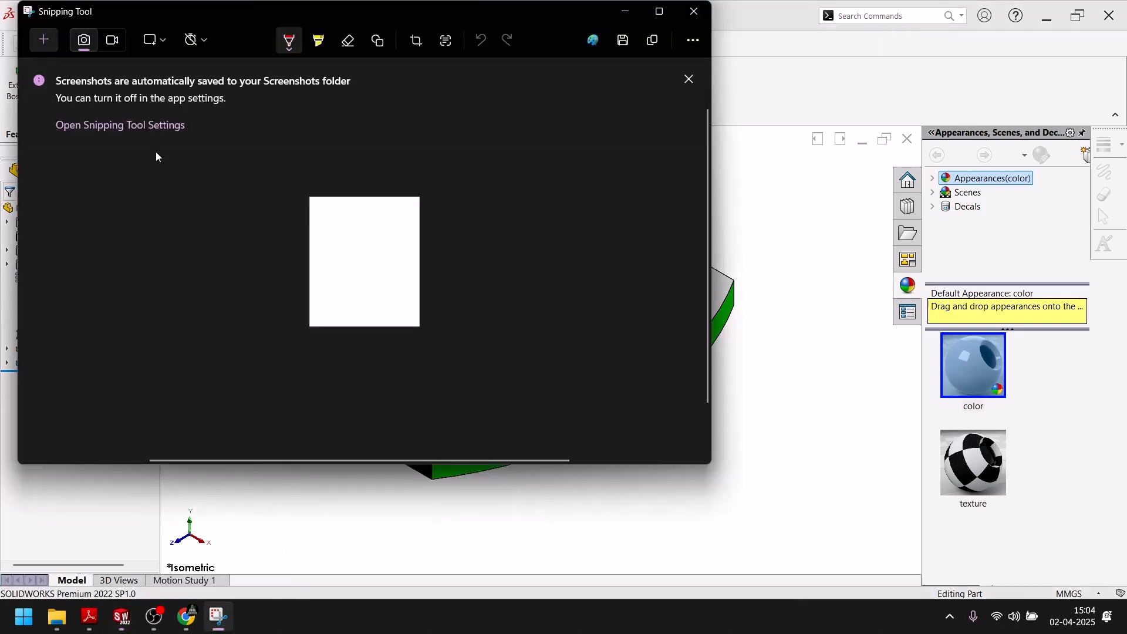
pyautogui.click(44, 39)
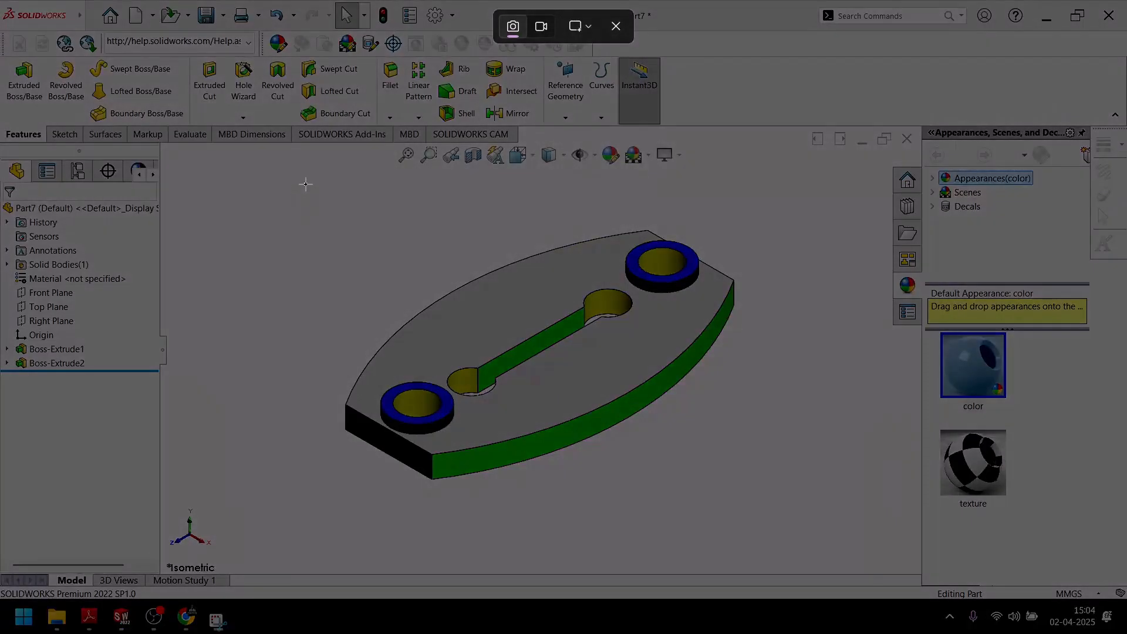
pyautogui.moveTo(305, 183); pyautogui.dragTo(778, 540)
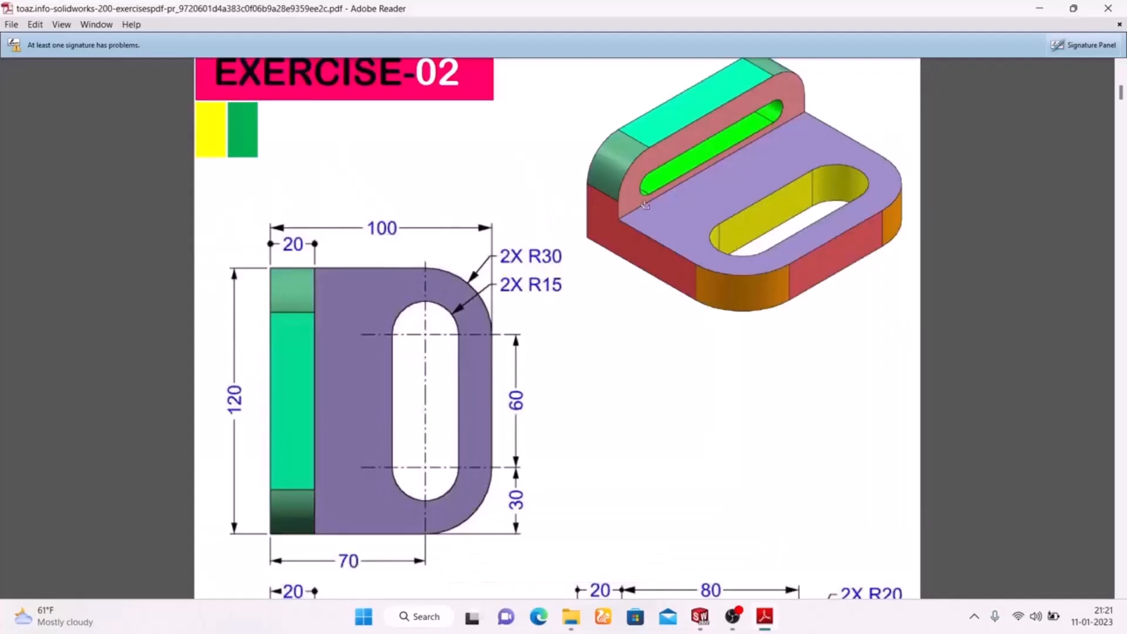
# Step: Review the Exercise-02 drawing, switch to the SOLIDWORKS Part3 sketch and draw a center rectangle about 144 mm wide on the origin
pyautogui.scroll(3, 693, 183)
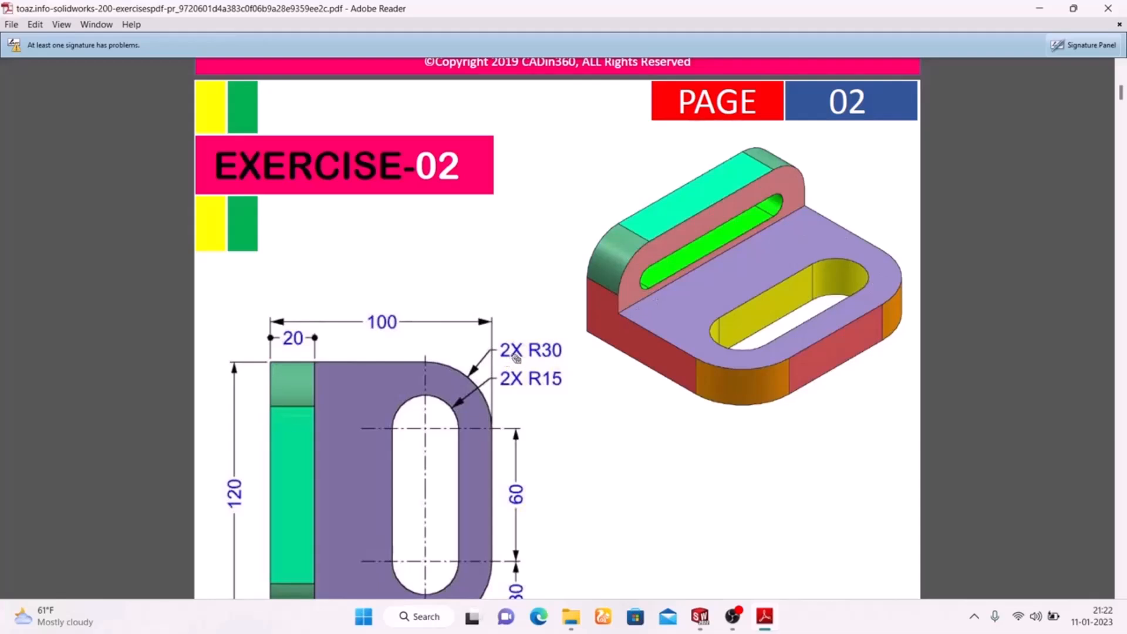
pyautogui.scroll(-3, 516, 358)
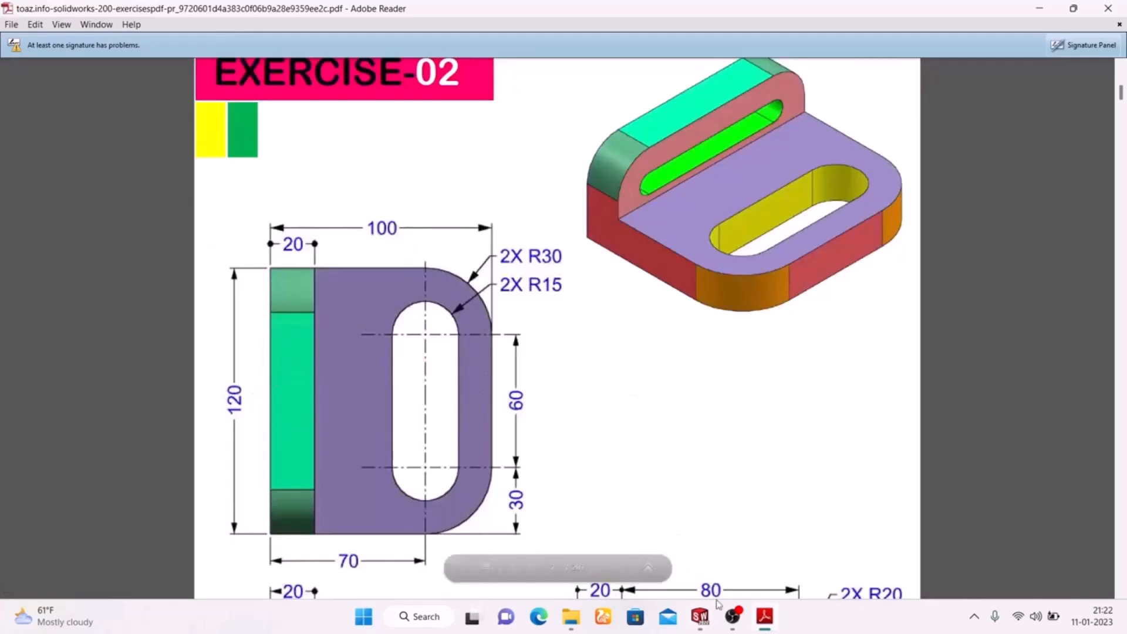
pyautogui.click(700, 617)
pyautogui.click(761, 547)
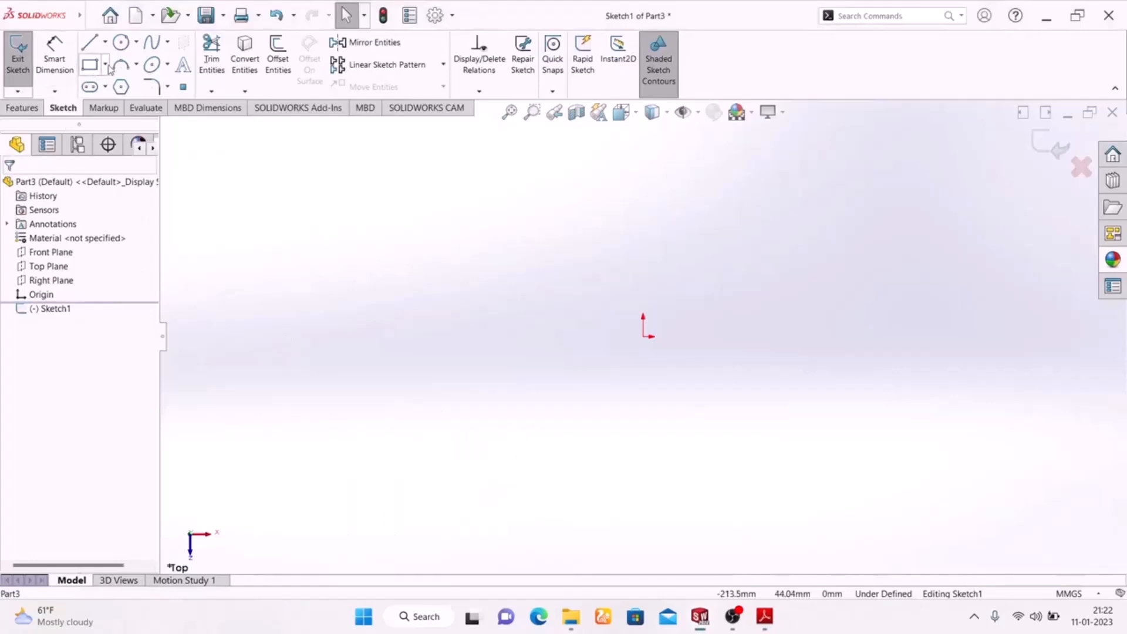
pyautogui.click(106, 64)
pyautogui.click(112, 96)
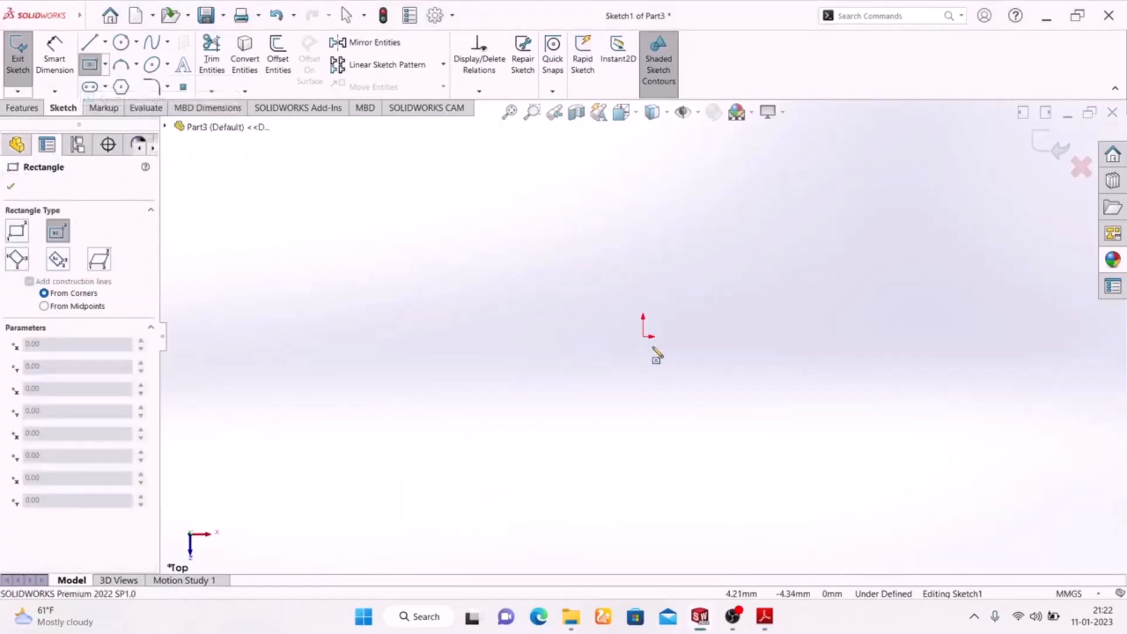
pyautogui.click(644, 337)
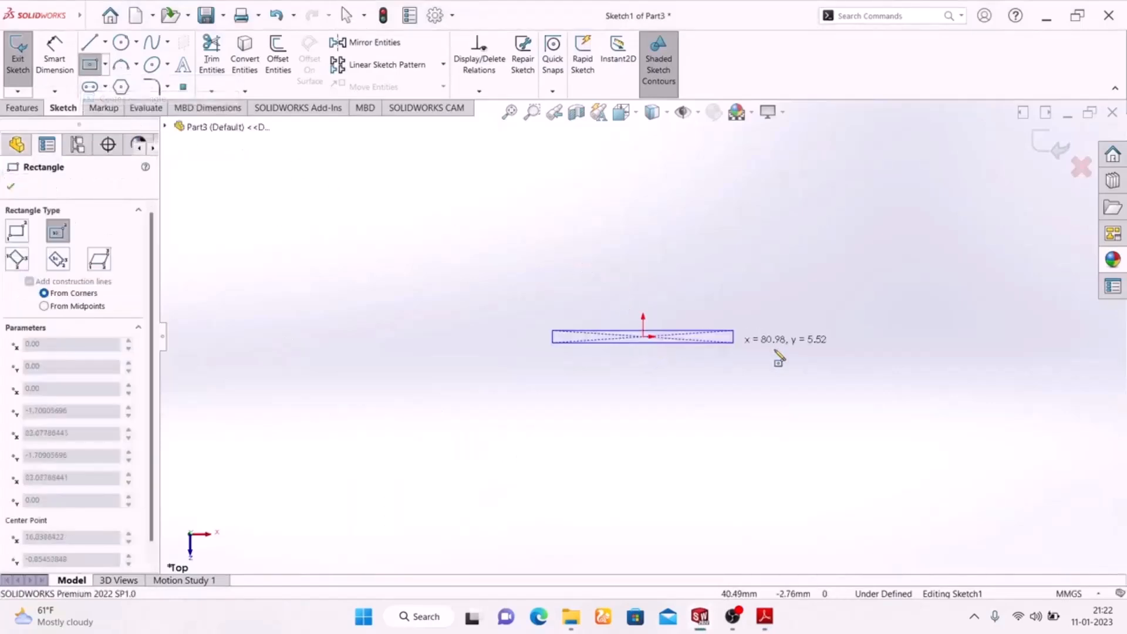
pyautogui.click(804, 438)
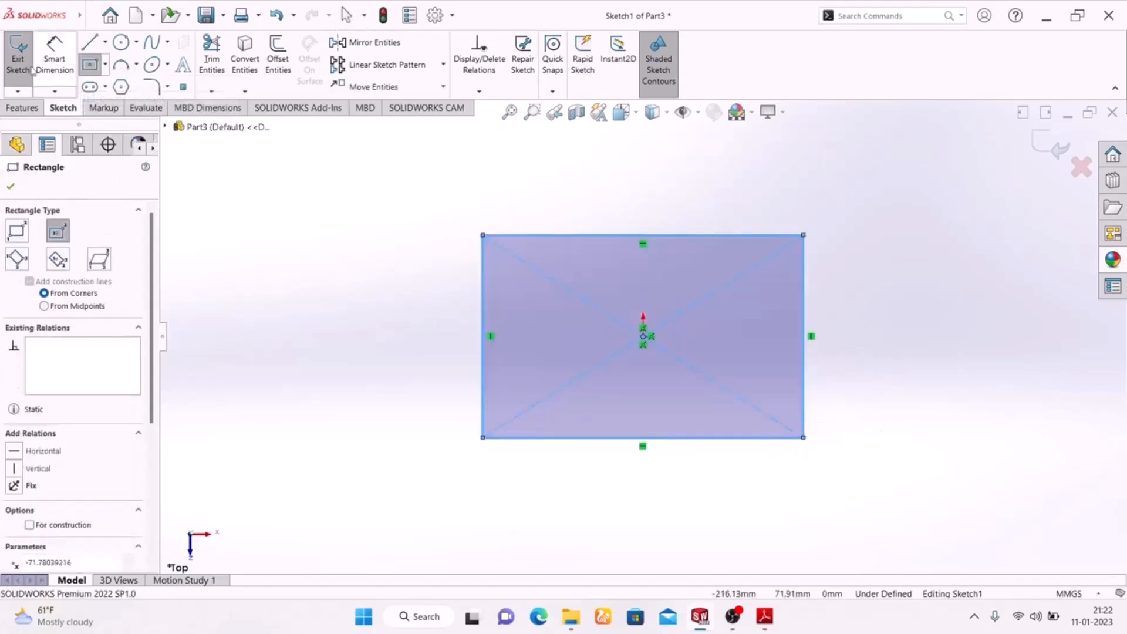
# Step: Dimension the rectangle's bottom edge to 120 mm and its left edge to 100 mm
pyautogui.click(55, 59)
pyautogui.click(670, 439)
pyautogui.click(660, 495)
pyautogui.write('1')
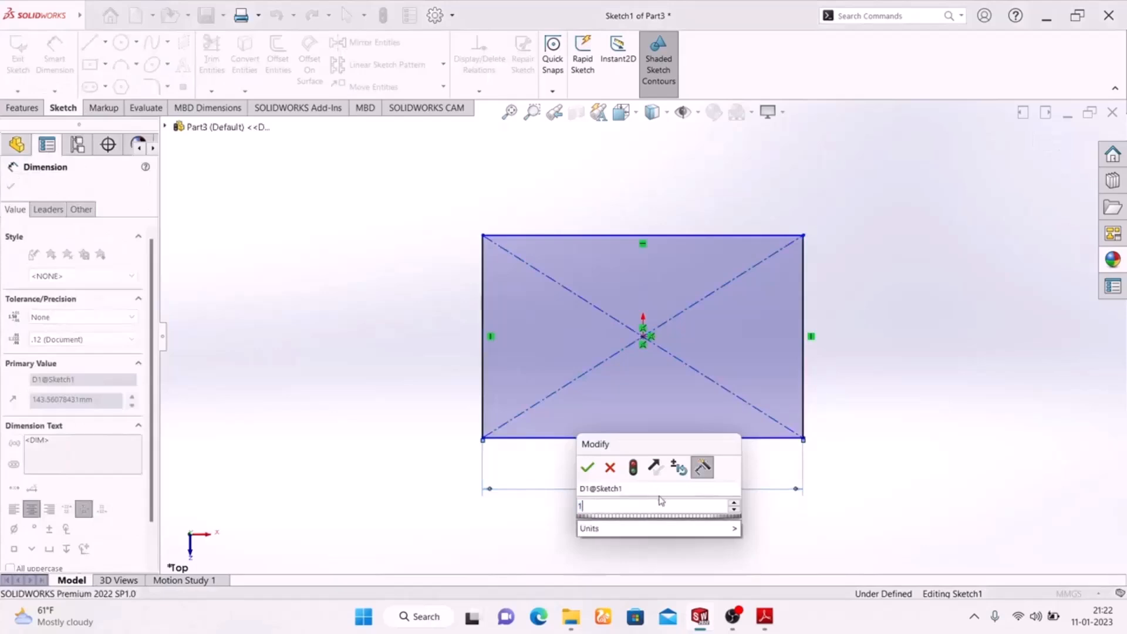
pyautogui.write('20')
pyautogui.press('Return')
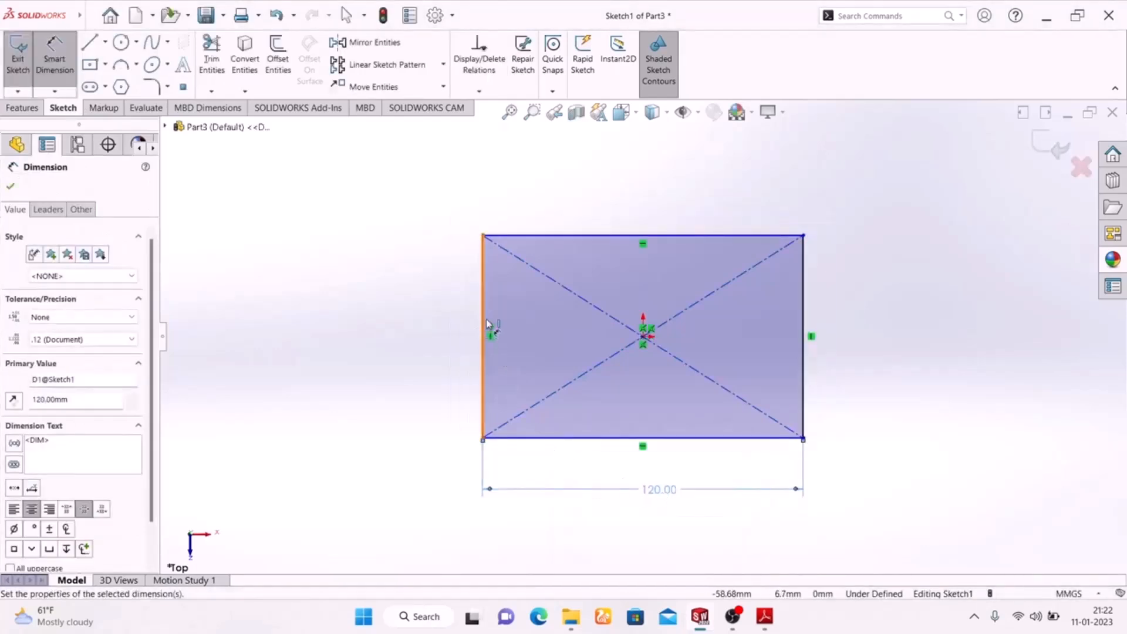
pyautogui.click(482, 336)
pyautogui.click(438, 343)
pyautogui.write('100')
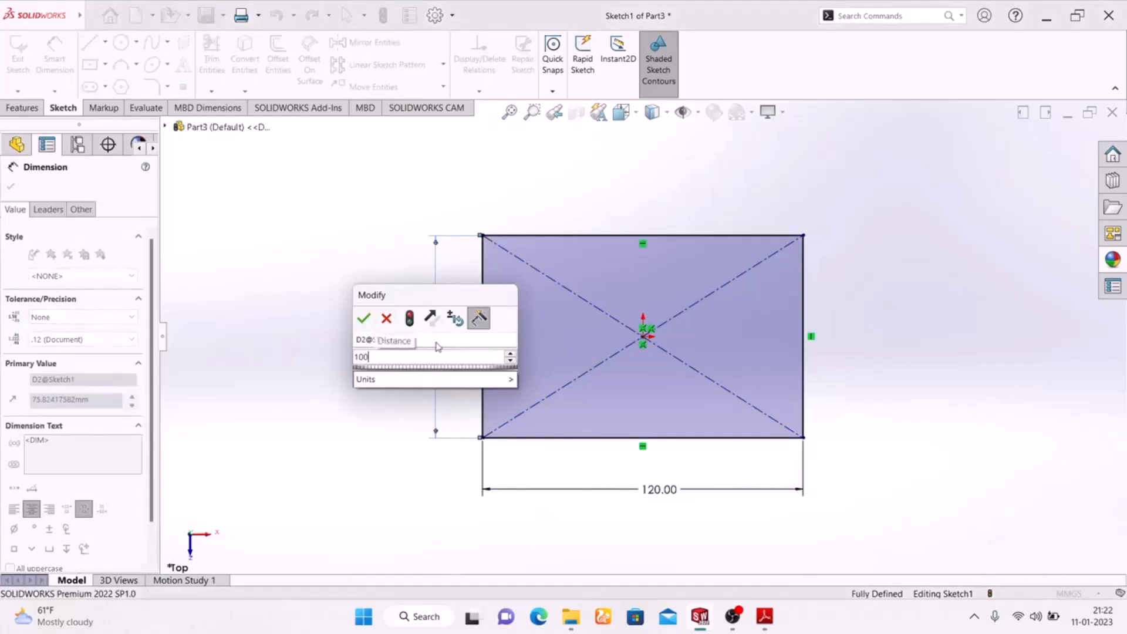
pyautogui.press('Return')
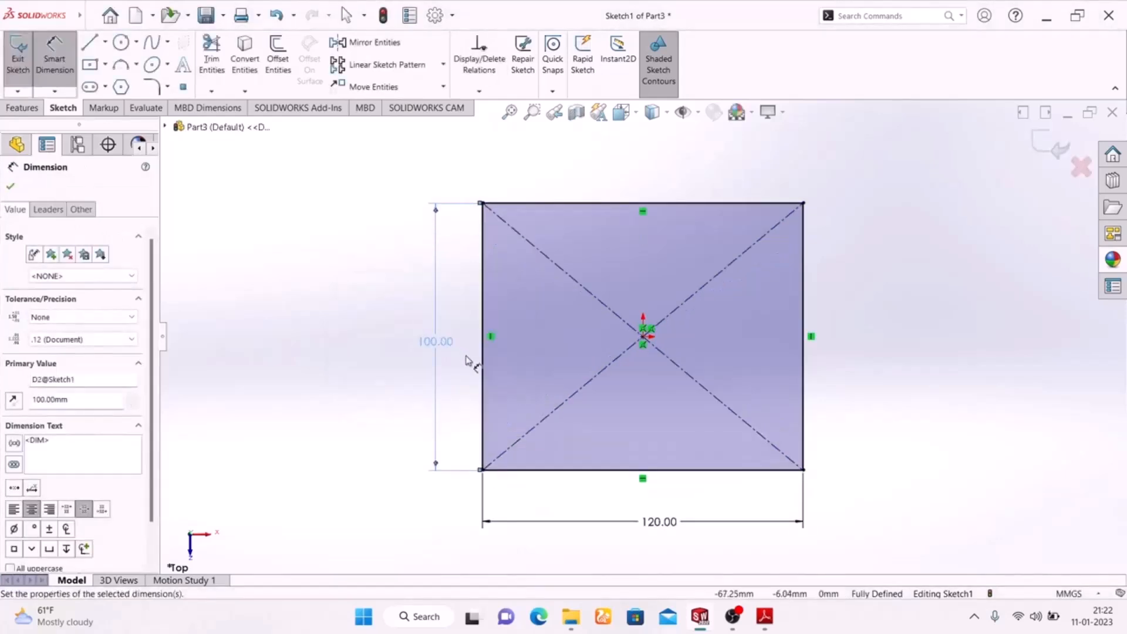
# Step: Check the Exercise-02 drawing, return to SOLIDWORKS and fillet the rectangle's two upper corners with a 30 mm radius
pyautogui.click(764, 618)
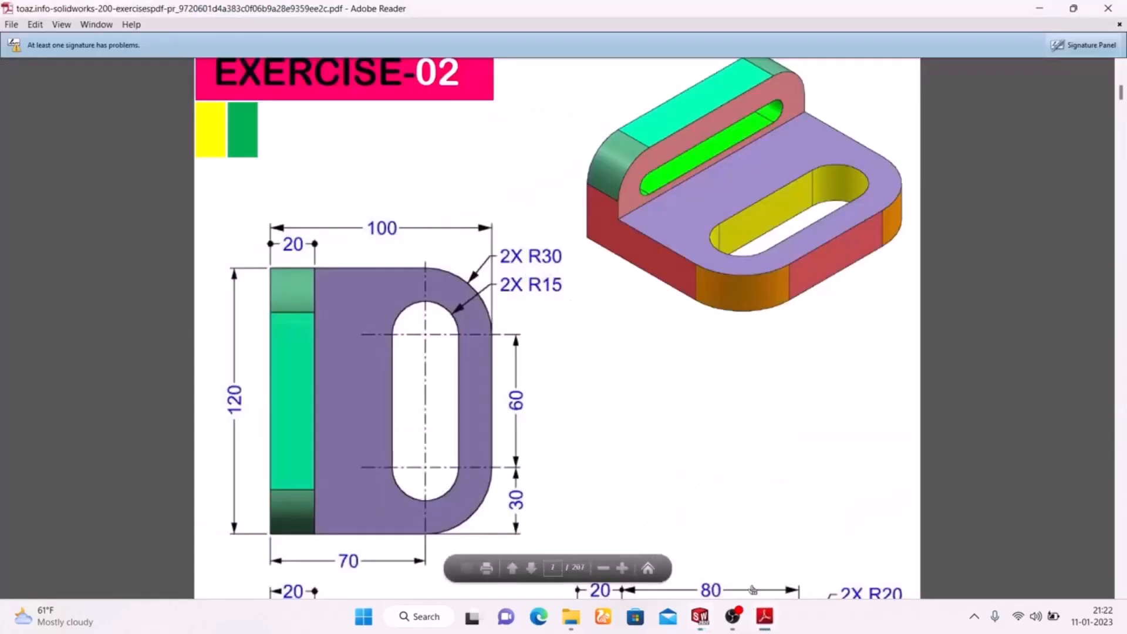
pyautogui.click(771, 622)
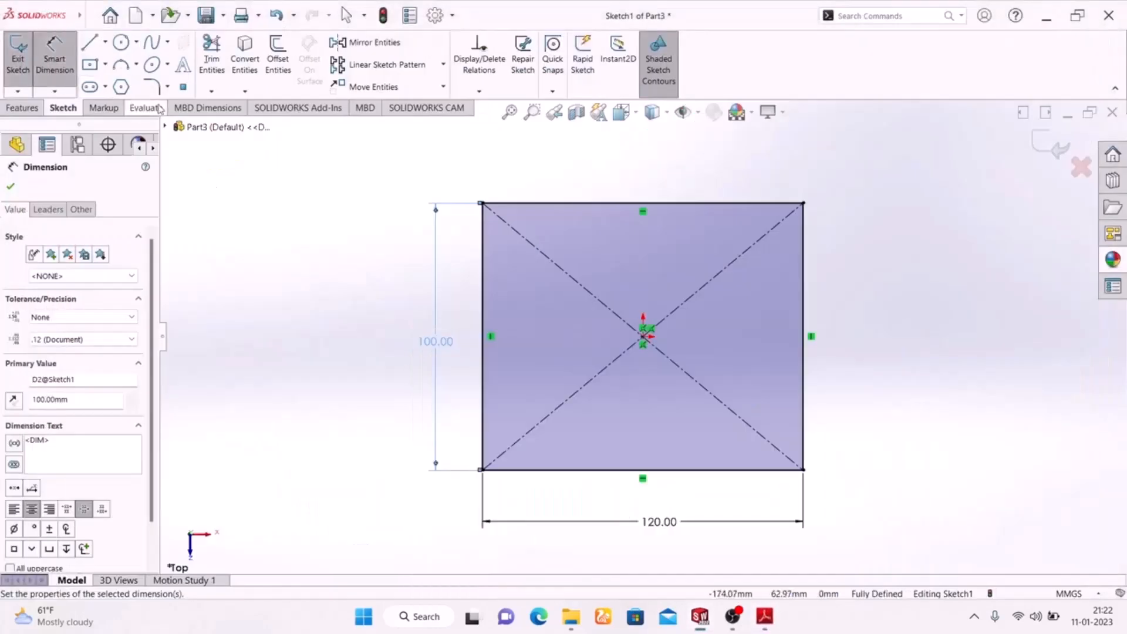
pyautogui.click(158, 87)
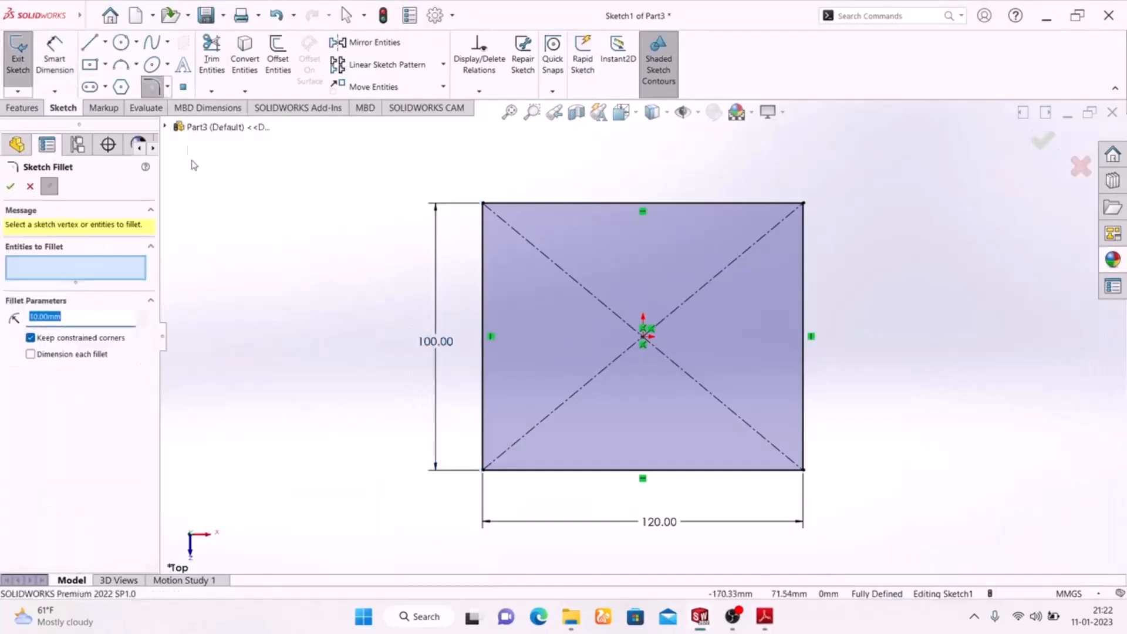
pyautogui.click(803, 204)
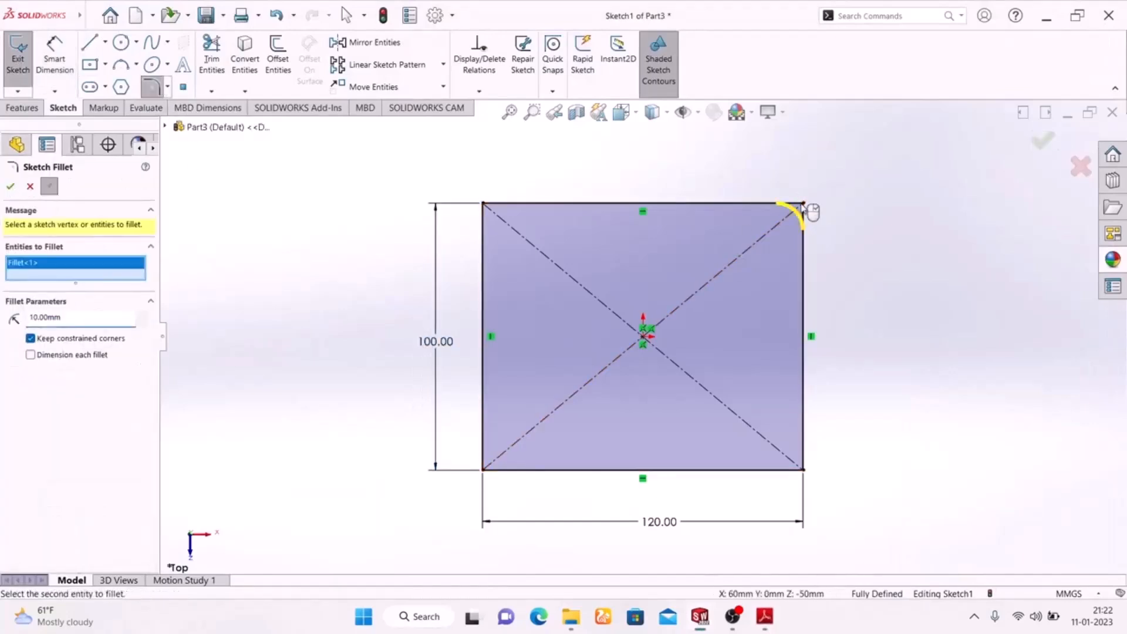
pyautogui.click(483, 204)
pyautogui.moveTo(77, 326); pyautogui.dragTo(2, 326)
pyautogui.write('30')
pyautogui.press('Return')
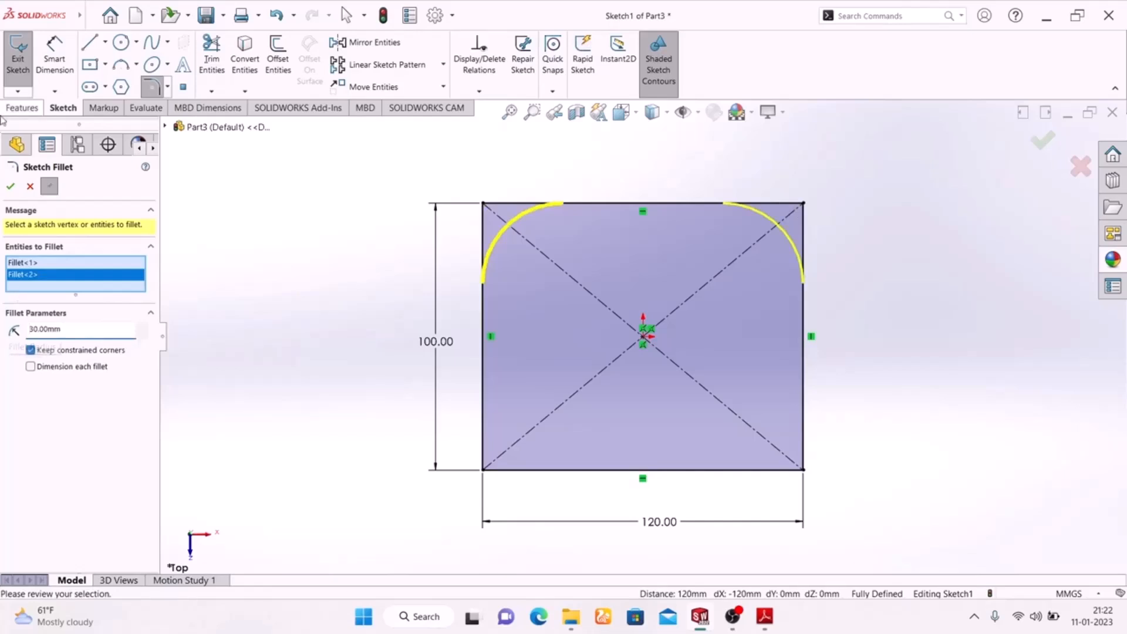
pyautogui.click(10, 188)
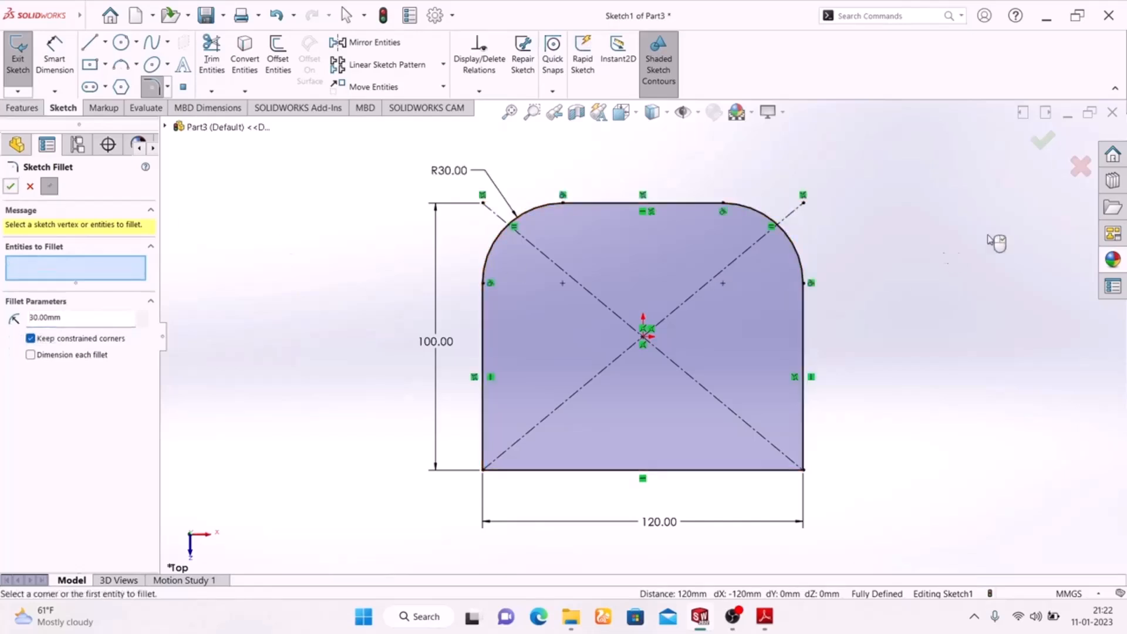
pyautogui.click(1043, 146)
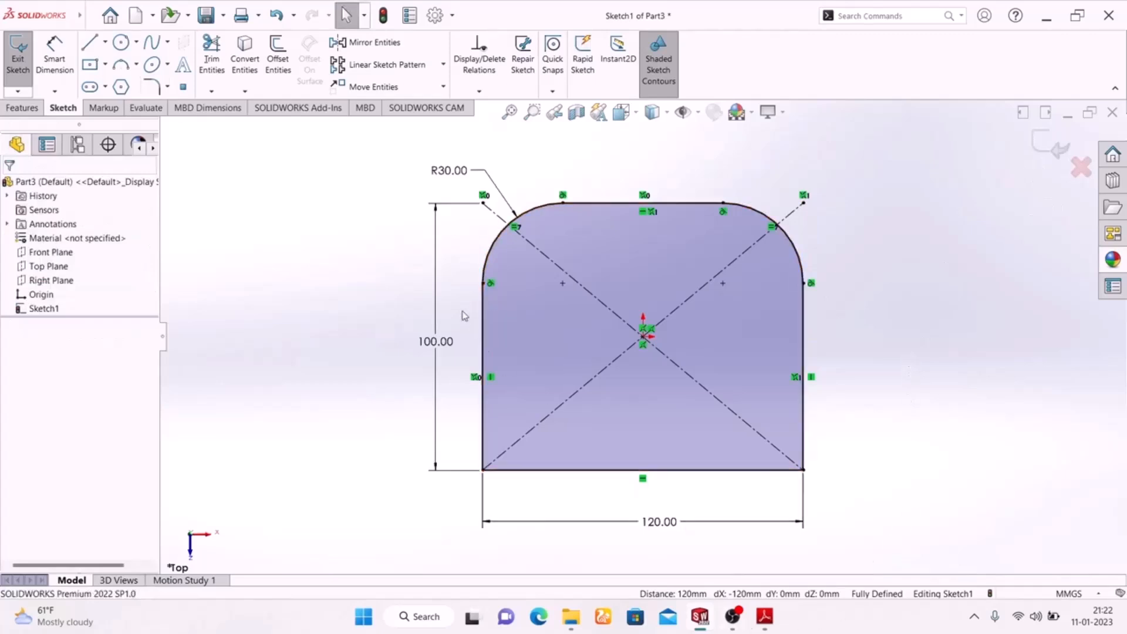
# Step: Draw a horizontal straight slot level with the fillet centres, about 78 mm between its arc centres and 66 mm wide
pyautogui.click(90, 88)
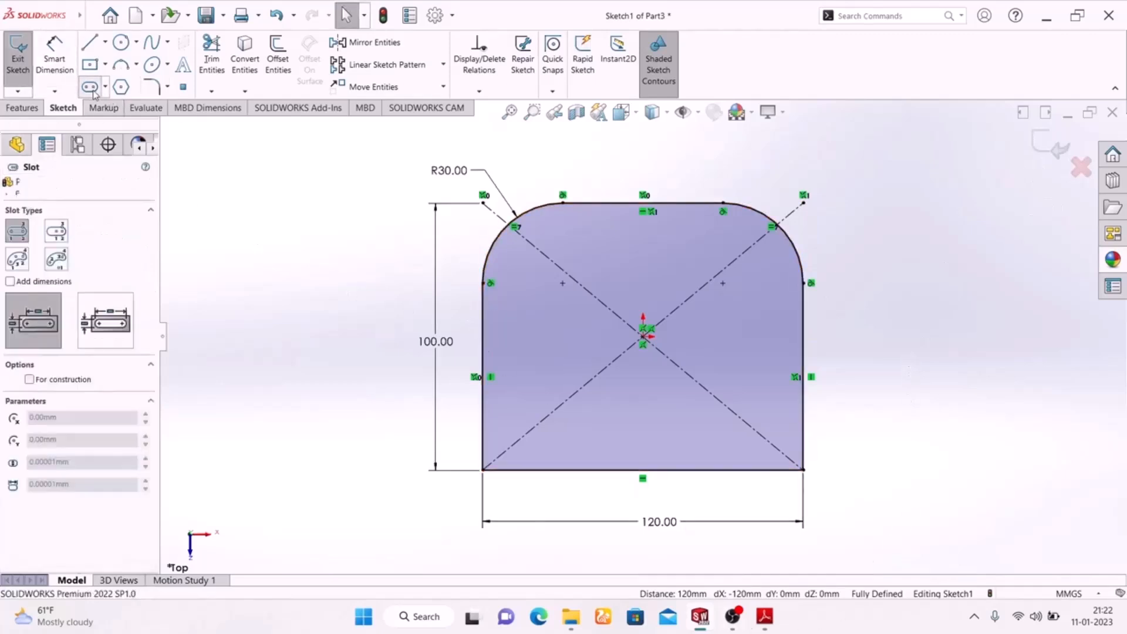
pyautogui.click(550, 284)
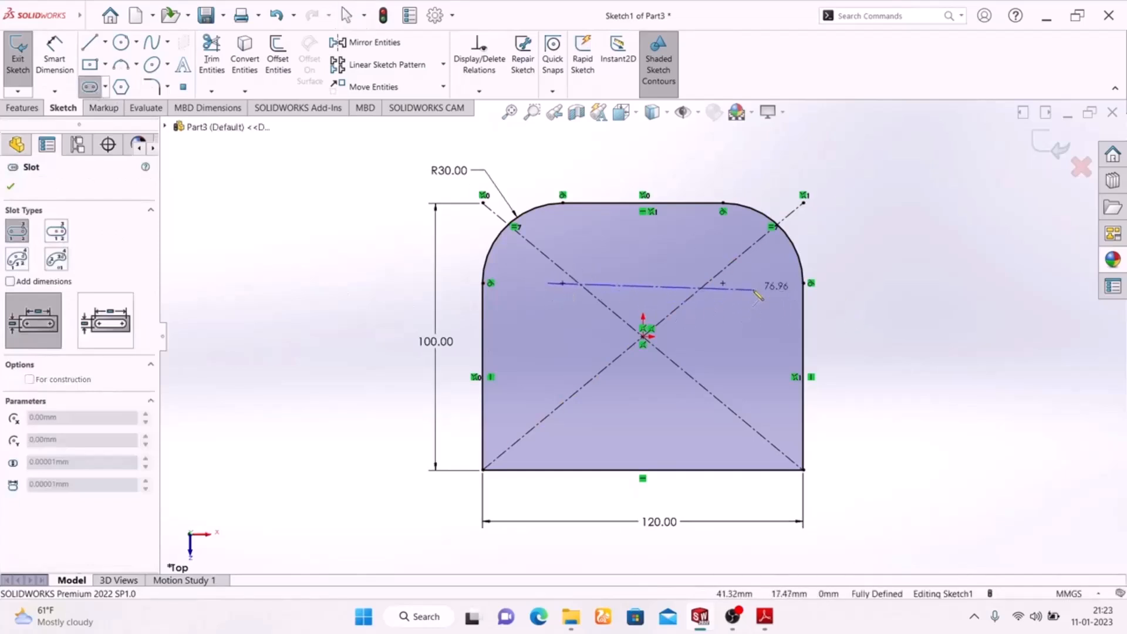
pyautogui.click(755, 283)
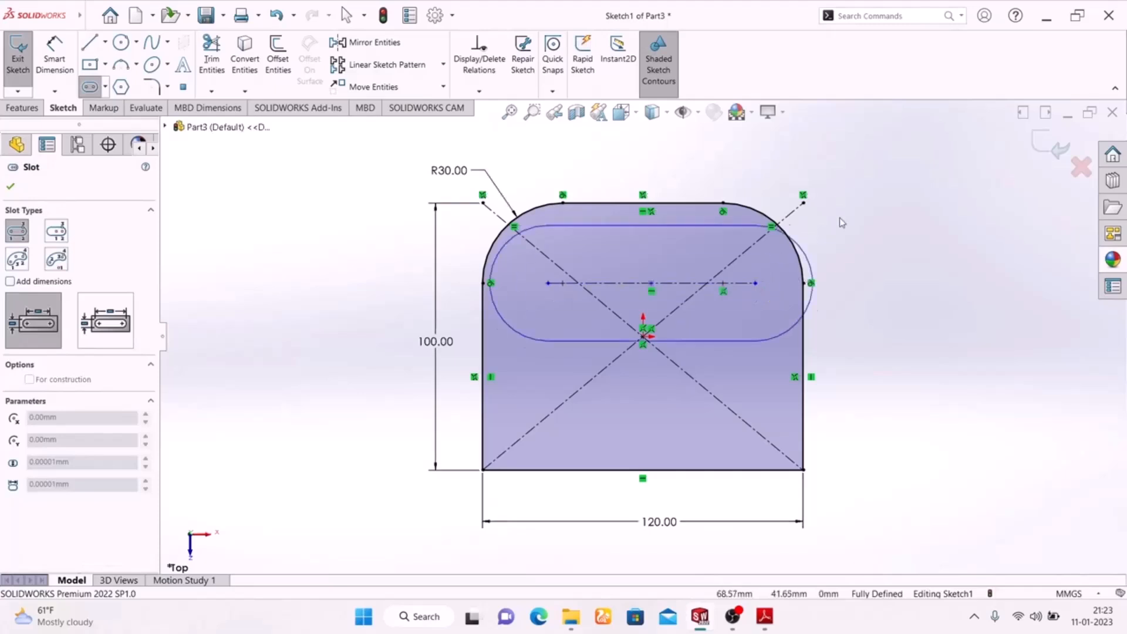
pyautogui.click(880, 196)
pyautogui.rightClick(880, 196)
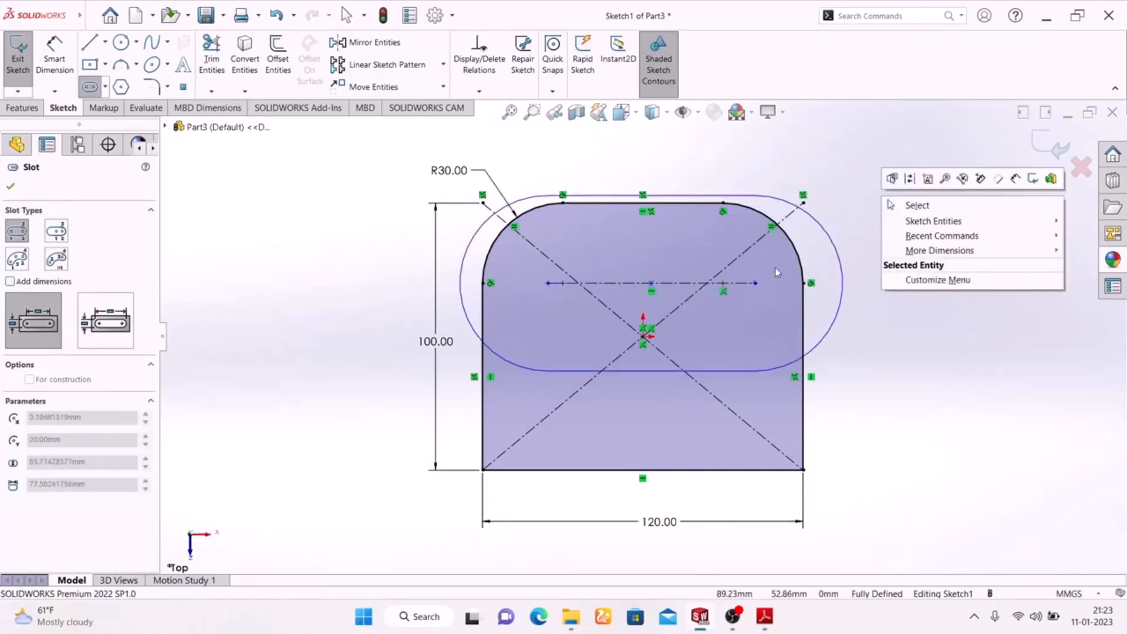
pyautogui.click(716, 247)
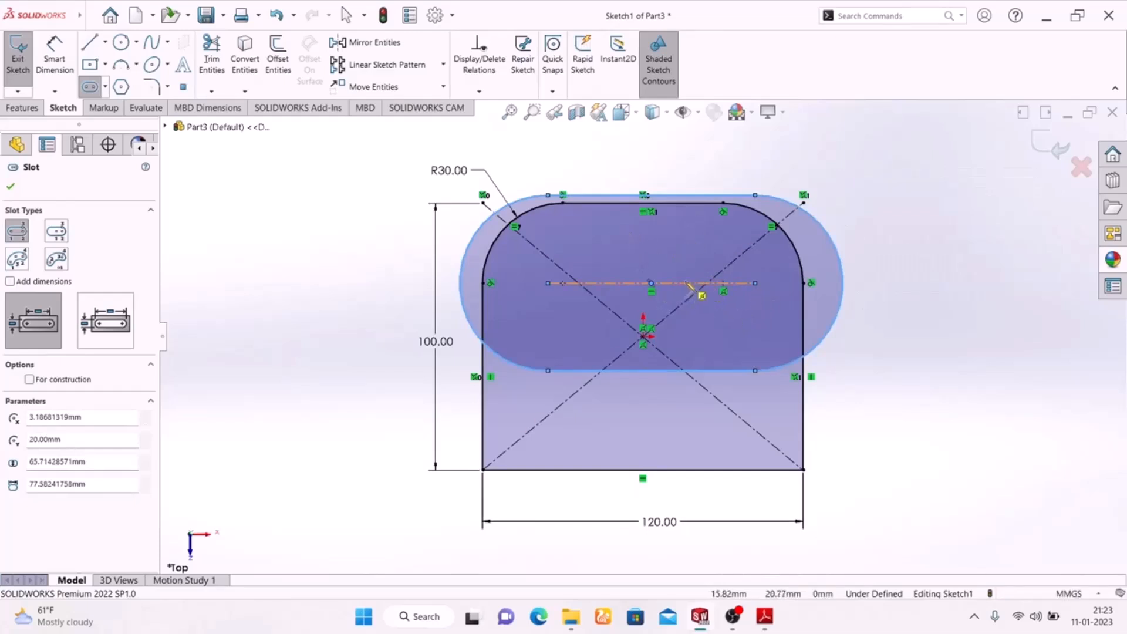
pyautogui.click(755, 197)
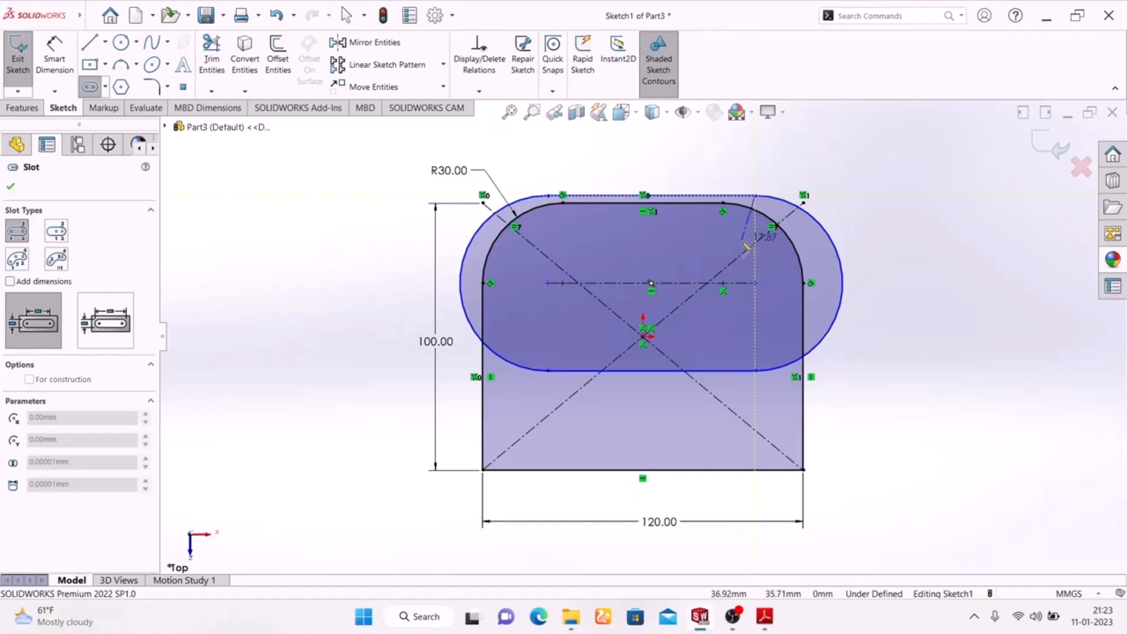
pyautogui.click(758, 202)
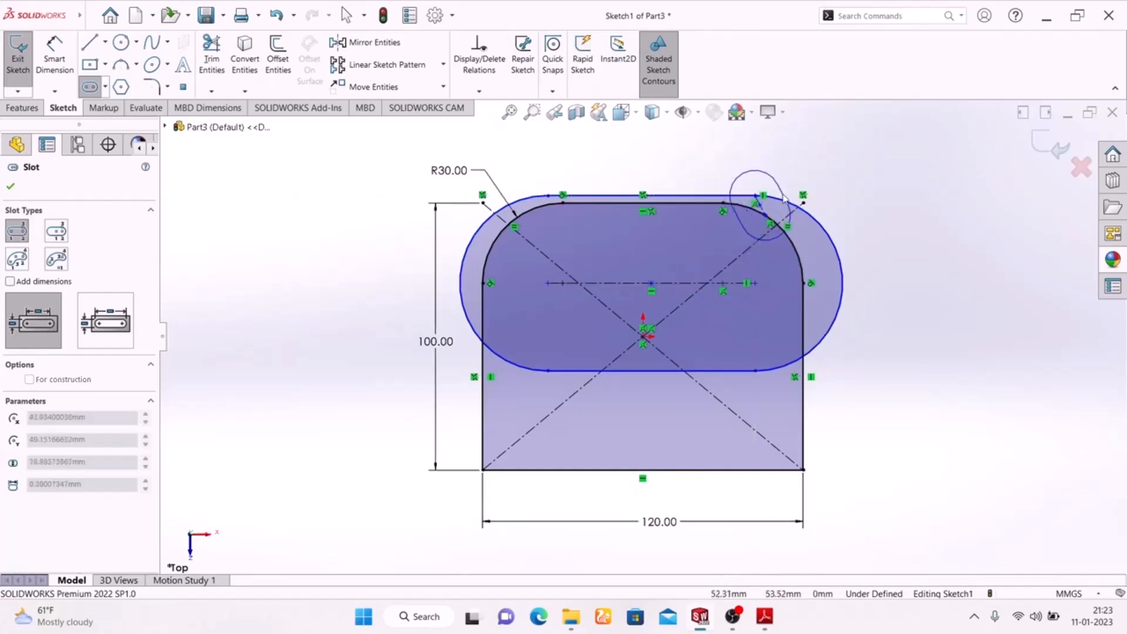
pyautogui.press('Escape')
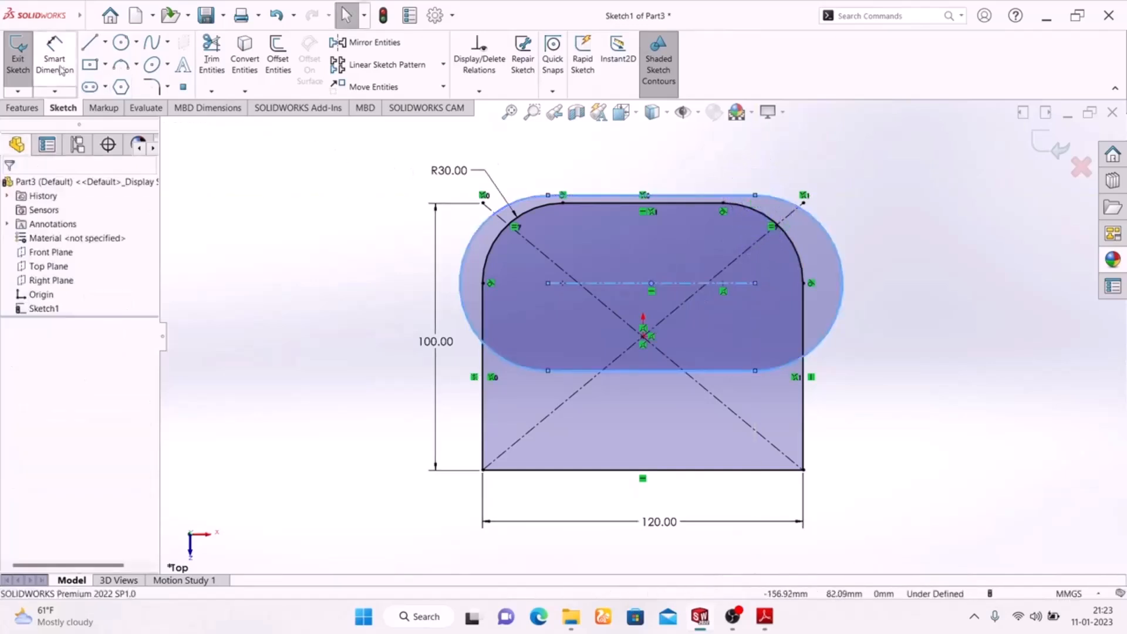
# Step: Narrow the slot to about 31 mm wide, check the PDF drawing and dimension the slot's right end arc to a 15 mm radius
pyautogui.moveTo(757, 196); pyautogui.dragTo(747, 245)
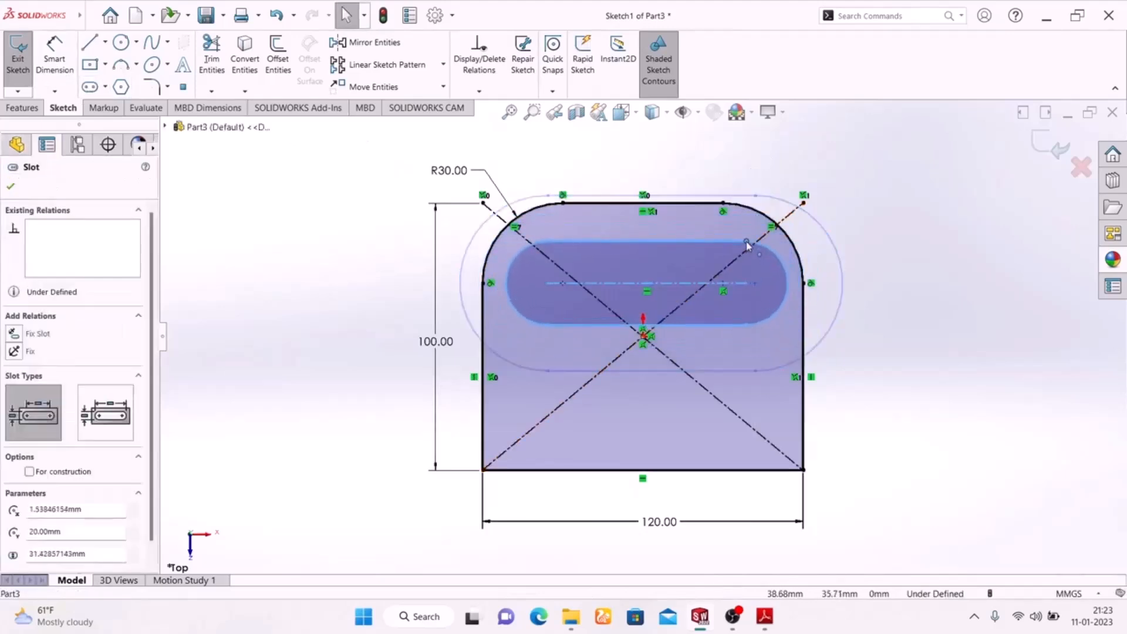
pyautogui.click(934, 264)
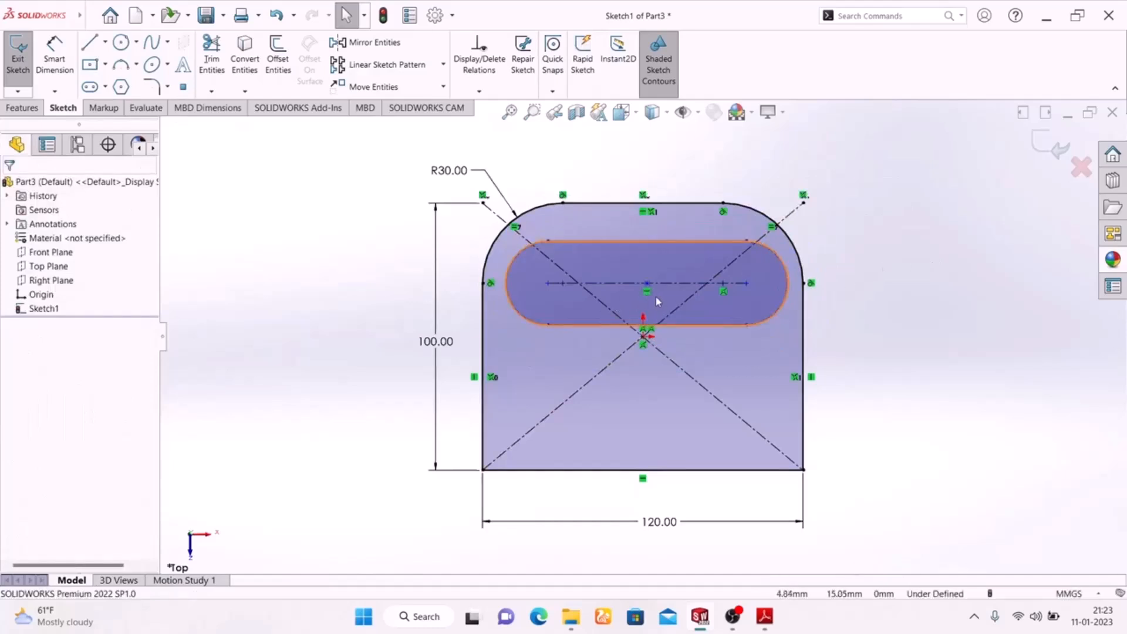
pyautogui.click(765, 615)
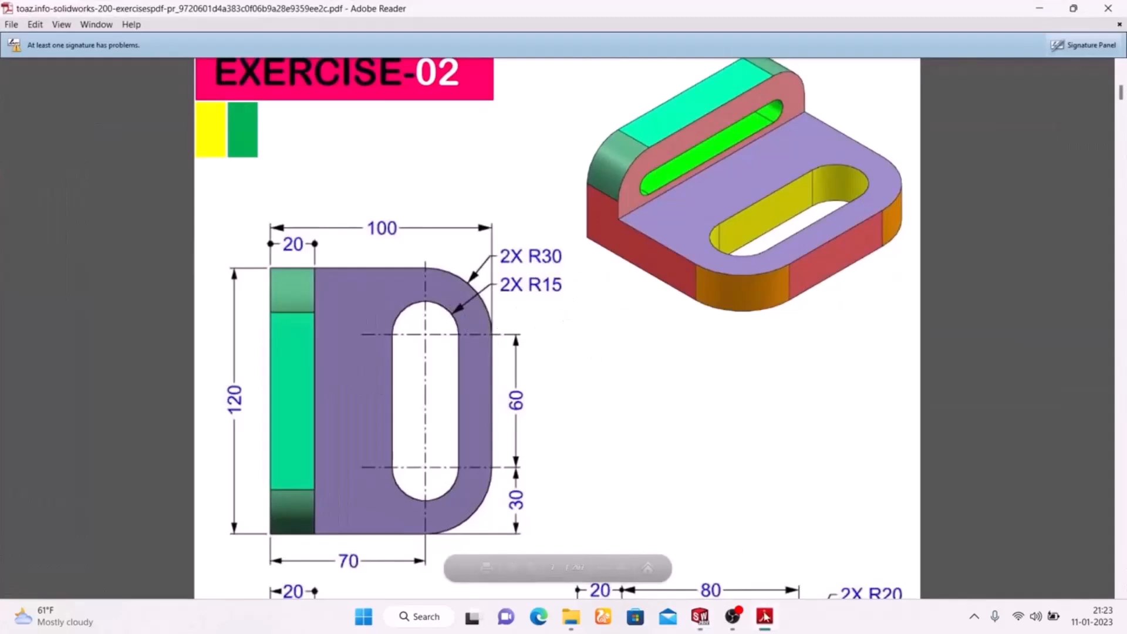
pyautogui.hotkey('alt', 'Tab')
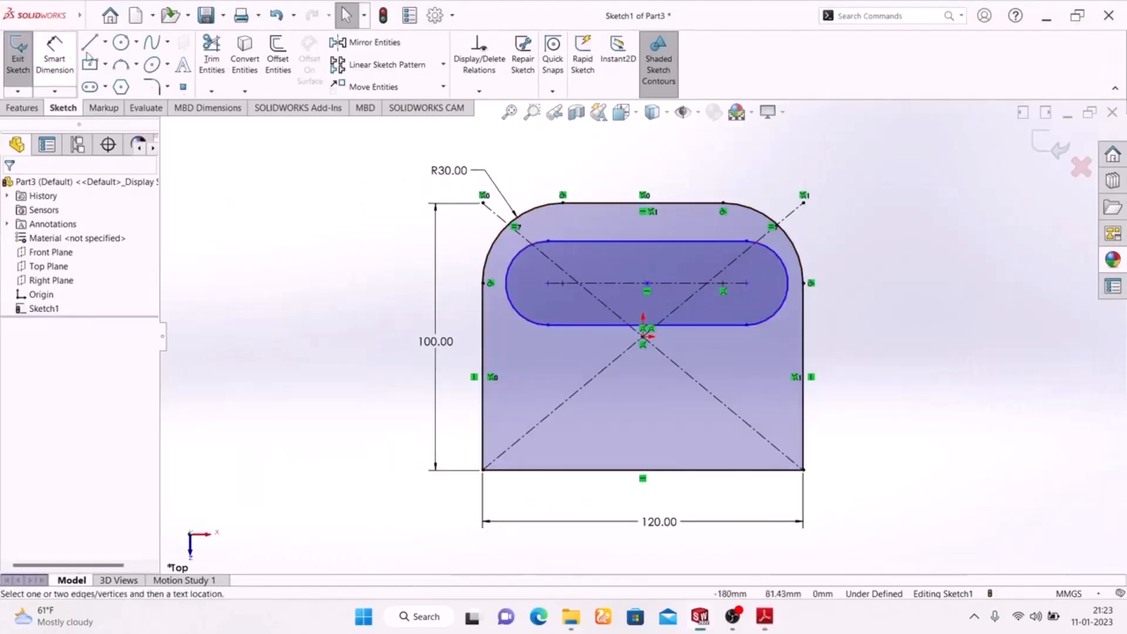
pyautogui.click(56, 52)
pyautogui.click(787, 272)
pyautogui.click(887, 231)
pyautogui.write('15')
pyautogui.press('Return')
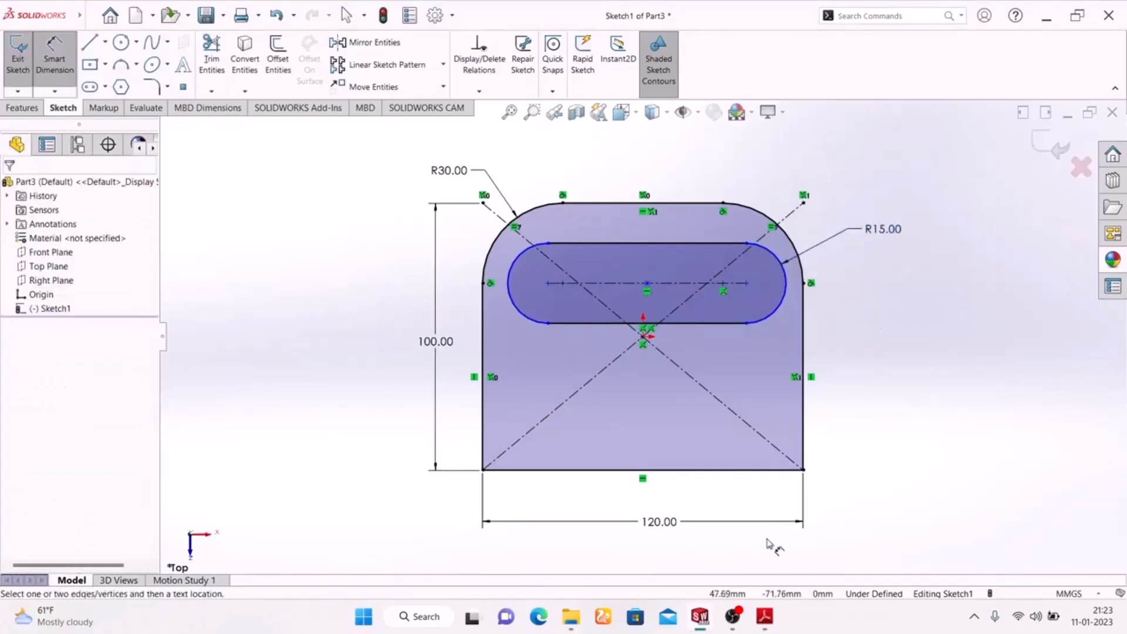
# Step: Consult the PDF drawing and dimension the slot's centre-to-centre length to 60 mm in the SOLIDWORKS sketch
pyautogui.click(762, 619)
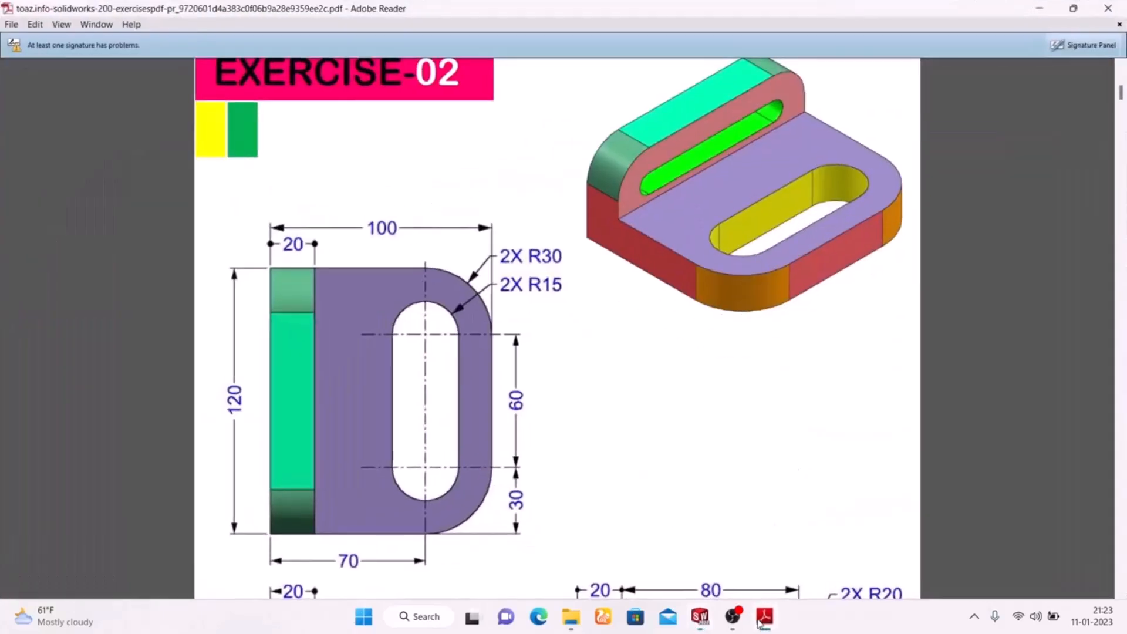
pyautogui.click(763, 619)
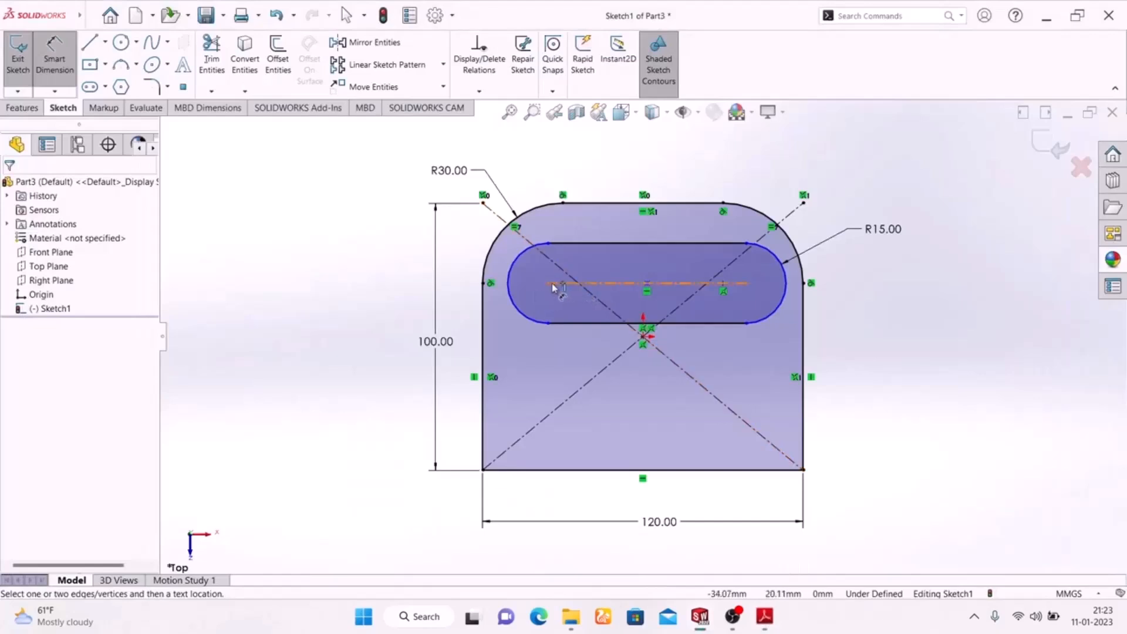
pyautogui.click(642, 290)
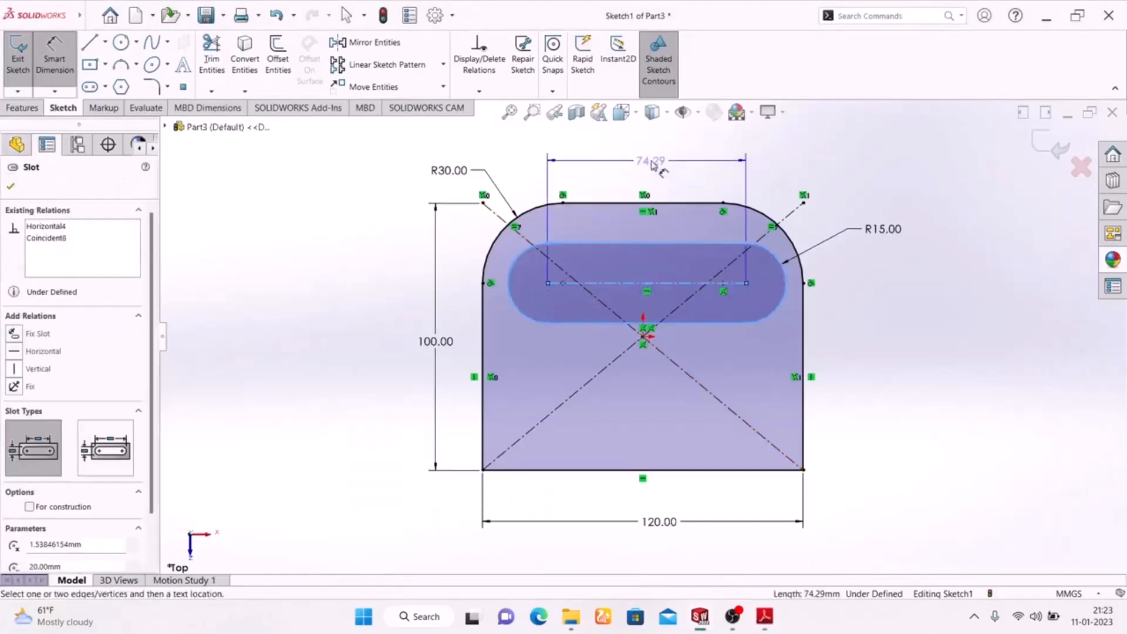
pyautogui.click(651, 161)
pyautogui.write('60')
pyautogui.press('Return')
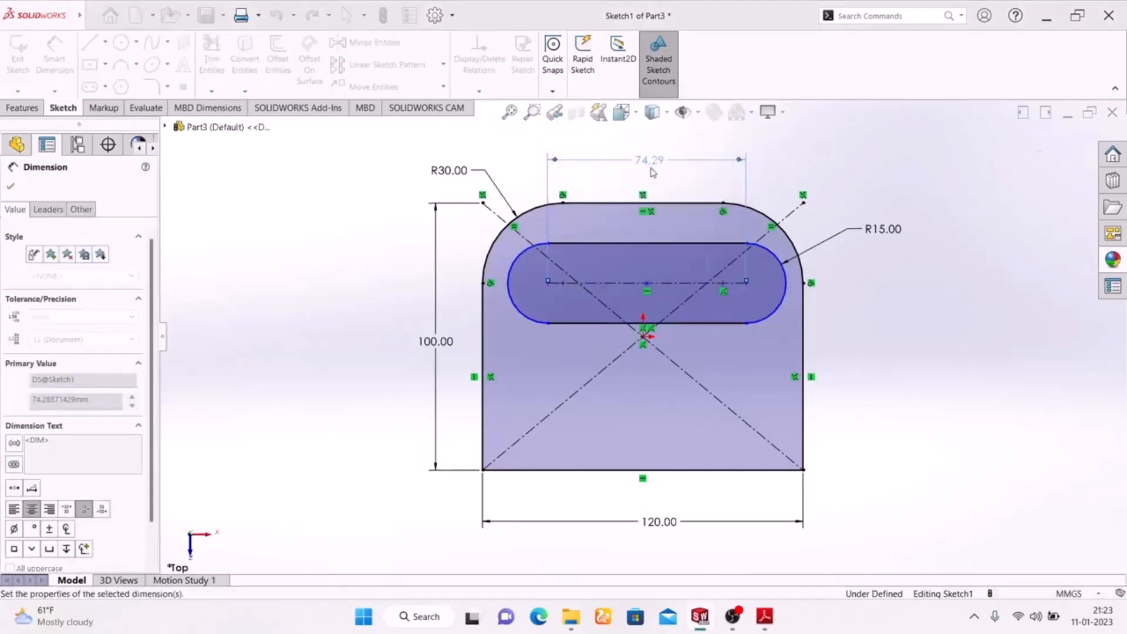
pyautogui.click(916, 388)
pyautogui.rightClick(934, 247)
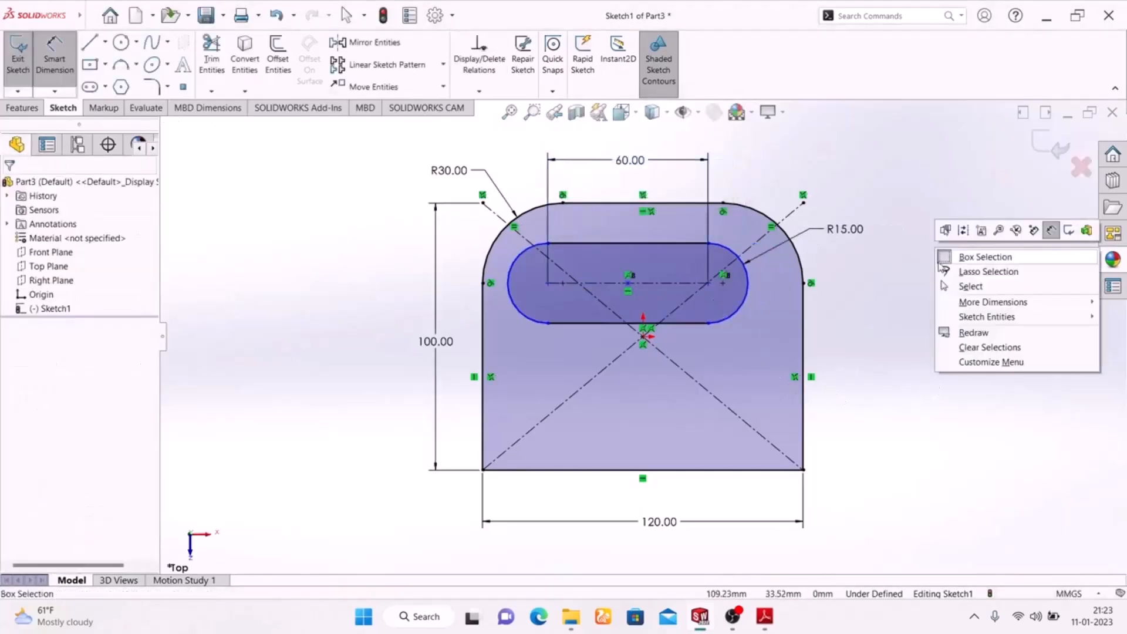
pyautogui.click(869, 287)
pyautogui.press('Escape')
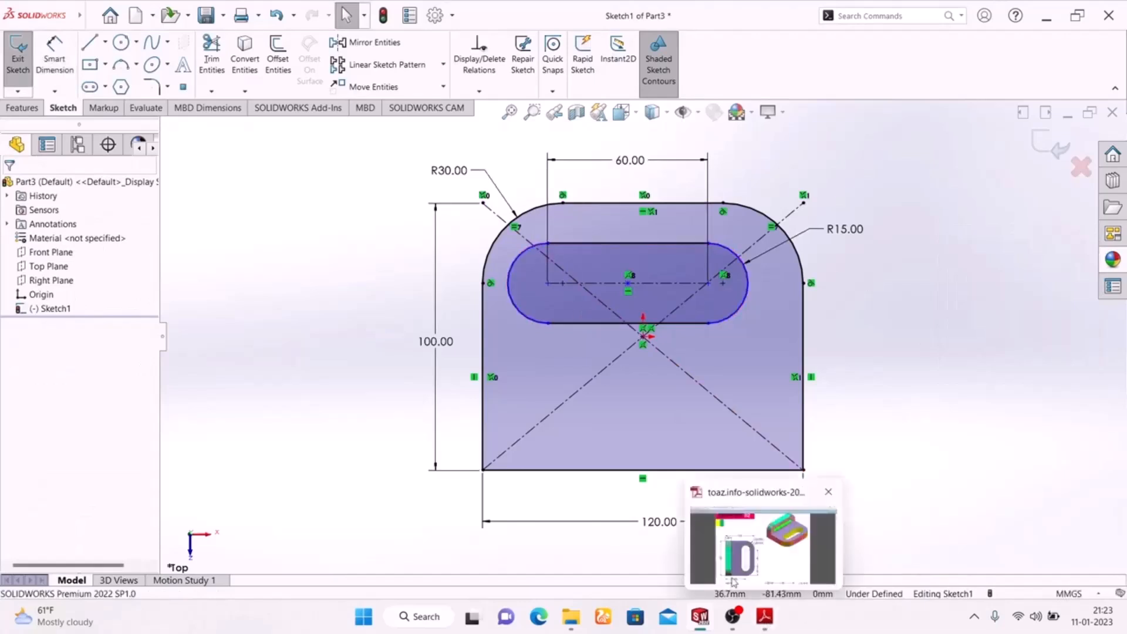
# Step: Check the drawing again and dimension the slot's left arc centre 30 mm from the plate's left edge
pyautogui.click(765, 618)
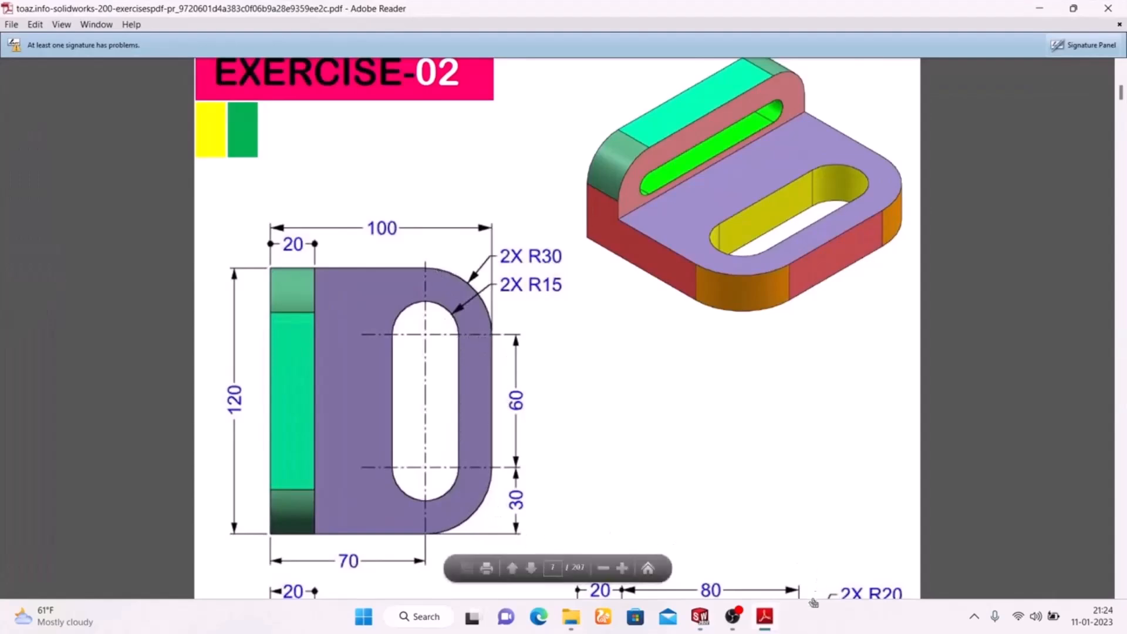
pyautogui.click(770, 625)
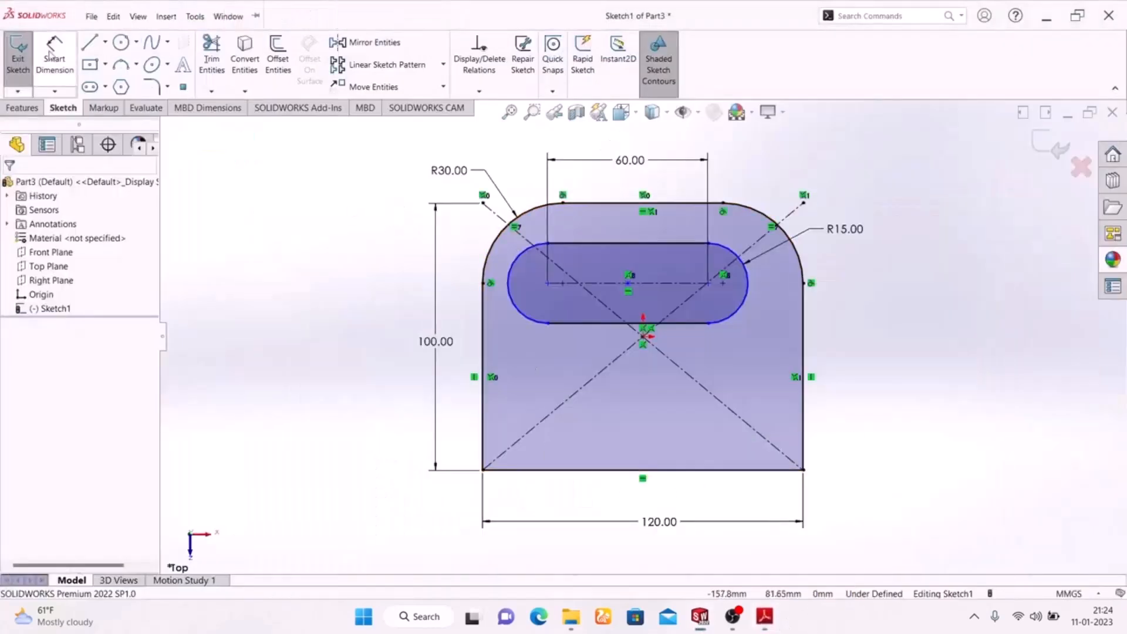
pyautogui.click(506, 295)
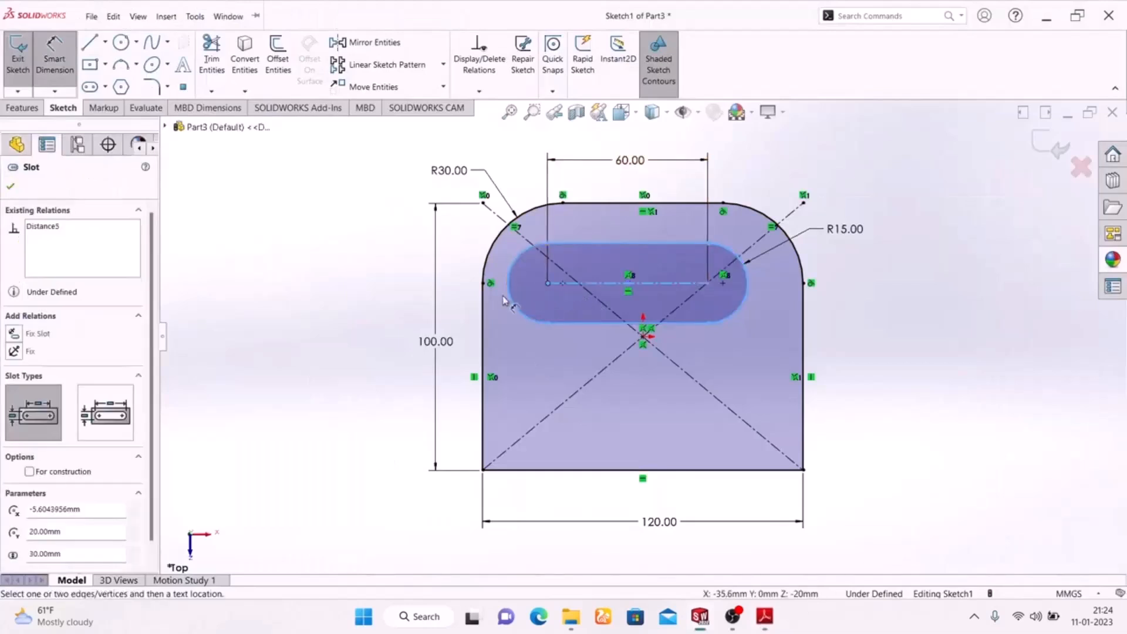
pyautogui.click(484, 322)
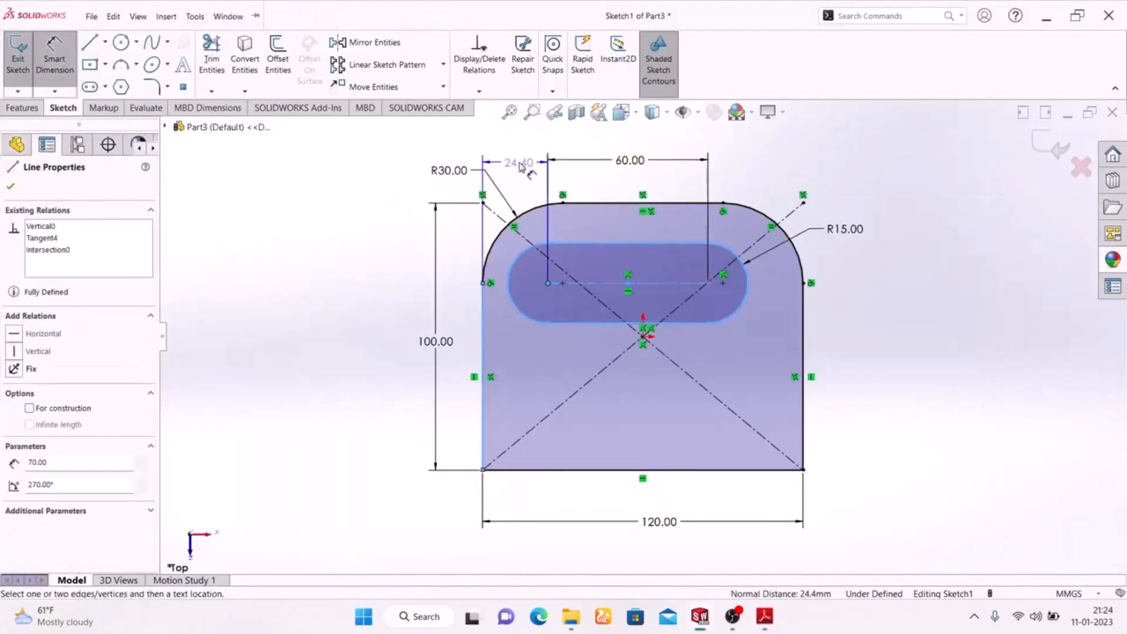
pyautogui.click(519, 164)
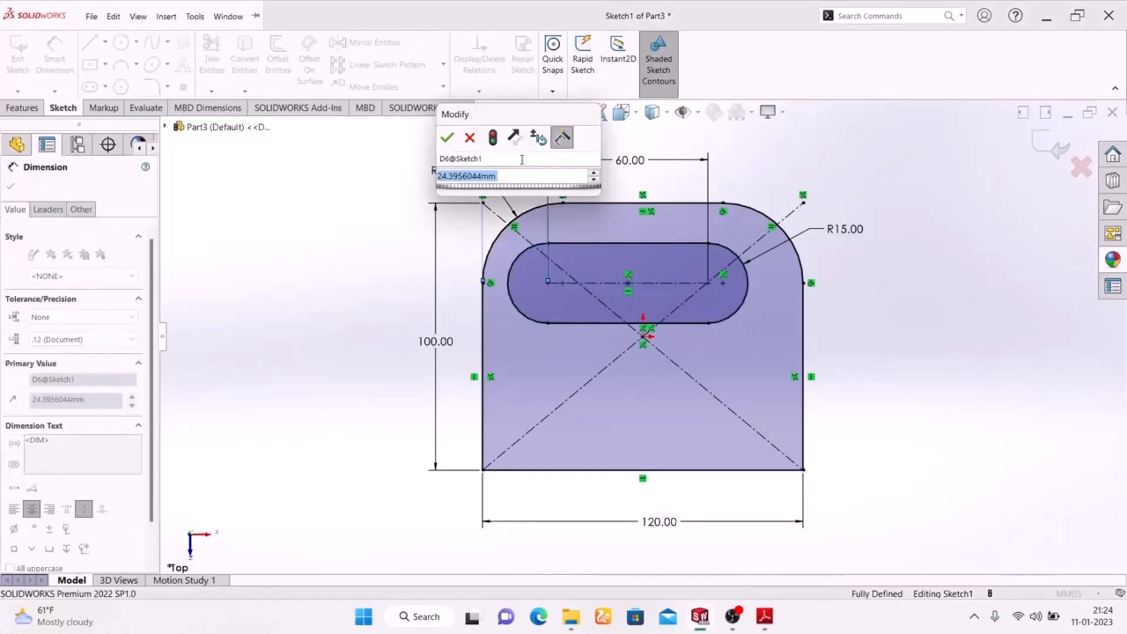
pyautogui.write('30')
pyautogui.press('Return')
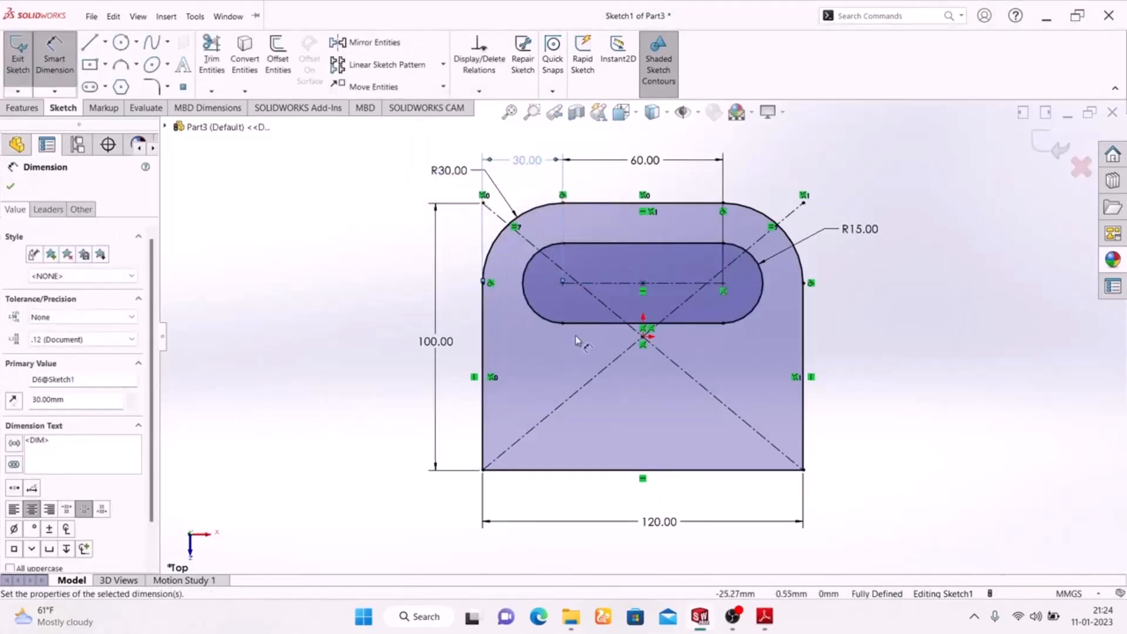
pyautogui.click(764, 624)
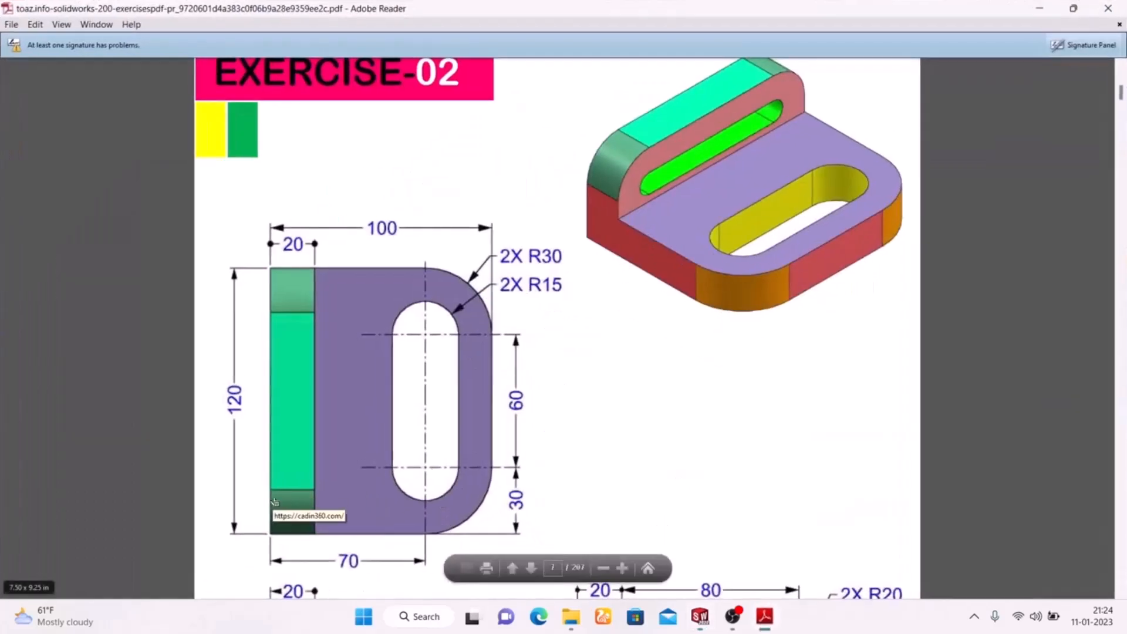
pyautogui.hotkey('alt', 'Tab')
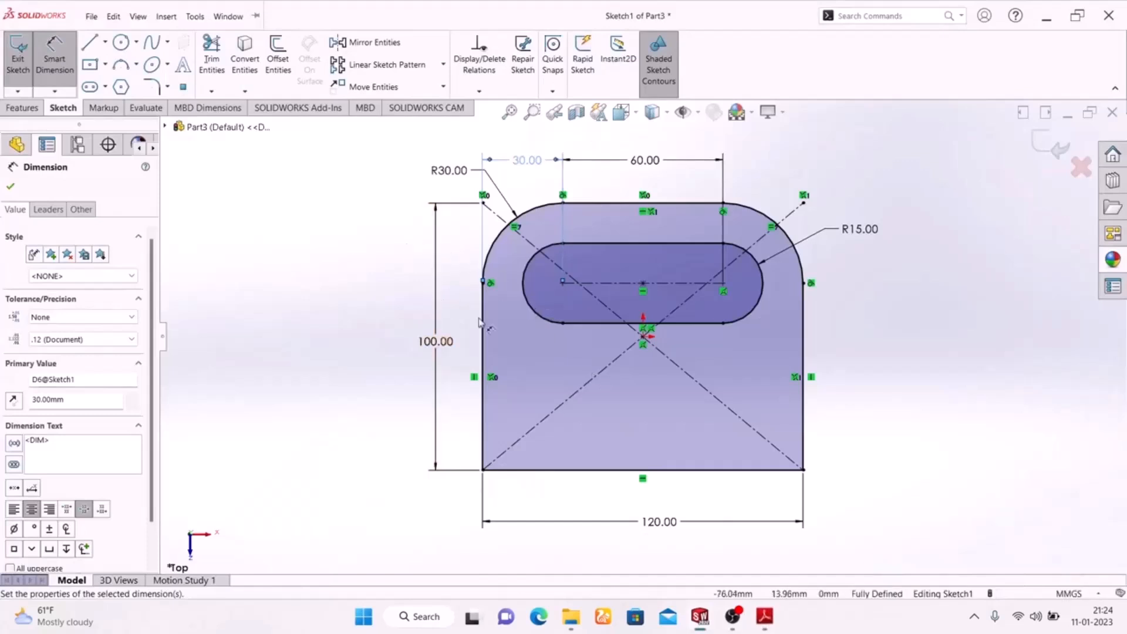
pyautogui.click(565, 284)
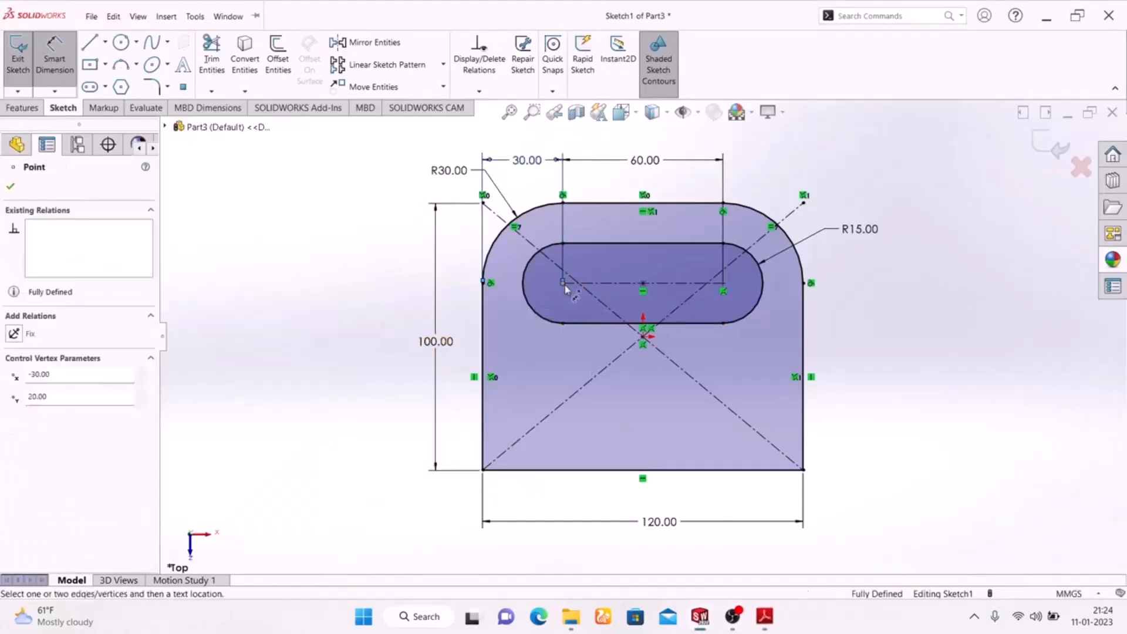
pyautogui.click(600, 470)
pyautogui.click(376, 397)
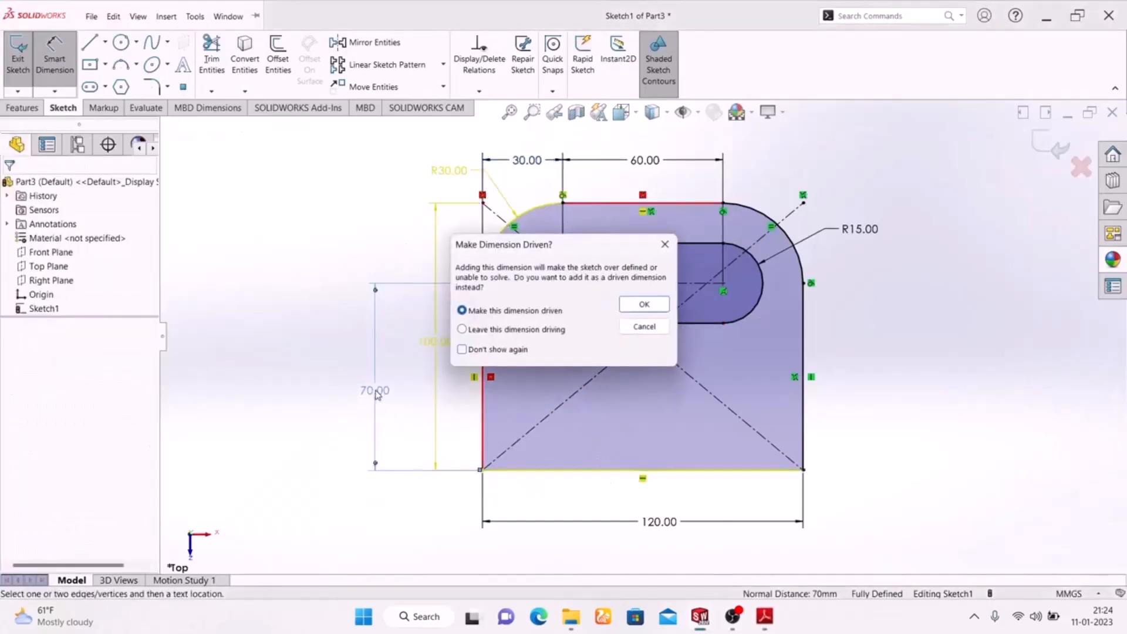
pyautogui.click(665, 244)
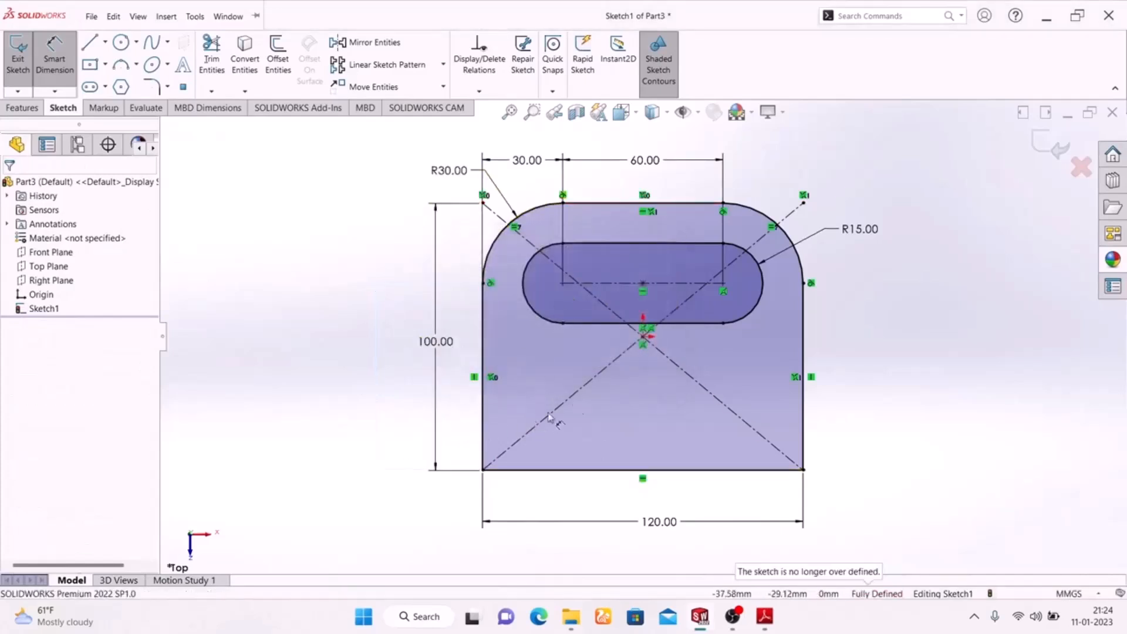
# Step: Delete the sketch relation attached to the slot's right arc centre
pyautogui.scroll(-5, 731, 291)
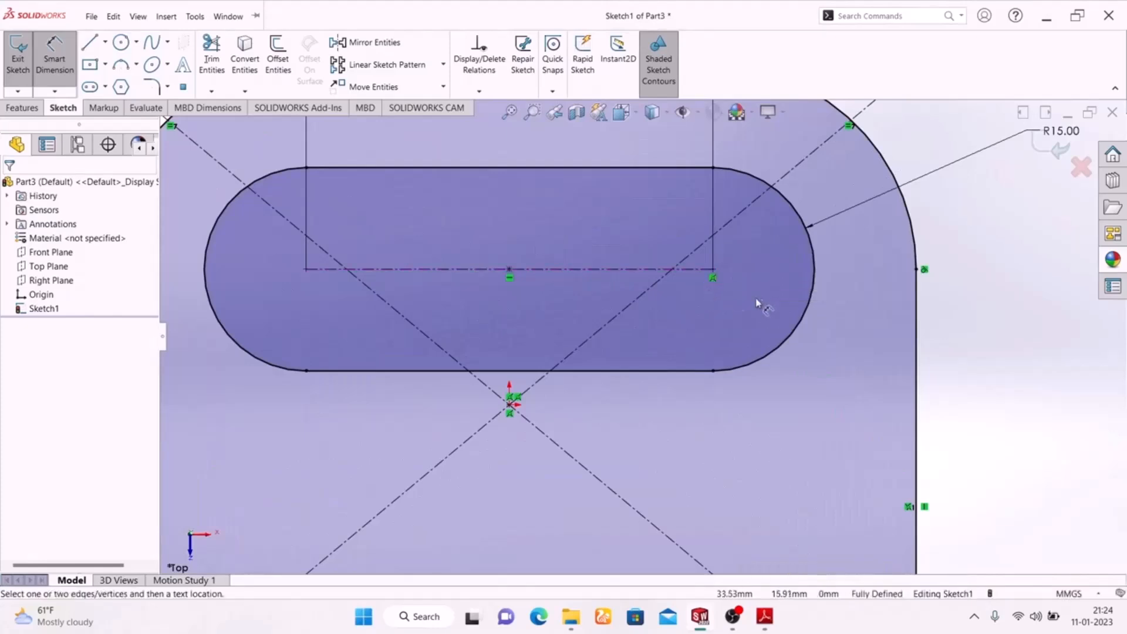
pyautogui.press('Escape')
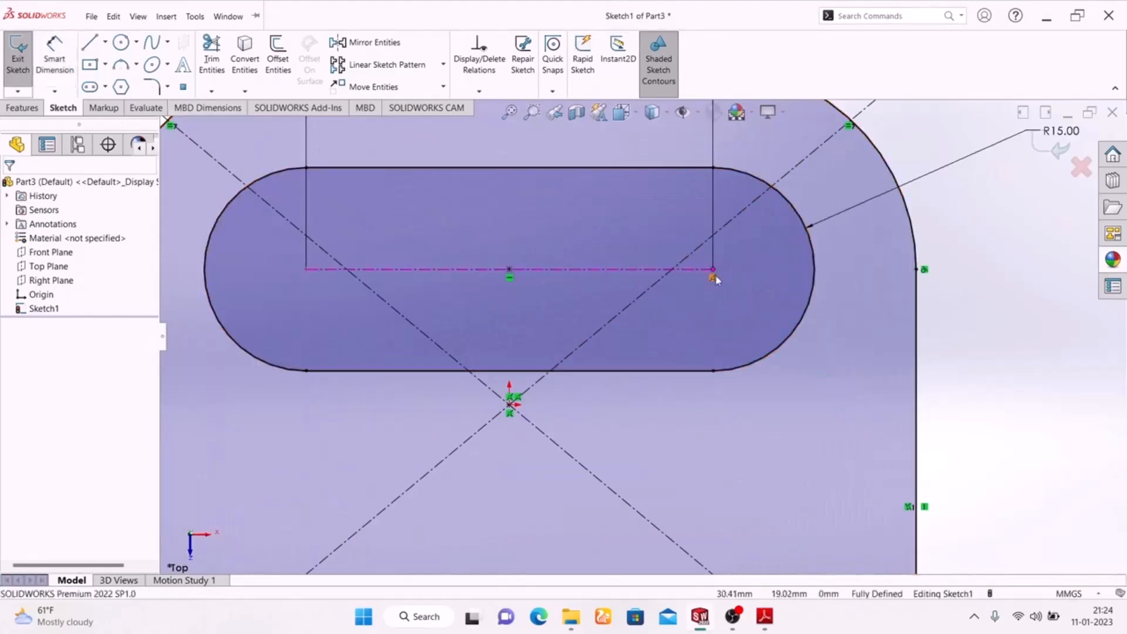
pyautogui.click(712, 278)
pyautogui.press('Delete')
pyautogui.press('f')
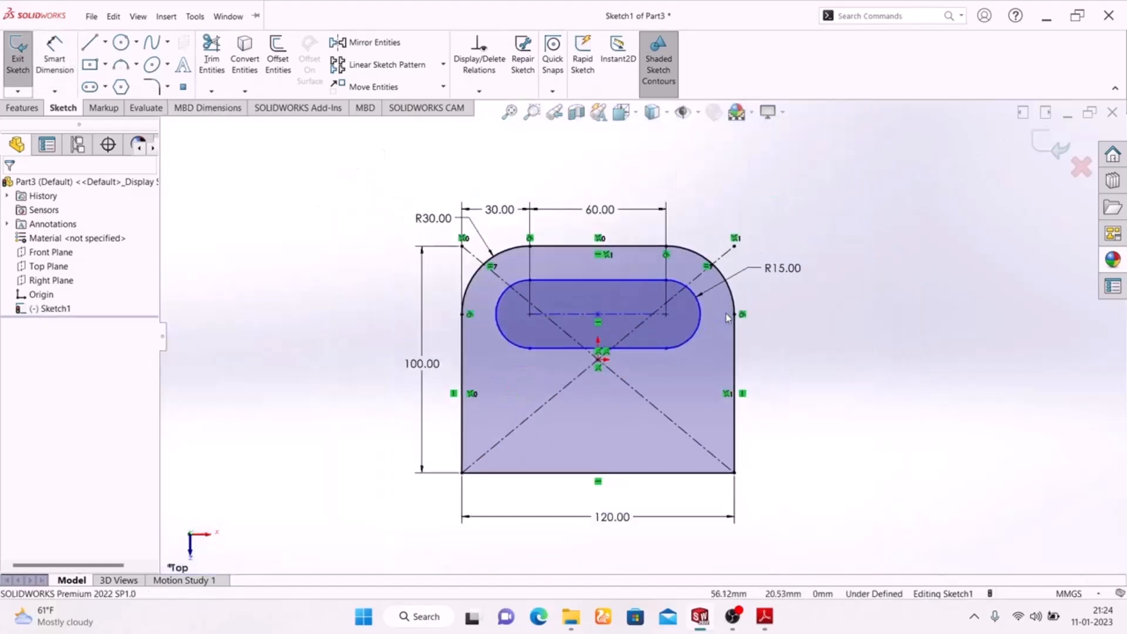
# Step: Dimension the slot's centreline 70 mm from the plate's bottom edge
pyautogui.click(54, 58)
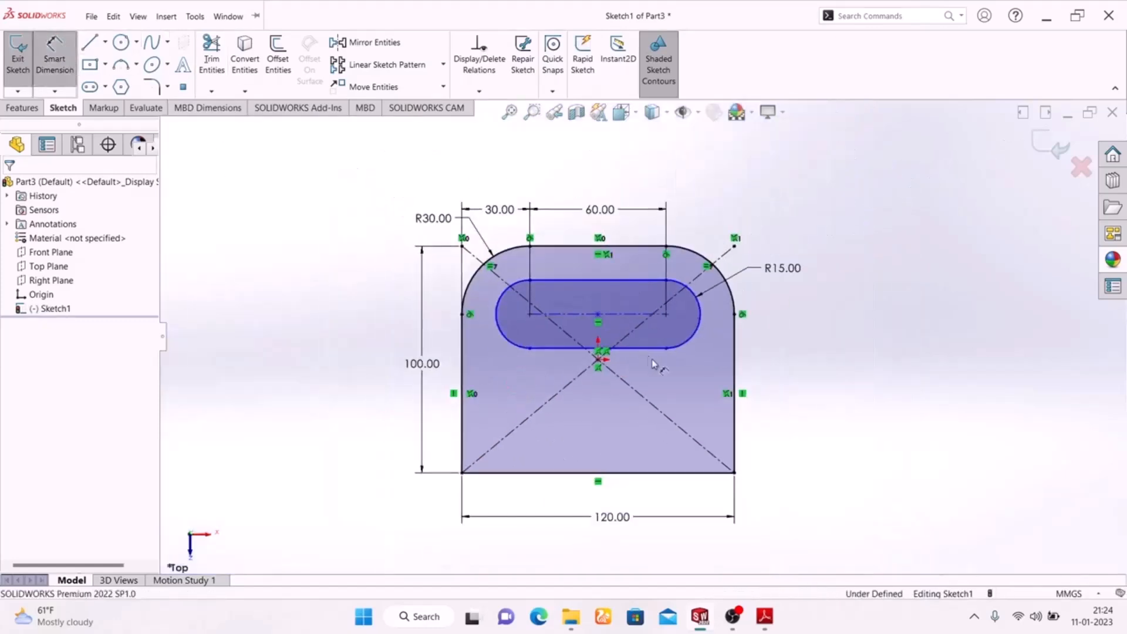
pyautogui.click(642, 317)
pyautogui.click(625, 473)
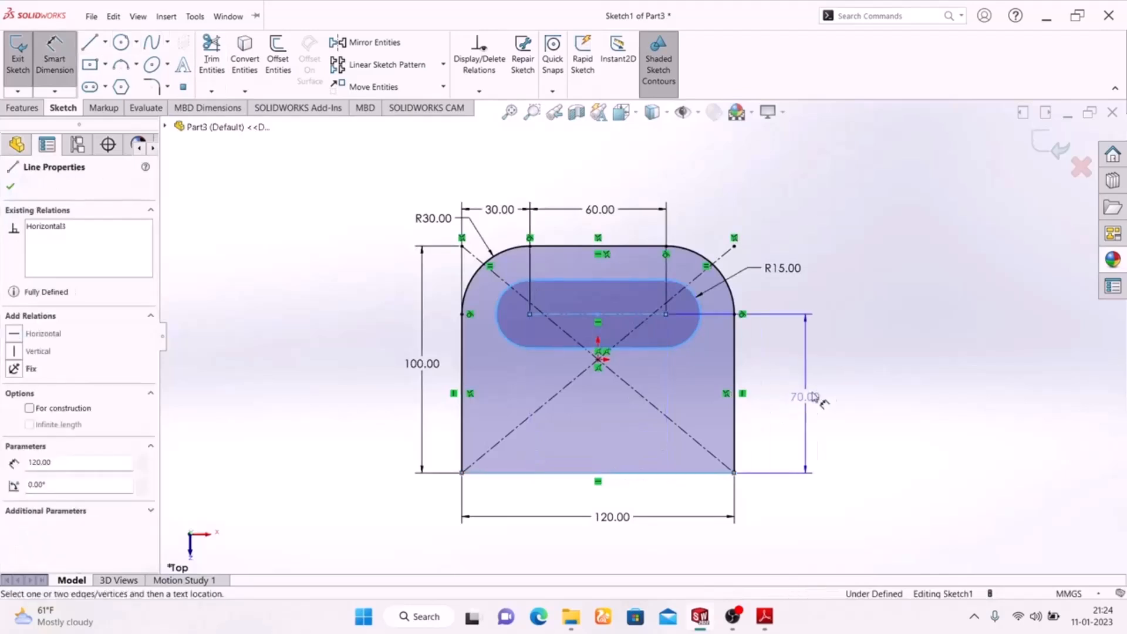
pyautogui.click(785, 401)
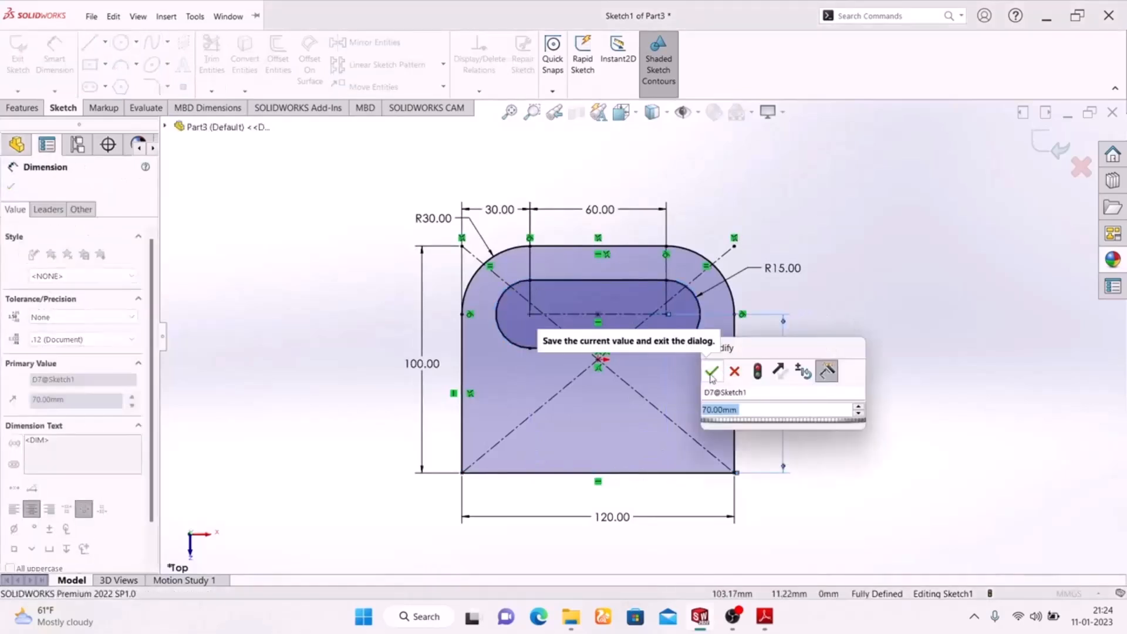
pyautogui.click(711, 371)
pyautogui.press('Escape')
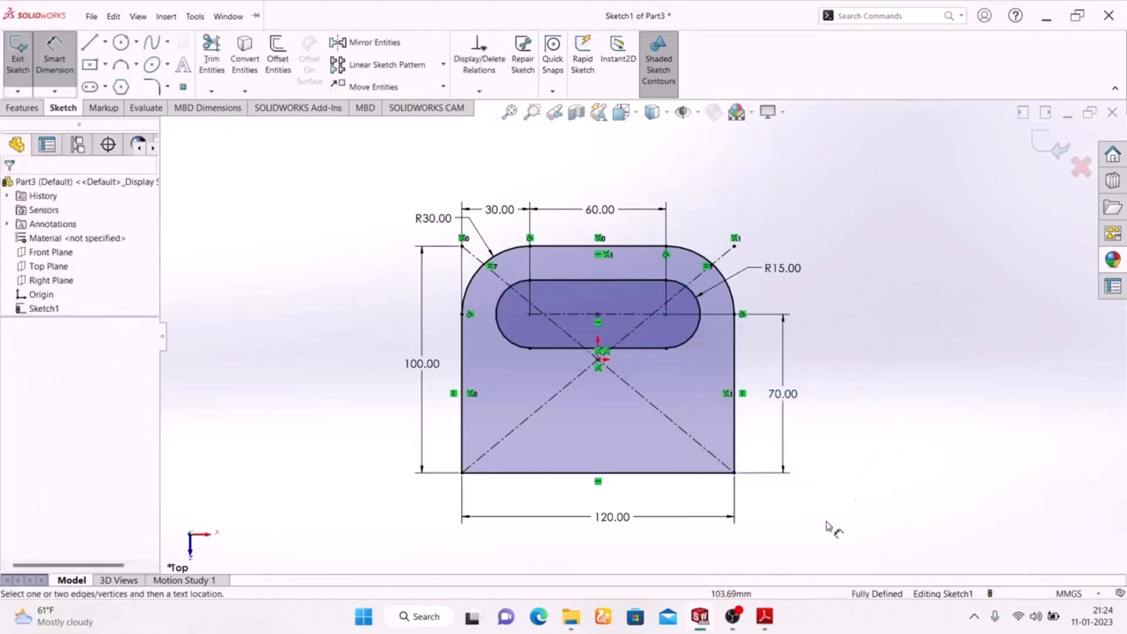
# Step: Compare the base sketch with the PDF drawing and exit the SOLIDWORKS sketch
pyautogui.click(764, 617)
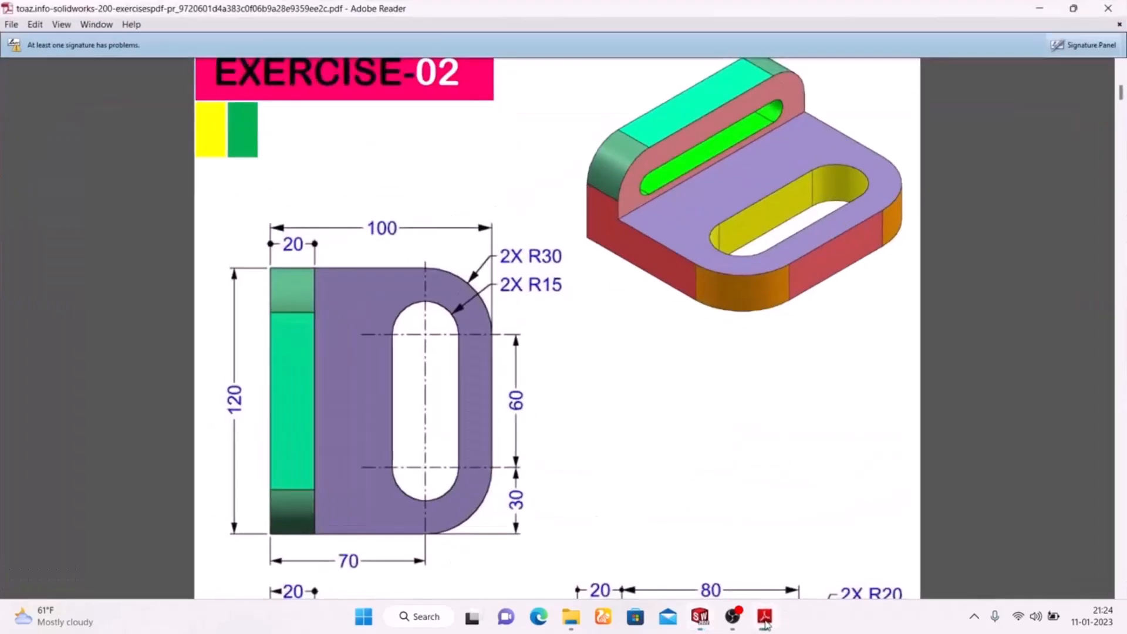
pyautogui.click(765, 622)
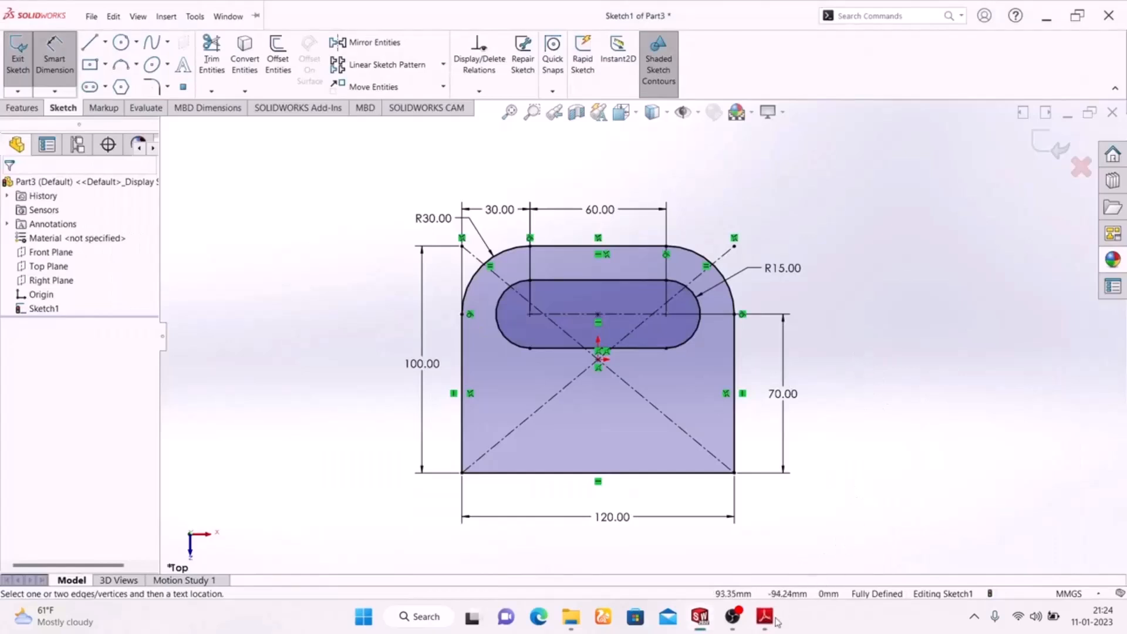
pyautogui.moveTo(769, 619)
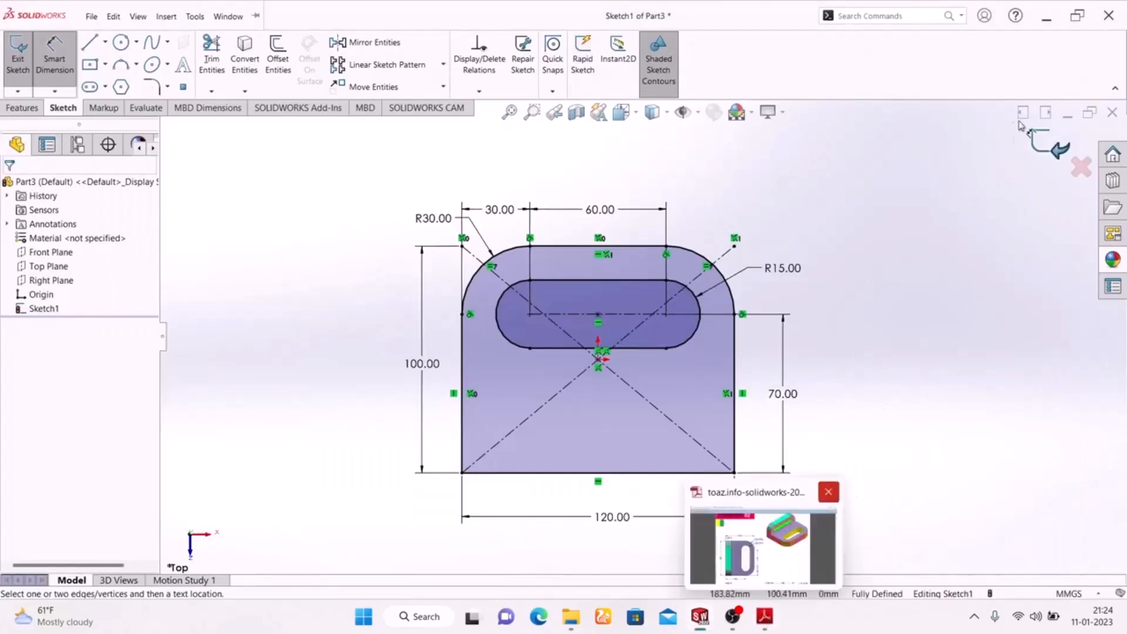
pyautogui.click(1051, 146)
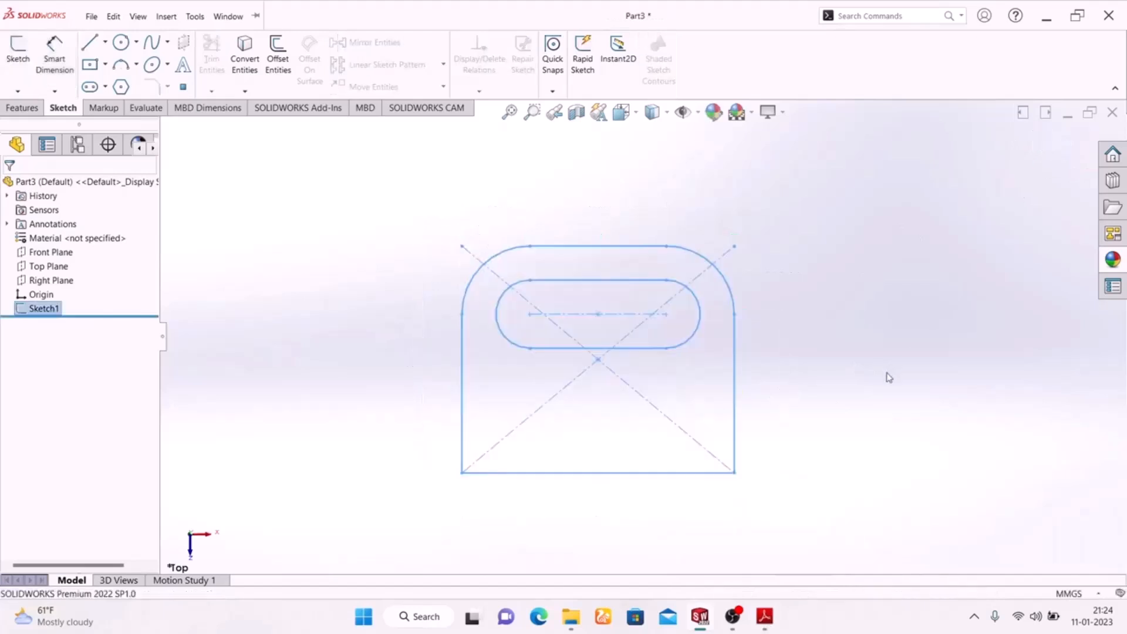
# Step: Show the base sketch in isometric view, check the PDF drawing and extrude the profile 20 mm
pyautogui.moveTo(892, 260)
pyautogui.mouseDown(button='middle')
pyautogui.moveTo(599, 435)
pyautogui.moveTo(878, 460)
pyautogui.moveTo(860, 456)
pyautogui.mouseUp(button='middle')
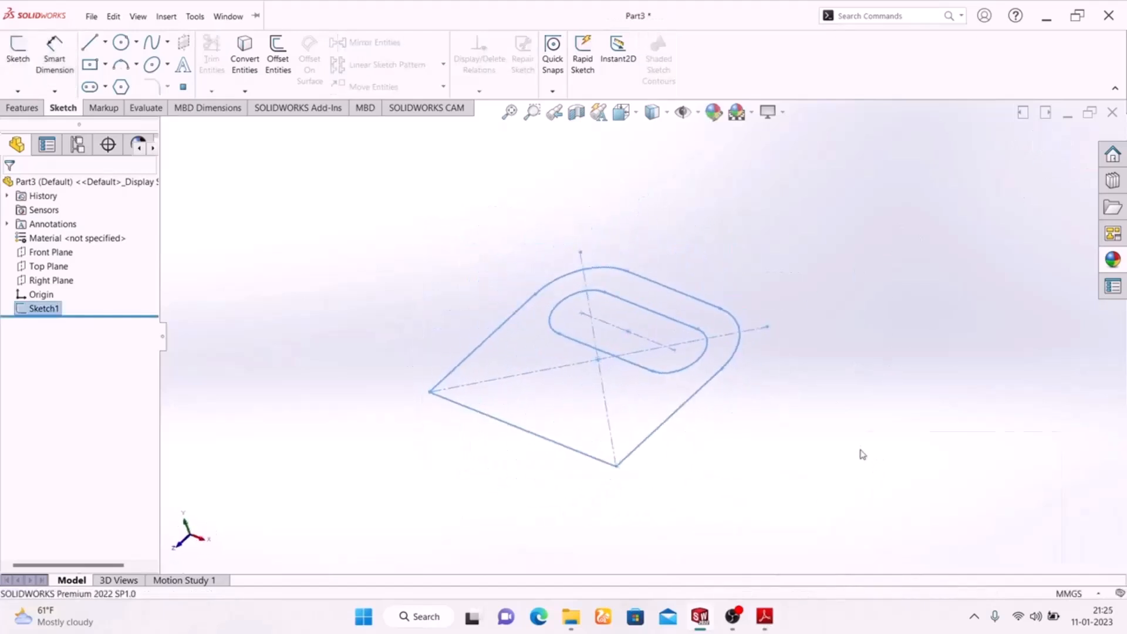
pyautogui.press('space')
pyautogui.click(1038, 493)
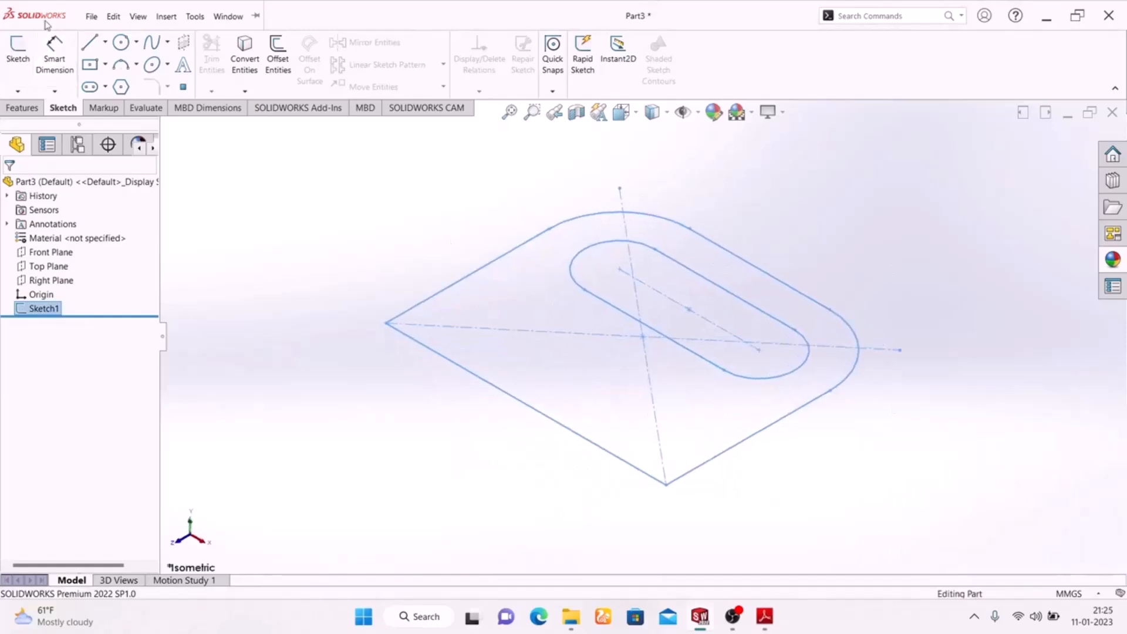
pyautogui.click(23, 108)
pyautogui.click(24, 58)
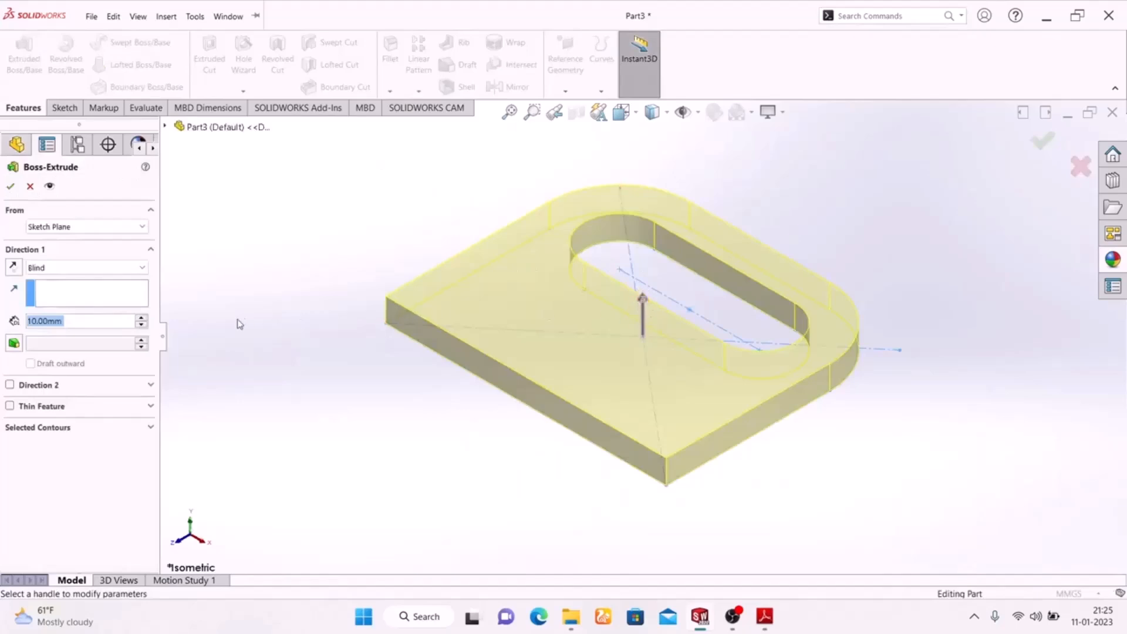
pyautogui.click(762, 621)
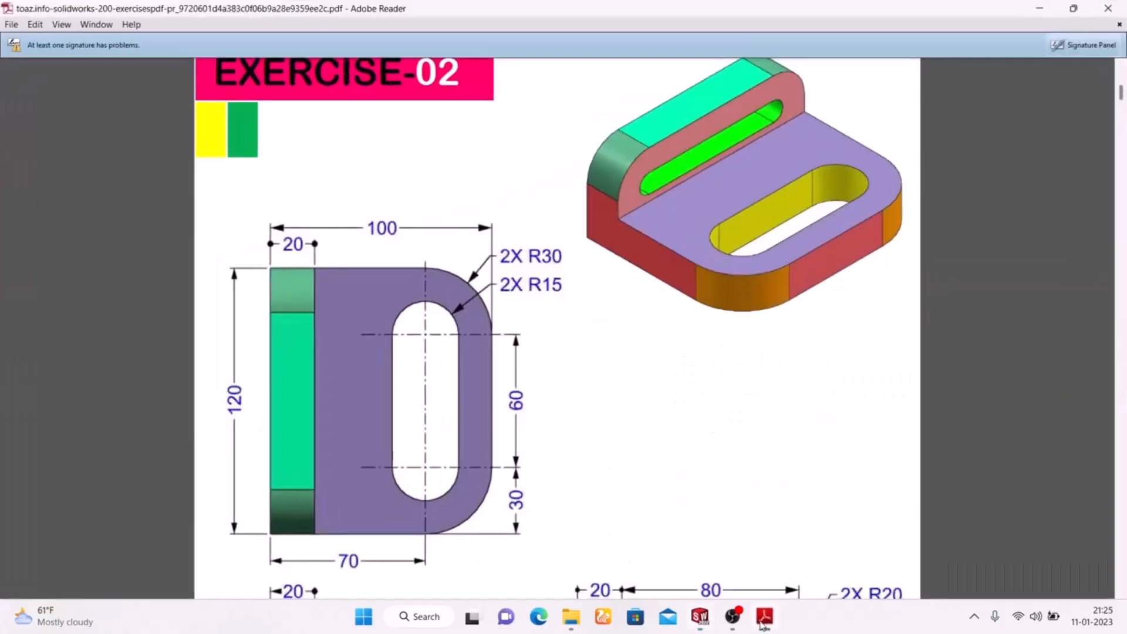
pyautogui.click(762, 621)
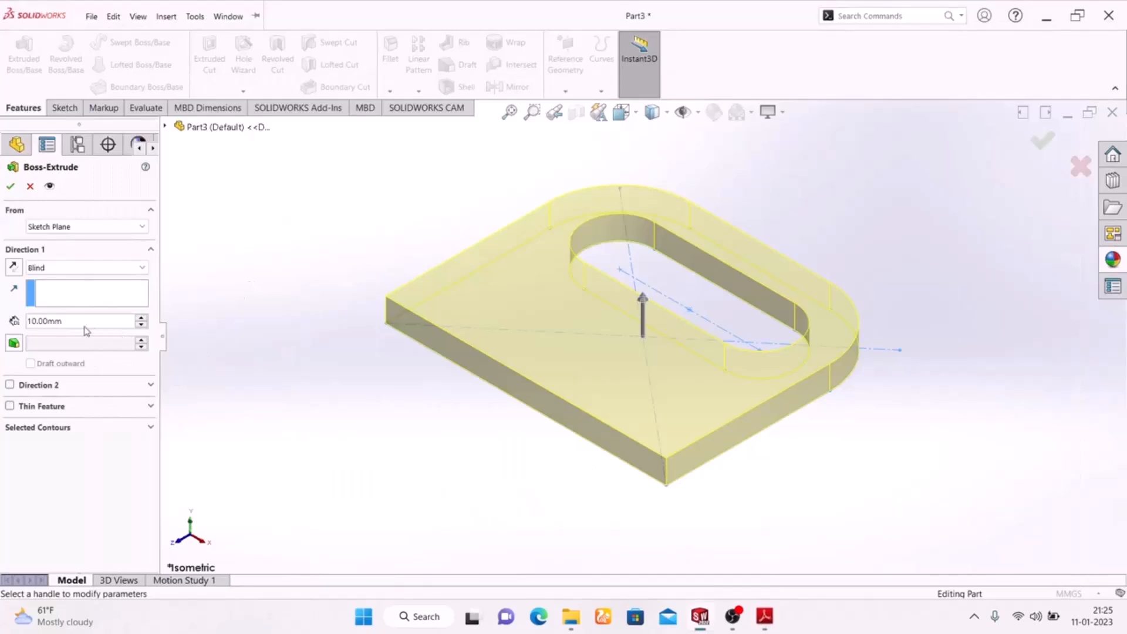
pyautogui.moveTo(87, 321); pyautogui.dragTo(2, 313)
pyautogui.write('20')
pyautogui.press('Return')
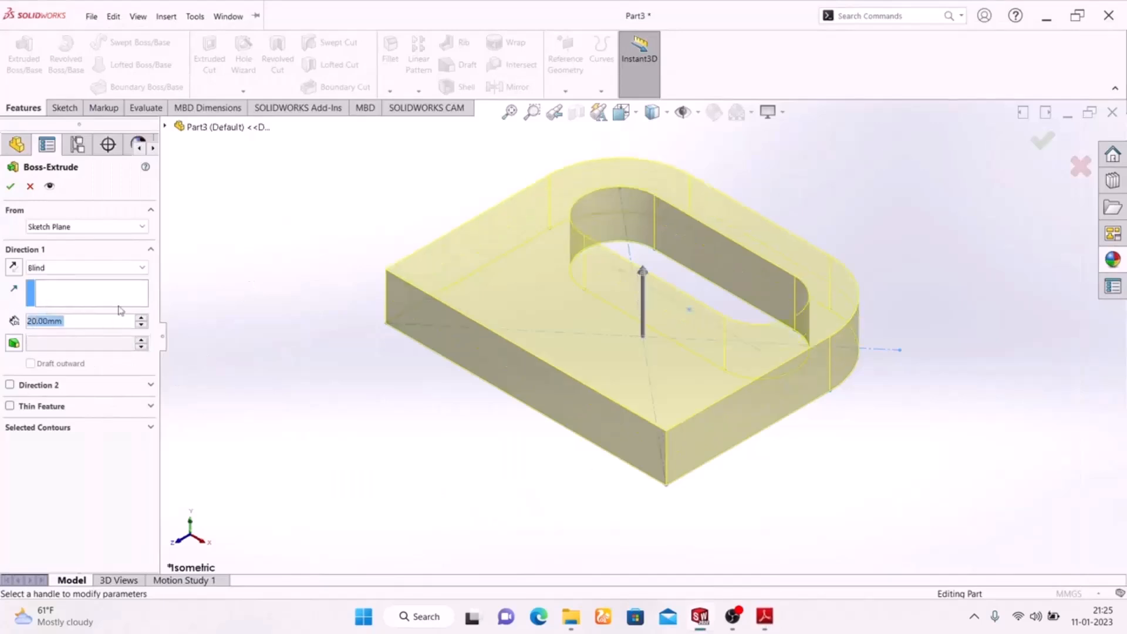
pyautogui.click(12, 186)
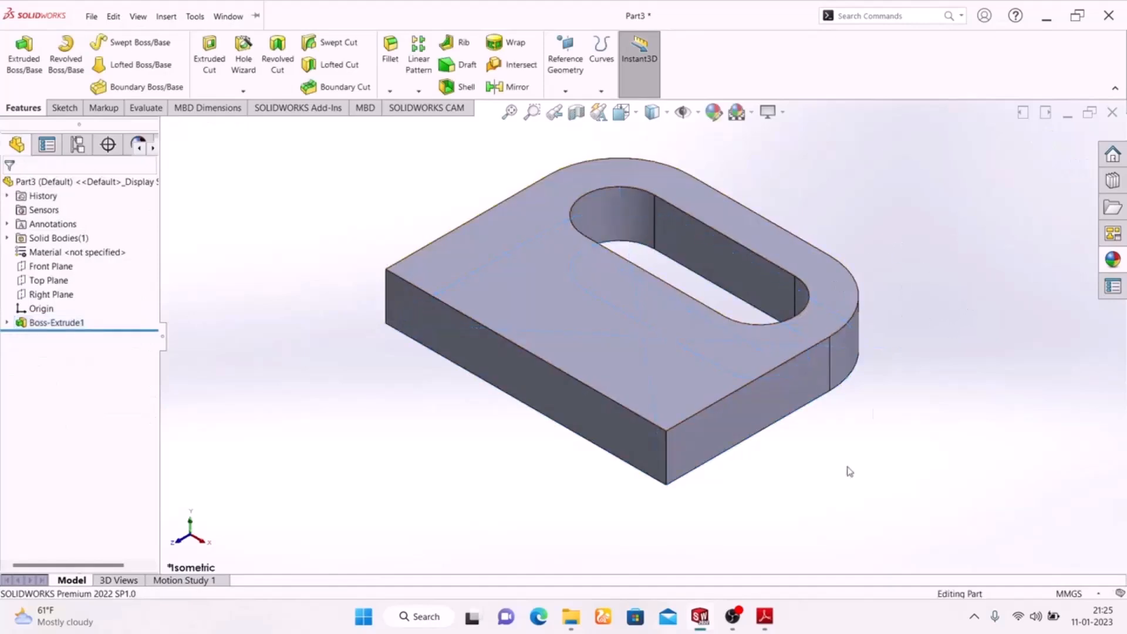
# Step: Start a sketch on the plate's straight 120 mm end face and draw a full-width corner rectangle about 22 mm high above its top edge
pyautogui.click(549, 391)
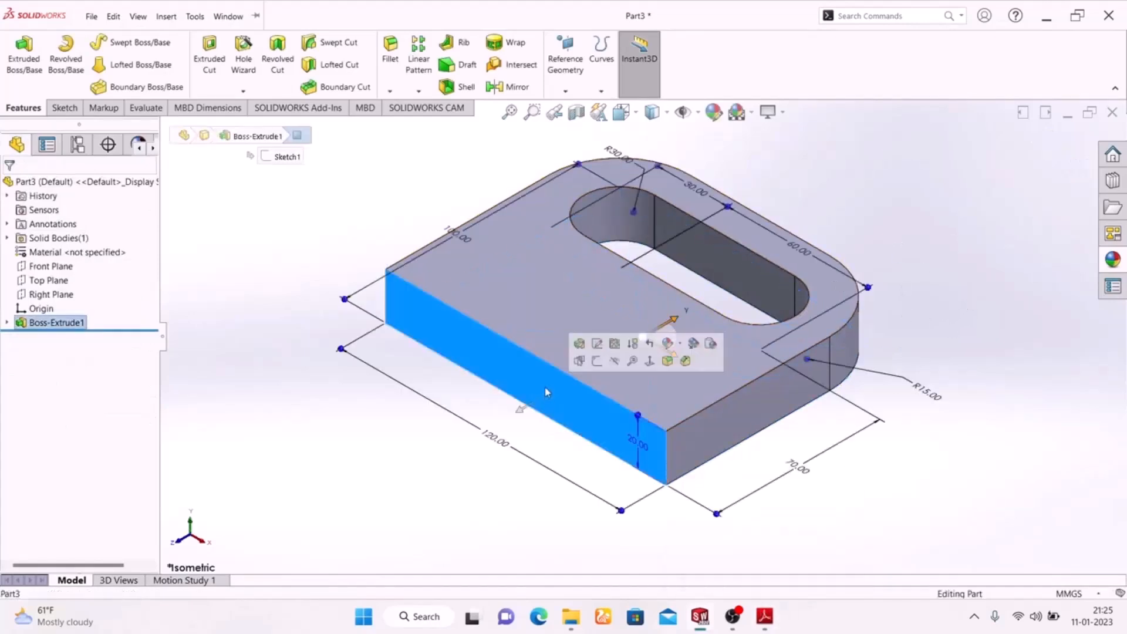
pyautogui.click(598, 362)
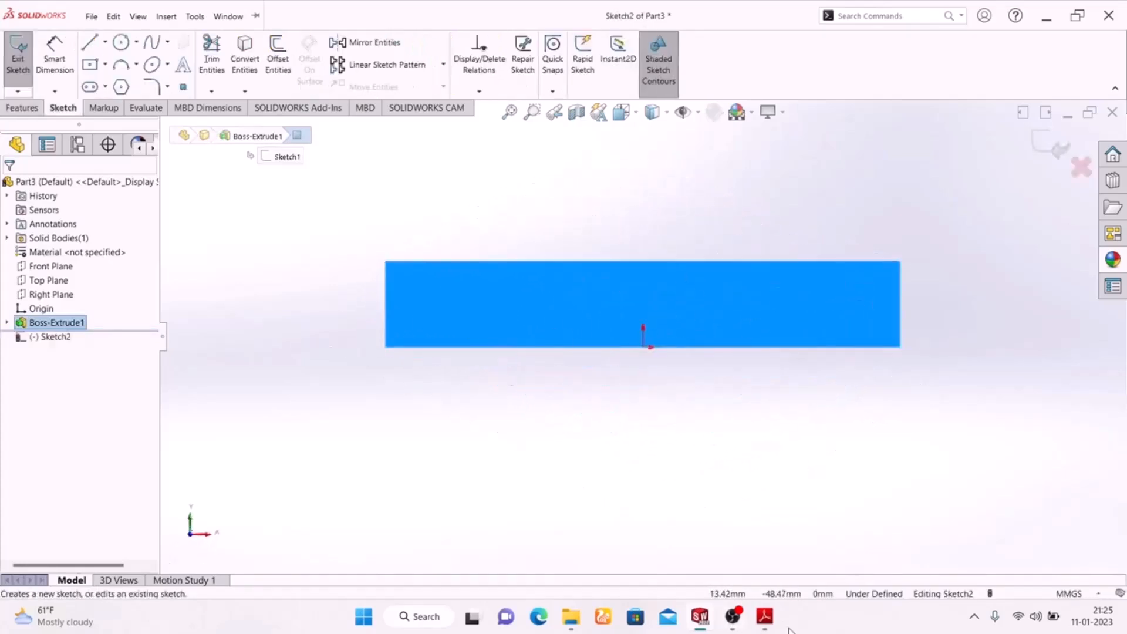
pyautogui.click(106, 65)
pyautogui.click(117, 84)
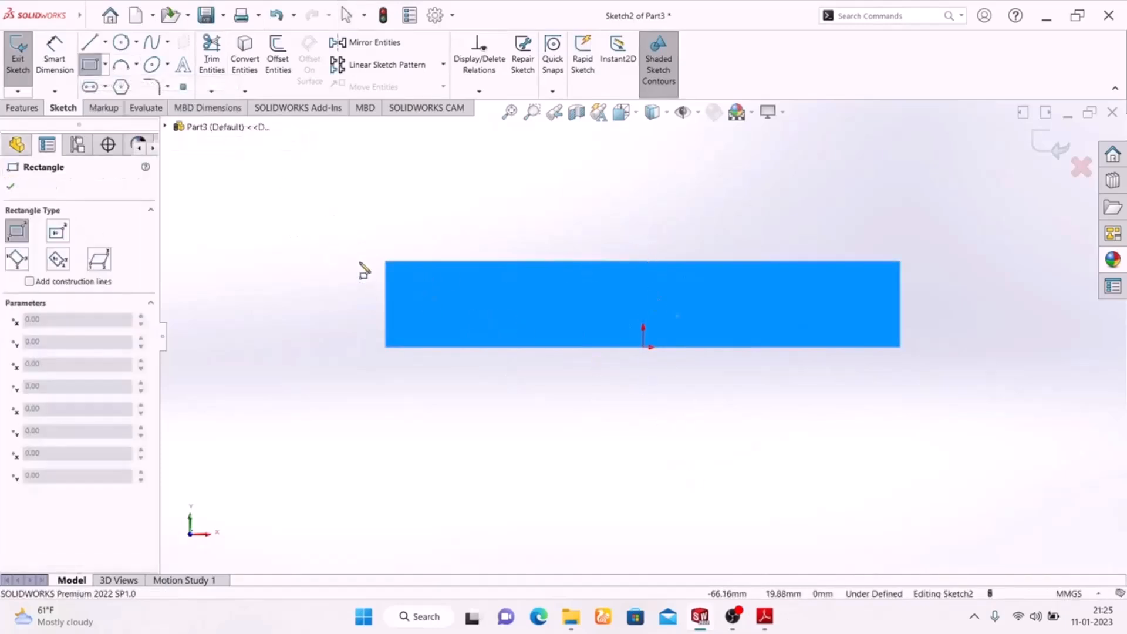
pyautogui.click(386, 263)
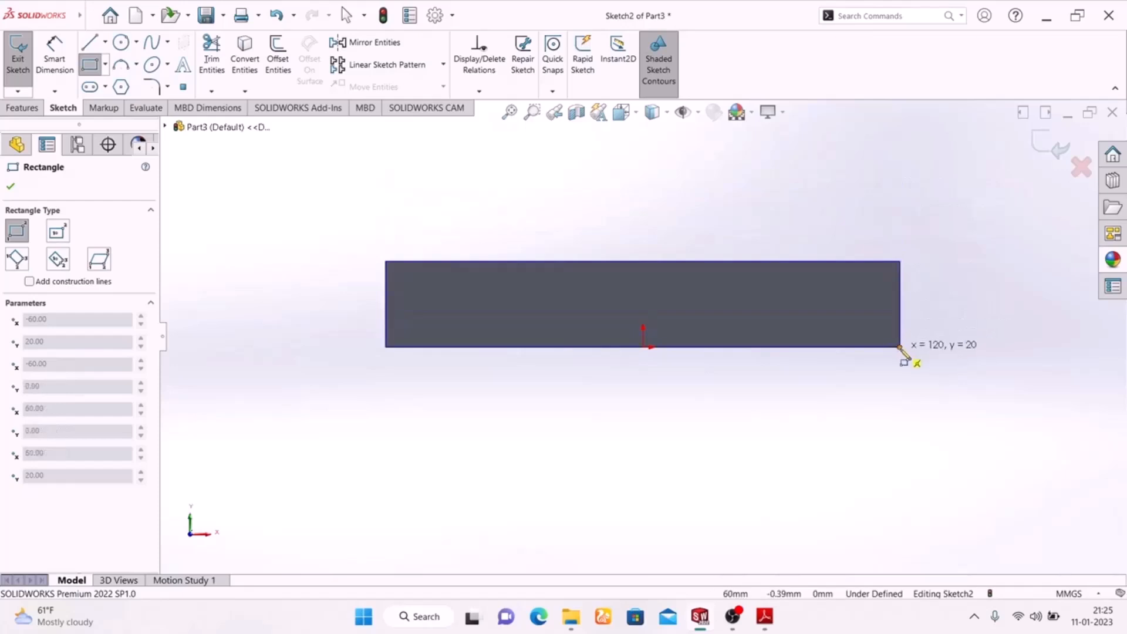
pyautogui.click(900, 167)
pyautogui.rightClick(967, 219)
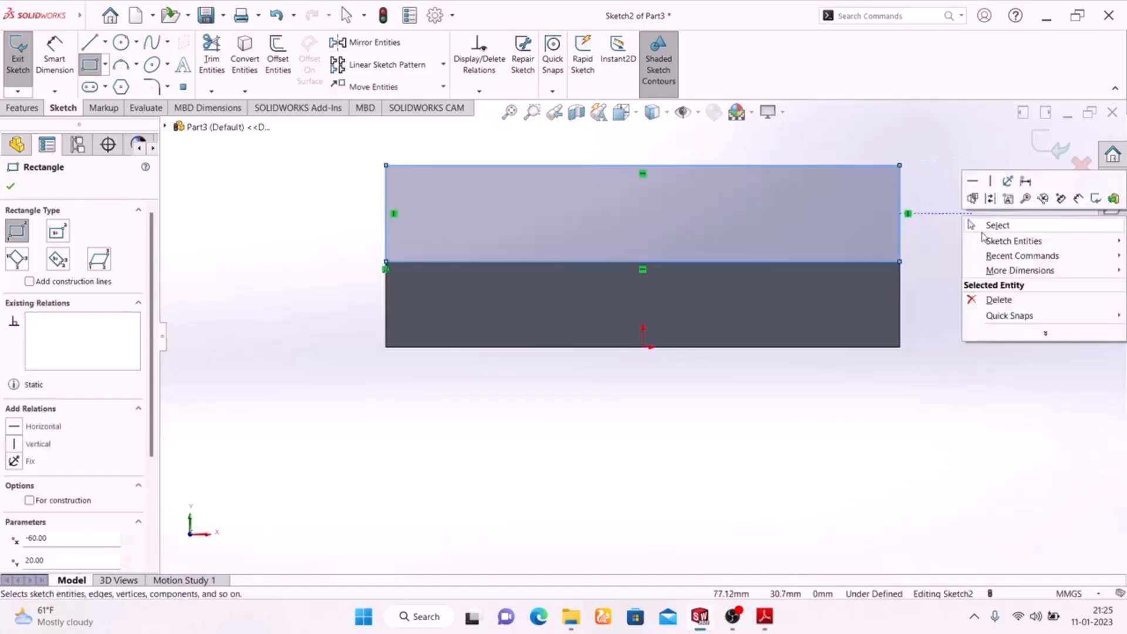
pyautogui.click(983, 230)
# Step: Consult the views in the PDF drawing and dimension the height of the SOLIDWORKS sketch rectangle to 30 mm
pyautogui.click(54, 59)
pyautogui.click(765, 616)
pyautogui.keyDown('ctrl'); pyautogui.scroll(1, 541, 410); pyautogui.keyUp('ctrl')
pyautogui.scroll(-3, 541, 409)
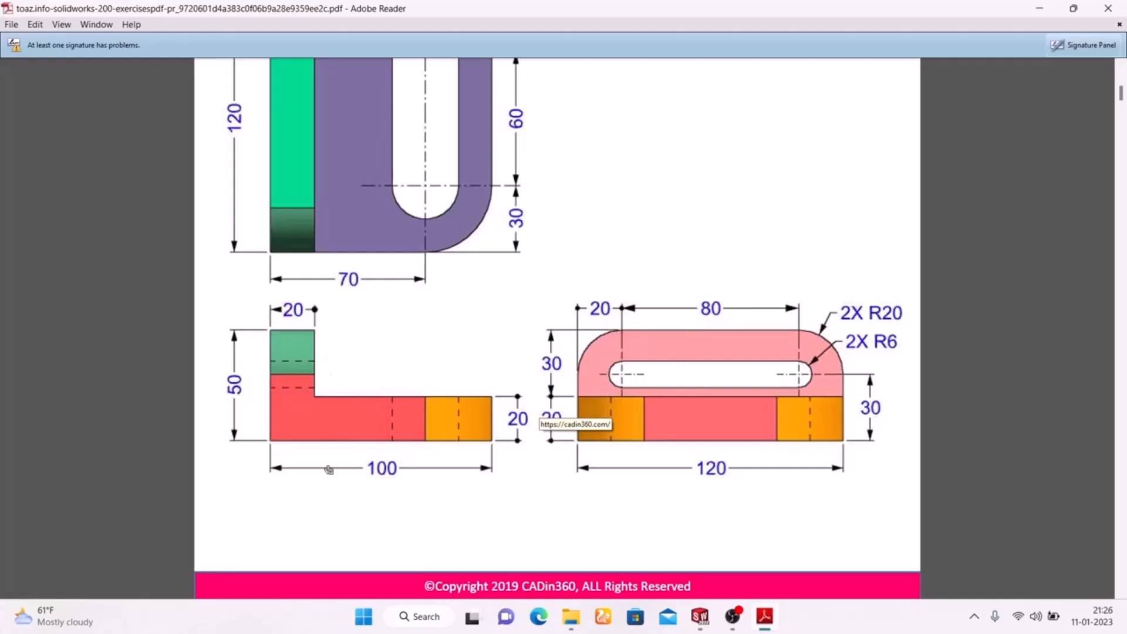
pyautogui.scroll(5, 246, 388)
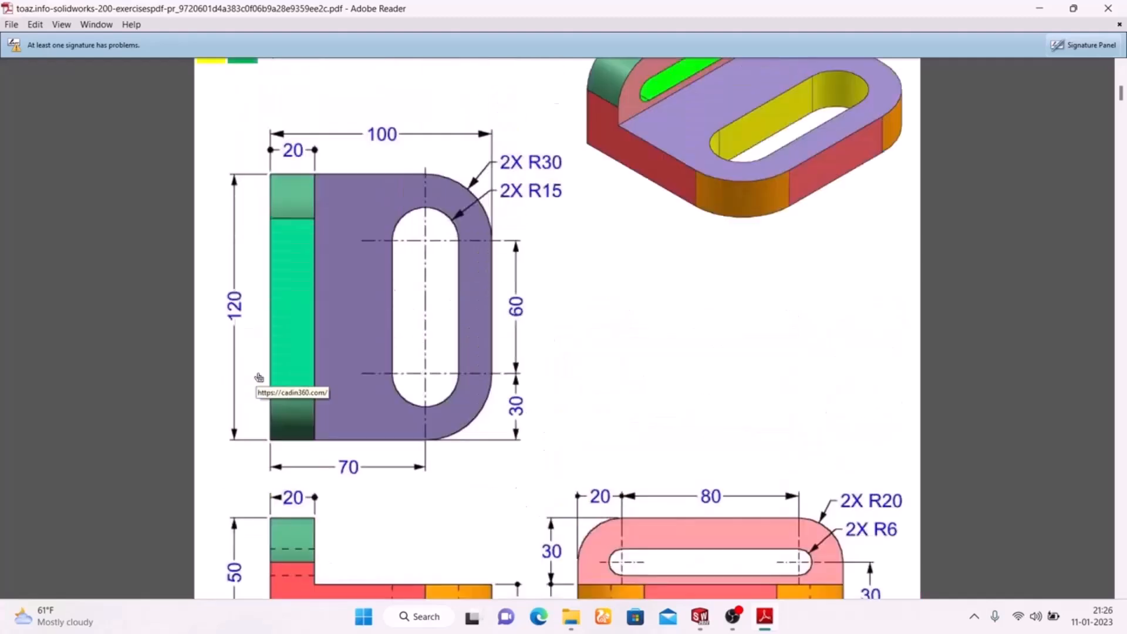
pyautogui.scroll(-3, 264, 377)
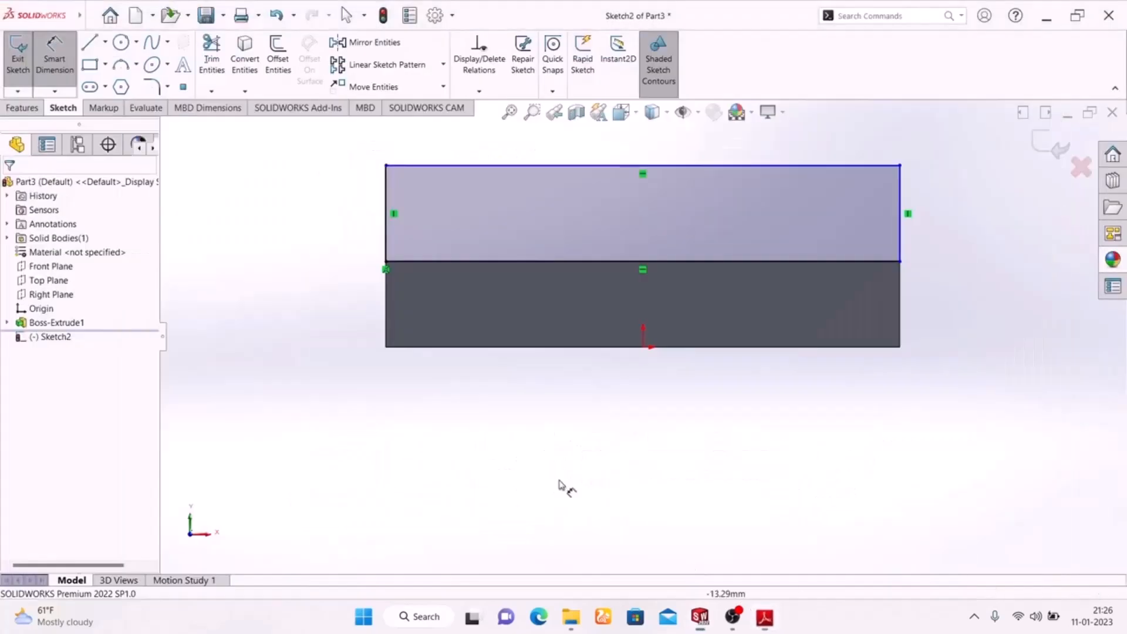
pyautogui.click(764, 617)
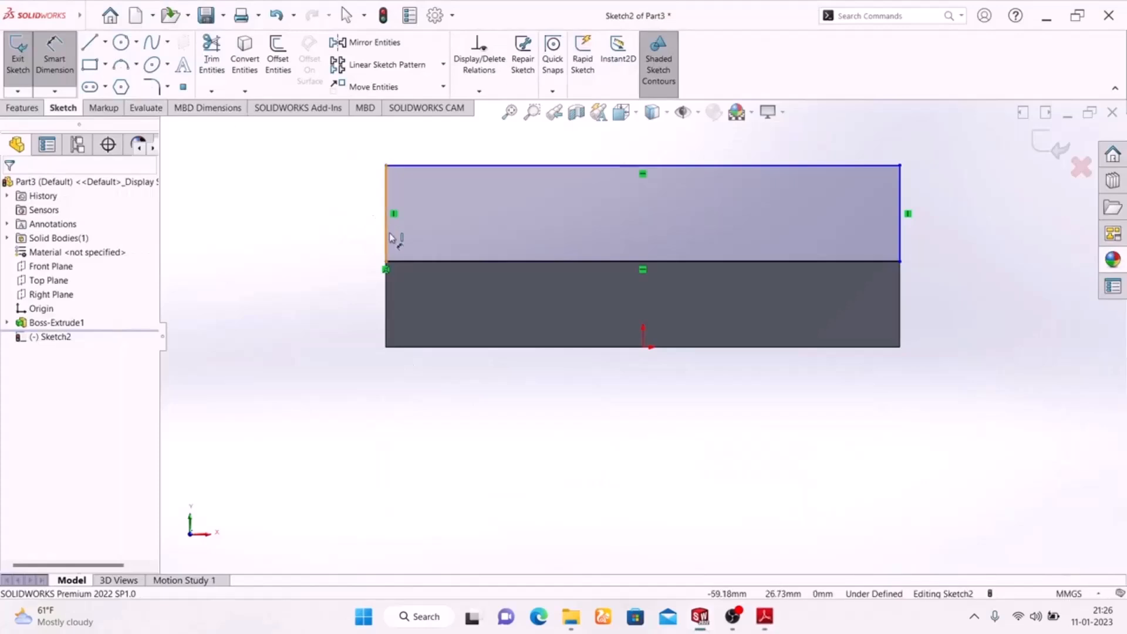
pyautogui.click(387, 237)
pyautogui.click(319, 212)
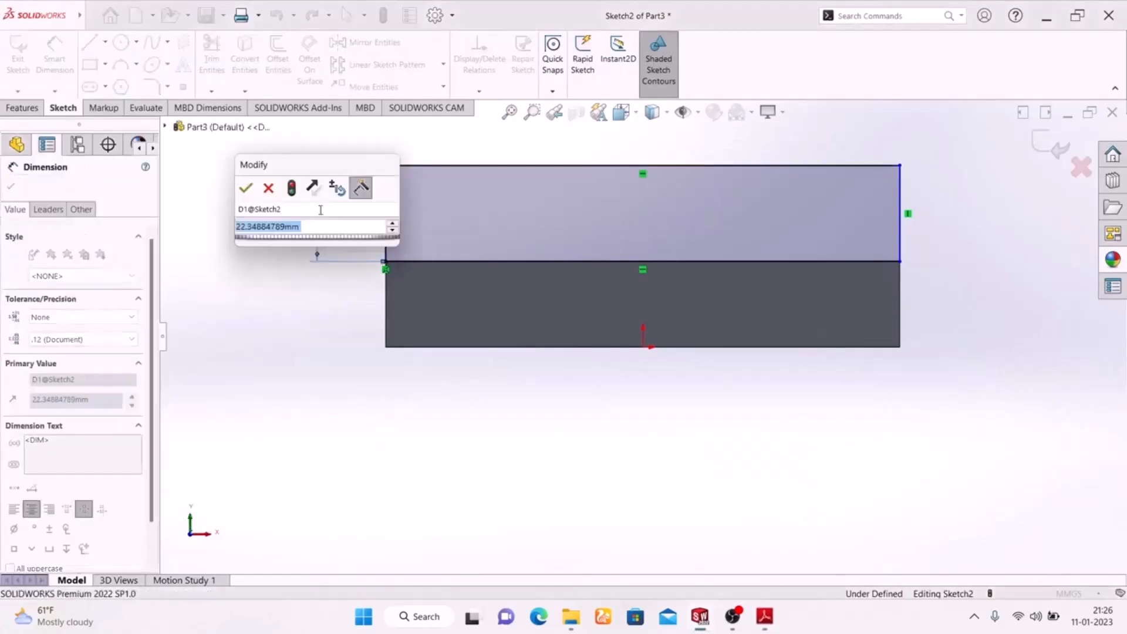
pyautogui.write('30')
pyautogui.press('Return')
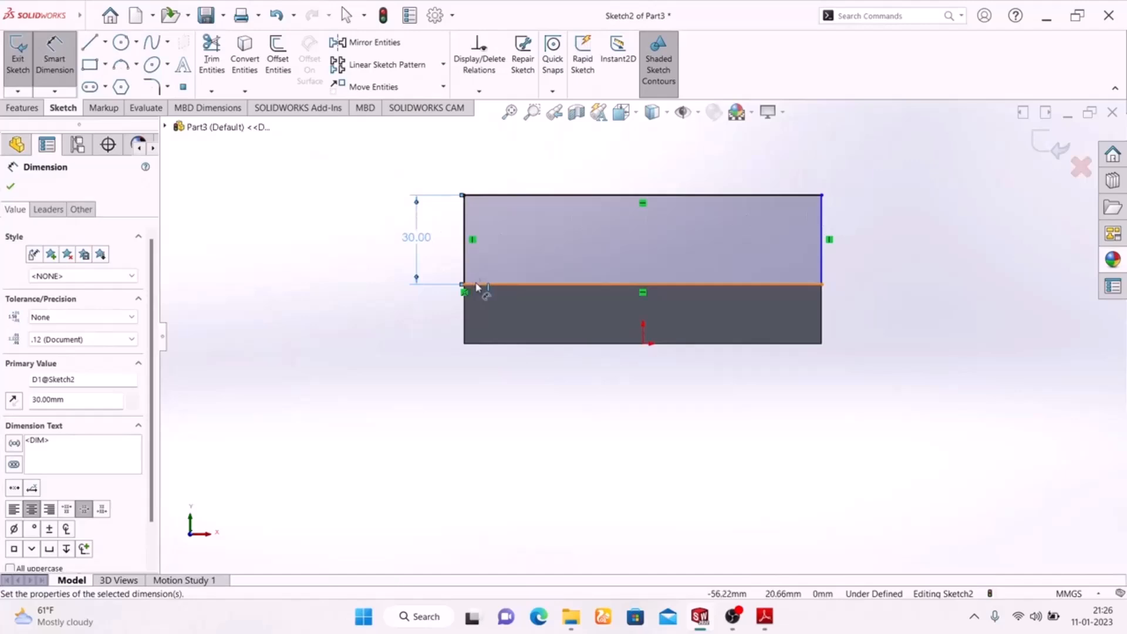
# Step: Check the corner radius in the PDF drawing and fillet both upper corners of the SOLIDWORKS sketch rectangle with a 20 mm radius
pyautogui.click(152, 87)
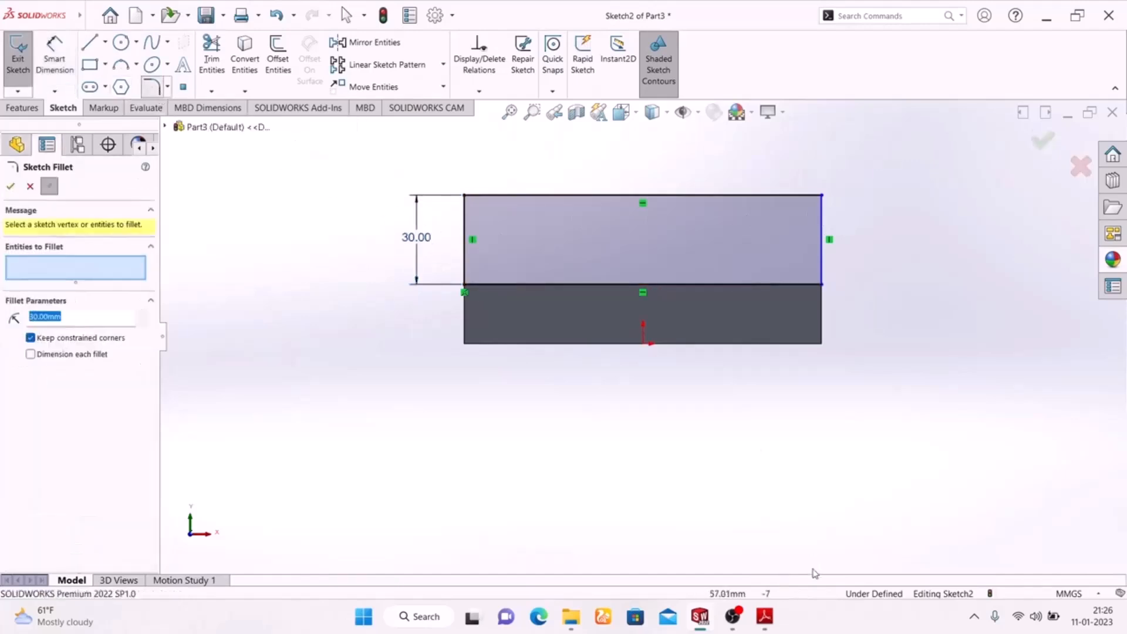
pyautogui.click(764, 616)
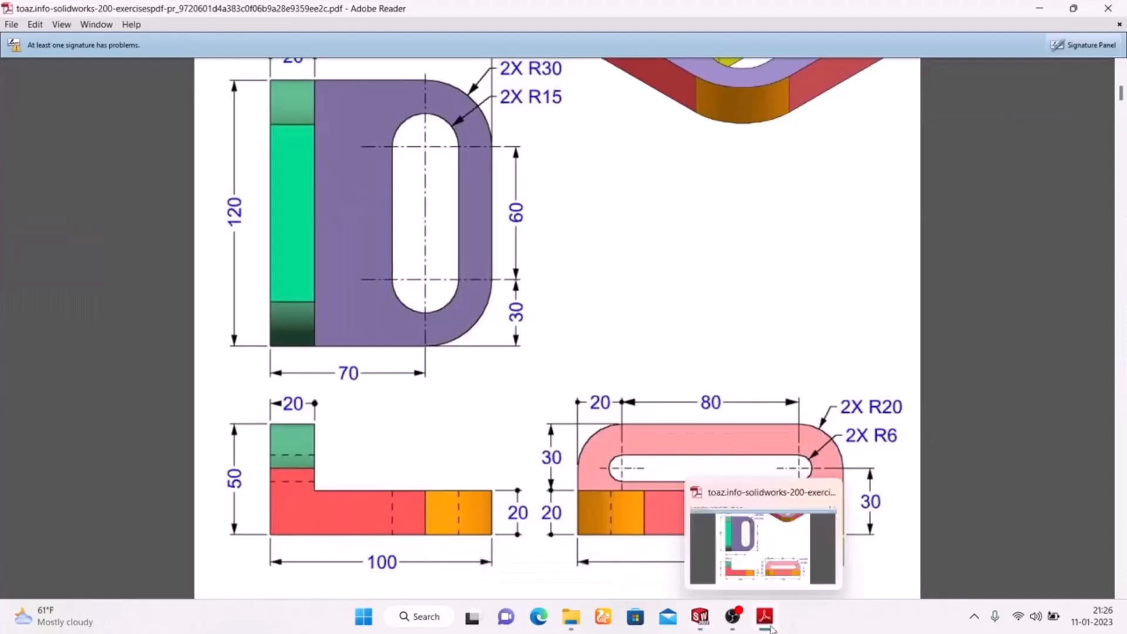
pyautogui.click(699, 617)
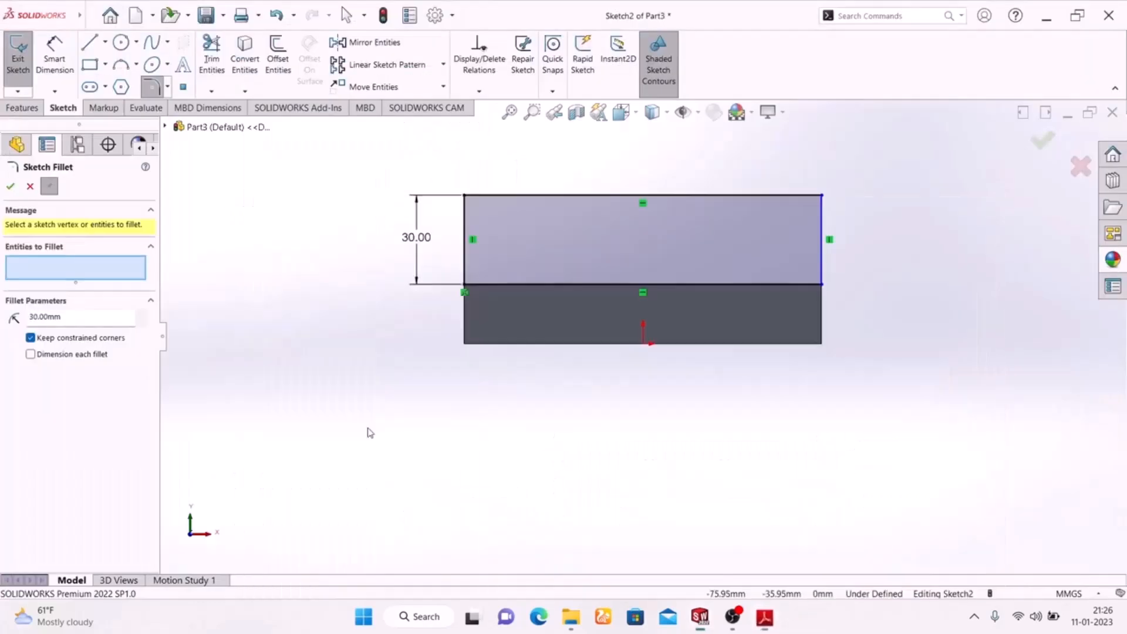
pyautogui.doubleClick(83, 317)
pyautogui.write('20')
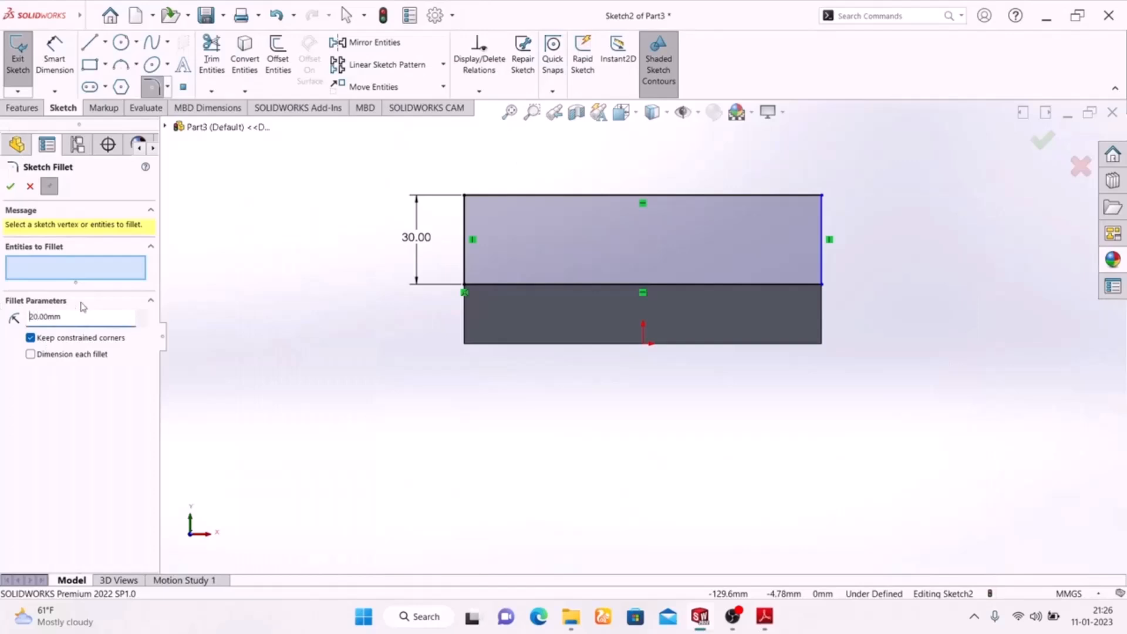
pyautogui.click(465, 211)
pyautogui.click(820, 201)
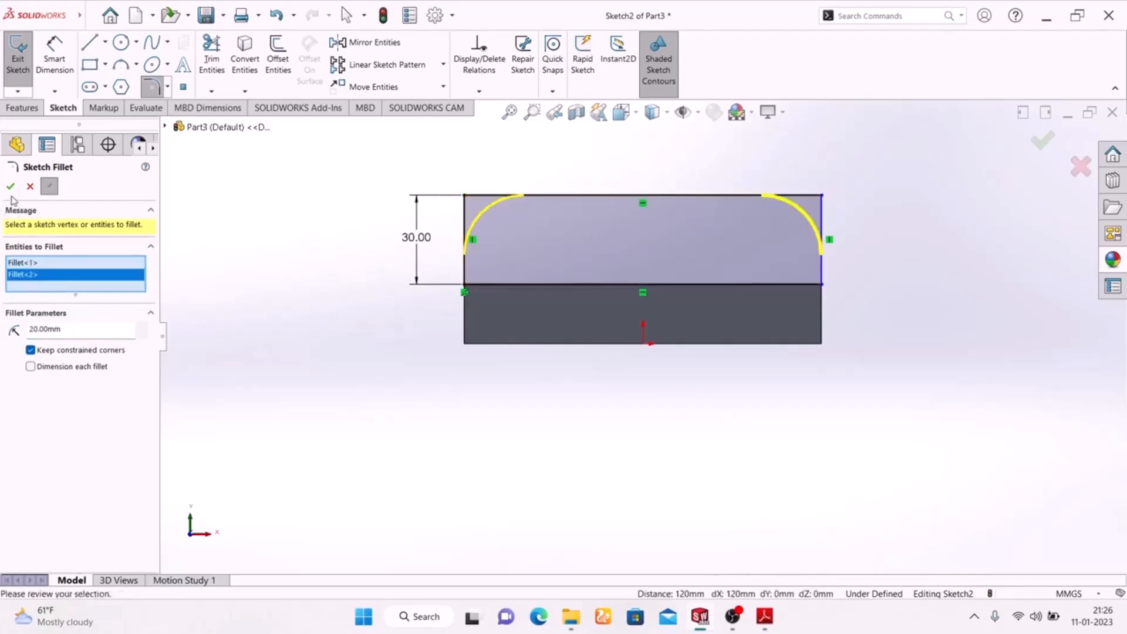
pyautogui.click(10, 186)
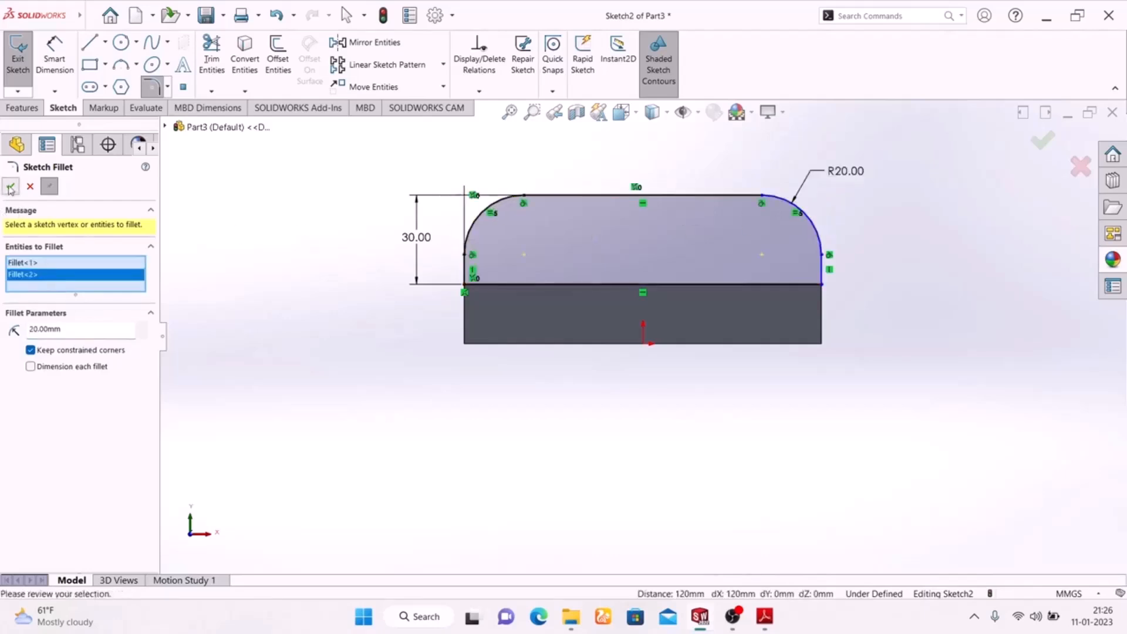
# Step: Consult the PDF drawing and sketch a horizontal straight slot inside the filleted profile, about 86 mm between centres and 11 mm wide
pyautogui.click(89, 88)
pyautogui.moveTo(765, 618)
pyautogui.click(753, 547)
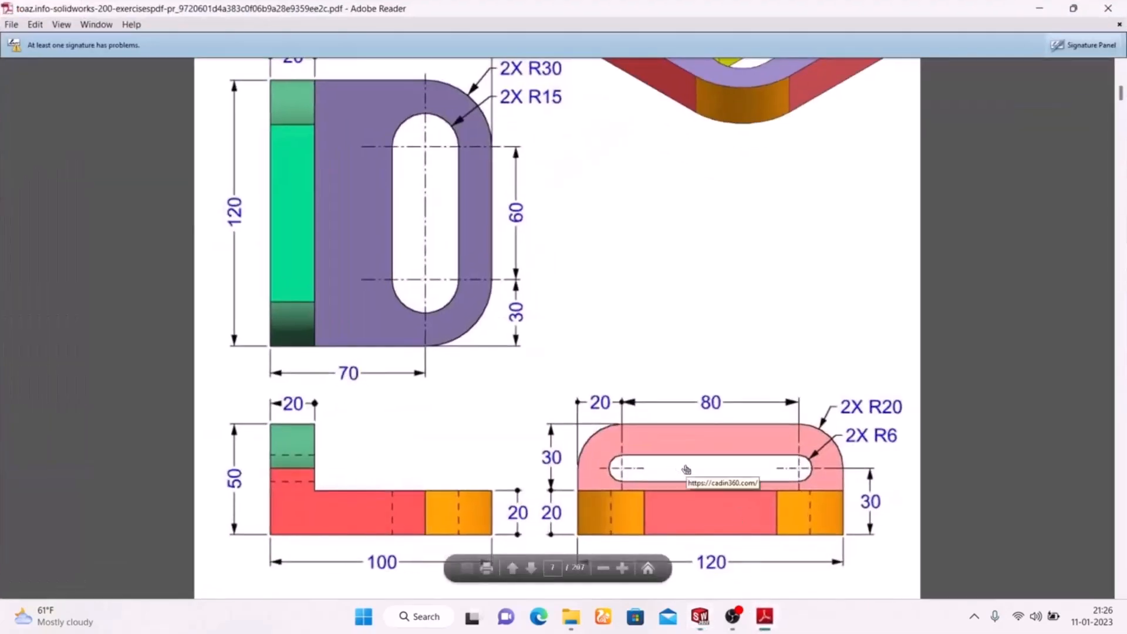
pyautogui.click(766, 624)
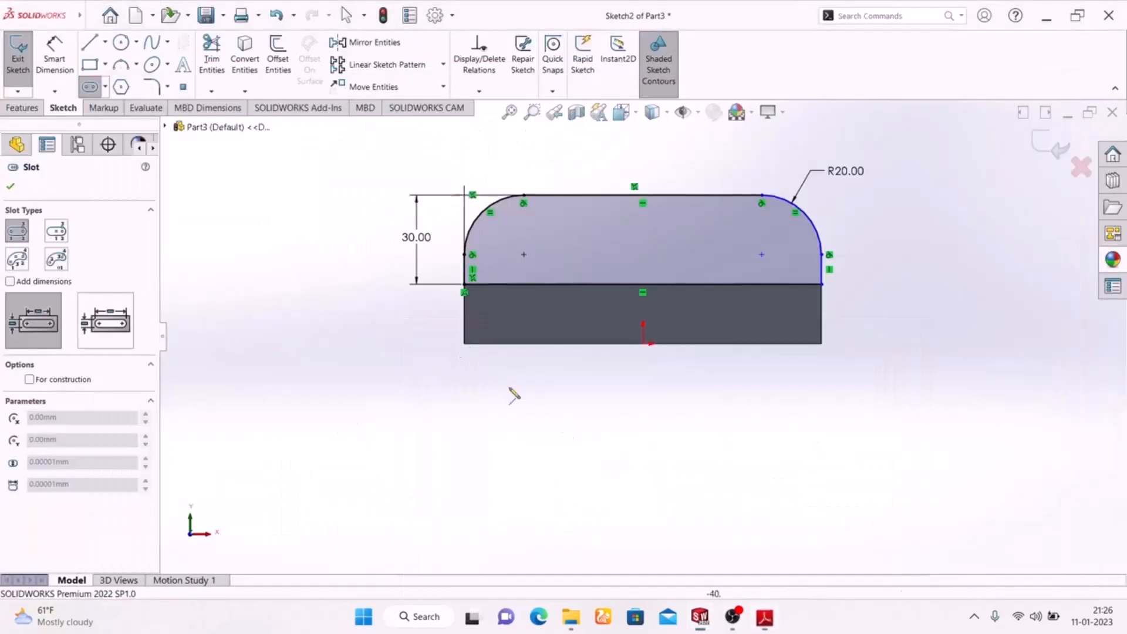
pyautogui.click(522, 254)
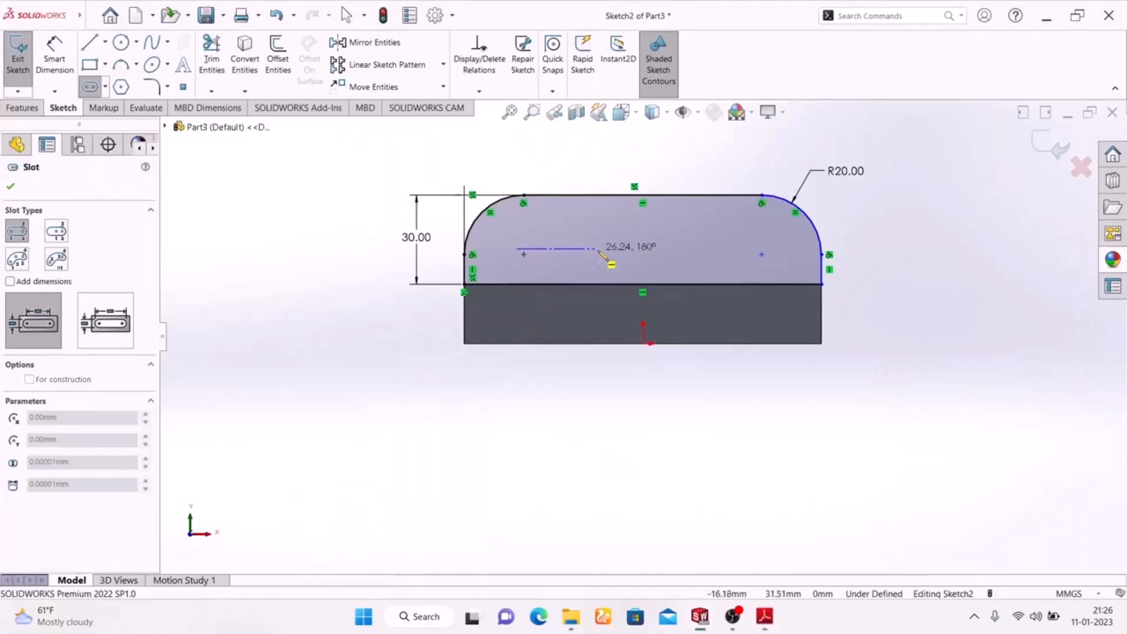
pyautogui.click(775, 249)
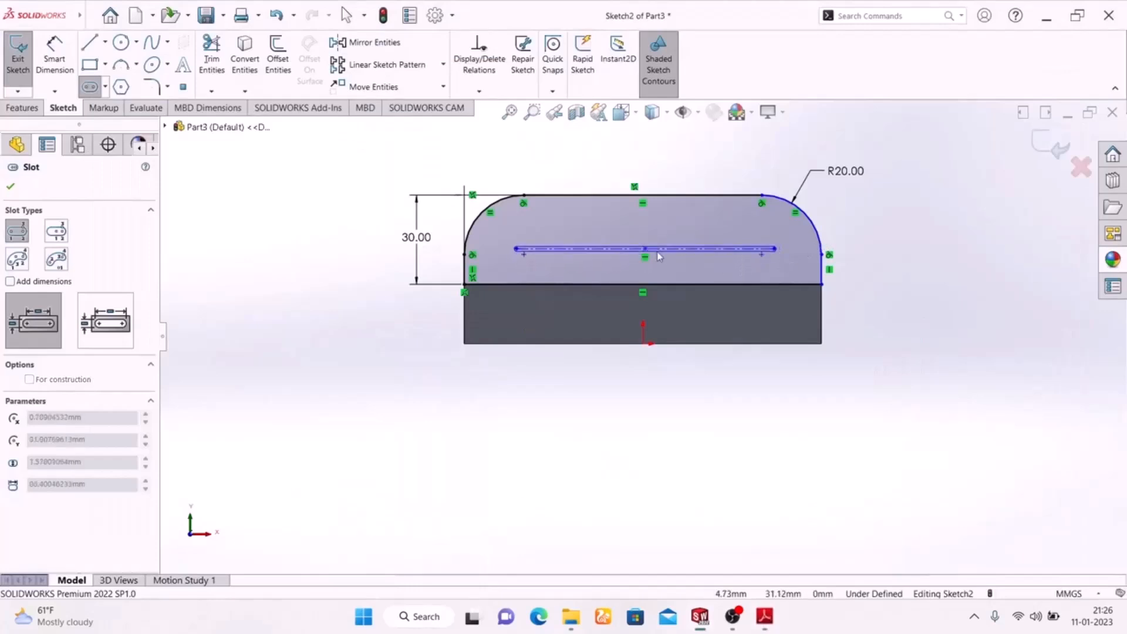
pyautogui.click(674, 265)
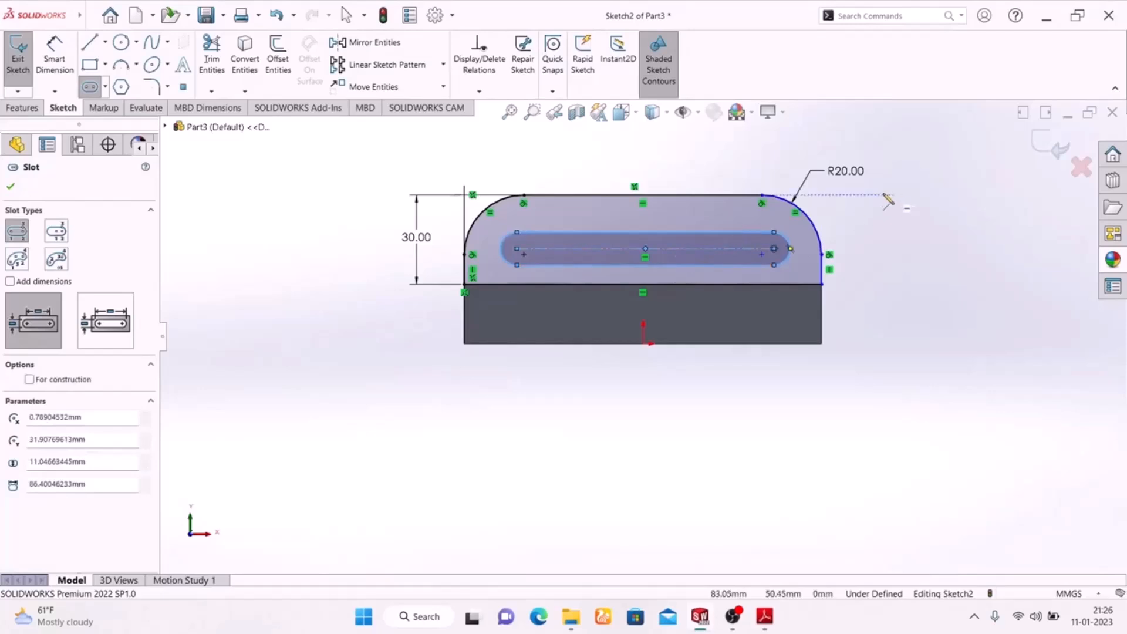
pyautogui.rightClick(902, 220)
pyautogui.click(913, 222)
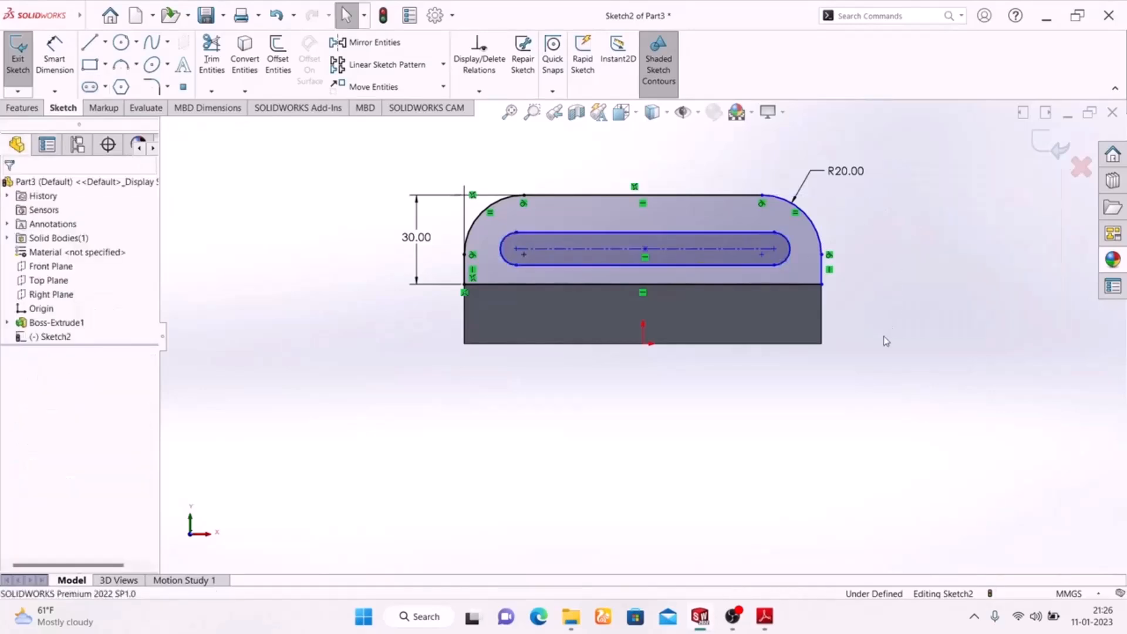
# Step: Look up the slot length in the PDF drawing and dimension the SOLIDWORKS slot's centre-to-centre distance to 80 mm
pyautogui.click(773, 615)
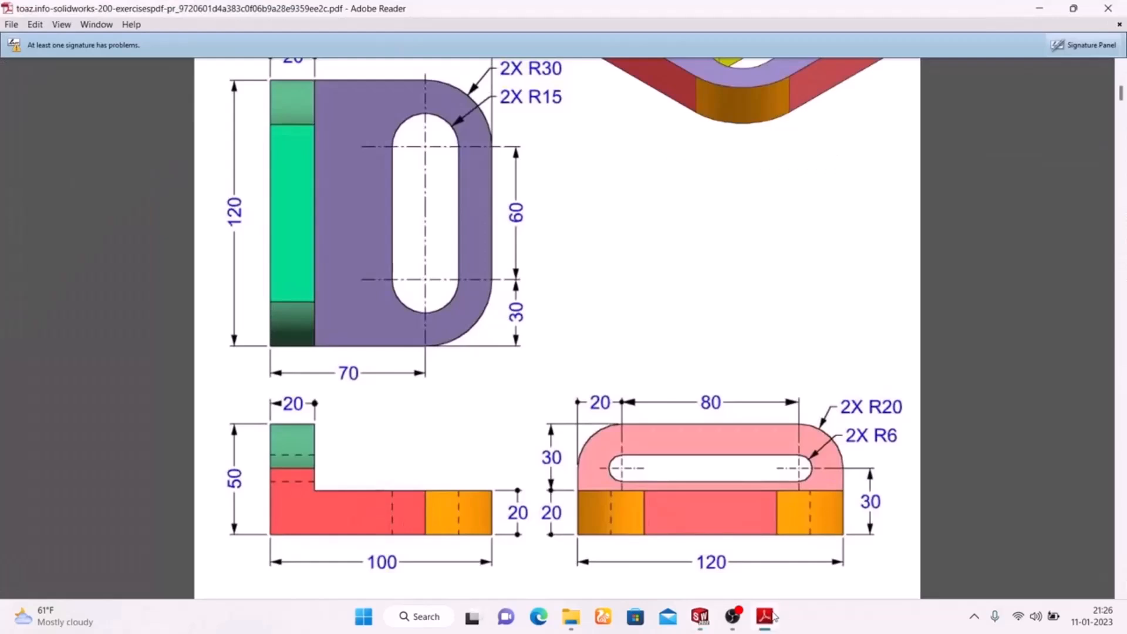
pyautogui.click(765, 615)
pyautogui.click(55, 59)
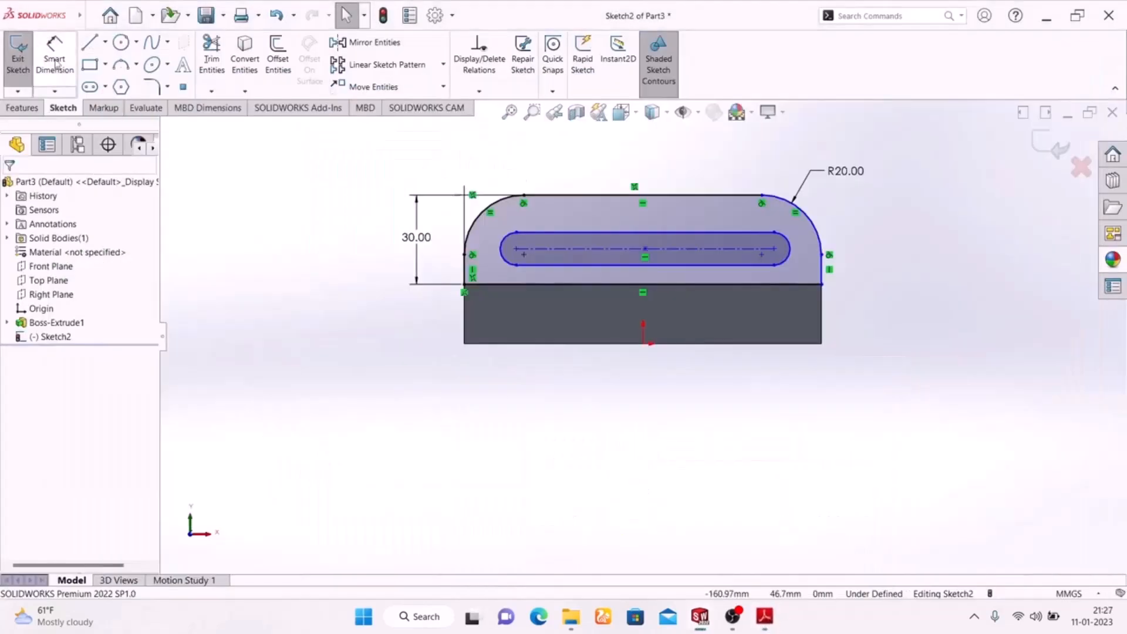
pyautogui.click(573, 249)
pyautogui.click(652, 150)
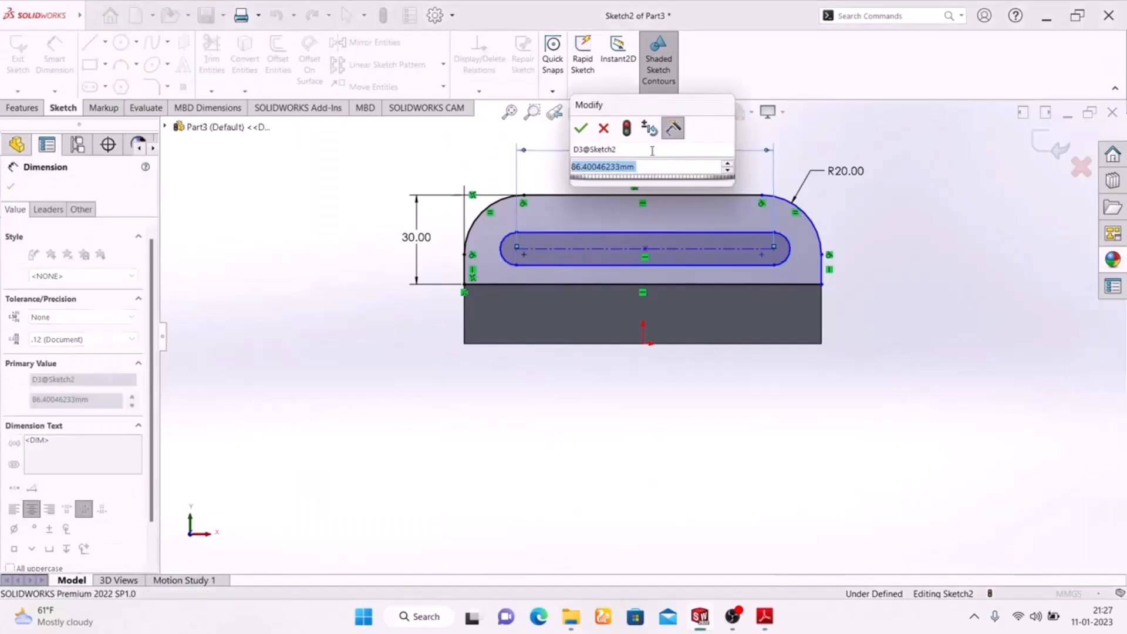
pyautogui.write('80')
pyautogui.press('Return')
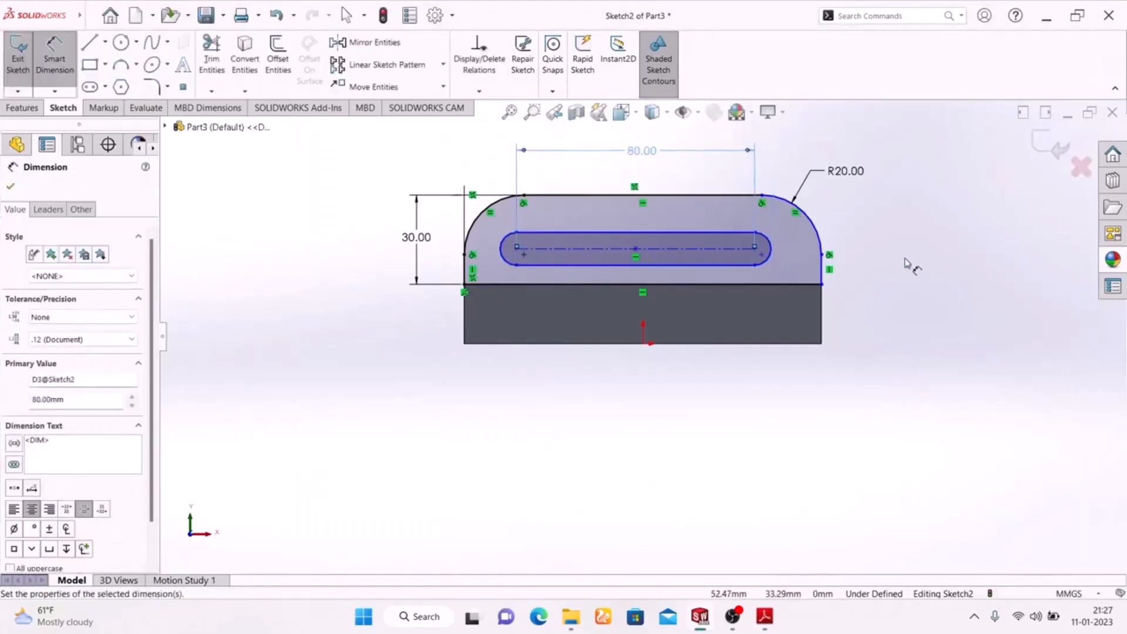
# Step: Look up the slot radius in the PDF drawing and dimension the SOLIDWORKS slot's end arc to a 6 mm radius
pyautogui.click(766, 618)
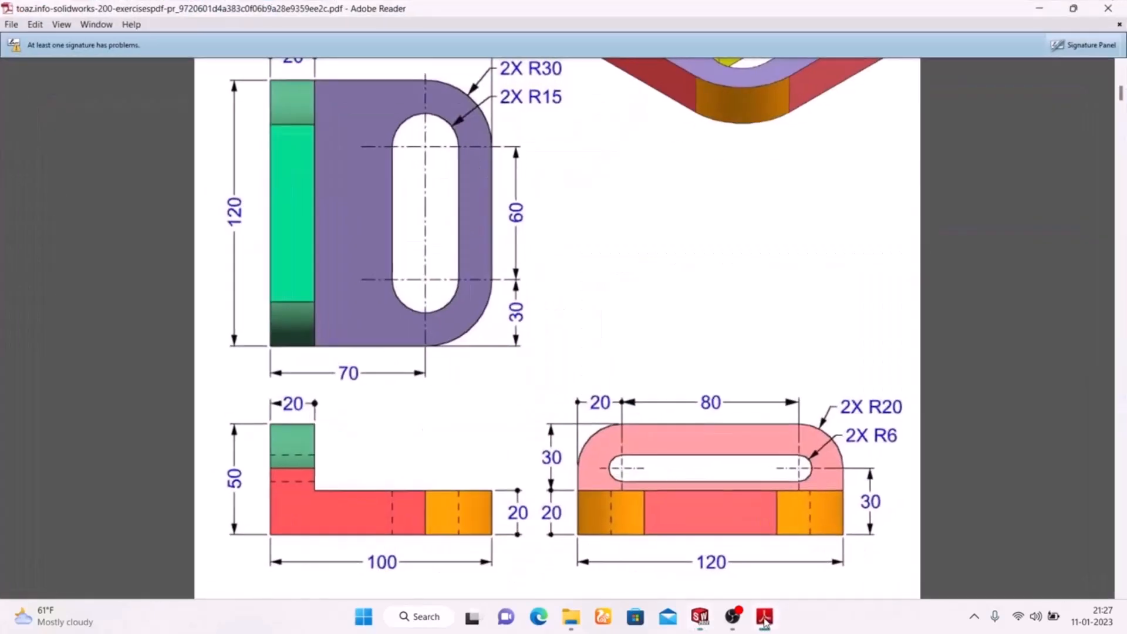
pyautogui.click(765, 618)
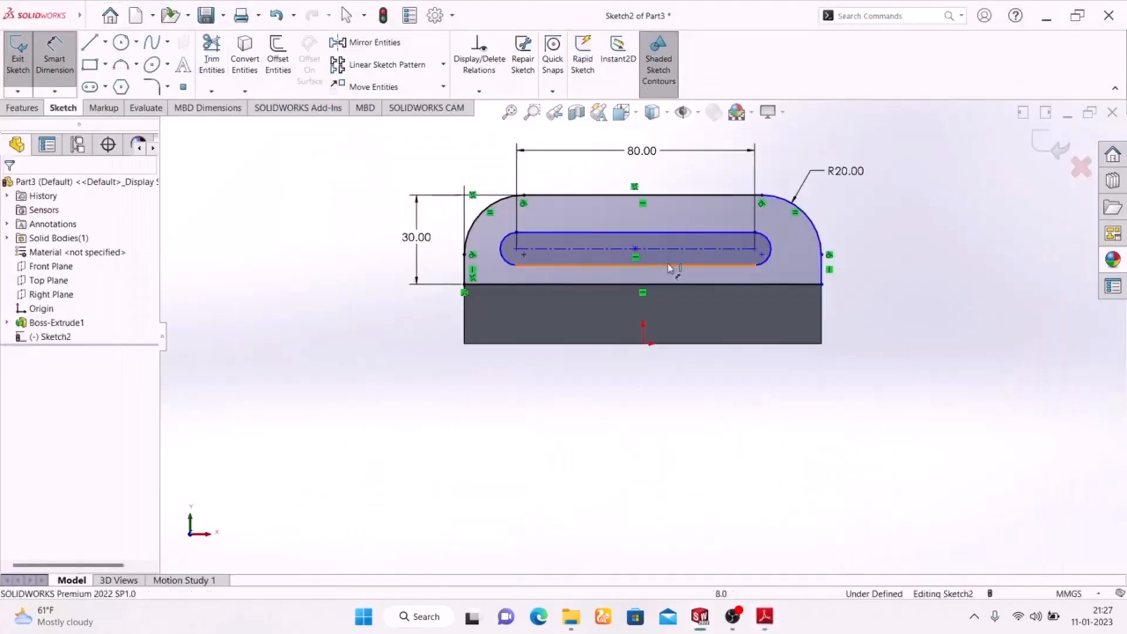
pyautogui.click(770, 244)
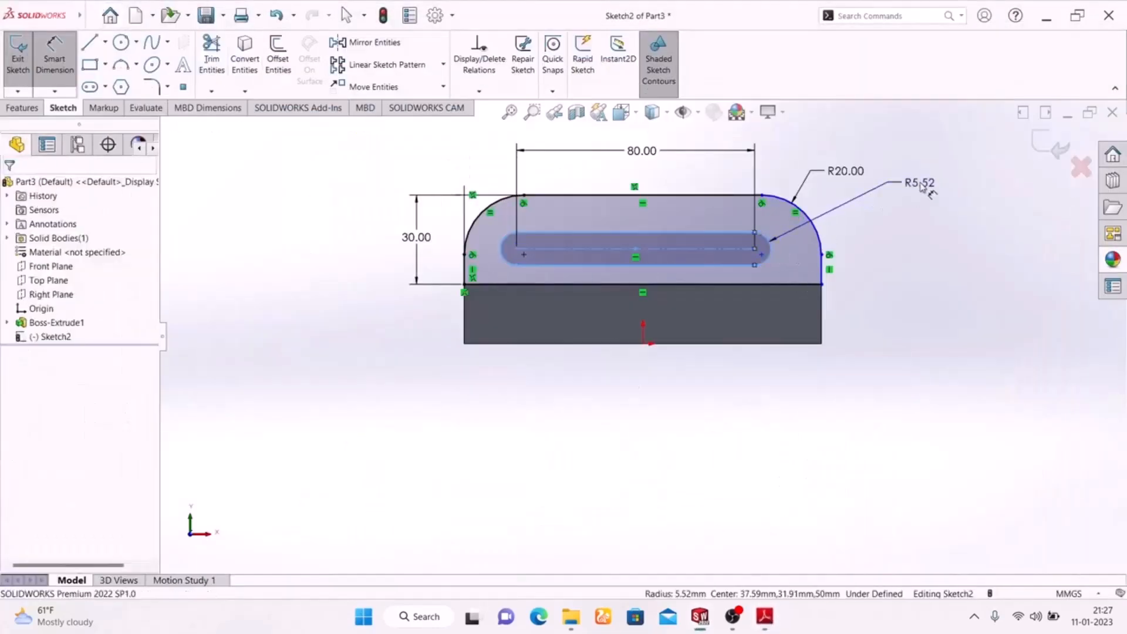
pyautogui.click(920, 183)
pyautogui.write('6')
pyautogui.press('Return')
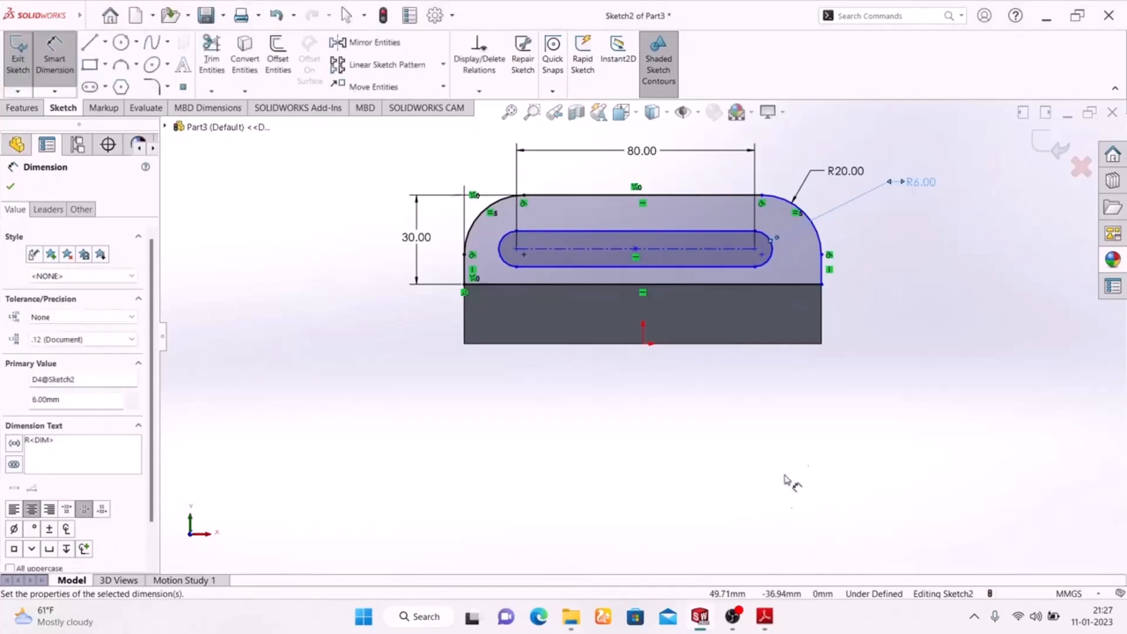
# Step: Check the PDF drawing, dimension the slot's left centre 20 mm from the profile's left edge, and align that dimension with the 80 mm one
pyautogui.click(765, 618)
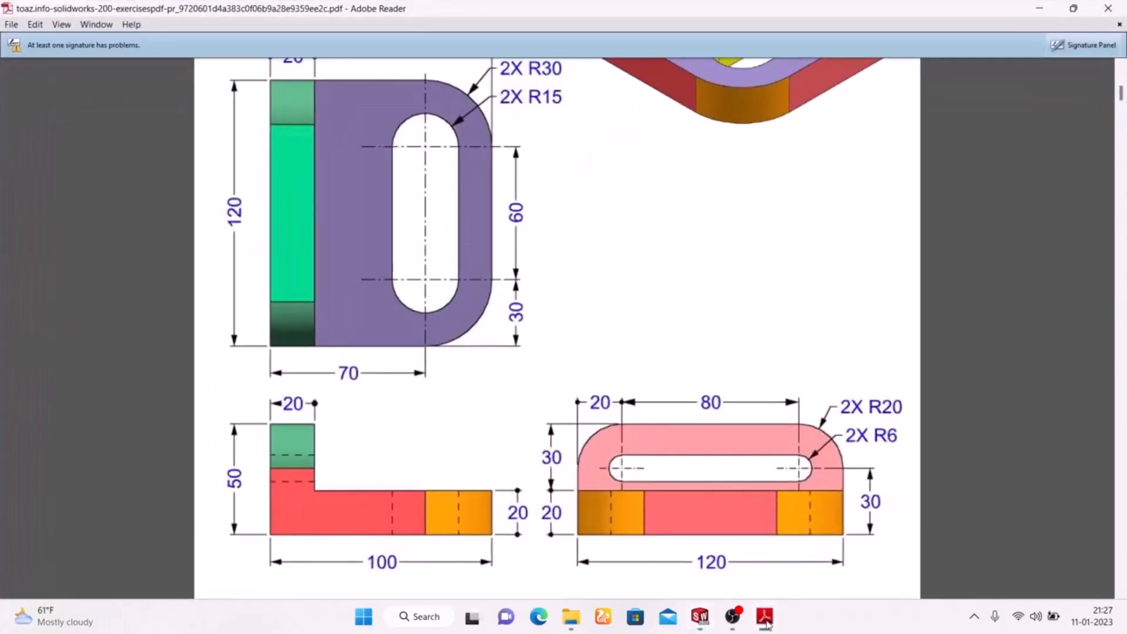
pyautogui.click(765, 618)
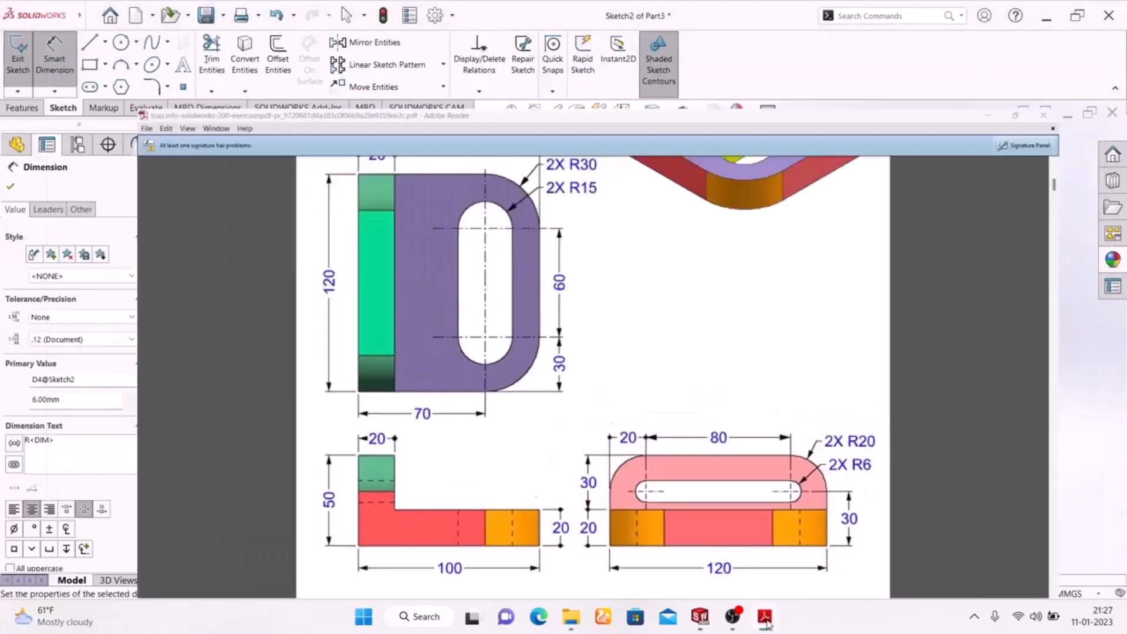
pyautogui.click(765, 618)
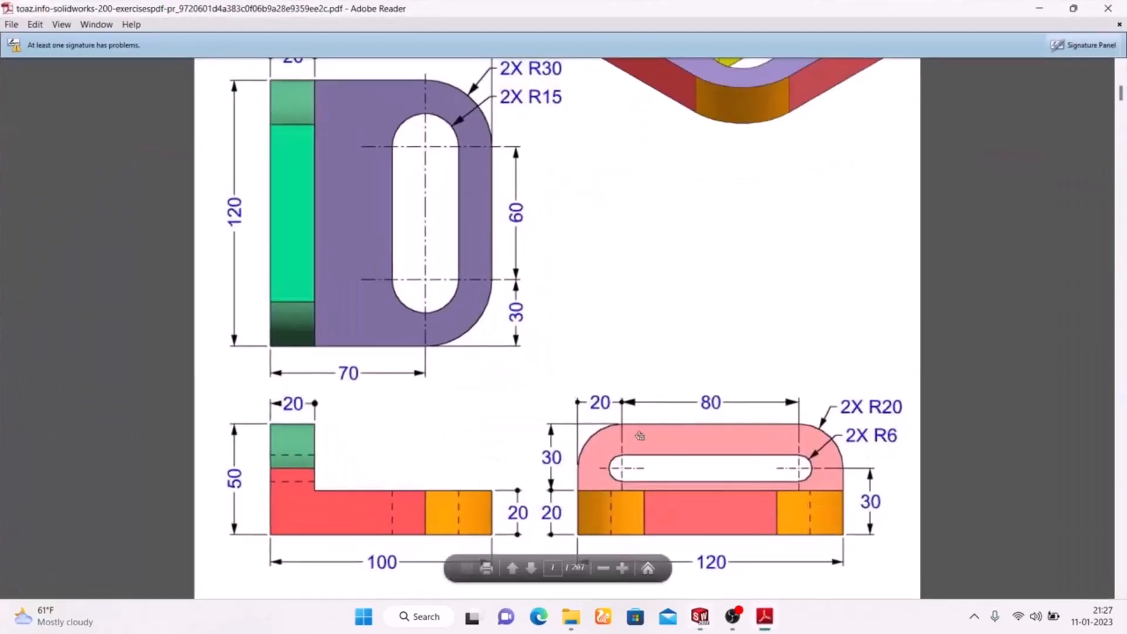
pyautogui.click(765, 618)
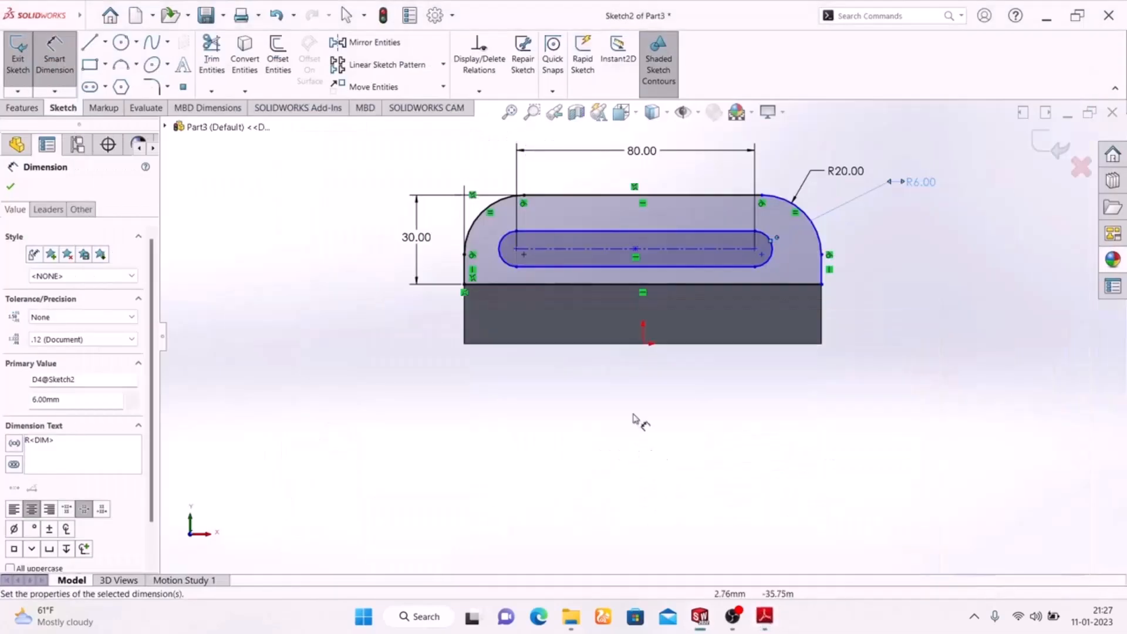
pyautogui.click(470, 273)
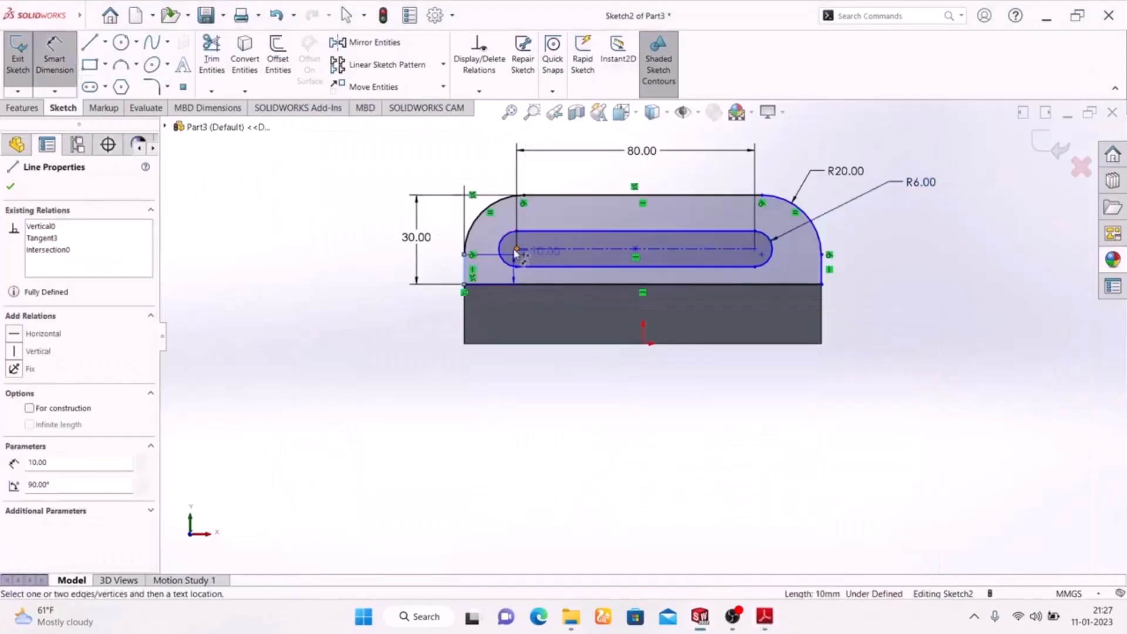
pyautogui.click(516, 249)
pyautogui.click(487, 163)
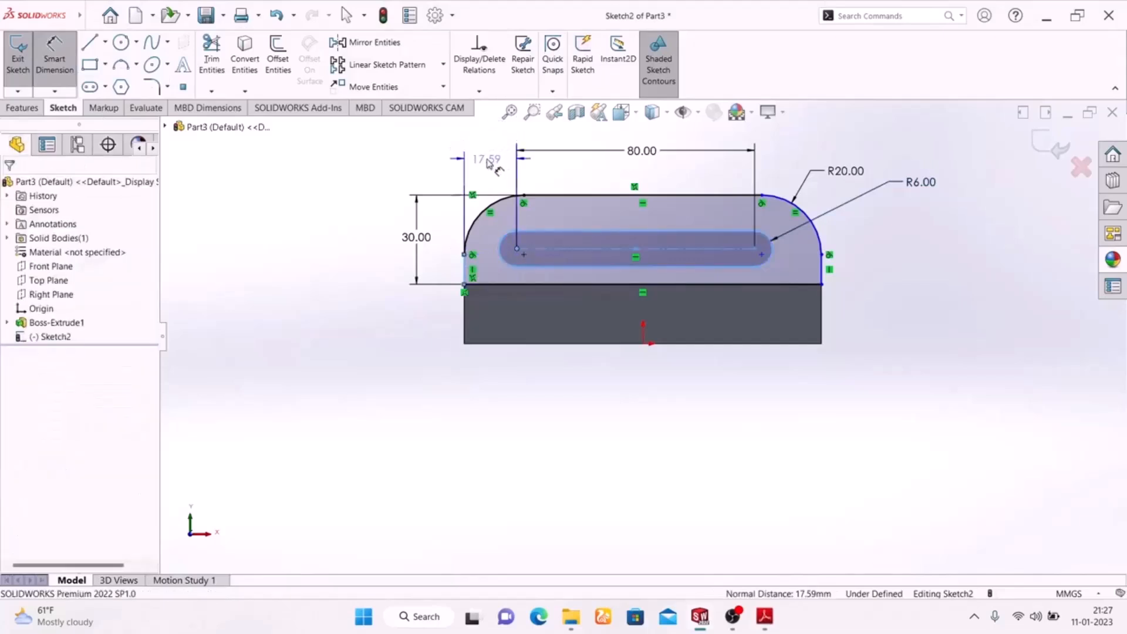
pyautogui.write('20')
pyautogui.press('Return')
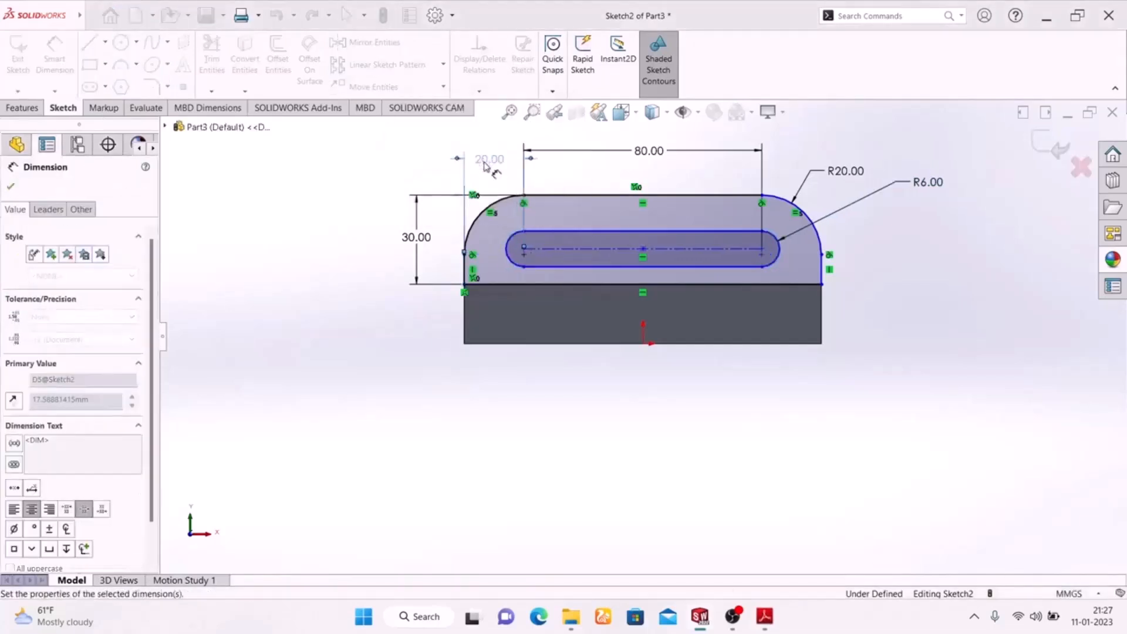
pyautogui.moveTo(493, 164)
pyautogui.mouseDown()
pyautogui.moveTo(494, 145)
pyautogui.moveTo(493, 154)
pyautogui.mouseUp()
pyautogui.click(352, 329)
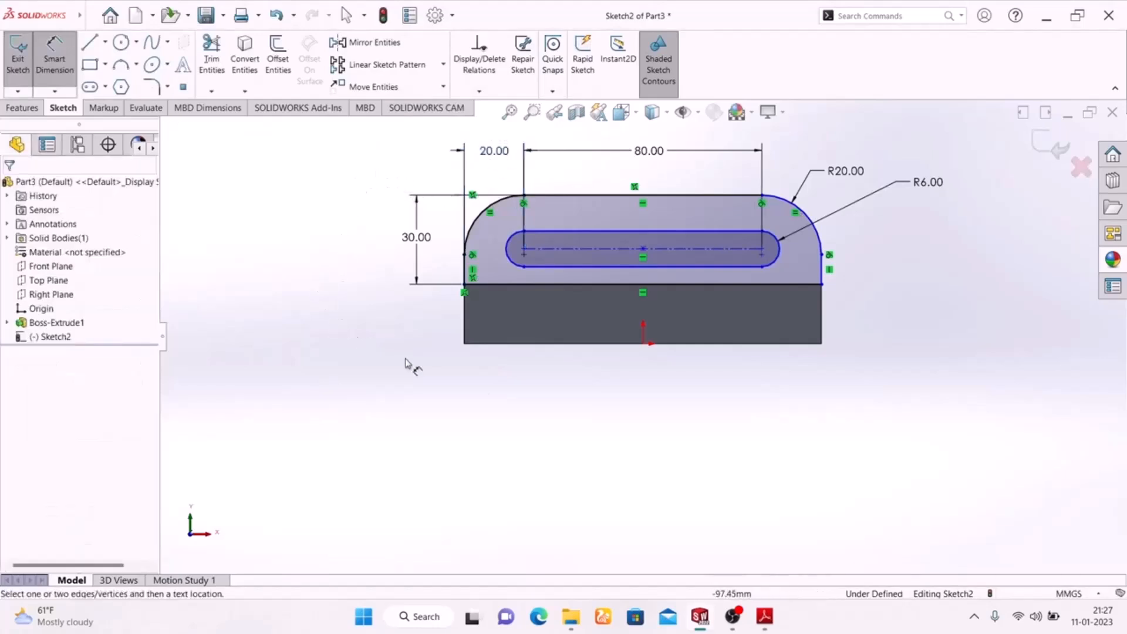
# Step: Compare the plate sketch with the PDF drawing, then exit the SOLIDWORKS sketch and show the part in isometric view
pyautogui.click(763, 616)
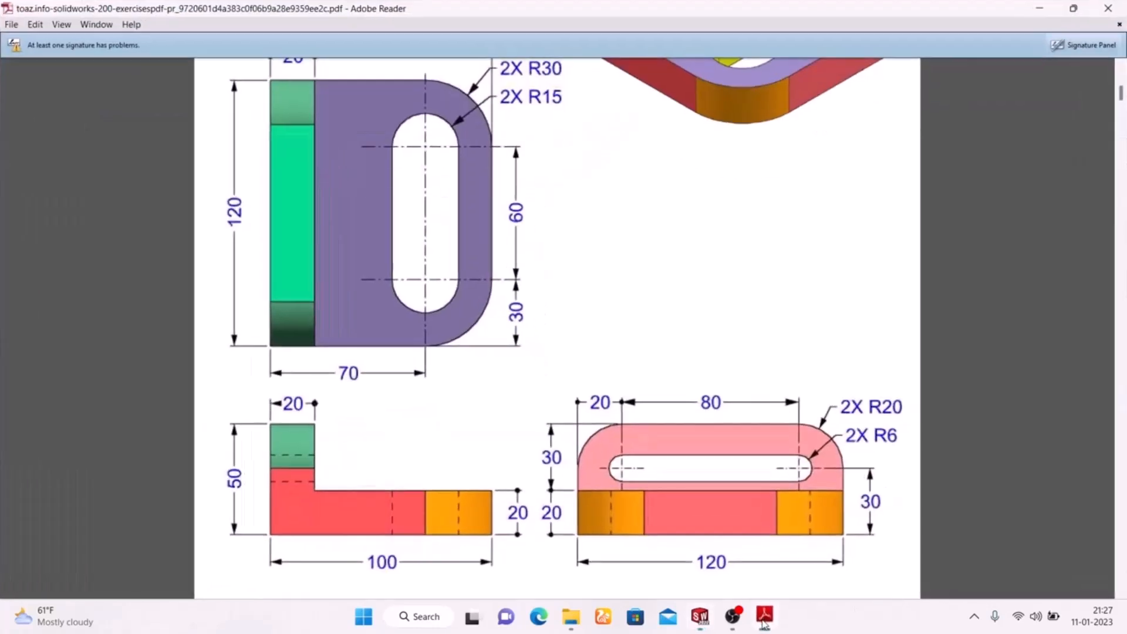
pyautogui.click(764, 616)
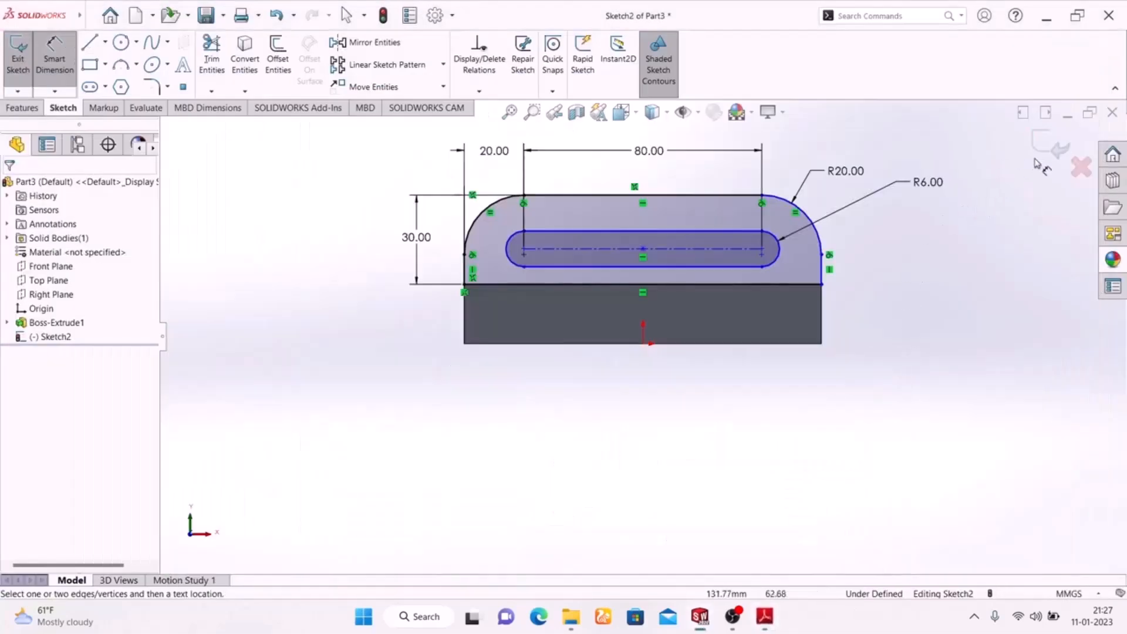
pyautogui.click(1048, 145)
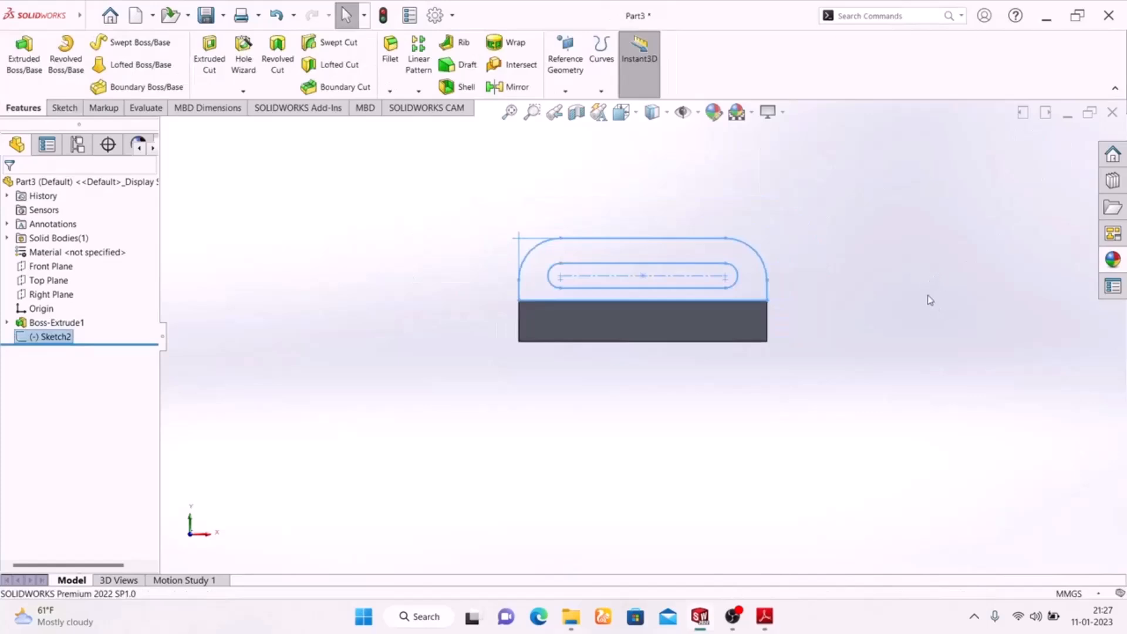
pyautogui.press('space')
pyautogui.click(1066, 274)
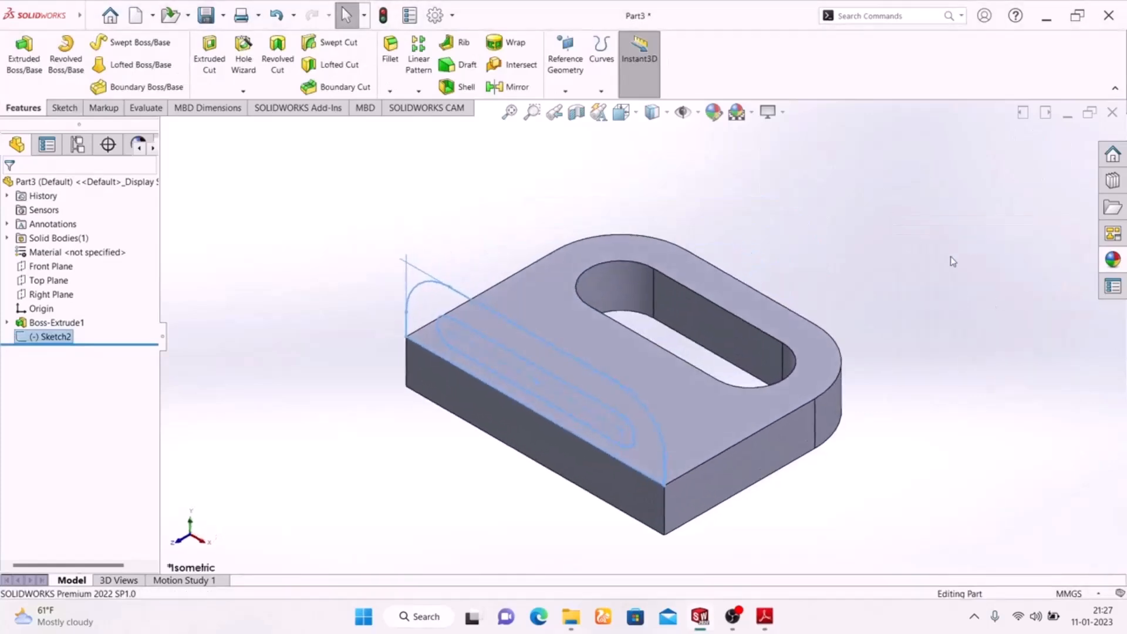
# Step: Check the upright plate's thickness in the PDF drawing, then extrude the SOLIDWORKS plate sketch 20 mm in the reversed direction over the base, merging the result
pyautogui.click(759, 619)
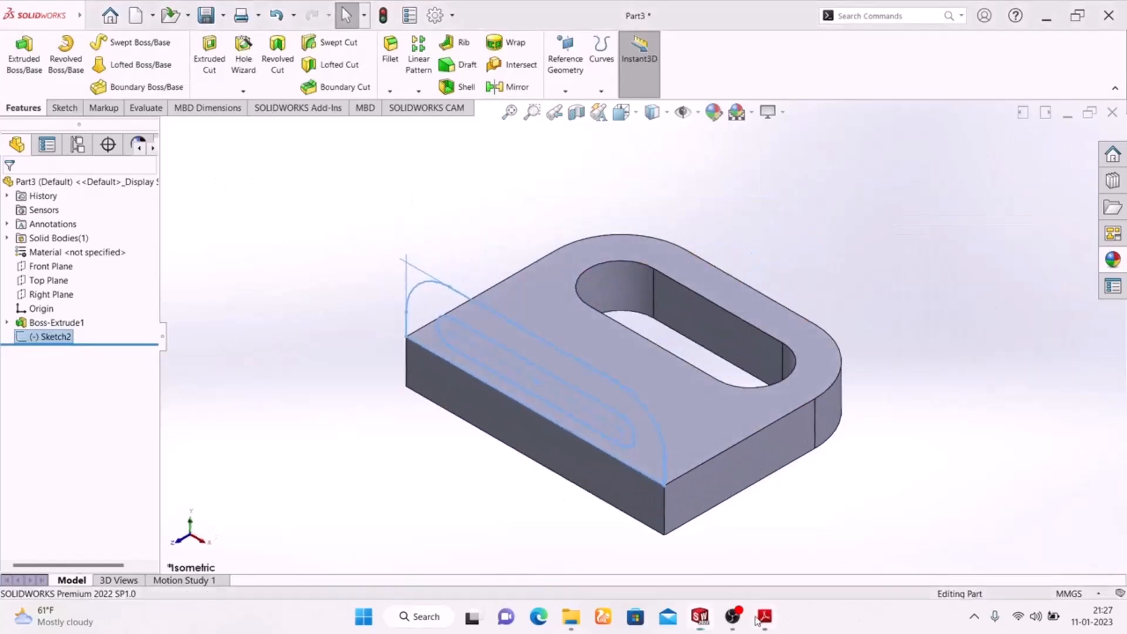
pyautogui.moveTo(621, 574)
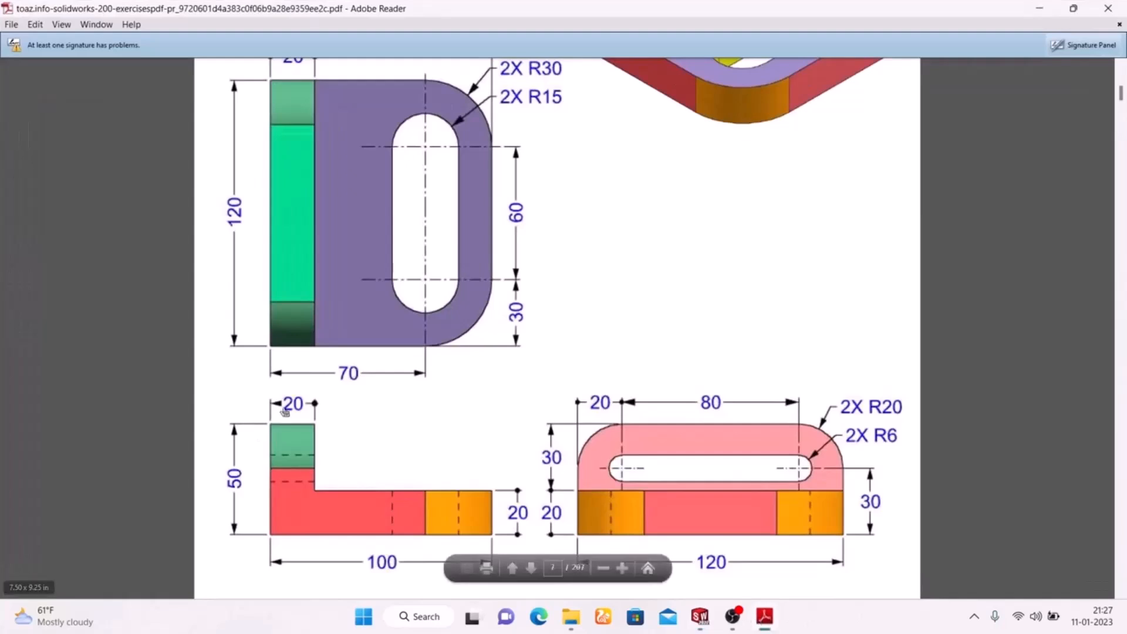
pyautogui.click(762, 622)
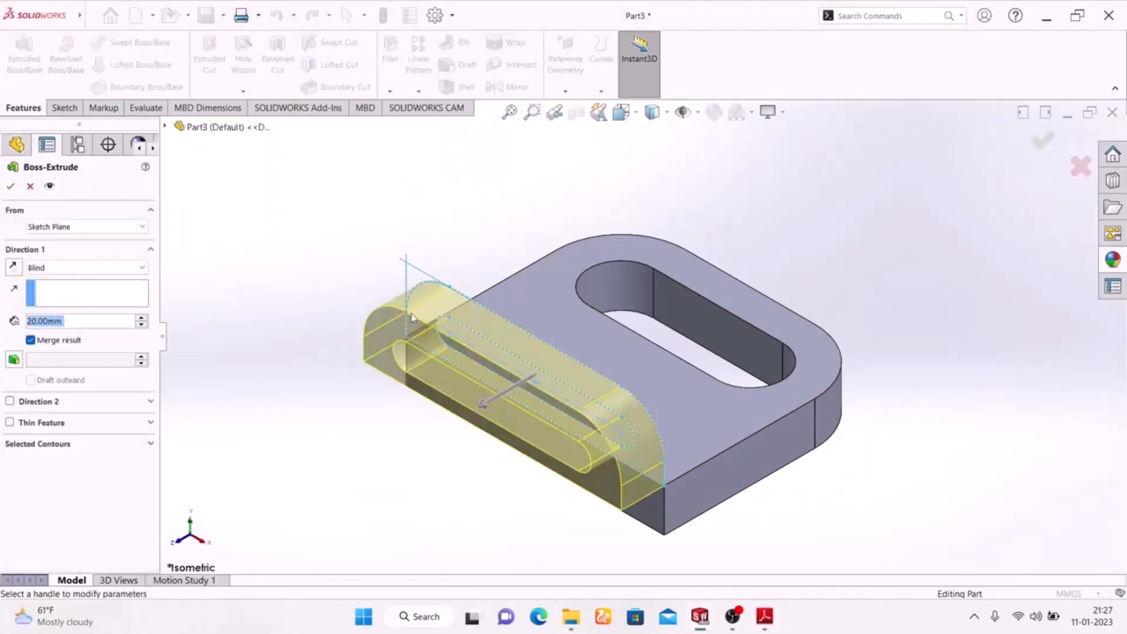
pyautogui.click(13, 269)
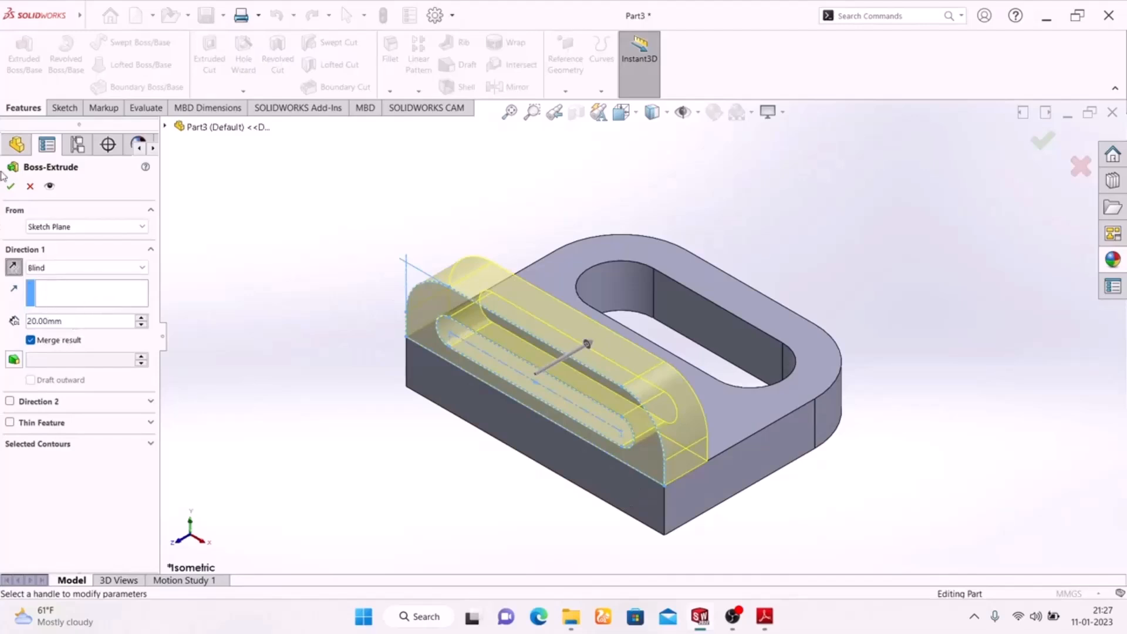
pyautogui.click(9, 188)
pyautogui.moveTo(297, 393); pyautogui.dragTo(325, 496, button='middle')
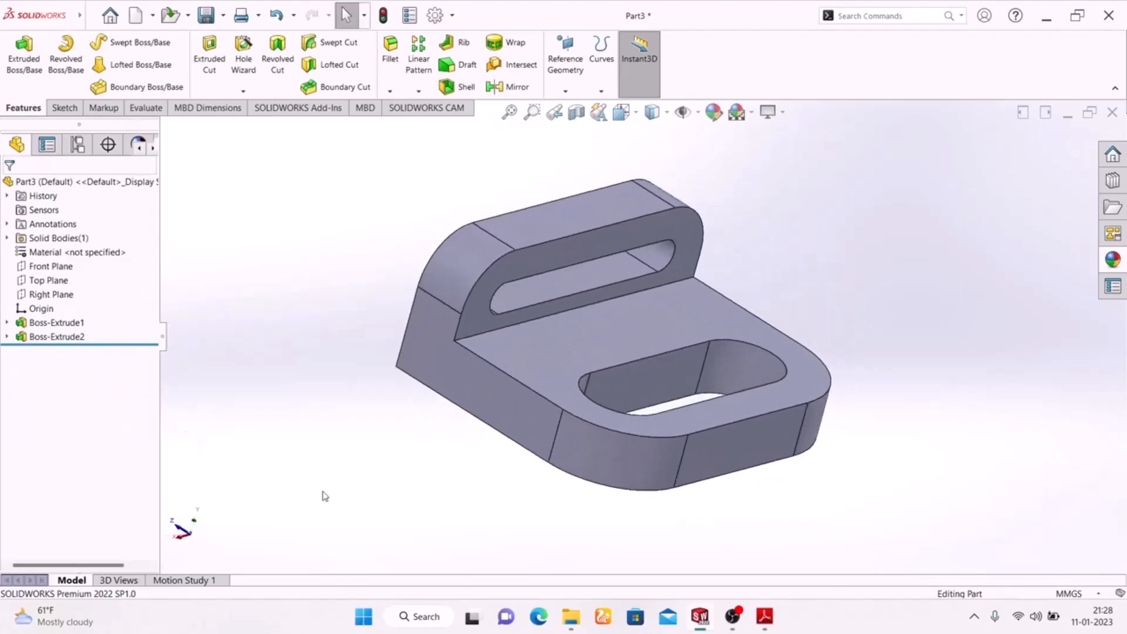
# Step: Check the bracket's face colours in the PDF drawing's isometric view, then return to SOLIDWORKS
pyautogui.click(765, 617)
pyautogui.scroll(3, 662, 314)
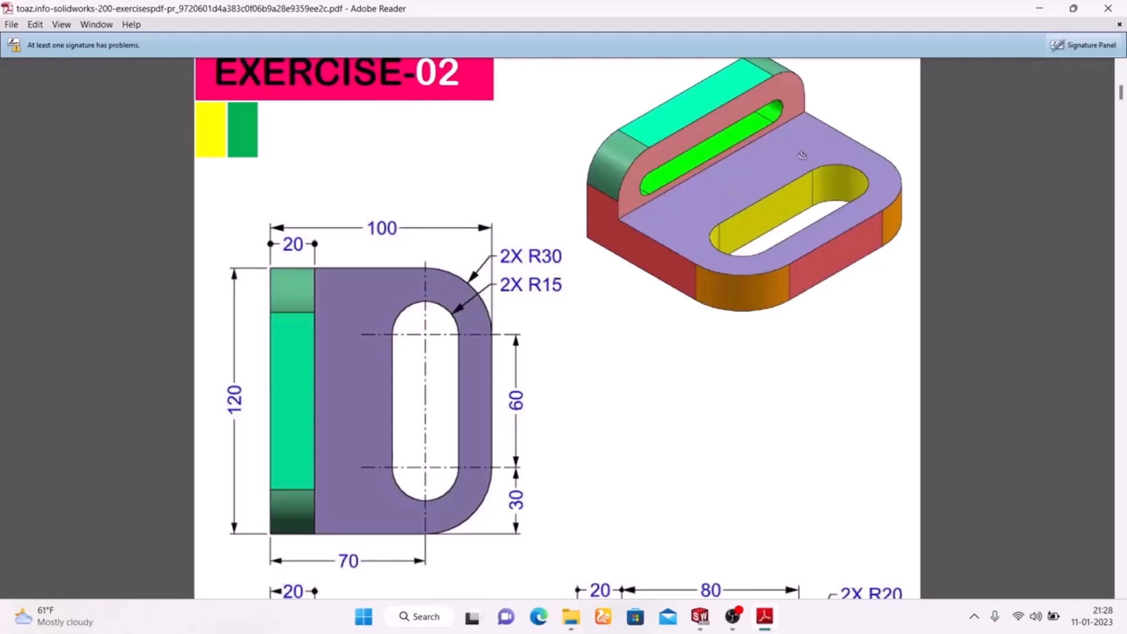
pyautogui.click(764, 617)
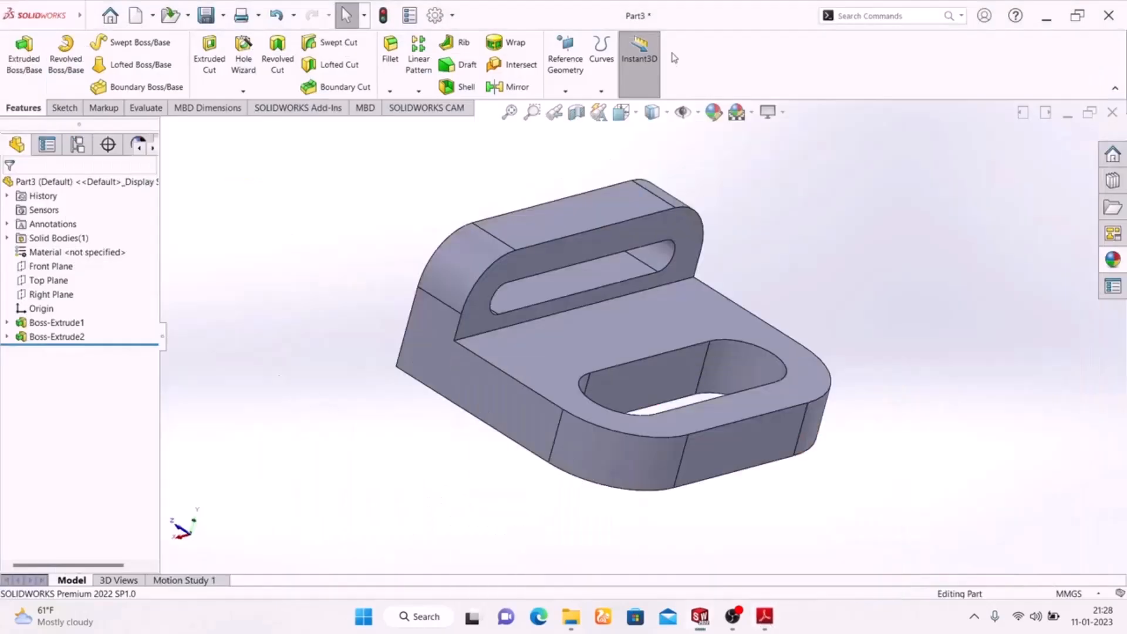
pyautogui.click(714, 112)
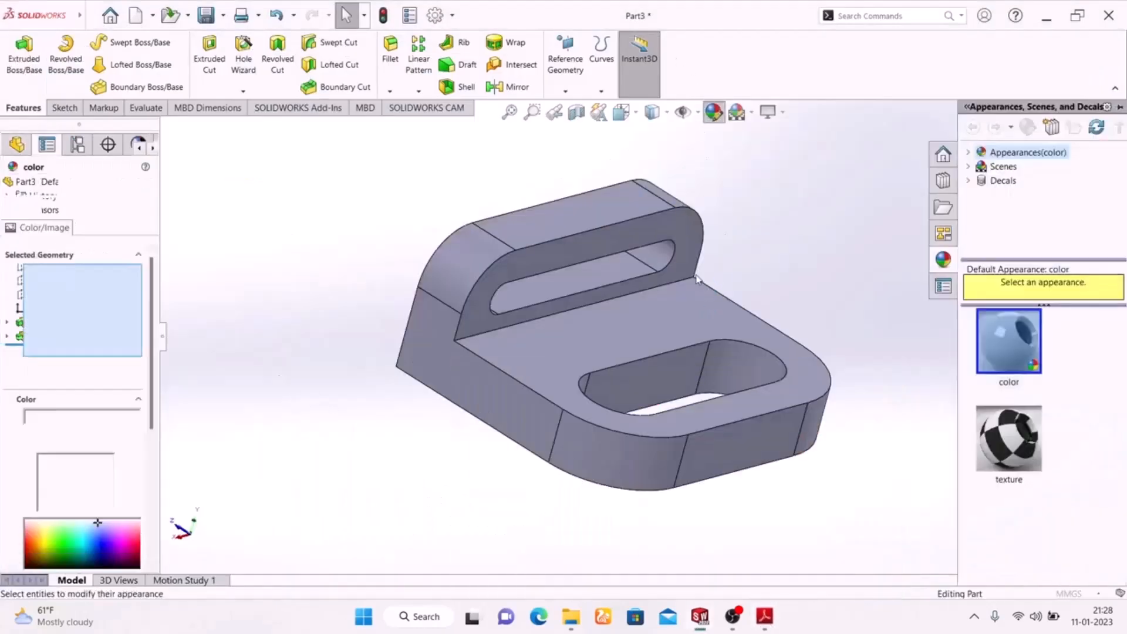
pyautogui.click(653, 374)
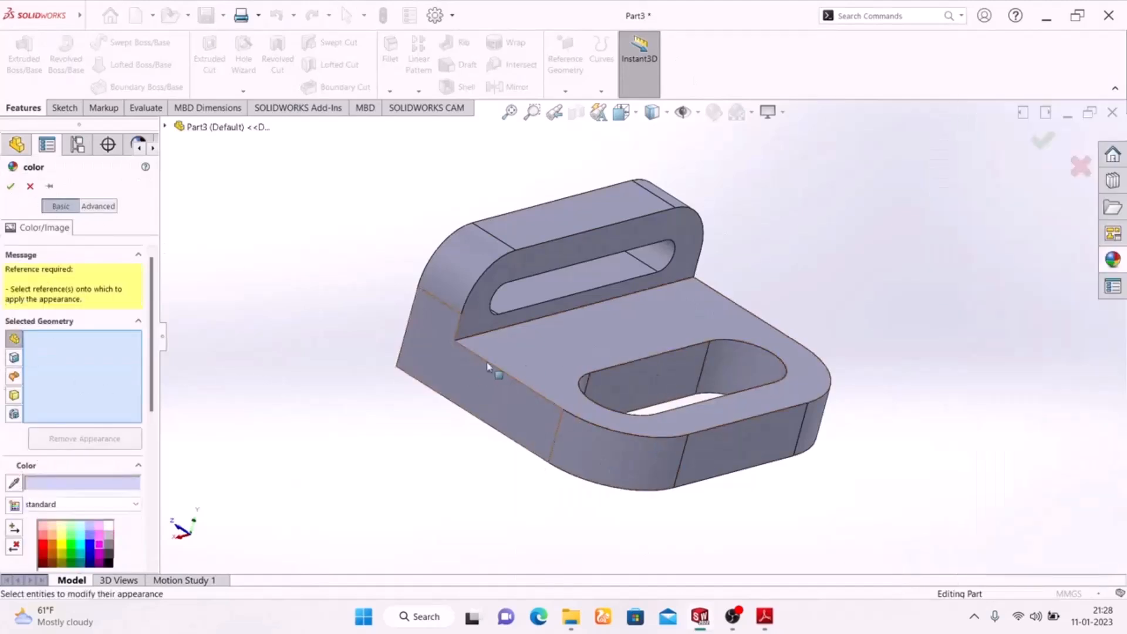
pyautogui.click(638, 374)
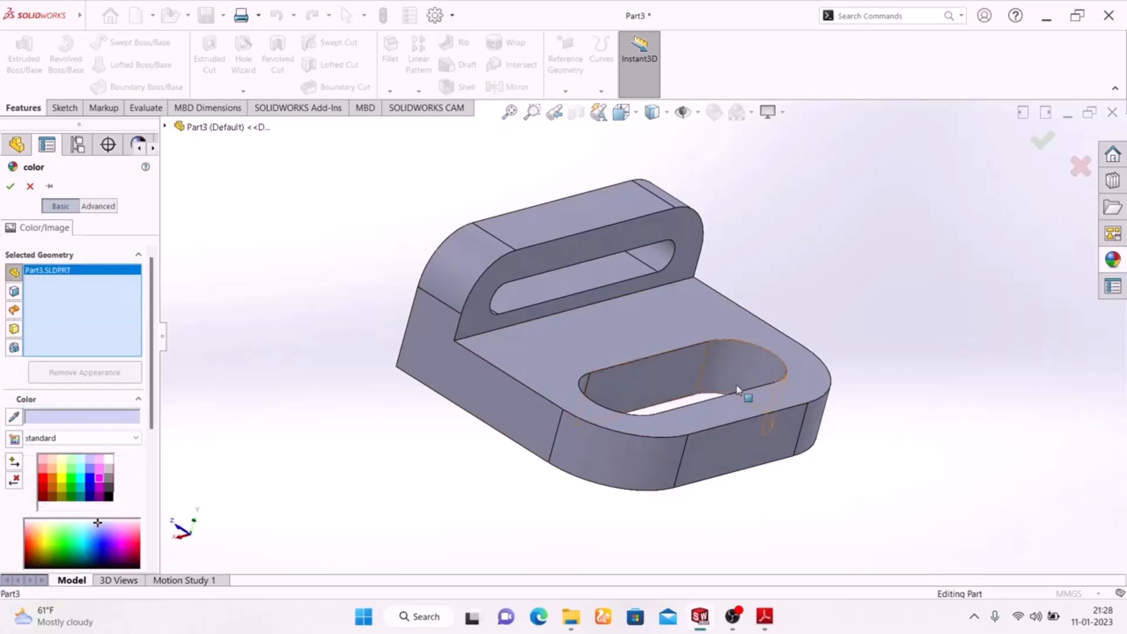
pyautogui.click(503, 395)
pyautogui.moveTo(347, 395); pyautogui.dragTo(561, 446, button='middle')
pyautogui.scroll(-3, 561, 448)
pyautogui.click(681, 400)
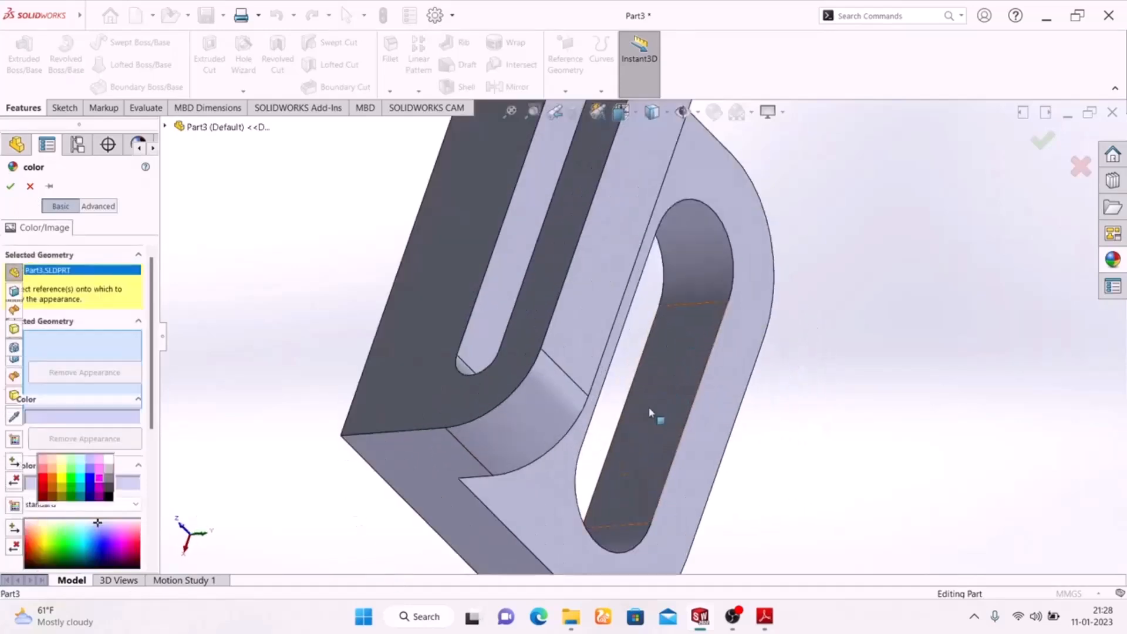
pyautogui.click(615, 542)
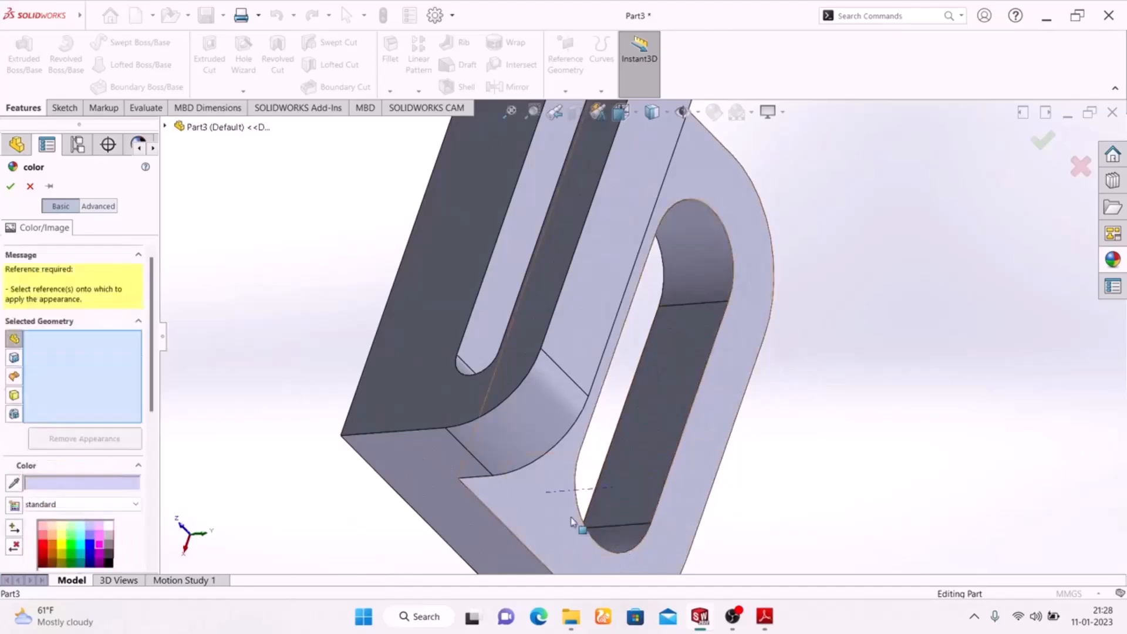
pyautogui.click(29, 187)
# Step: Colour all four inner faces of the base slot and all four inner faces of the upright plate's slot bright green
pyautogui.moveTo(826, 334); pyautogui.dragTo(640, 332, button='middle')
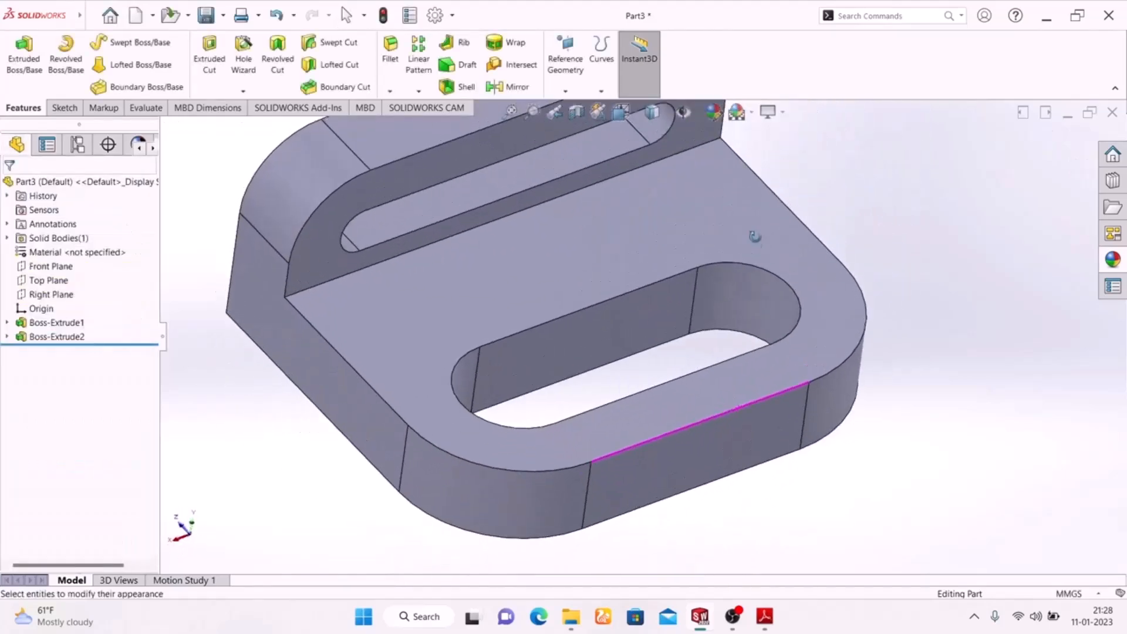
pyautogui.click(640, 332)
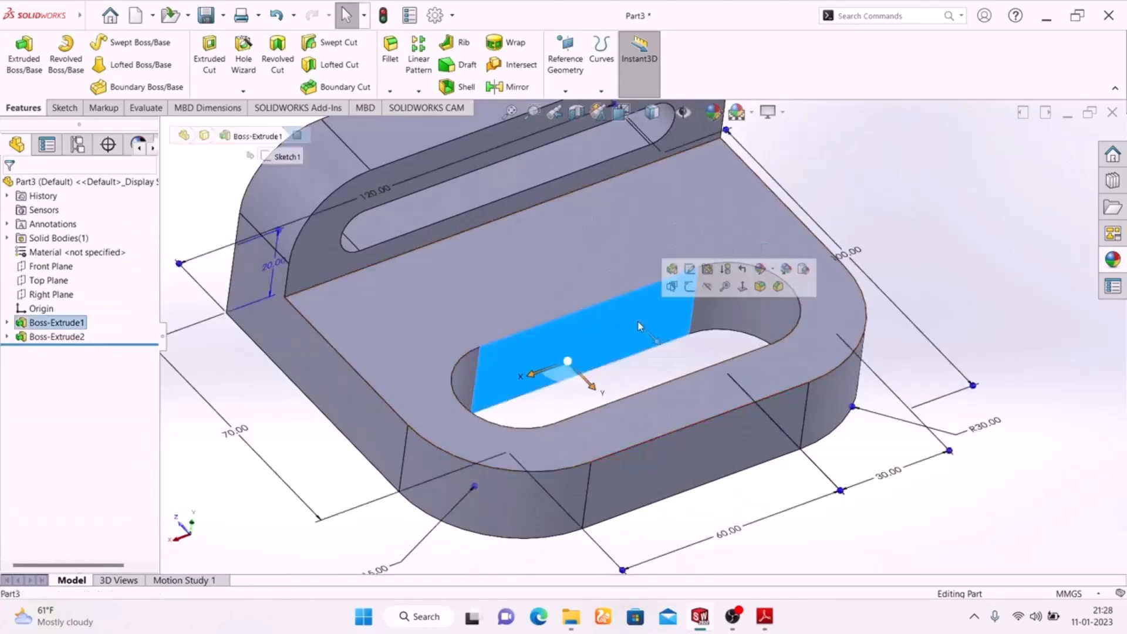
pyautogui.keyDown('ctrl'); pyautogui.click(464, 369); pyautogui.keyUp('ctrl')
pyautogui.moveTo(571, 345); pyautogui.dragTo(646, 398, button='middle')
pyautogui.click(661, 404)
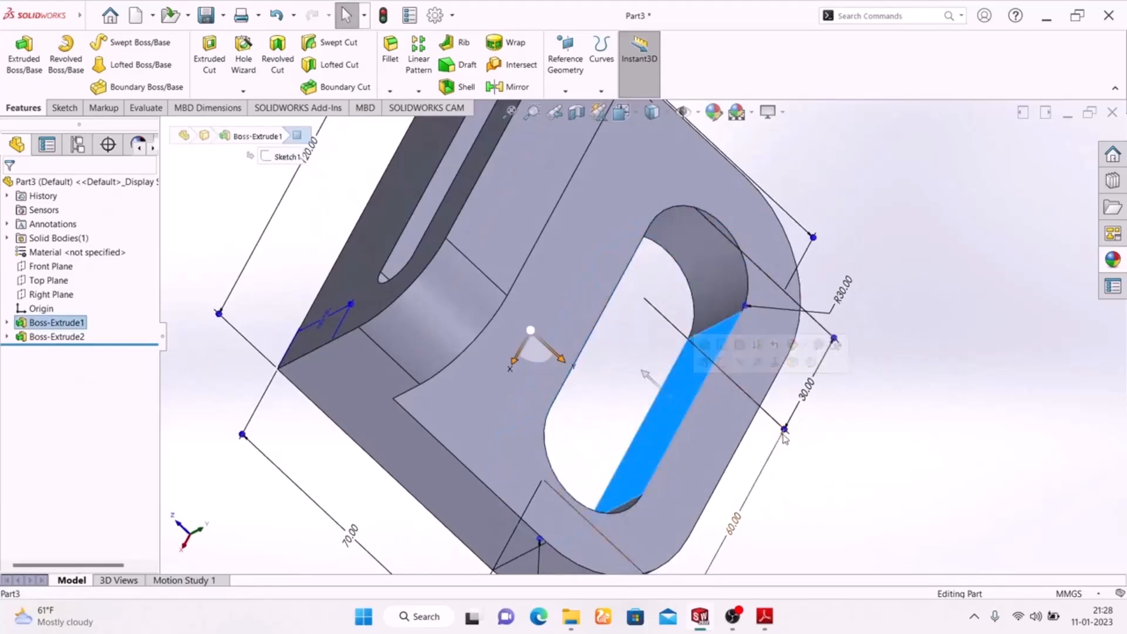
pyautogui.click(704, 293)
pyautogui.moveTo(882, 450); pyautogui.dragTo(575, 300, button='middle')
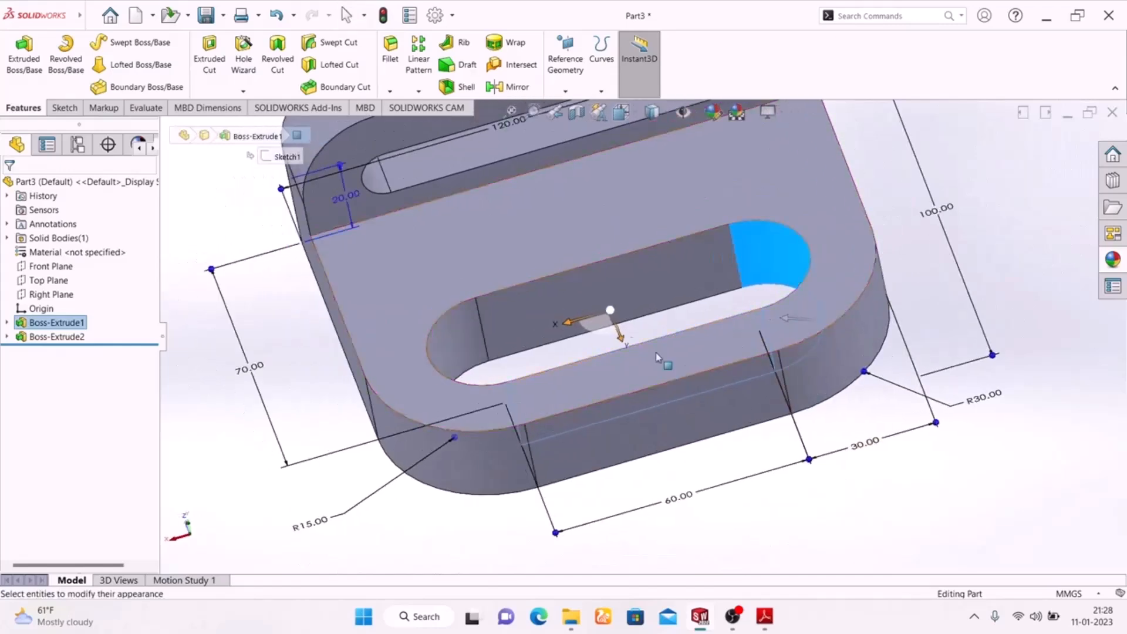
pyautogui.keyDown('ctrl'); pyautogui.click(554, 307); pyautogui.keyUp('ctrl')
pyautogui.keyDown('ctrl'); pyautogui.click(460, 341); pyautogui.keyUp('ctrl')
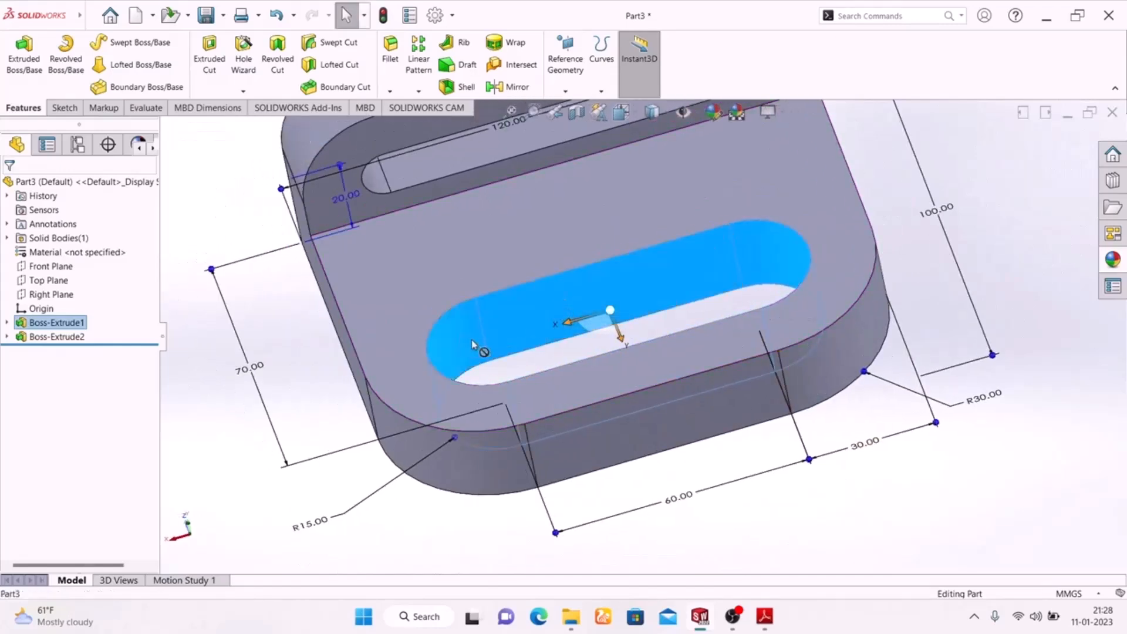
pyautogui.scroll(3, 603, 361)
pyautogui.scroll(-5, 618, 253)
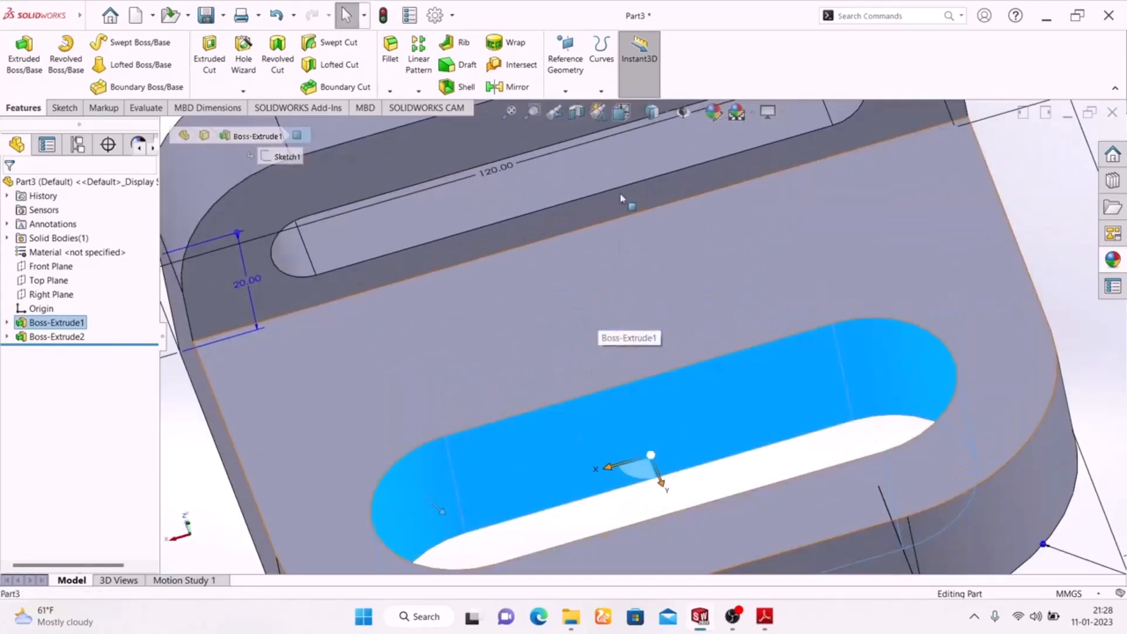
pyautogui.keyDown('ctrl'); pyautogui.click(546, 180); pyautogui.keyUp('ctrl')
pyautogui.scroll(3, 565, 268)
pyautogui.keyDown('ctrl'); pyautogui.click(754, 200); pyautogui.keyUp('ctrl')
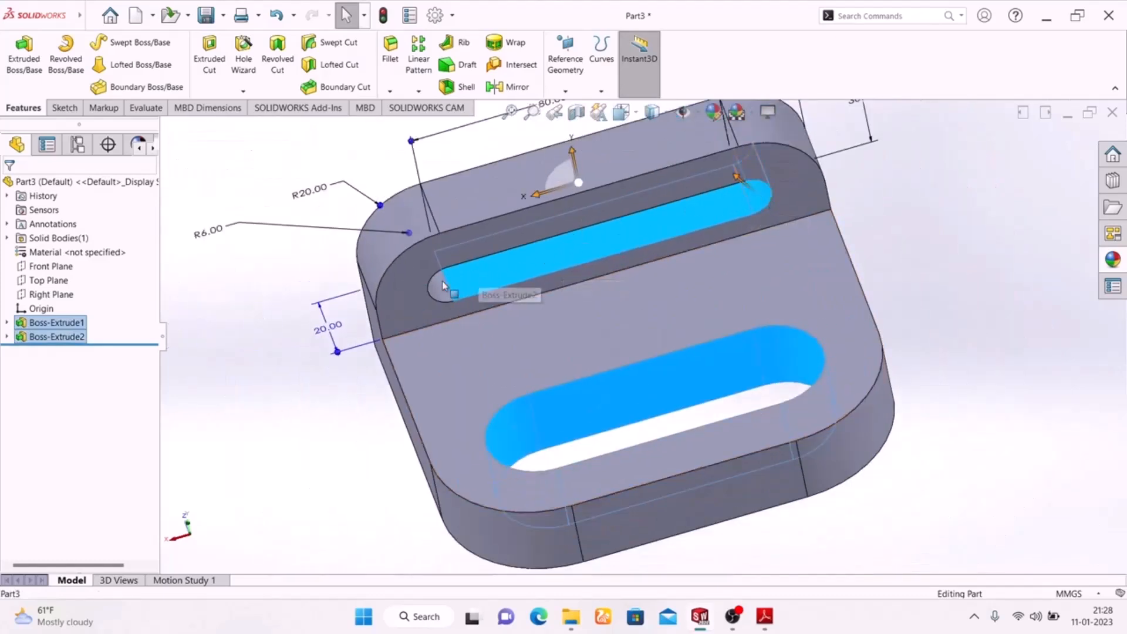
pyautogui.moveTo(963, 323); pyautogui.dragTo(756, 192, button='middle')
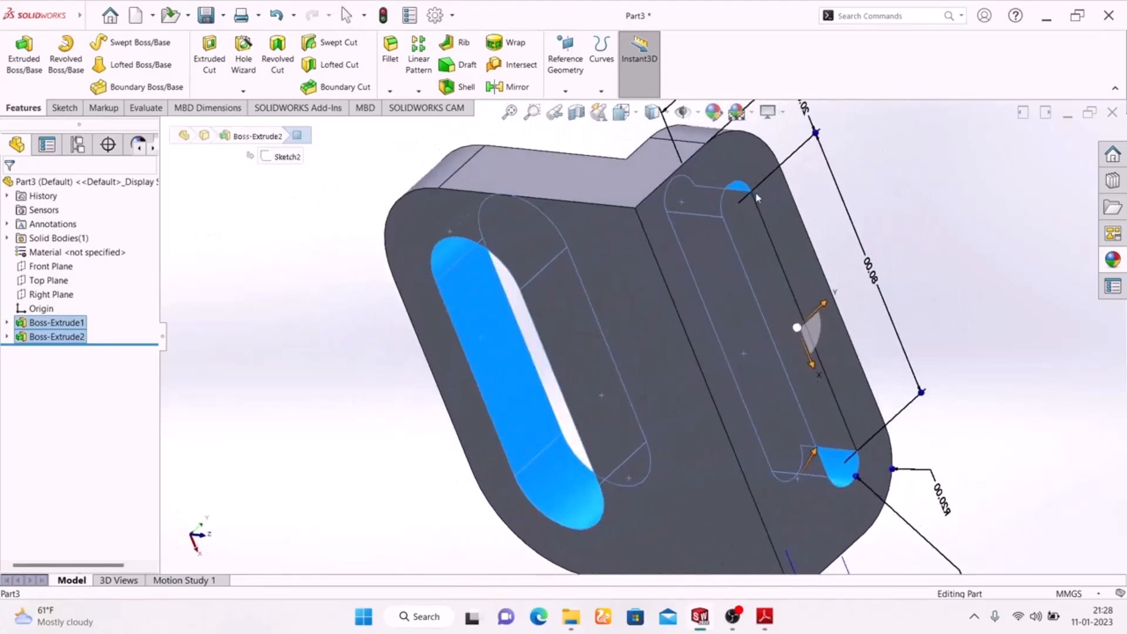
pyautogui.click(821, 414)
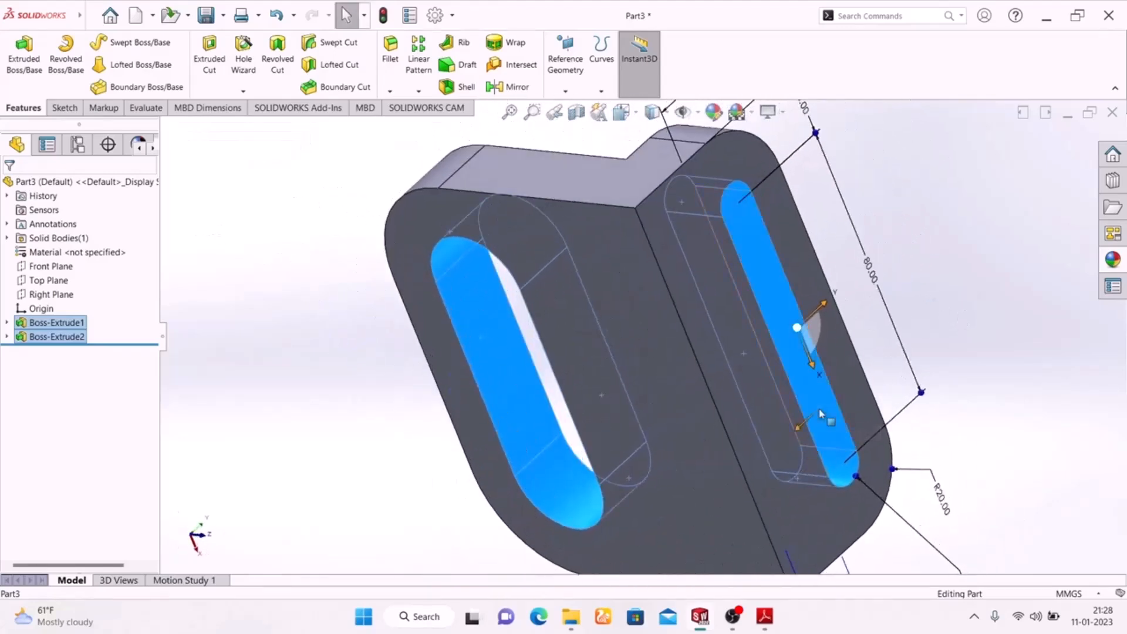
pyautogui.moveTo(338, 274); pyautogui.dragTo(580, 517, button='middle')
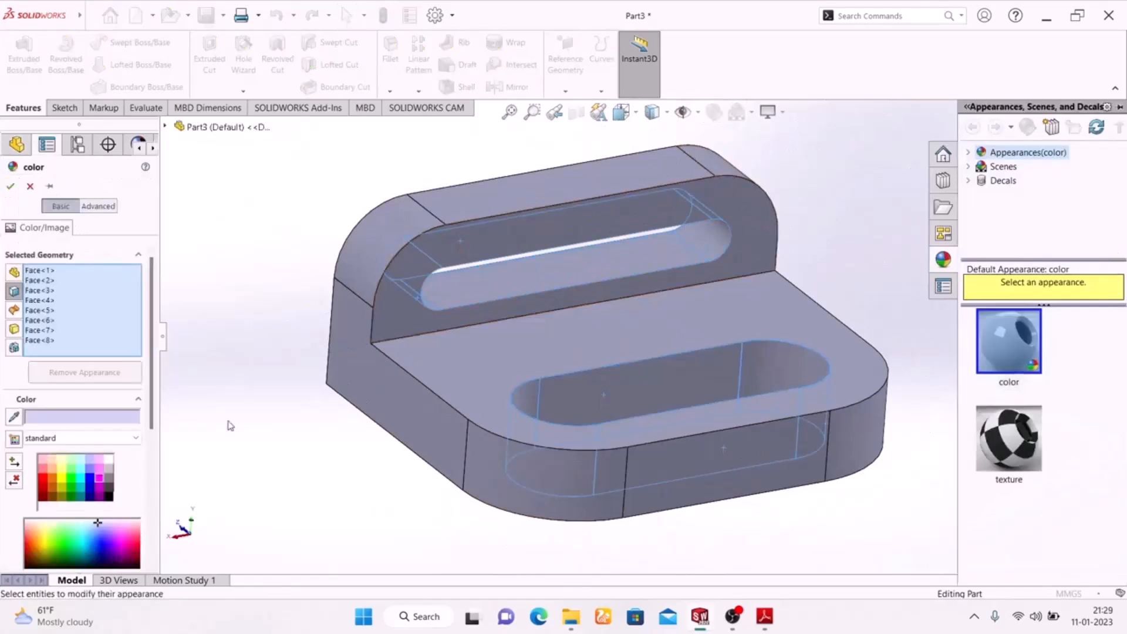
pyautogui.click(71, 483)
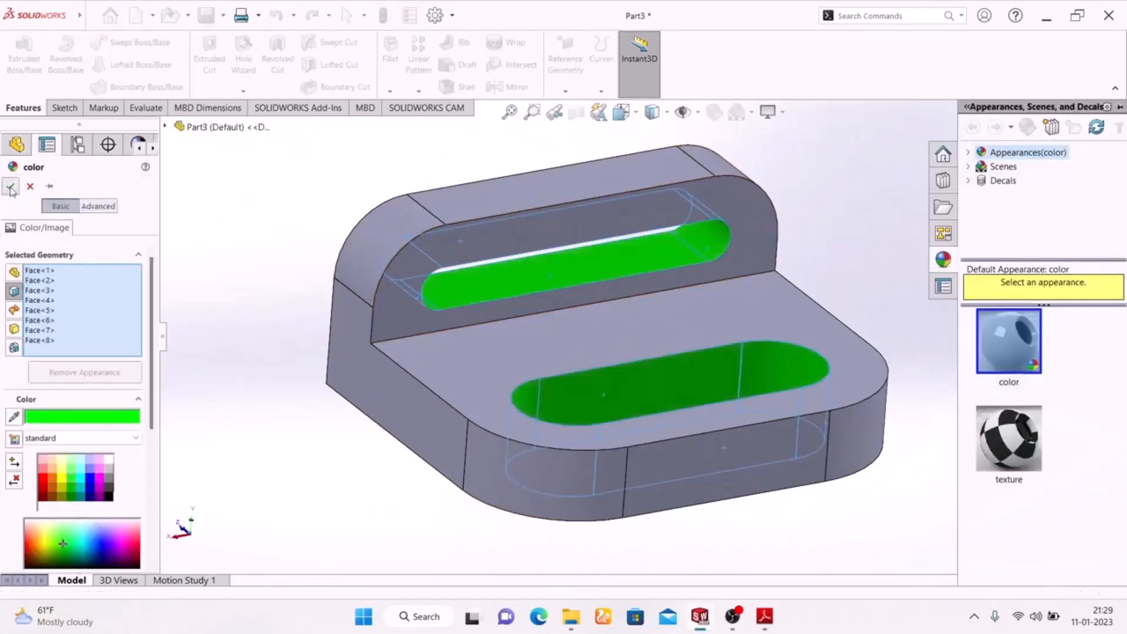
pyautogui.click(8, 187)
# Step: Check the base's side colours in the PDF drawing, then colour the SOLIDWORKS base's two flat side faces and flat front face red
pyautogui.click(765, 618)
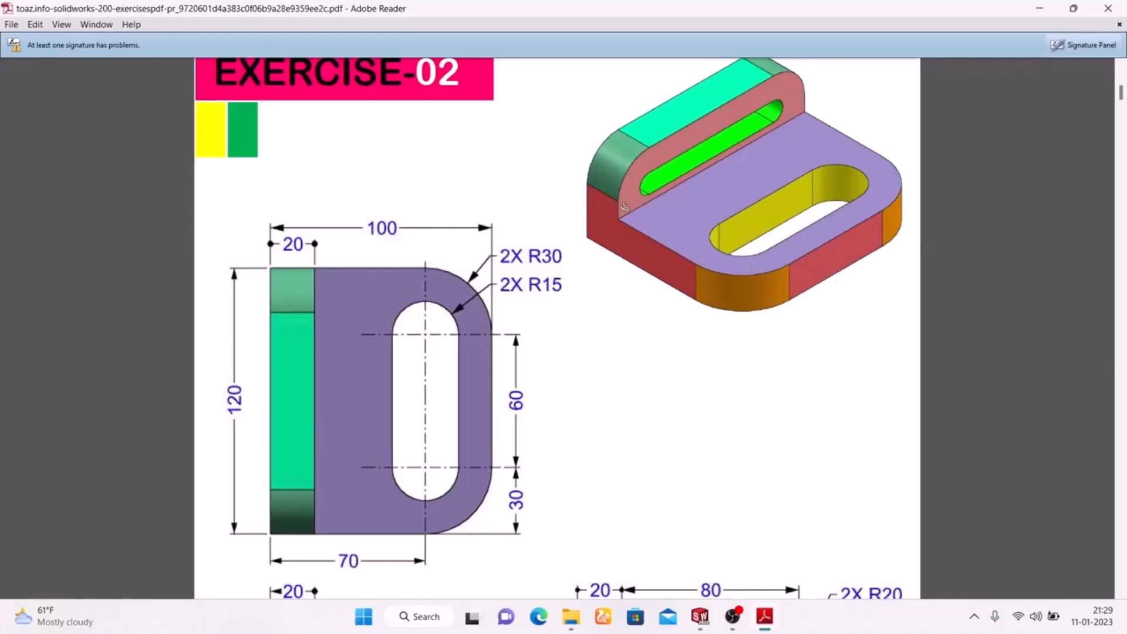
pyautogui.click(764, 617)
pyautogui.click(355, 368)
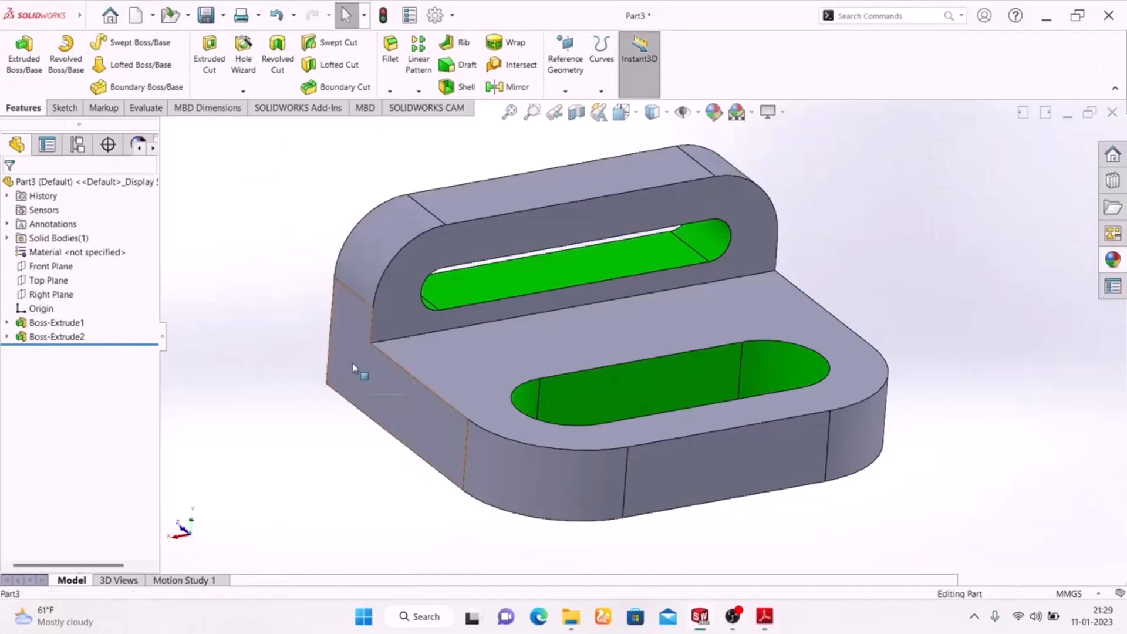
pyautogui.keyDown('ctrl'); pyautogui.click(677, 479); pyautogui.keyUp('ctrl')
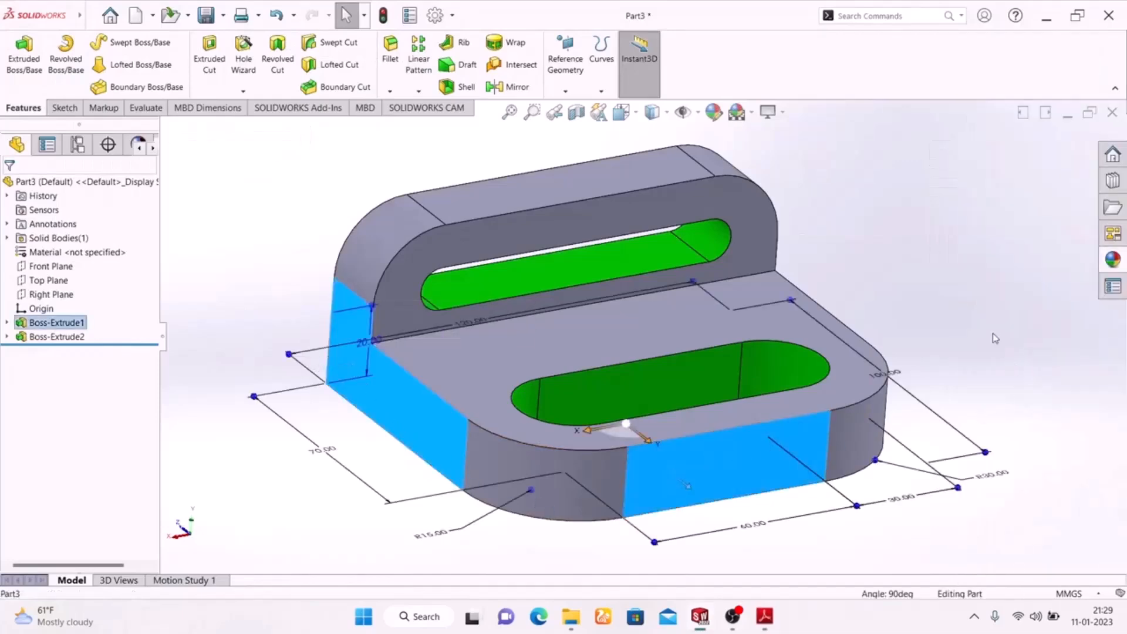
pyautogui.moveTo(969, 330)
pyautogui.mouseDown(button='middle')
pyautogui.moveTo(829, 319)
pyautogui.moveTo(453, 345)
pyautogui.moveTo(405, 320)
pyautogui.moveTo(437, 303)
pyautogui.moveTo(429, 296)
pyautogui.mouseUp(button='middle')
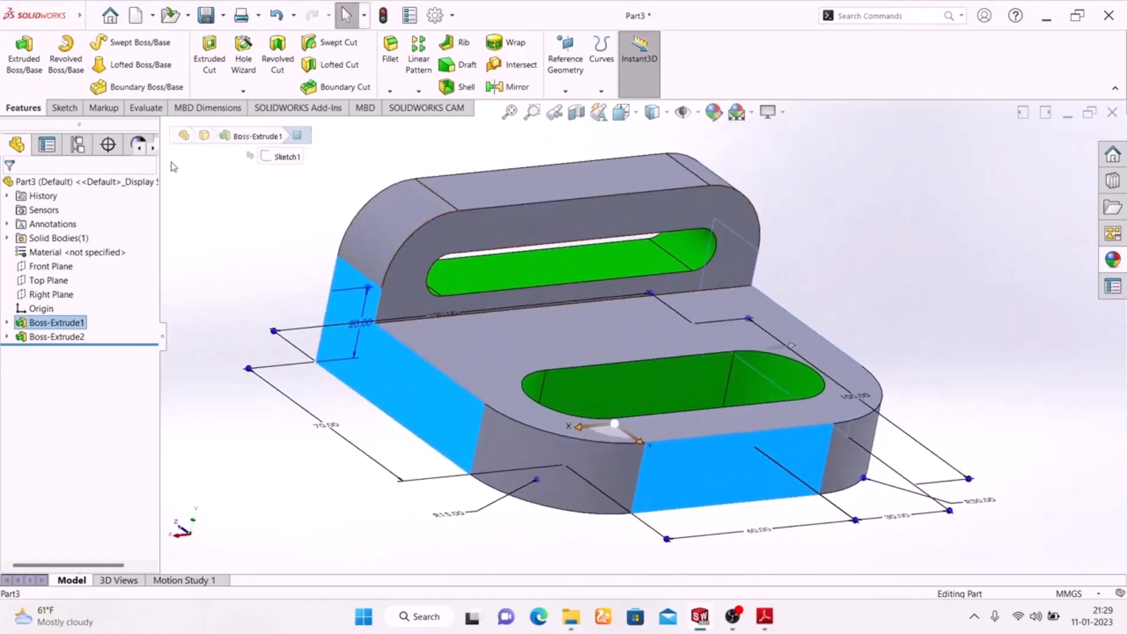
pyautogui.click(714, 112)
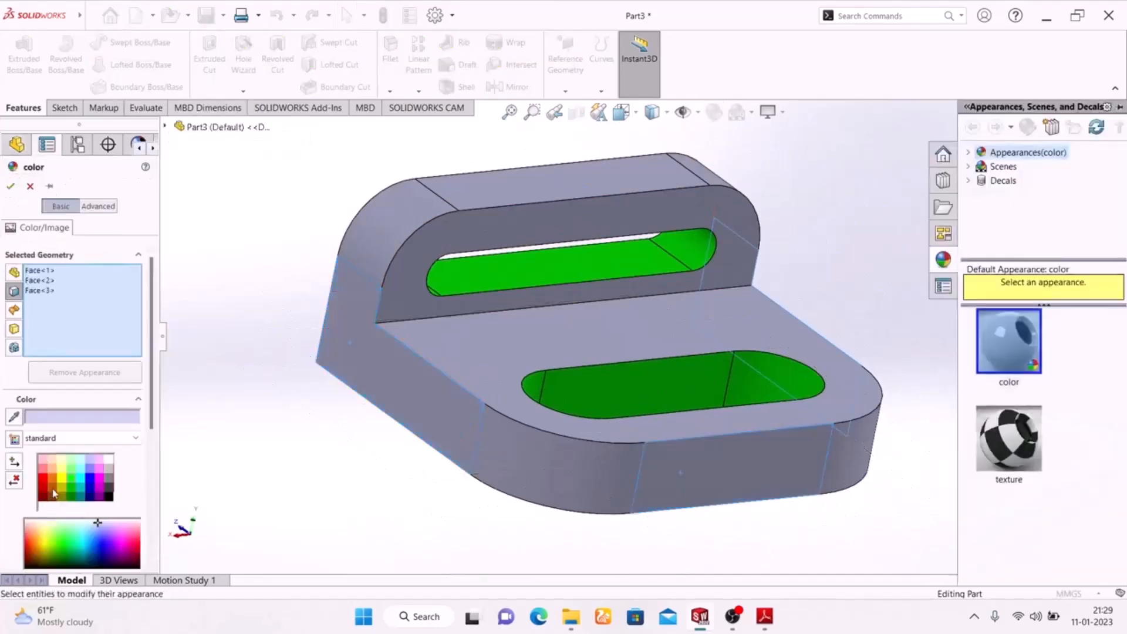
pyautogui.click(44, 482)
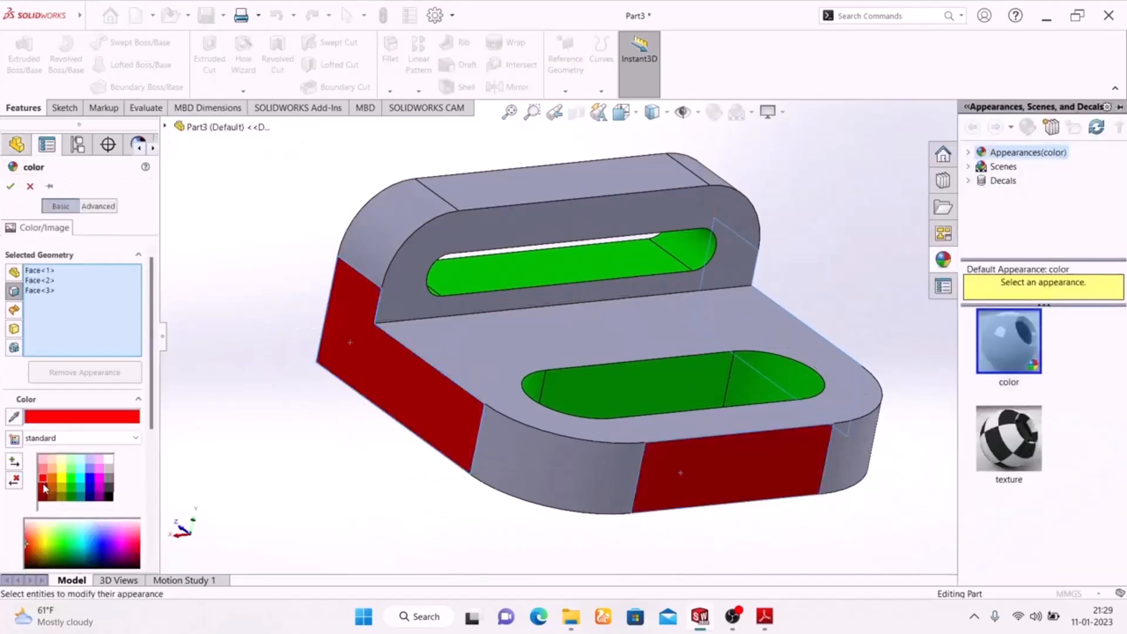
pyautogui.click(43, 470)
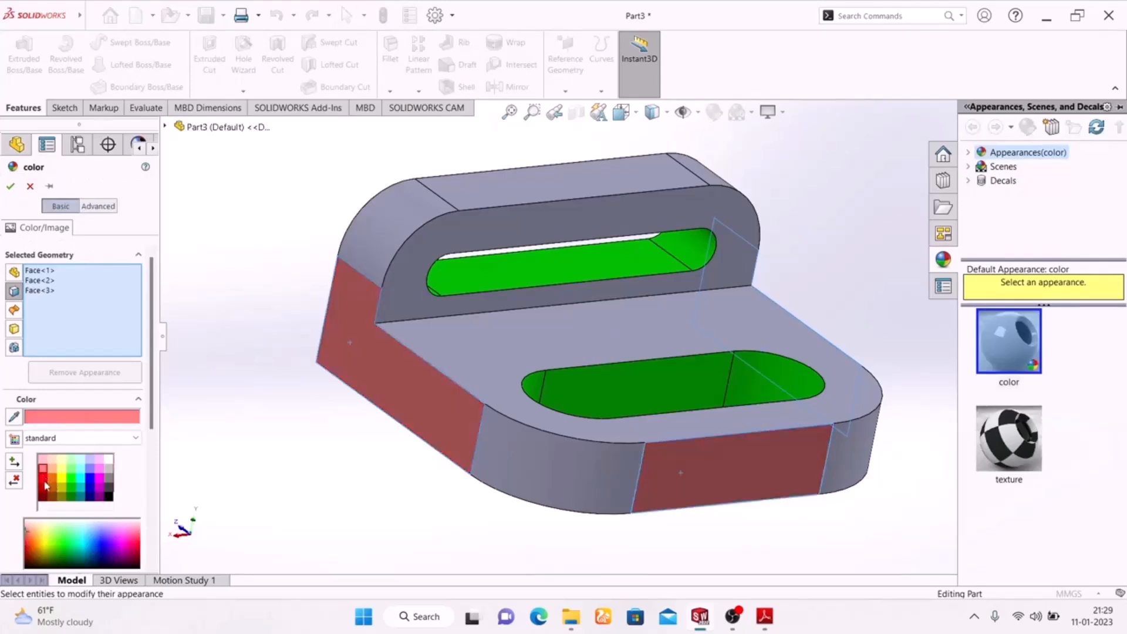
pyautogui.click(45, 483)
pyautogui.click(10, 188)
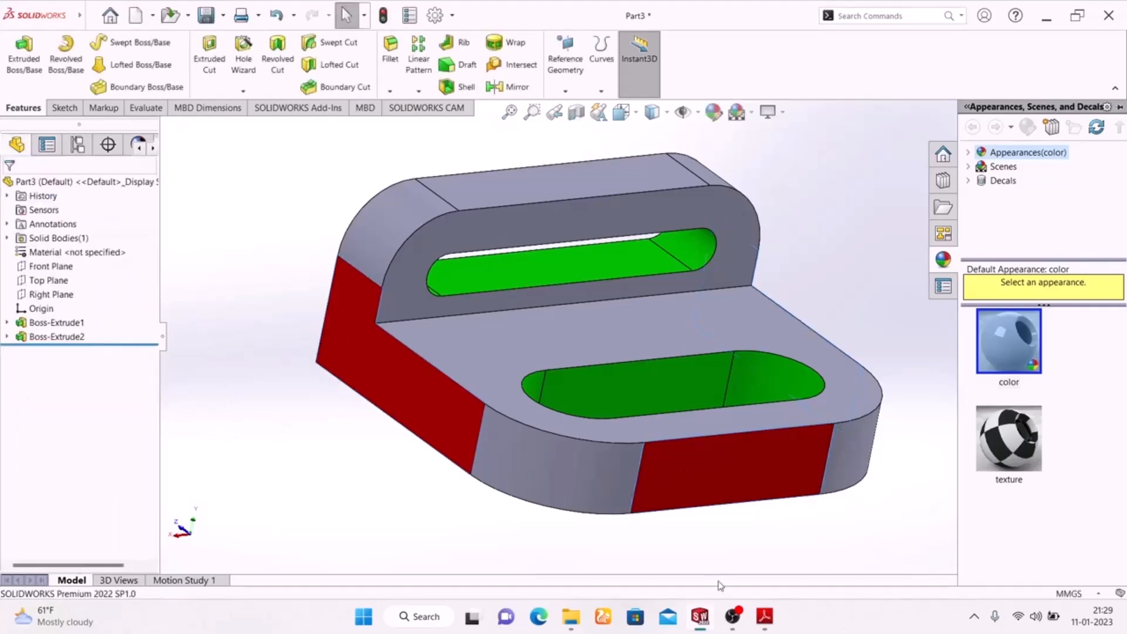
# Step: Examine the face colours in the PDF drawing's top, front and side views, then return to SOLIDWORKS
pyautogui.click(765, 616)
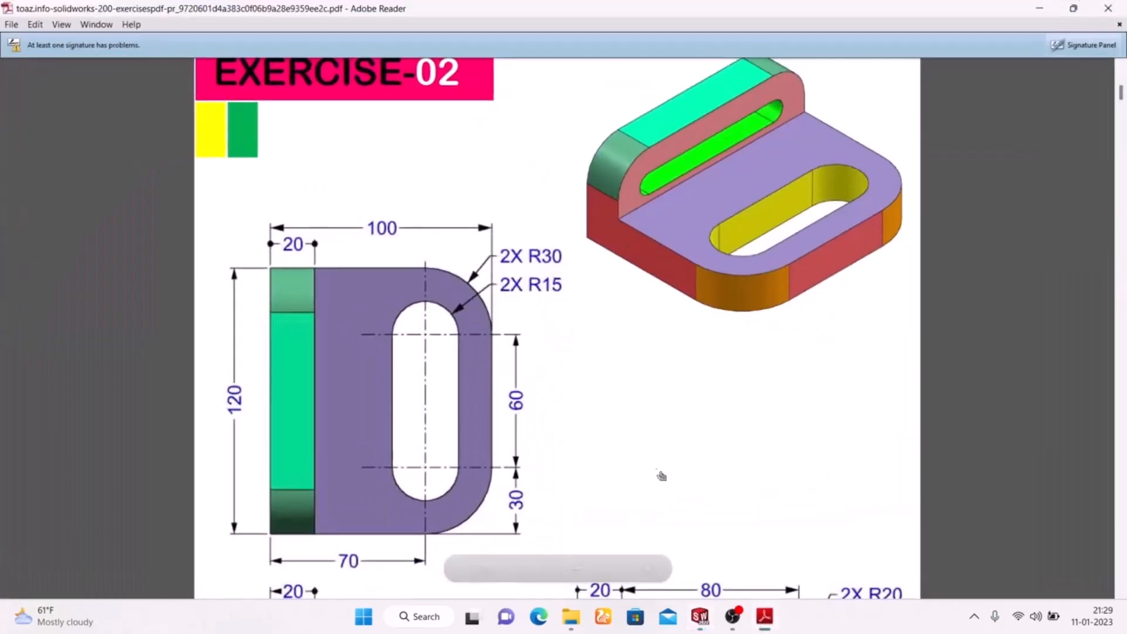
pyautogui.scroll(-8, 639, 442)
pyautogui.scroll(2, 637, 440)
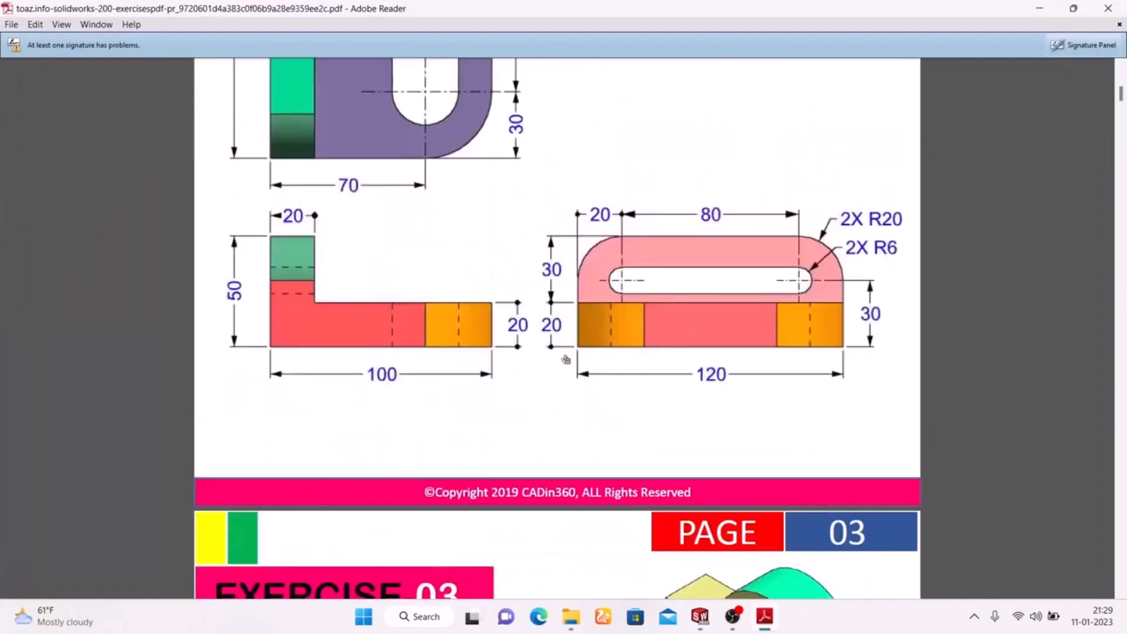
pyautogui.scroll(3, 400, 350)
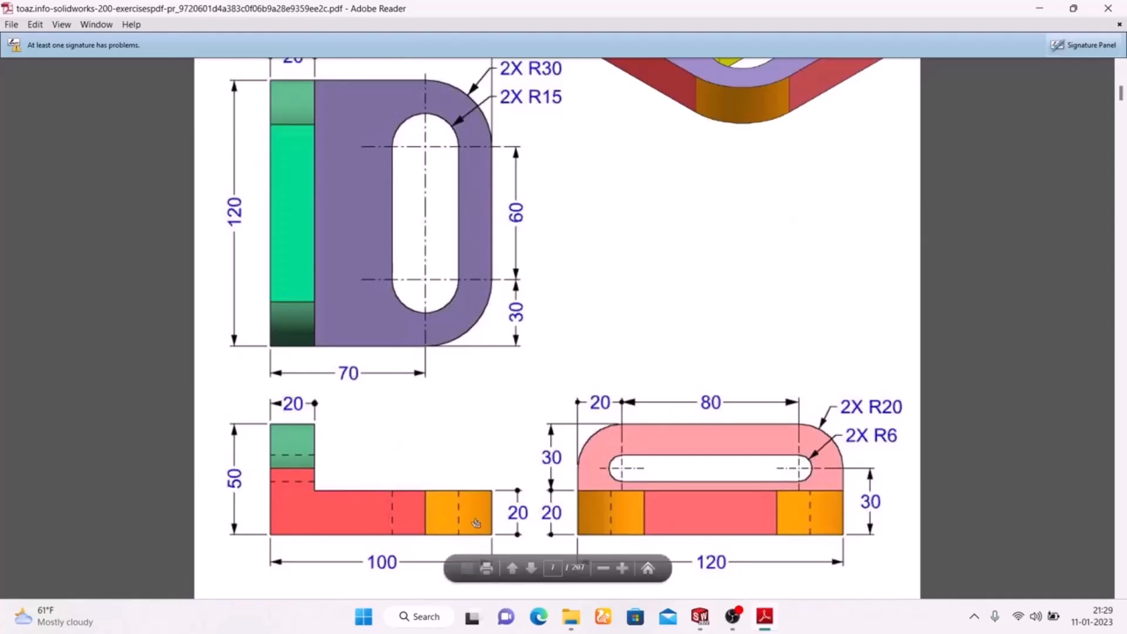
pyautogui.click(764, 617)
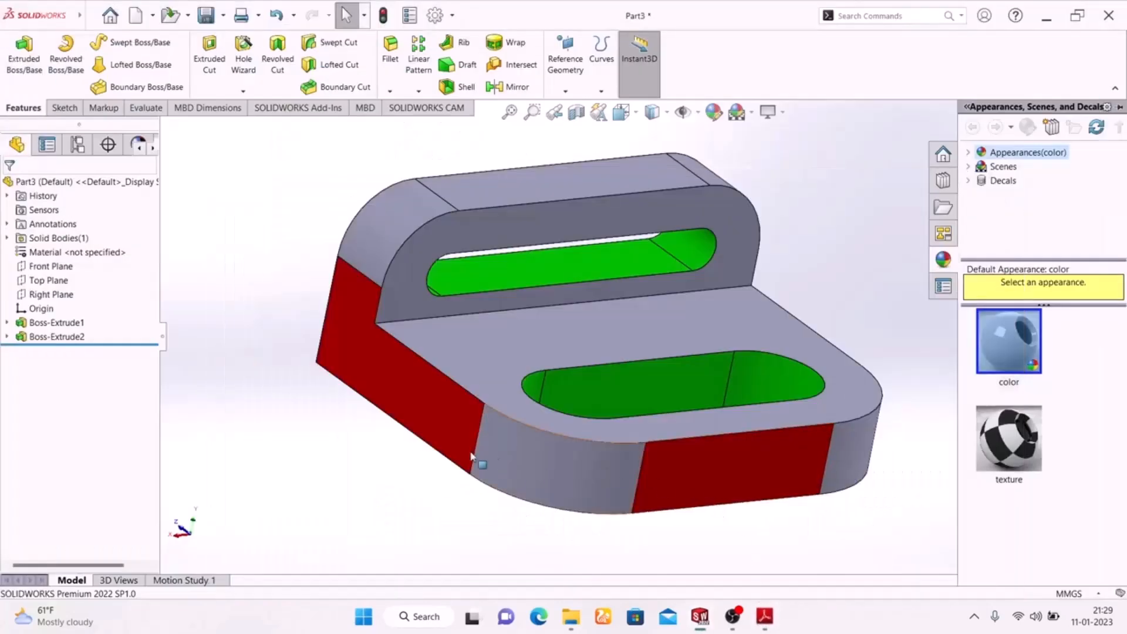
# Step: Colour the base's two rounded front corner faces and the upright plate's two rounded upper corner faces yellow
pyautogui.click(533, 460)
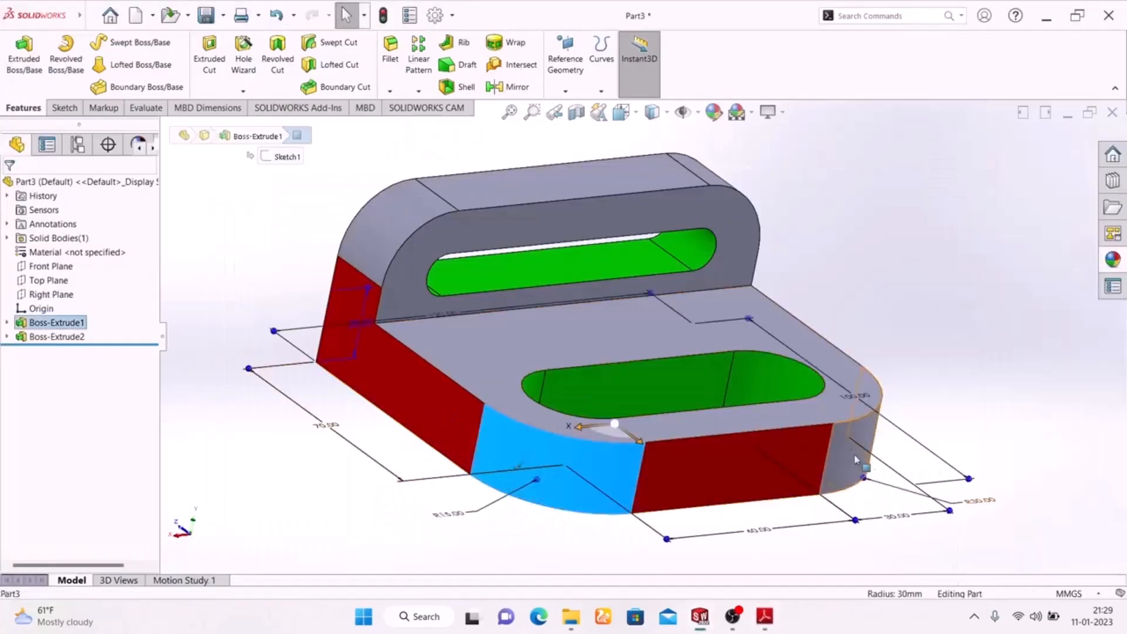
pyautogui.keyDown('ctrl'); pyautogui.click(385, 231); pyautogui.keyUp('ctrl')
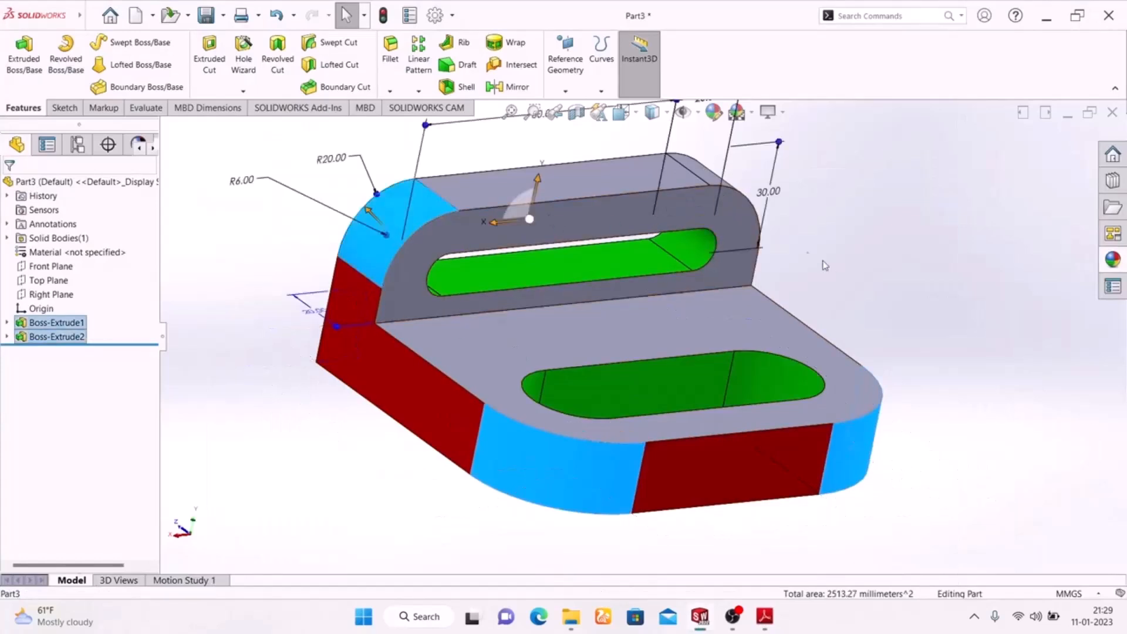
pyautogui.moveTo(874, 290); pyautogui.dragTo(846, 206, button='middle')
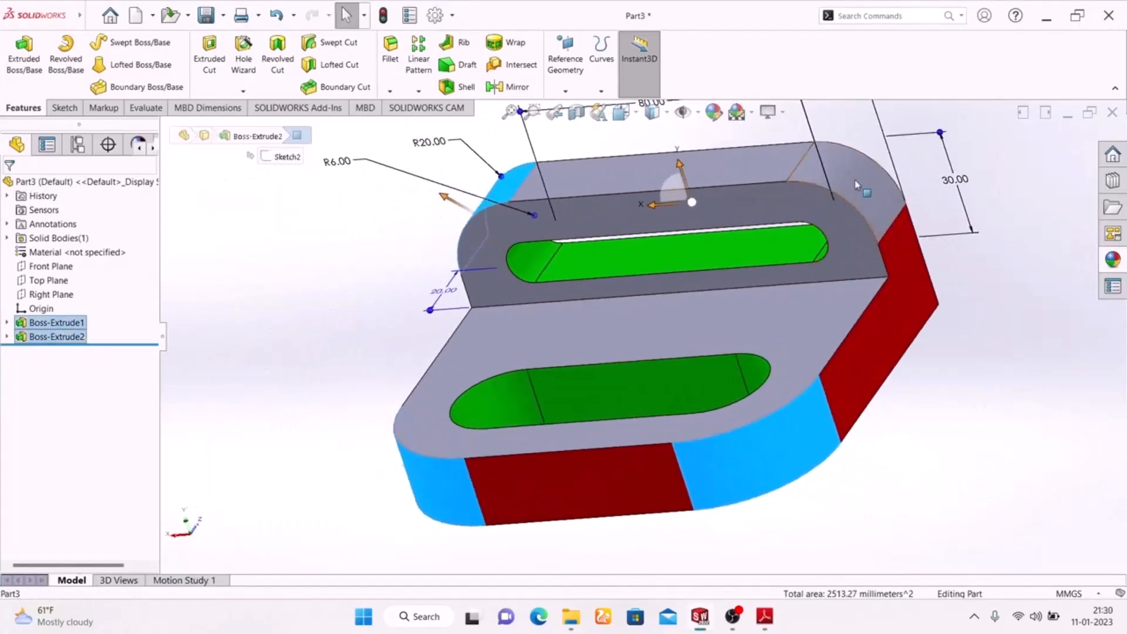
pyautogui.keyDown('ctrl'); pyautogui.click(844, 205); pyautogui.keyUp('ctrl')
pyautogui.click(714, 111)
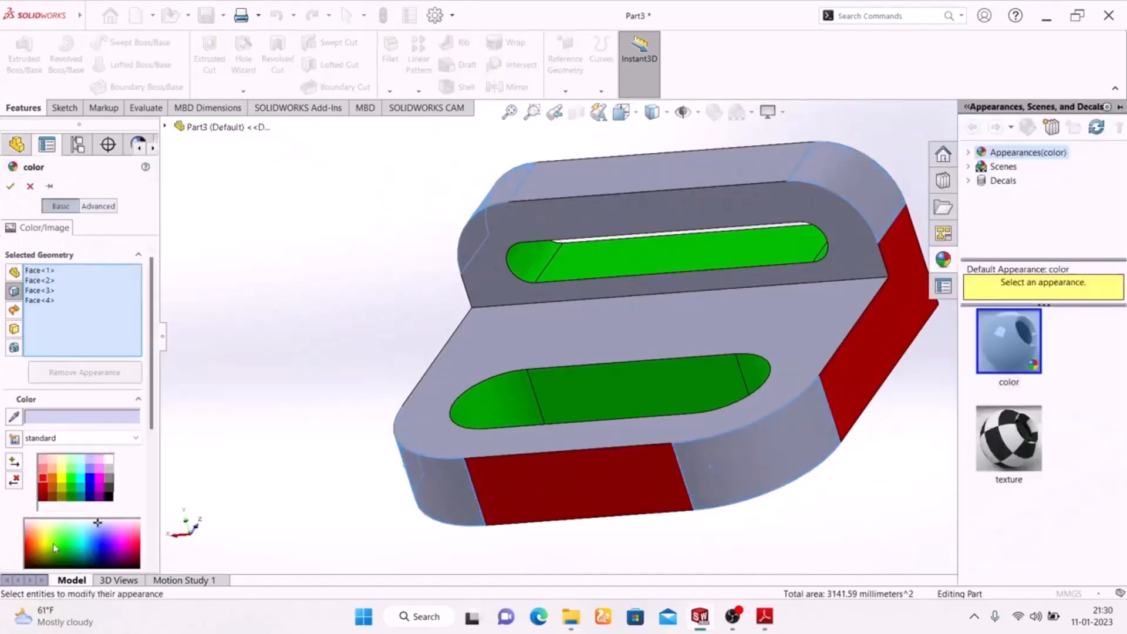
pyautogui.click(65, 482)
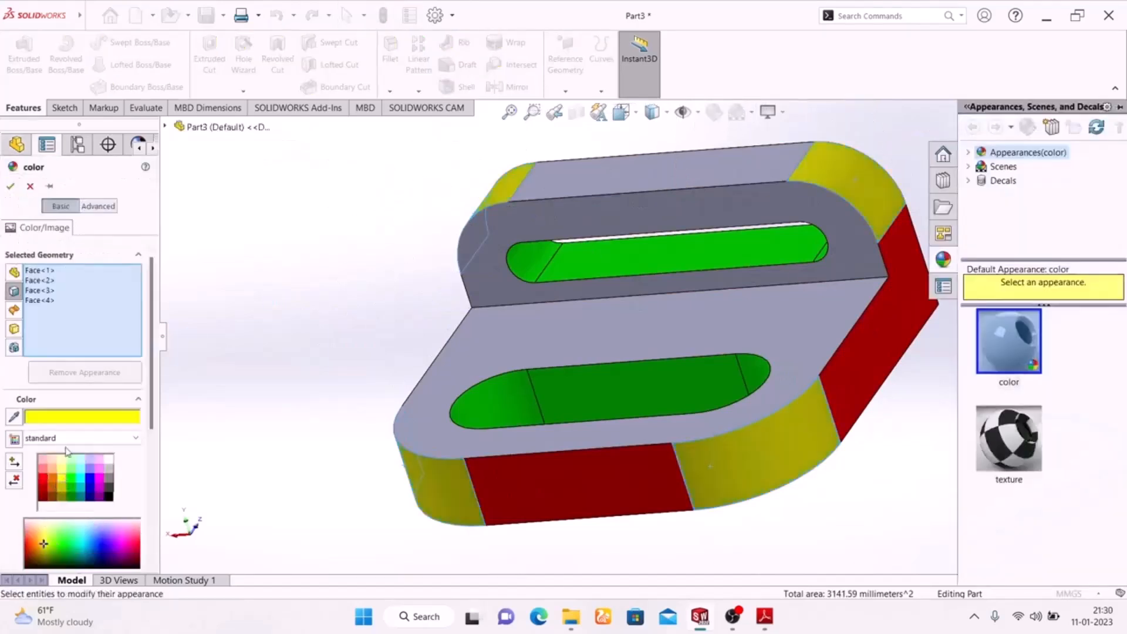
pyautogui.click(10, 188)
# Step: Colour the base's flat underside and the bracket's flat rear face cyan
pyautogui.moveTo(276, 344); pyautogui.dragTo(377, 157, button='middle')
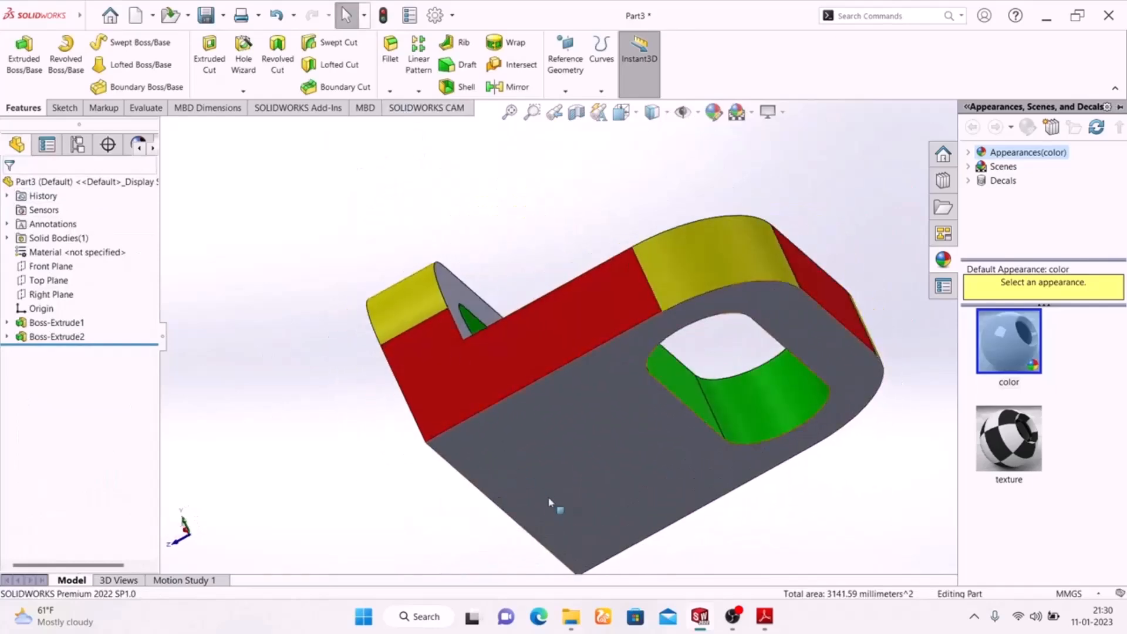
pyautogui.click(546, 479)
pyautogui.moveTo(273, 384); pyautogui.dragTo(623, 441, button='middle')
pyautogui.click(436, 472)
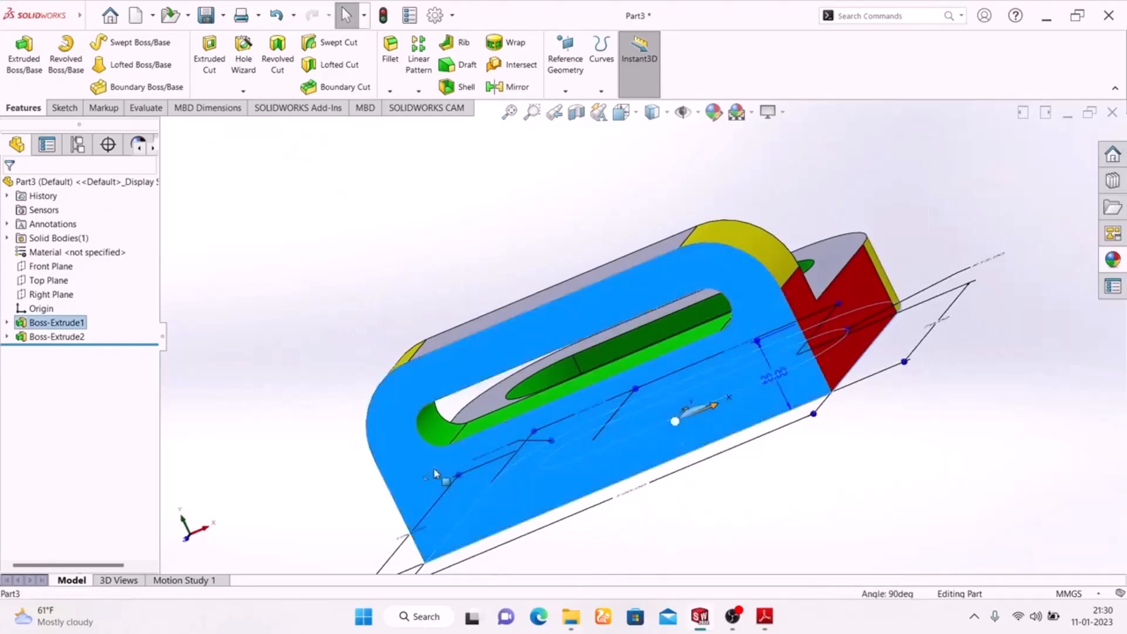
pyautogui.moveTo(893, 474)
pyautogui.mouseDown(button='middle')
pyautogui.moveTo(823, 424)
pyautogui.moveTo(693, 581)
pyautogui.moveTo(657, 457)
pyautogui.moveTo(714, 194)
pyautogui.mouseUp(button='middle')
pyautogui.click(713, 112)
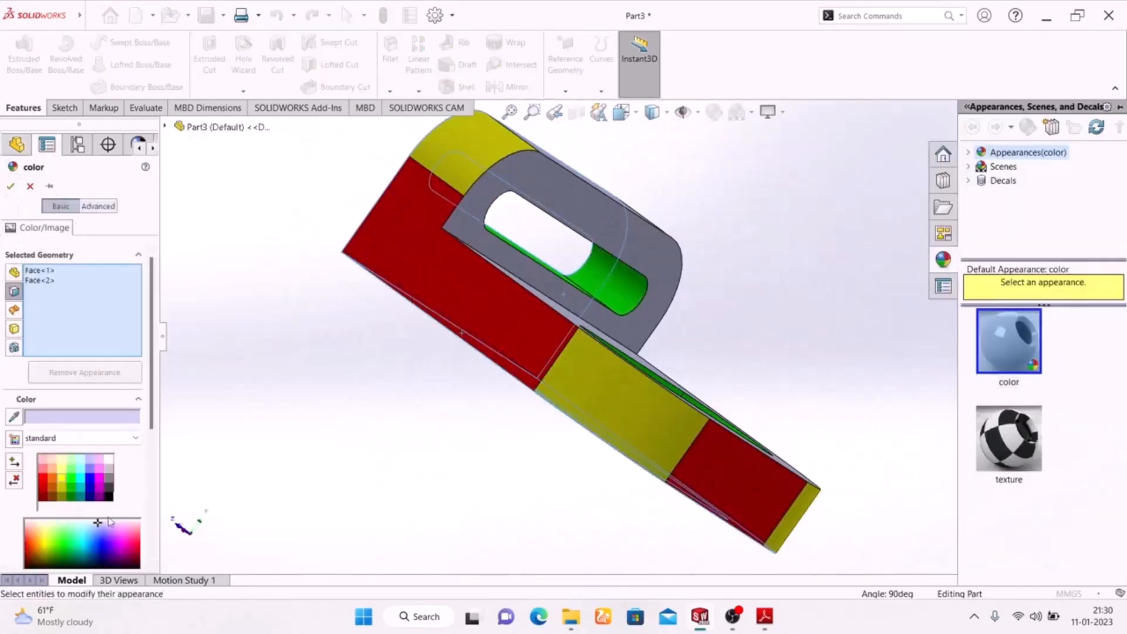
pyautogui.click(81, 485)
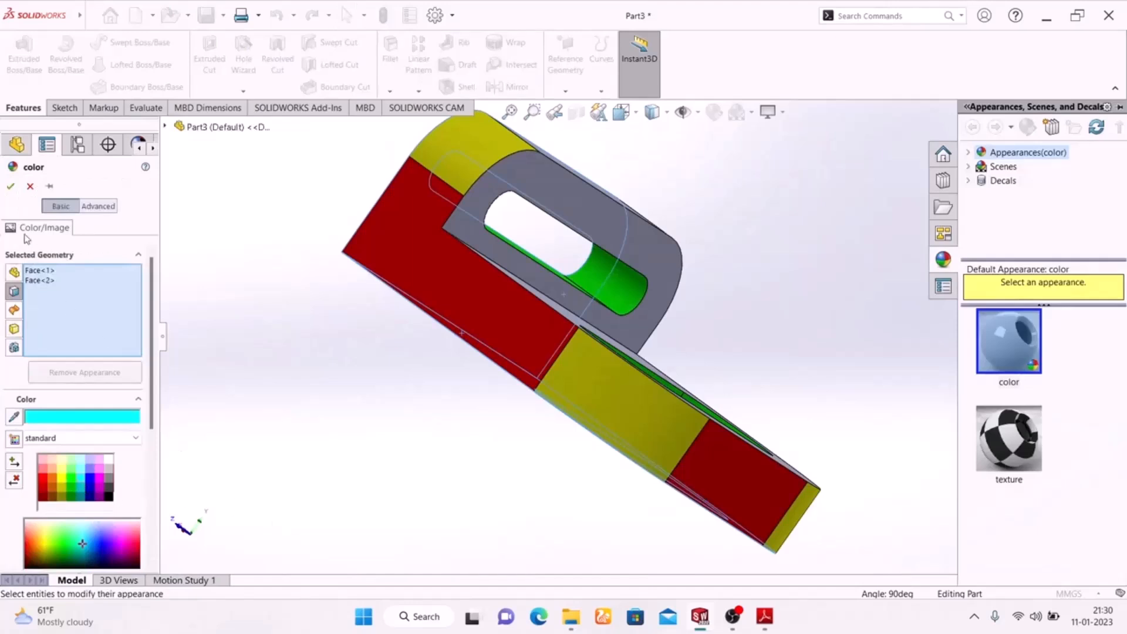
pyautogui.click(10, 186)
# Step: Colour the base's top face and the upright plate's front face magenta
pyautogui.moveTo(302, 425); pyautogui.dragTo(271, 531, button='middle')
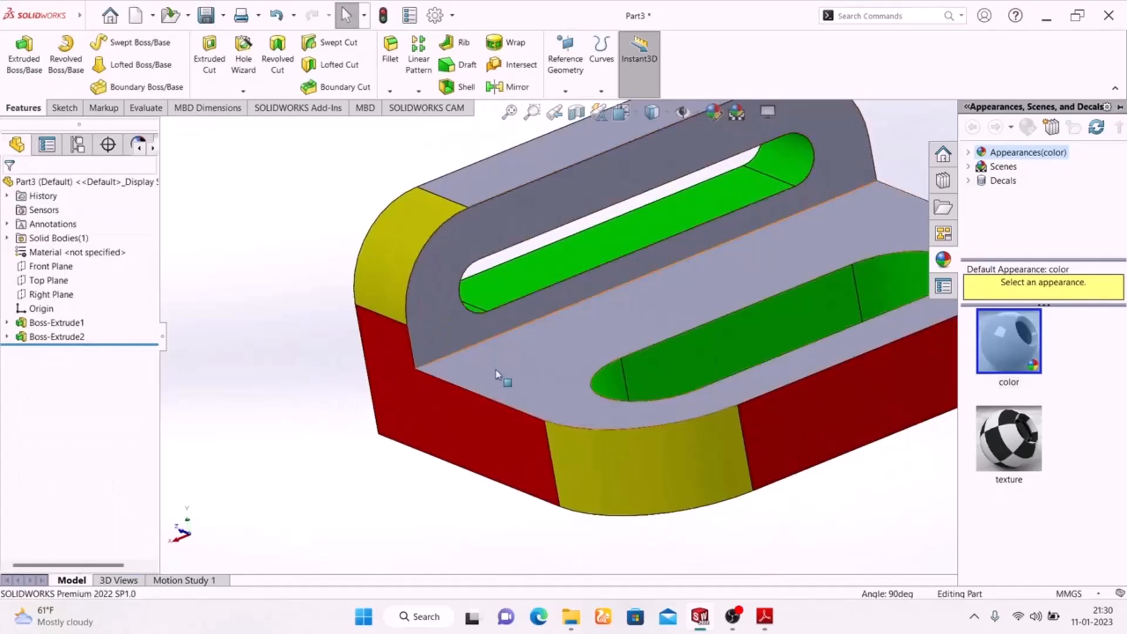
pyautogui.click(498, 378)
pyautogui.keyDown('ctrl'); pyautogui.click(446, 293); pyautogui.keyUp('ctrl')
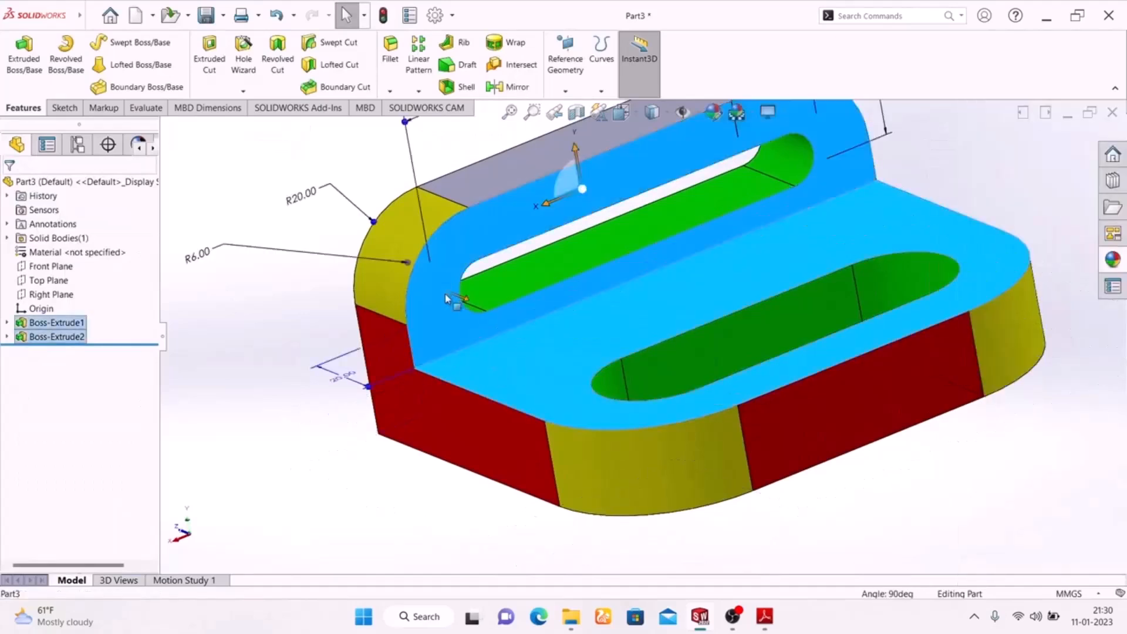
pyautogui.click(712, 115)
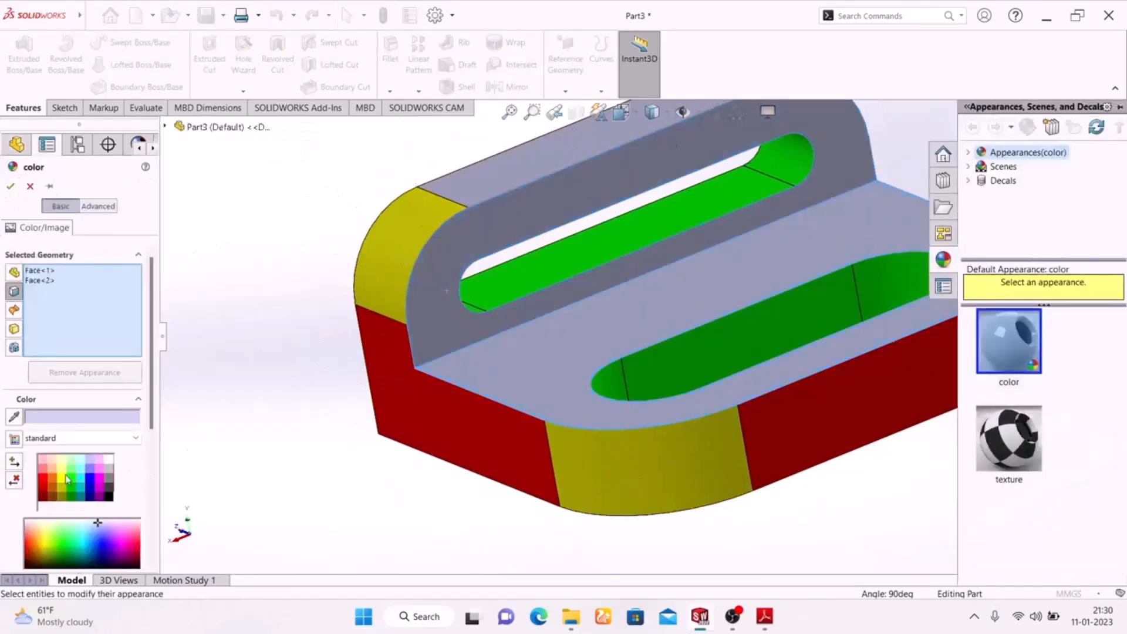
pyautogui.click(53, 481)
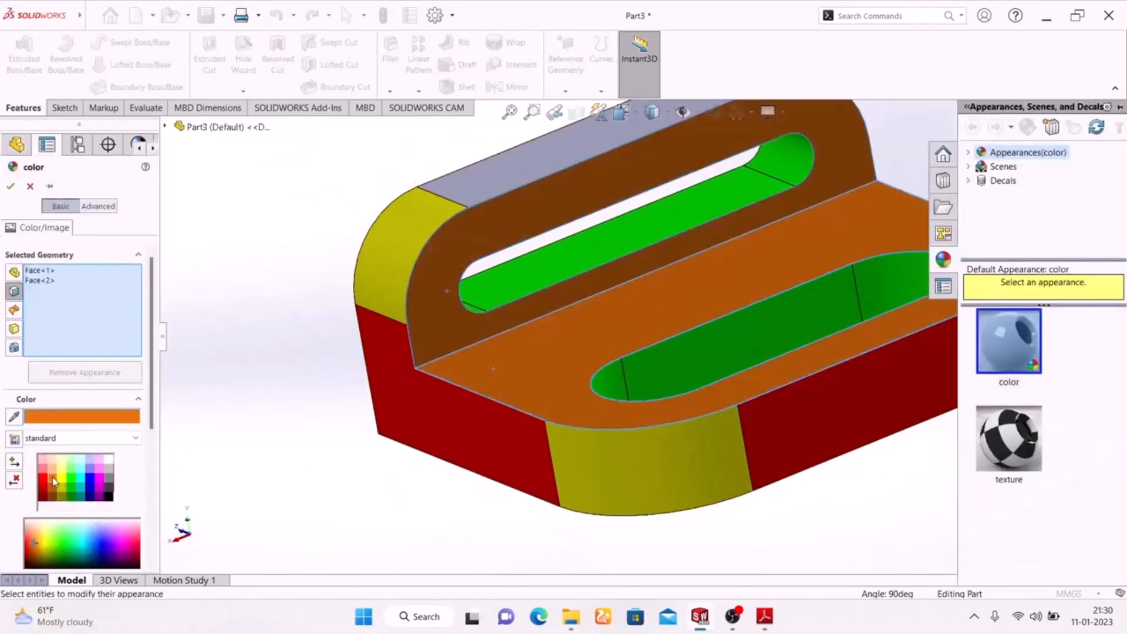
pyautogui.click(100, 482)
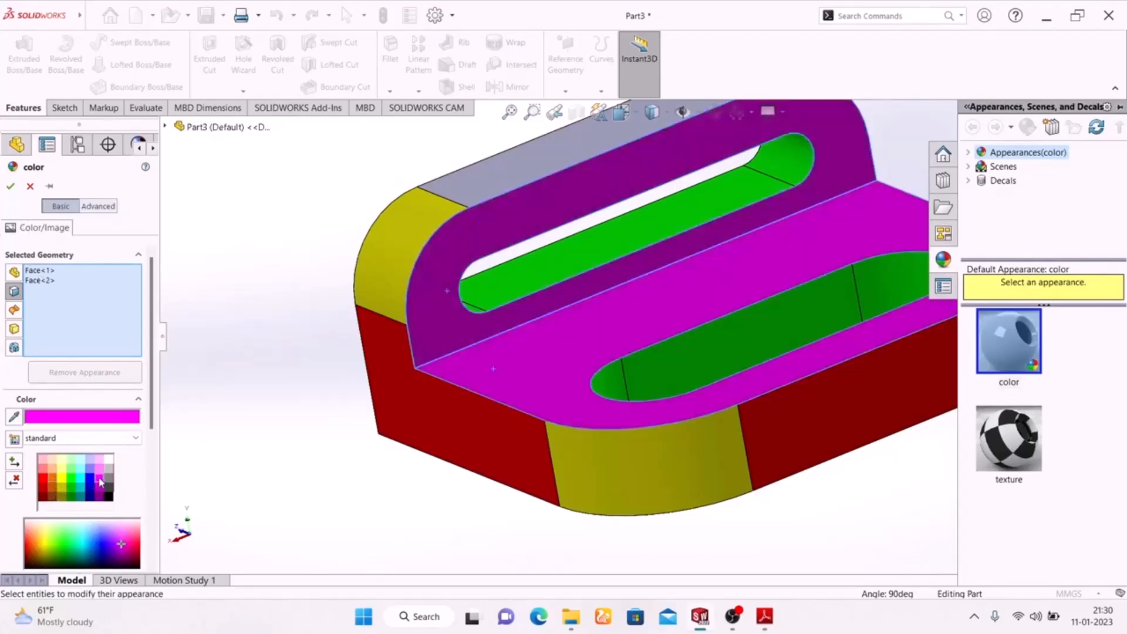
pyautogui.click(9, 188)
# Step: Colour the flat top face of the upright plate red
pyautogui.moveTo(446, 521); pyautogui.dragTo(393, 466, button='middle')
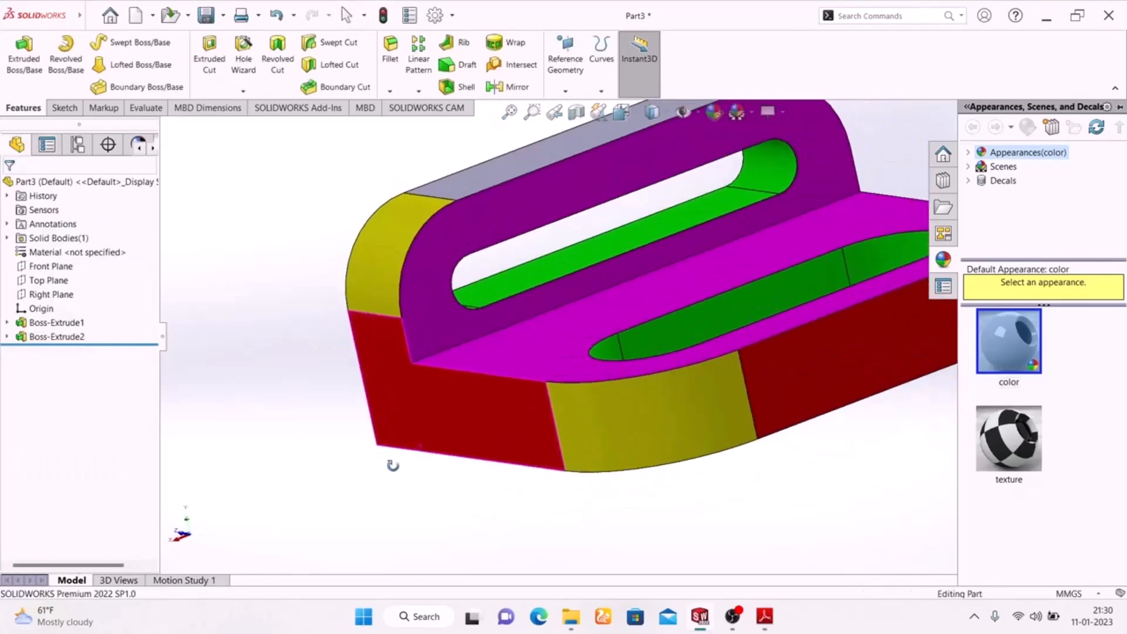
pyautogui.scroll(5, 388, 466)
pyautogui.moveTo(770, 459); pyautogui.dragTo(774, 566, button='middle')
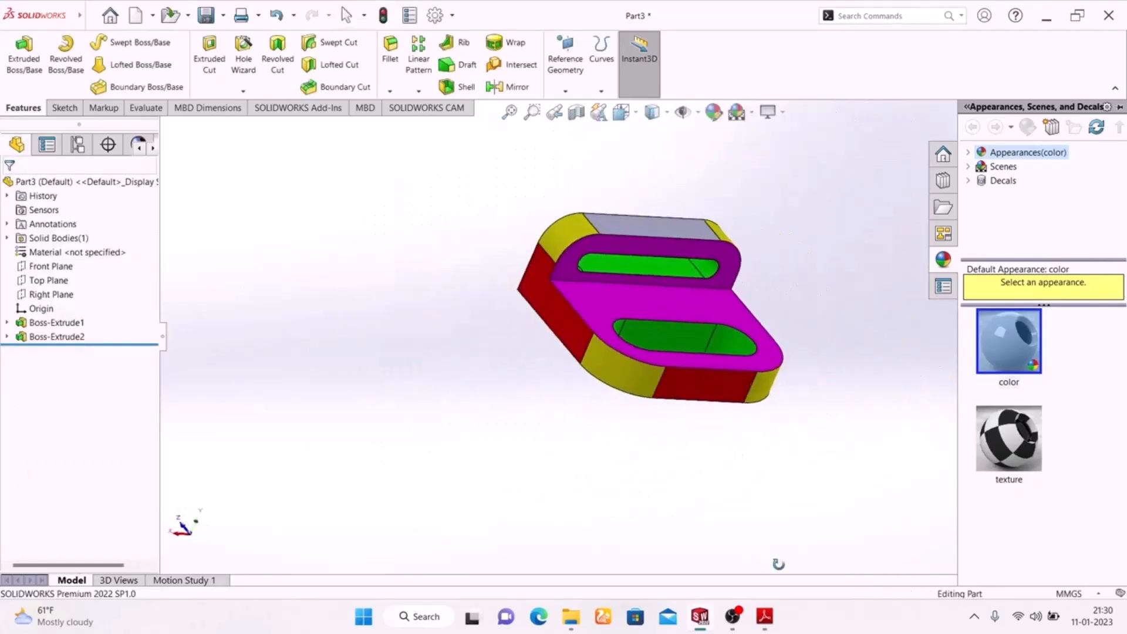
pyautogui.scroll(-5, 705, 302)
pyautogui.click(626, 143)
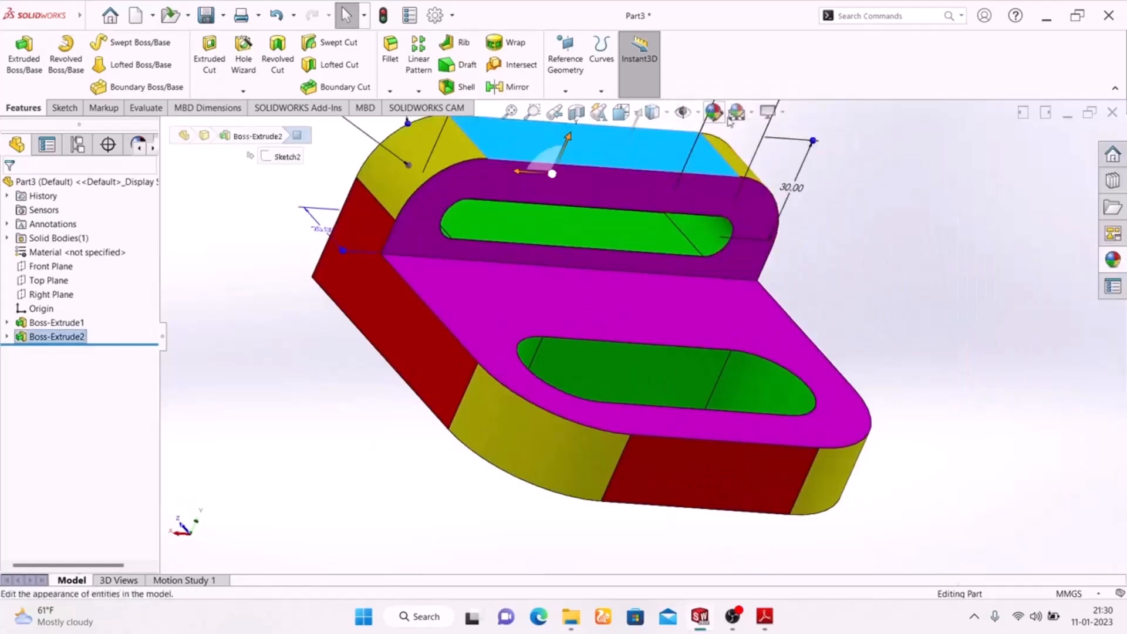
pyautogui.press('Escape')
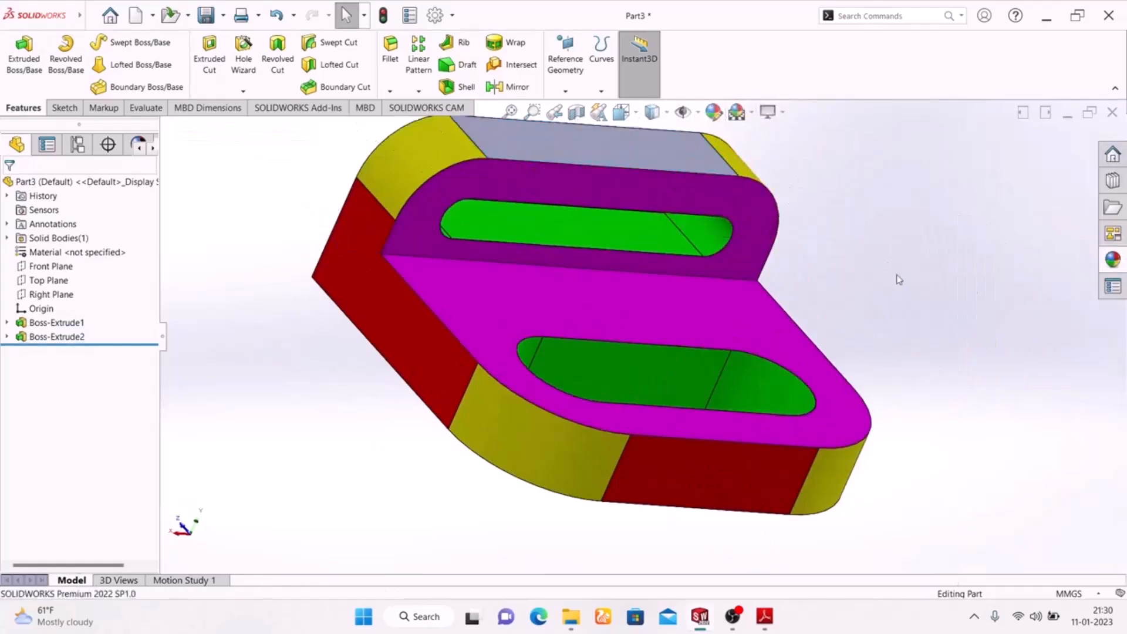
pyautogui.click(647, 144)
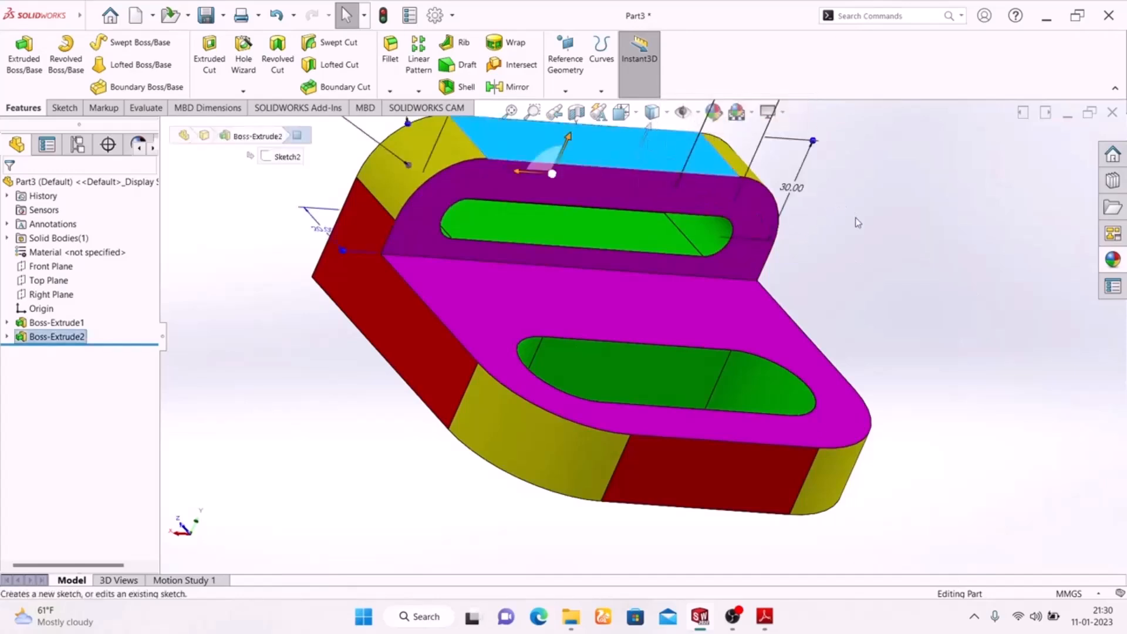
pyautogui.click(713, 112)
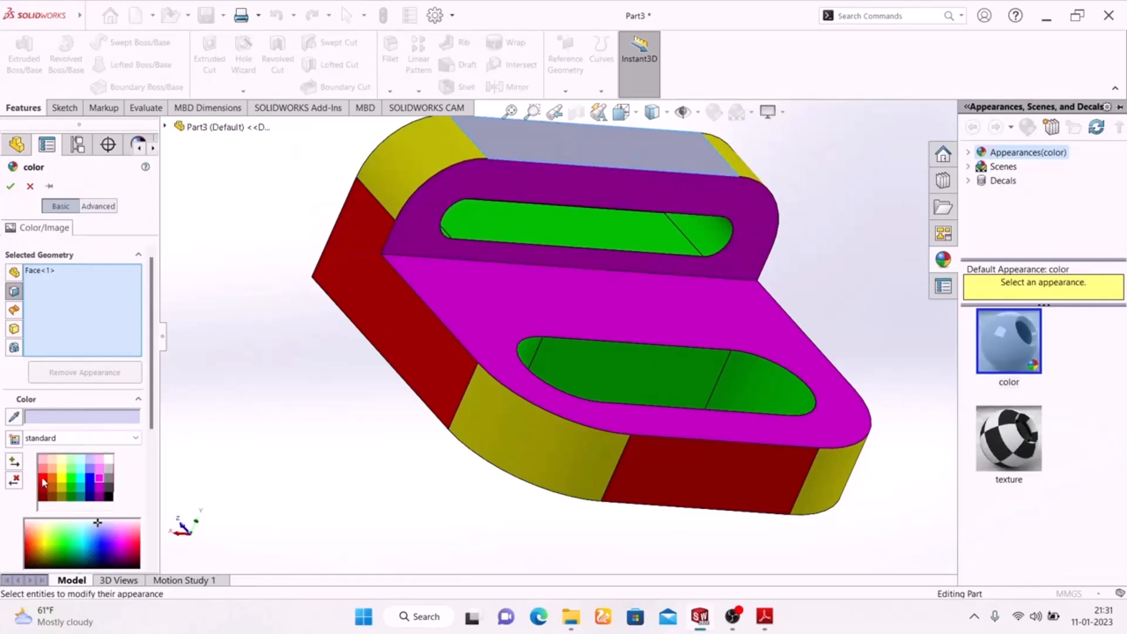
pyautogui.click(43, 479)
pyautogui.click(9, 188)
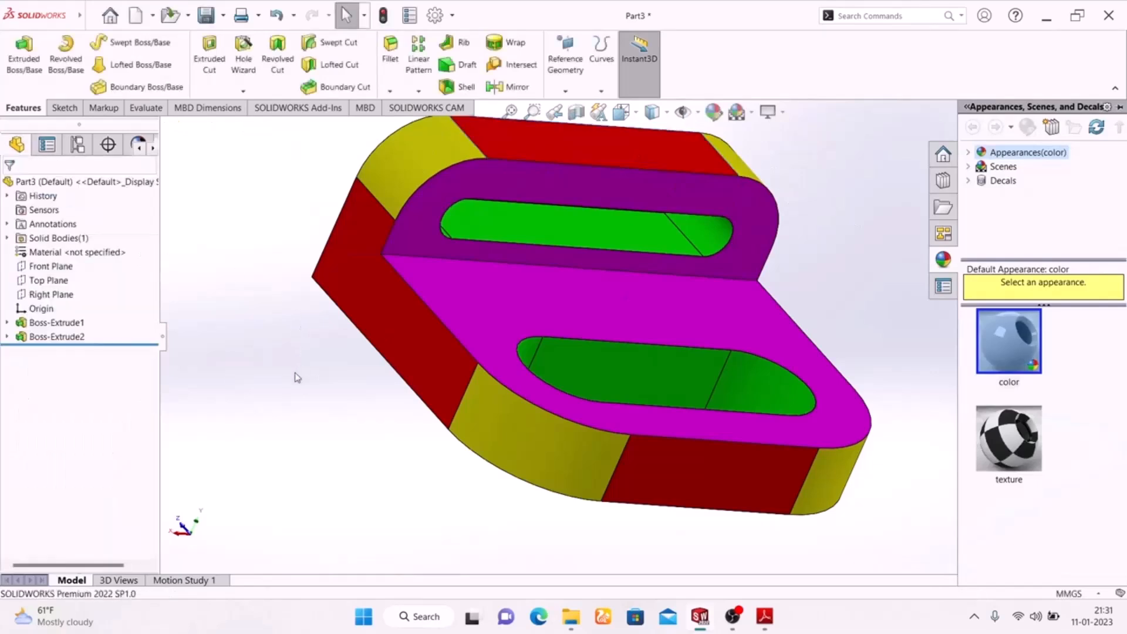
# Step: Switch RealView Graphics on, inspect the coloured bracket, and switch RealView Graphics off again
pyautogui.moveTo(339, 348); pyautogui.dragTo(319, 455, button='middle')
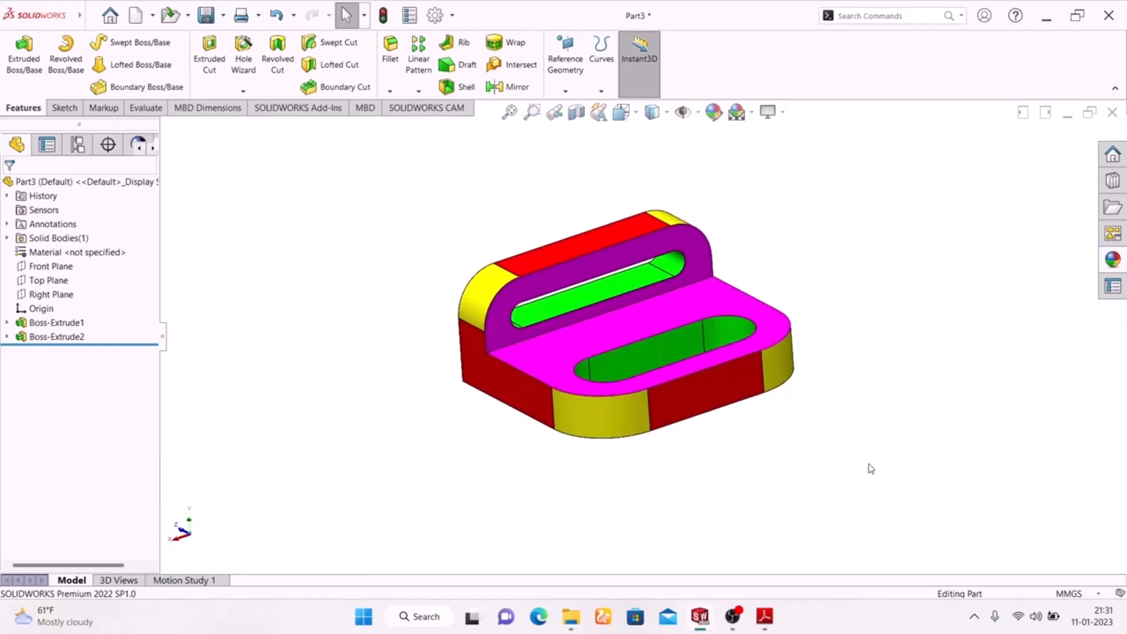
pyautogui.moveTo(861, 450); pyautogui.dragTo(863, 475, button='middle')
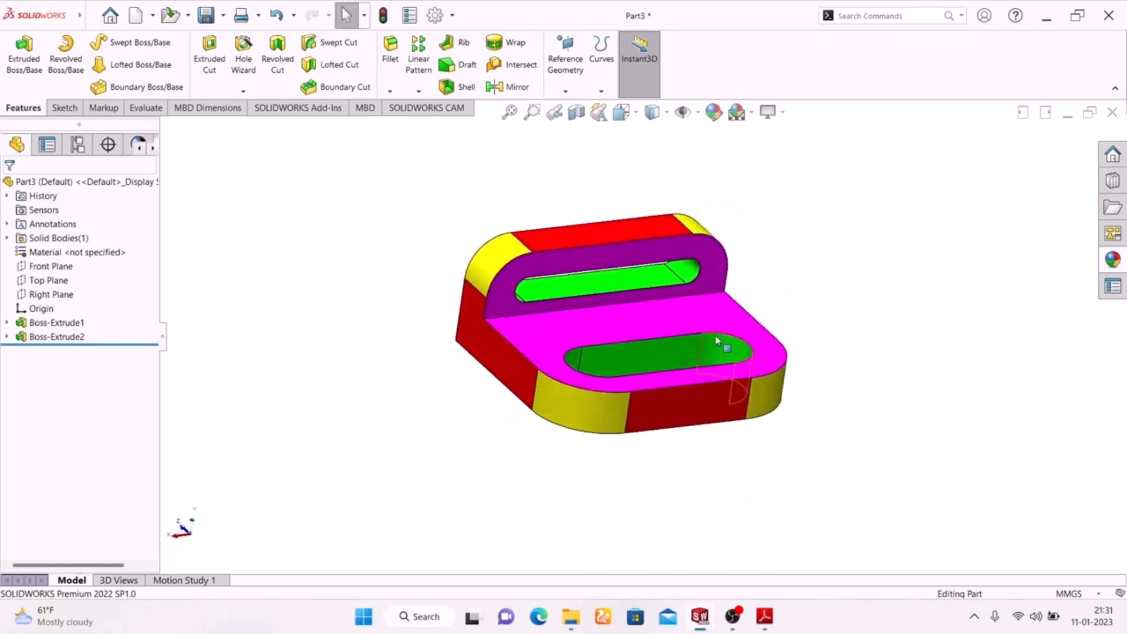
pyautogui.click(771, 111)
pyautogui.click(790, 134)
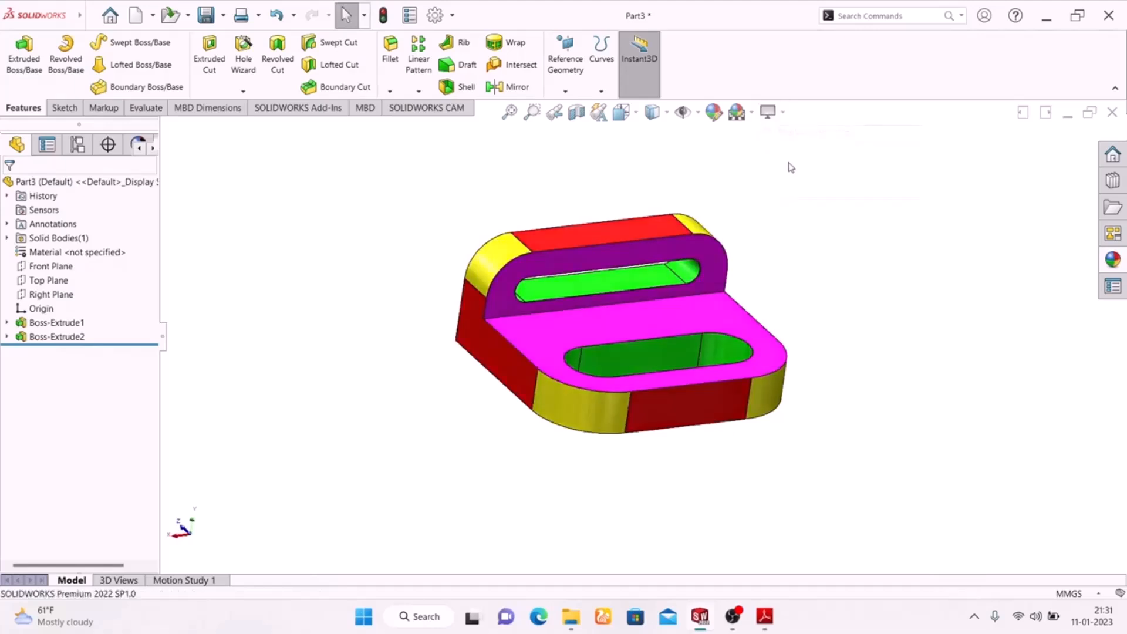
pyautogui.moveTo(806, 267); pyautogui.dragTo(744, 372, button='middle')
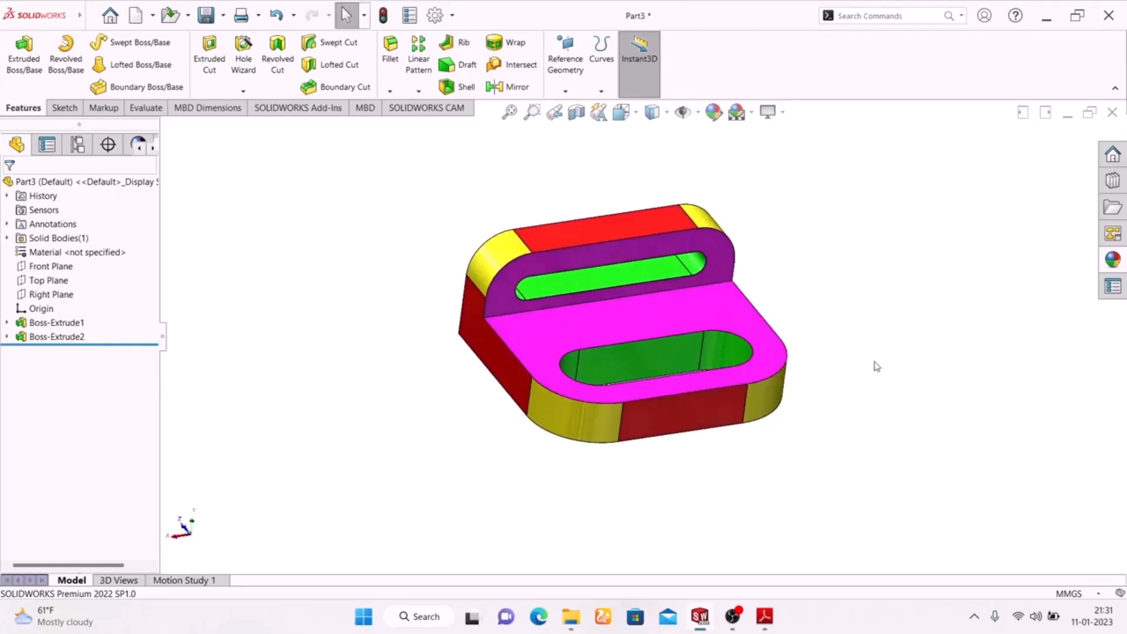
pyautogui.click(782, 111)
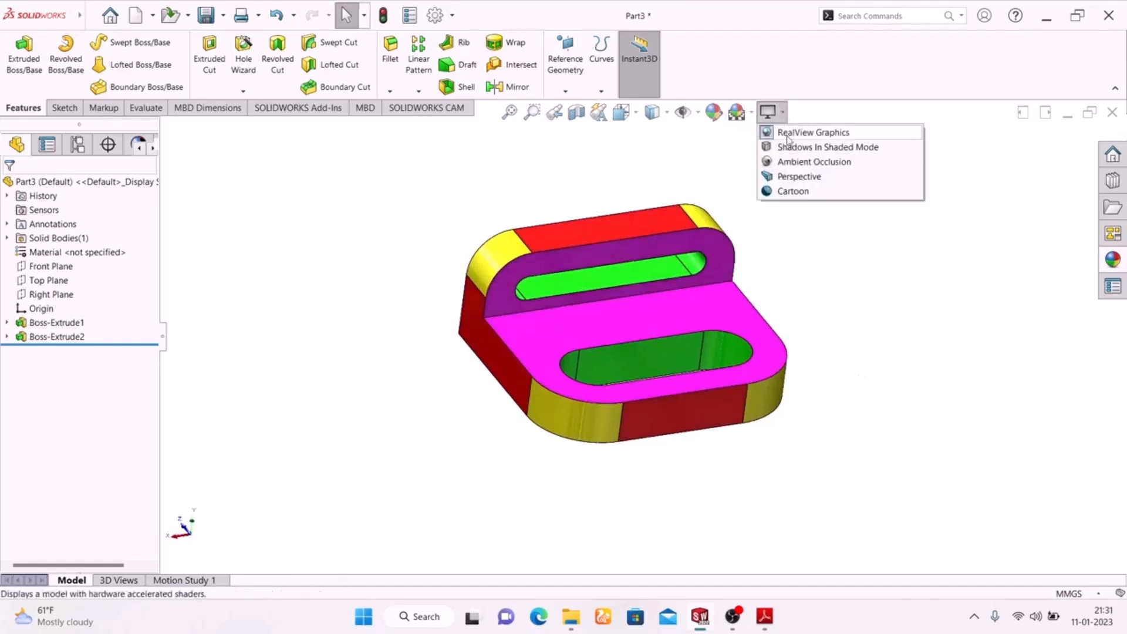
pyautogui.click(789, 134)
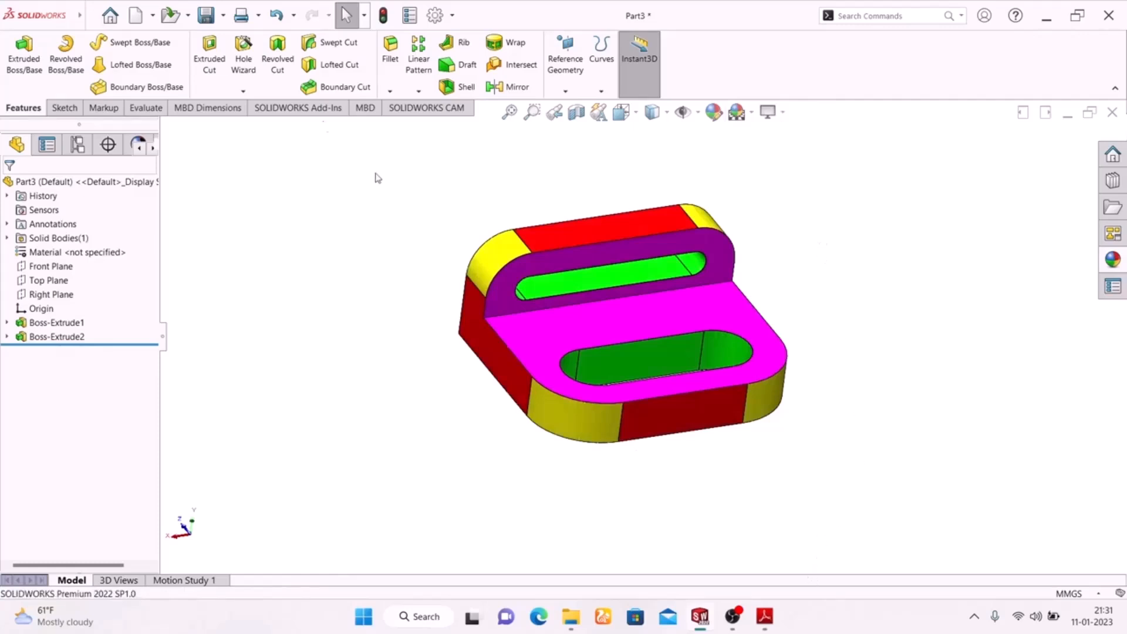
# Step: Open the Welcome window with its options for new and recent documents
pyautogui.click(111, 25)
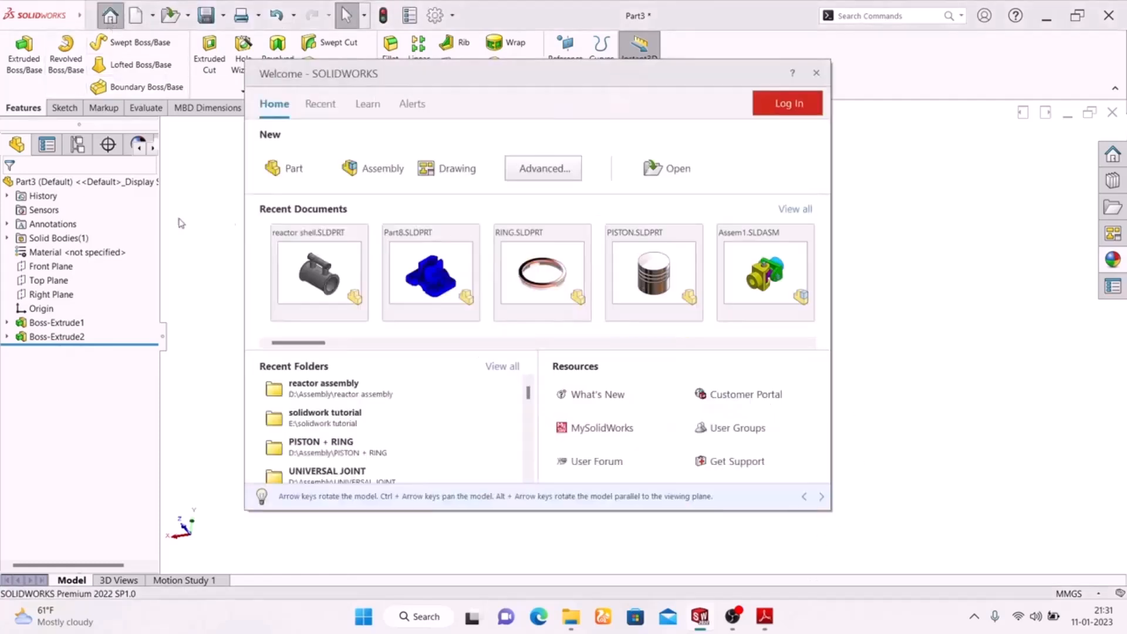